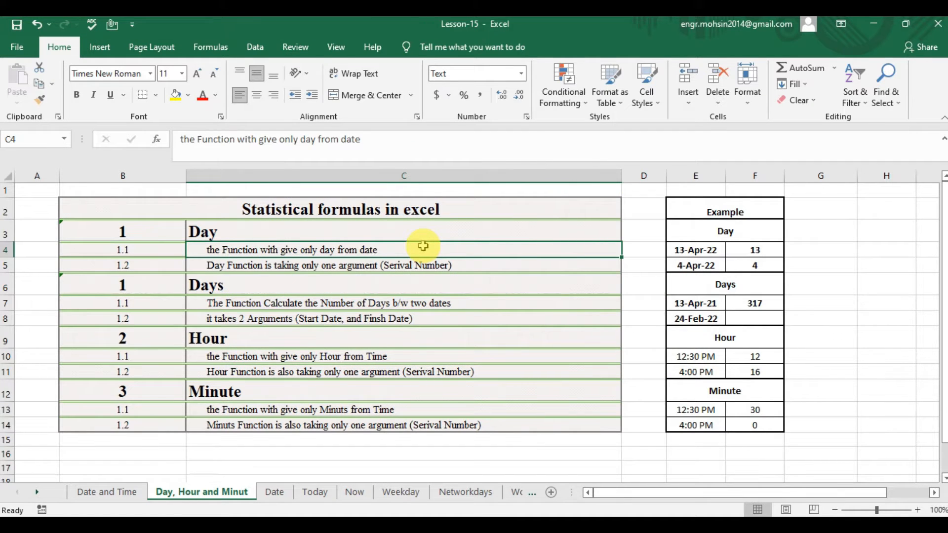
Enter =DAY(E4) in cell F4 to extract the day from the first date in the Day example.
key("Down")
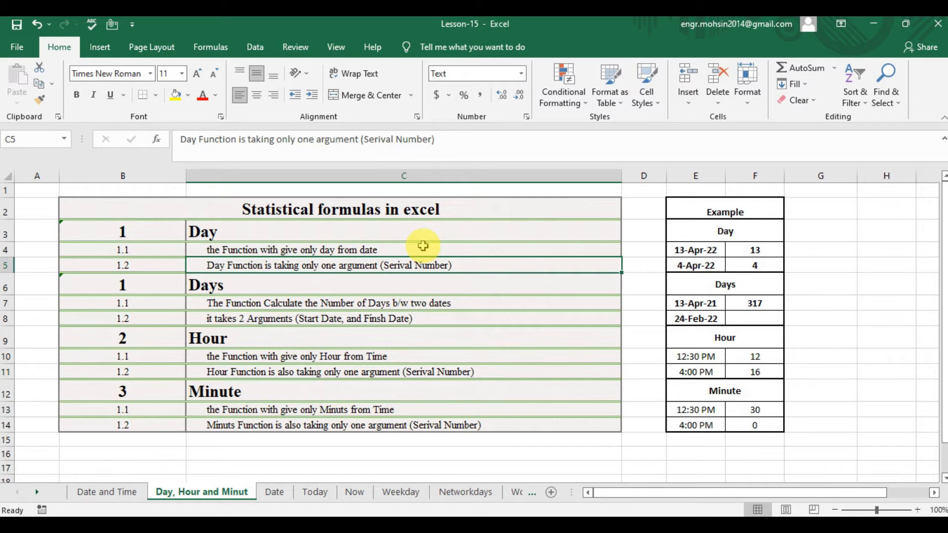
key("Right")
key("Up")
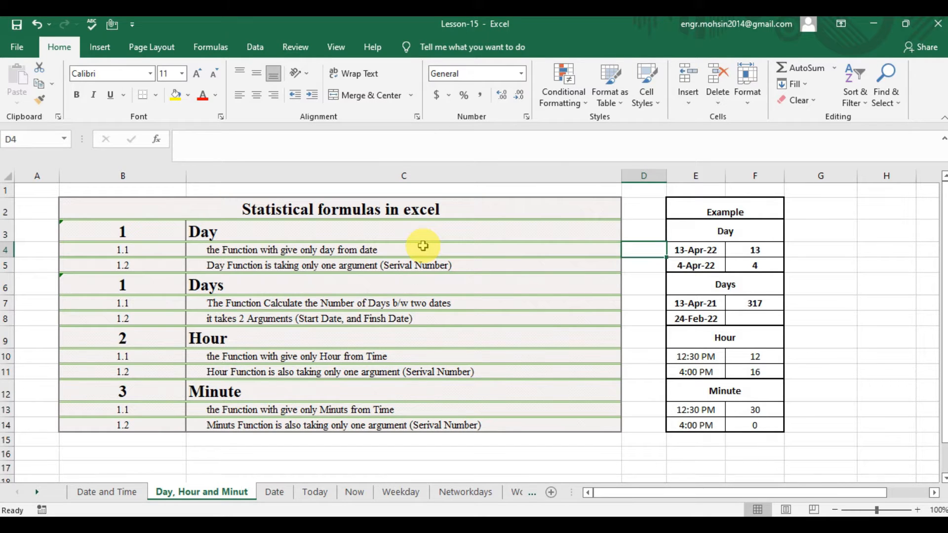
key("Right")
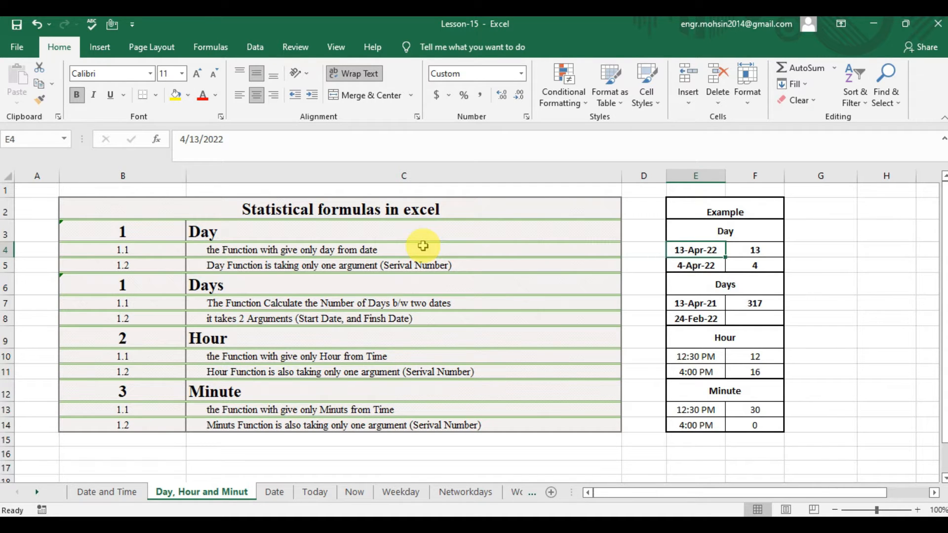
key("Right")
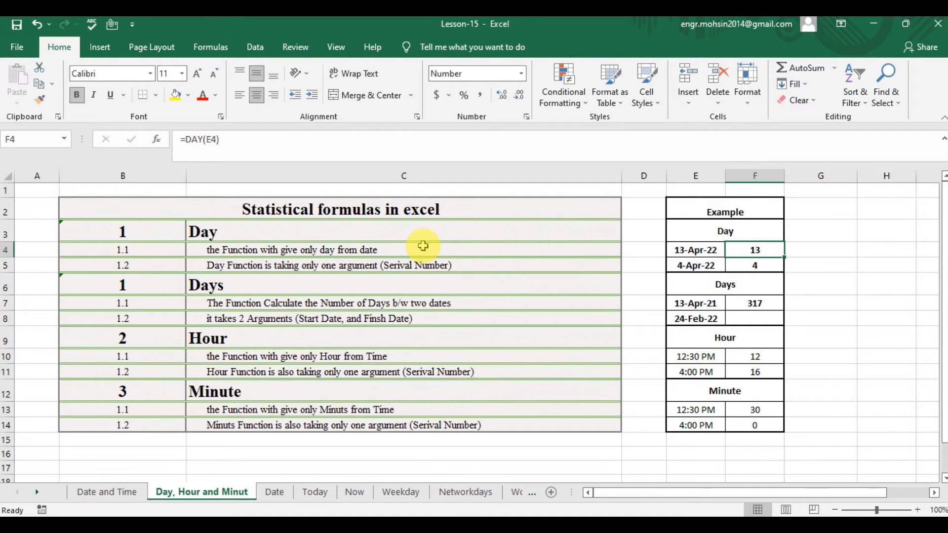
type("=DA")
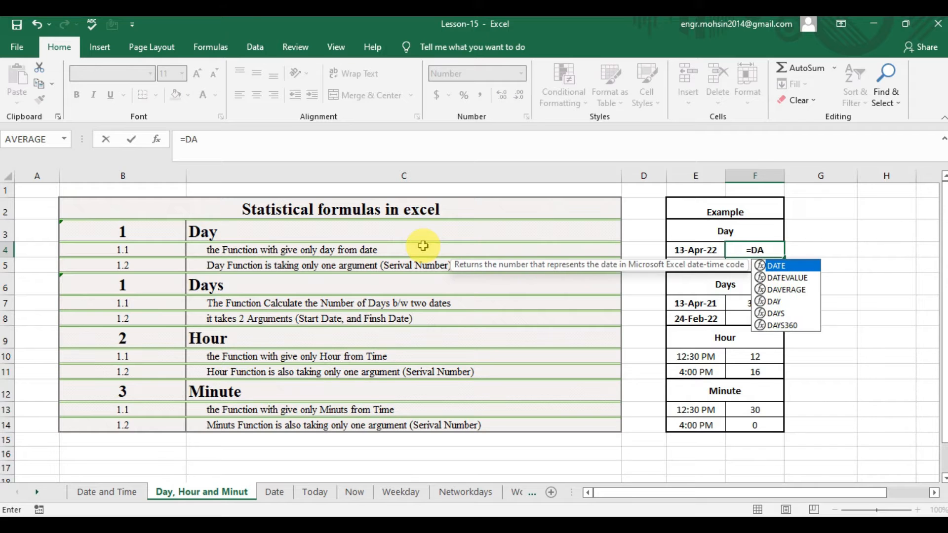
type("Y(")
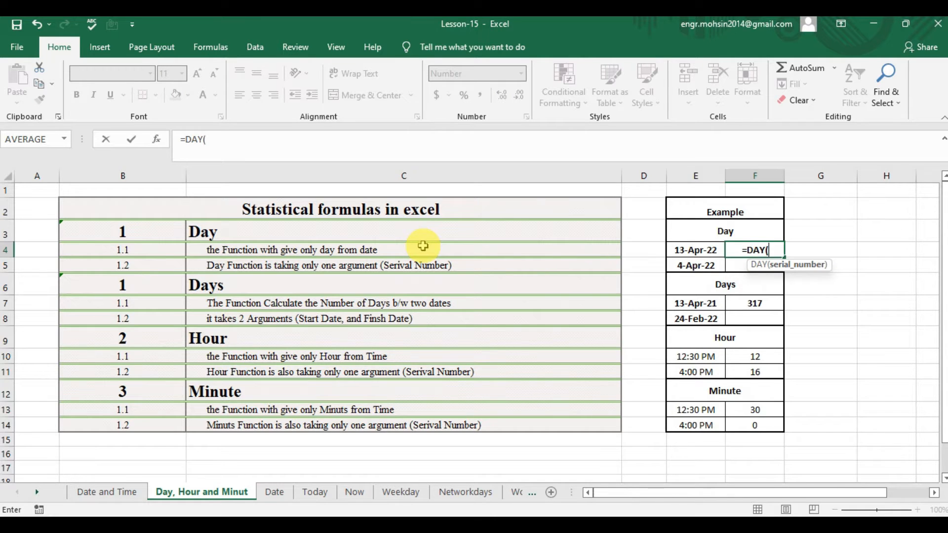
key("Left")
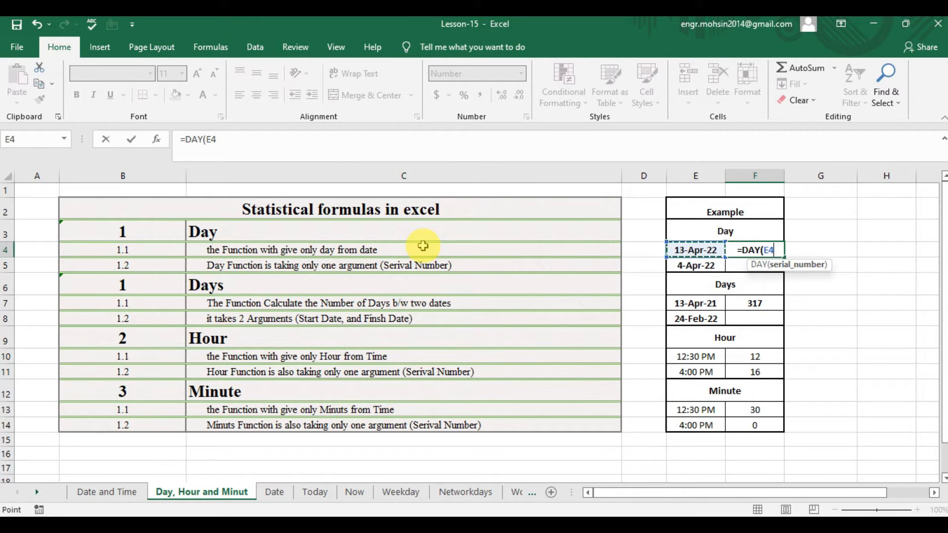
type(")")
key("Return")
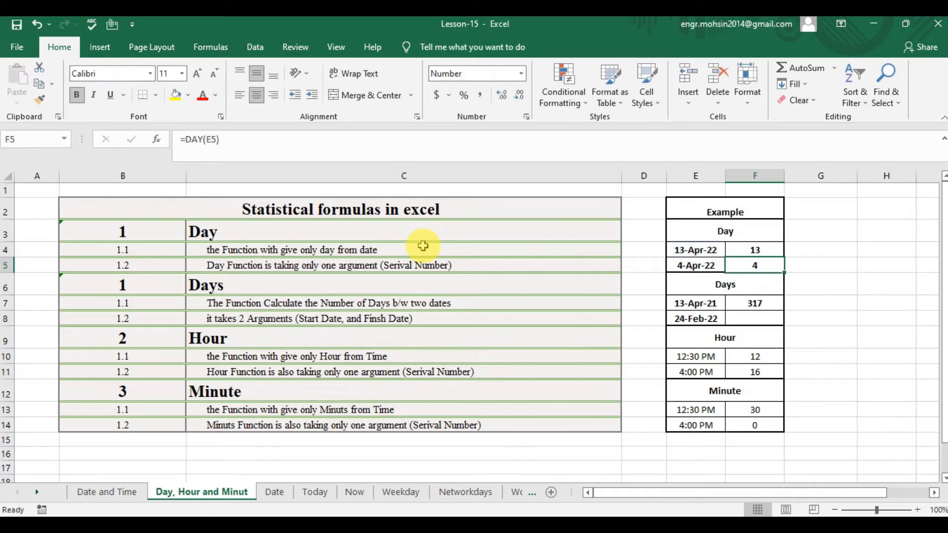
Enter =DAY(E5) in cell F5 to extract the day from the second date in the Day example.
key("Up")
key("Down")
key("Left")
key("Right")
type("=")
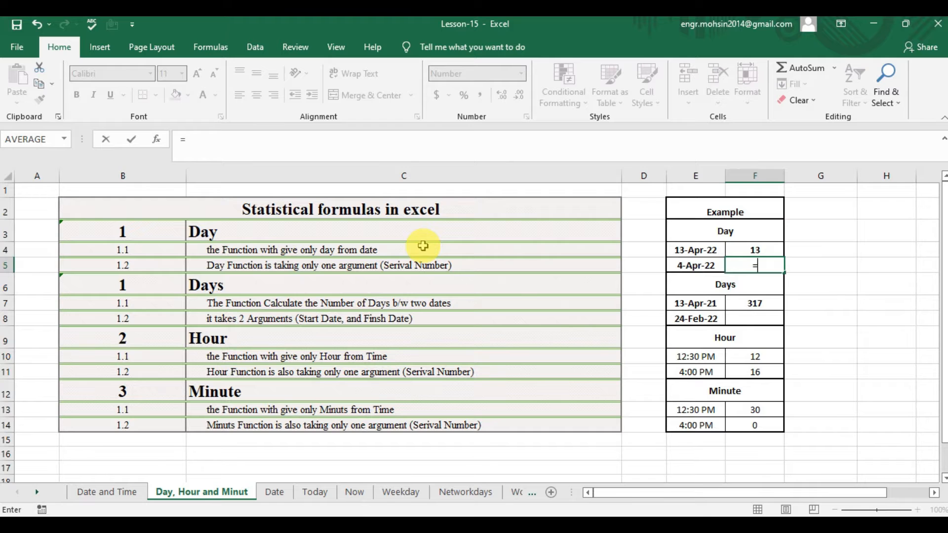
type("DAY")
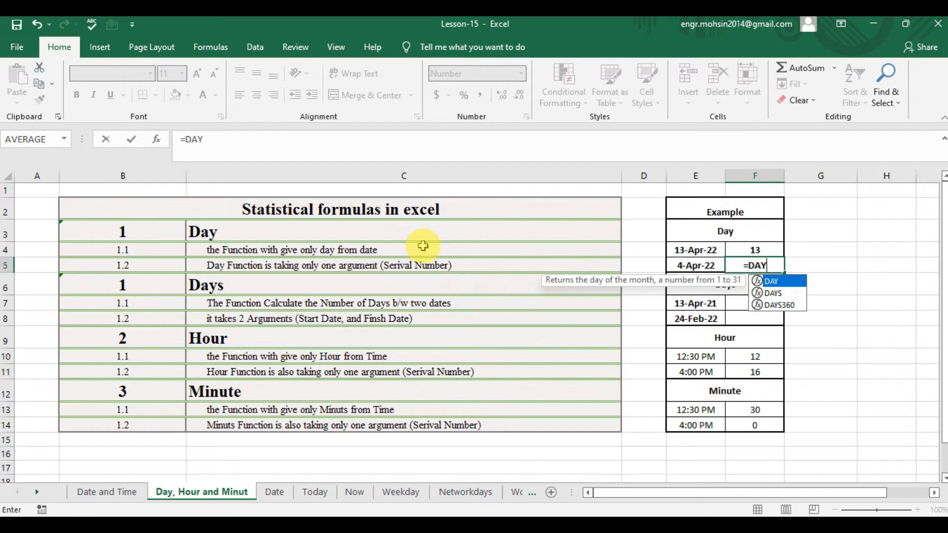
type("(")
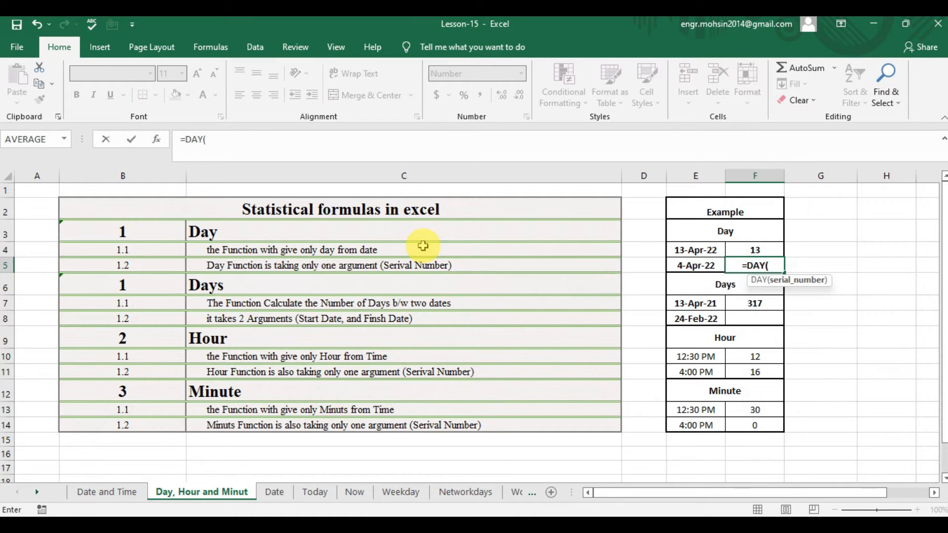
key("Left")
type(")")
key("Up")
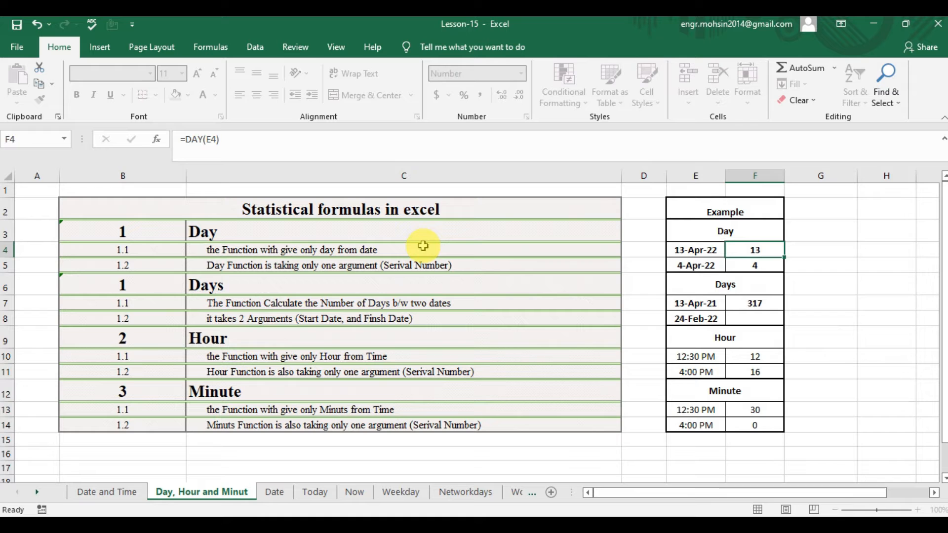
Review the Days section's description of the function's purpose and its arguments in cells C7 and C8.
key("Down")
key("Down")
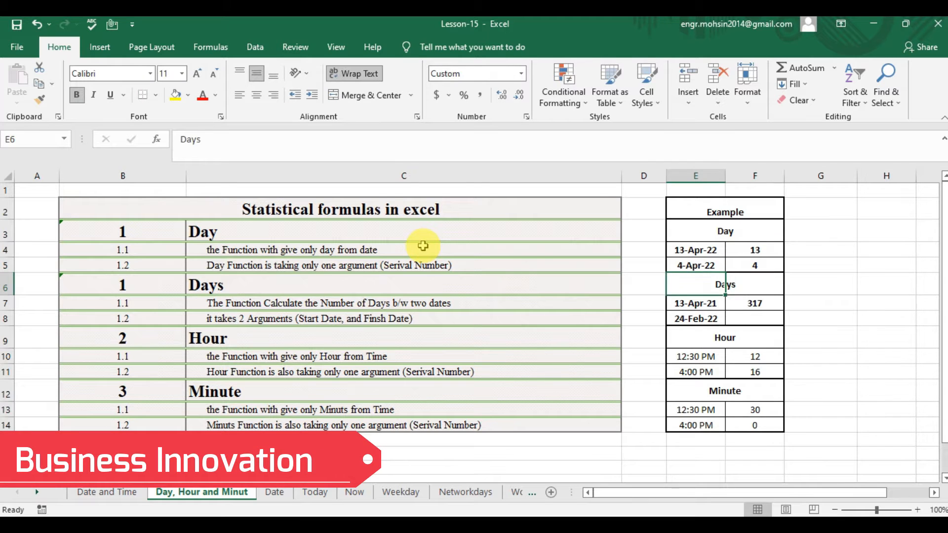
key("Left")
key("Left")
key("Left")
key("Left")
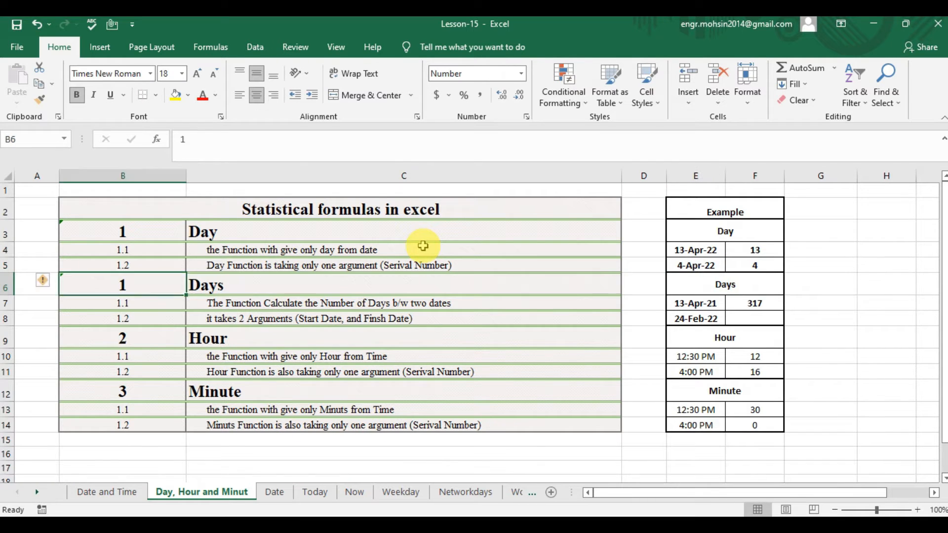
key("Right")
key("Right")
key("Down")
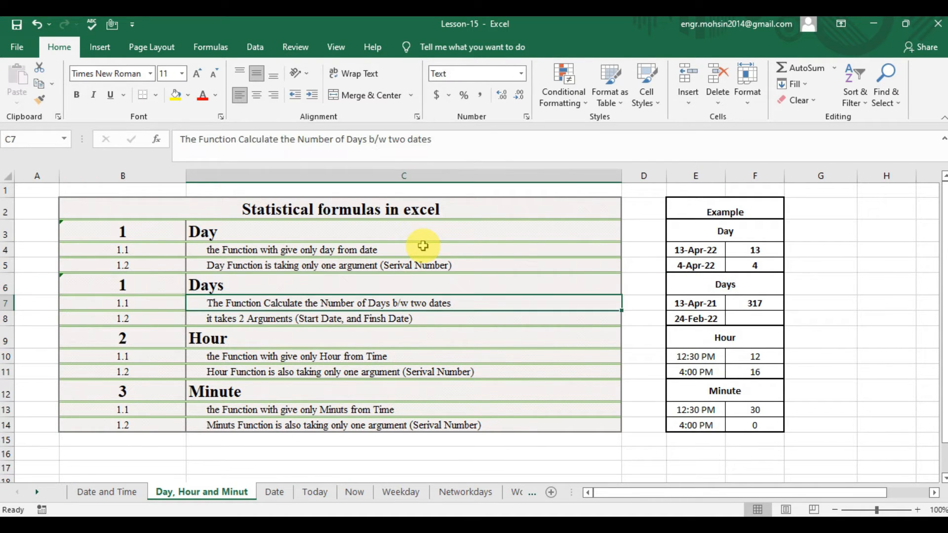
key("Down")
key("Up")
key("Down")
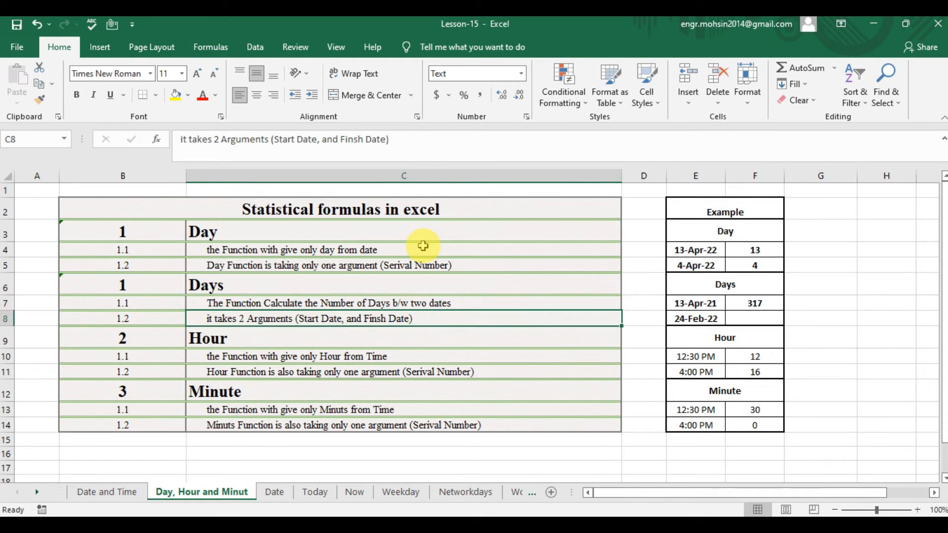
Enter =DAYS(E8,E7) in cell F7 to calculate the days between the start date in E7 and the end date in E8.
key("Right")
key("Right")
key("Right")
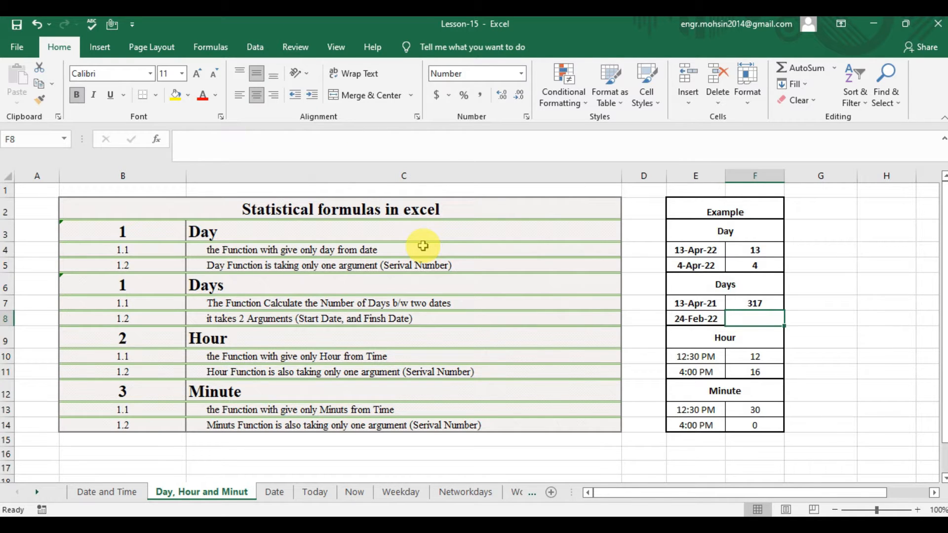
key("Up")
type("=")
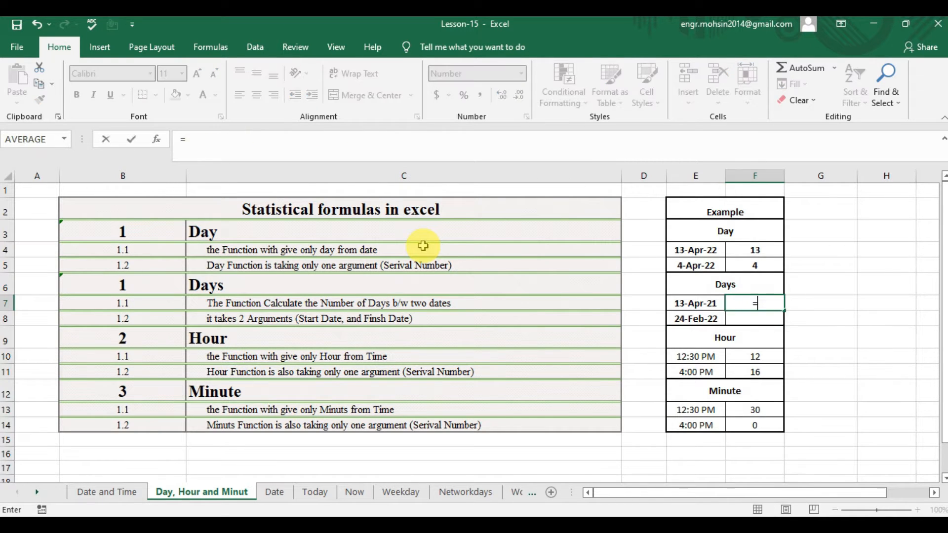
type("DAYS")
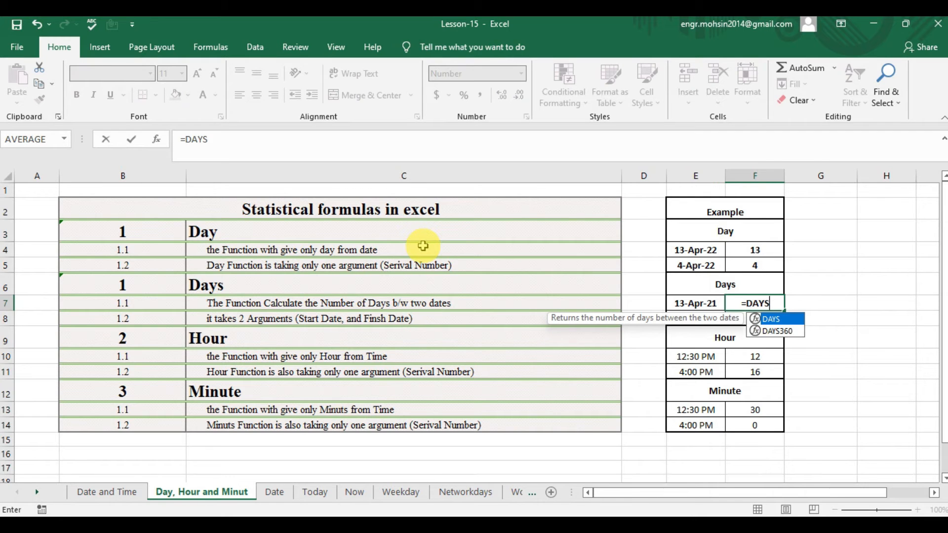
type("(")
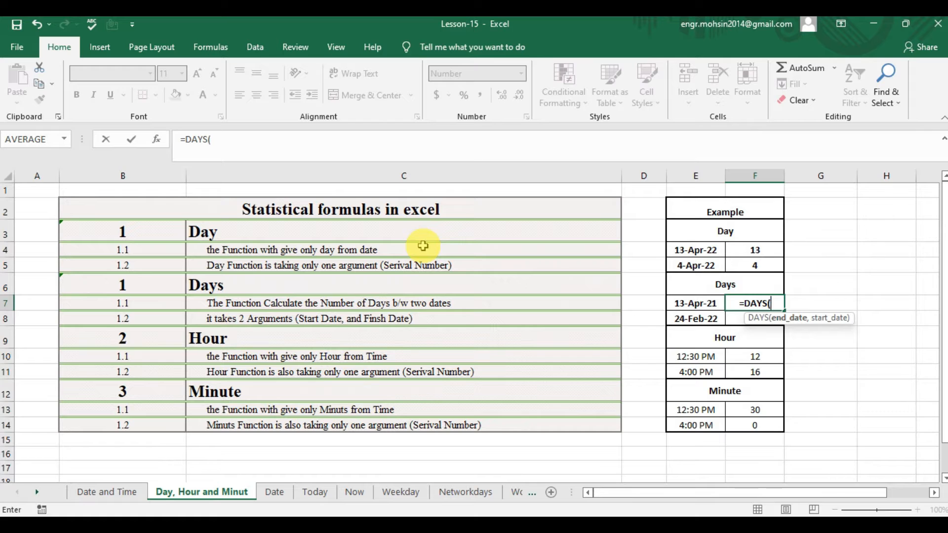
key("Left")
key("Down")
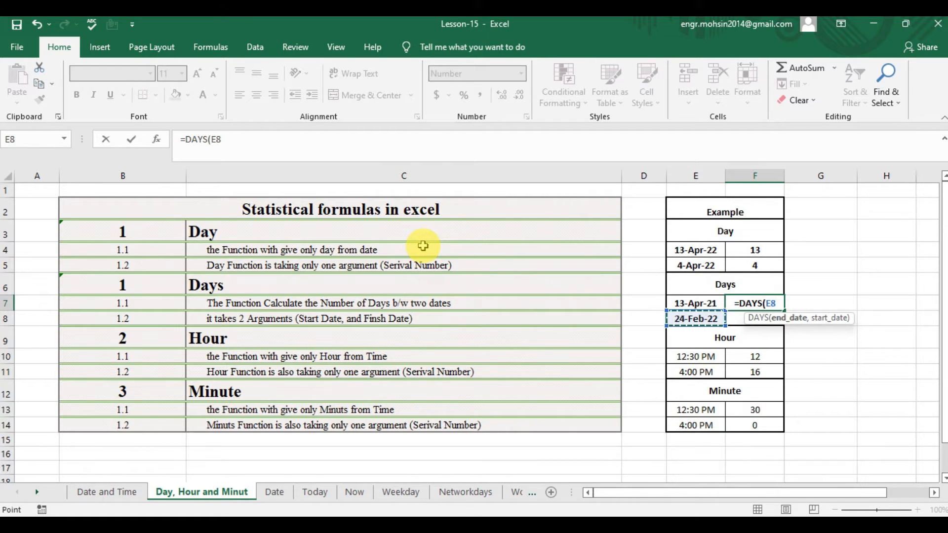
type(",")
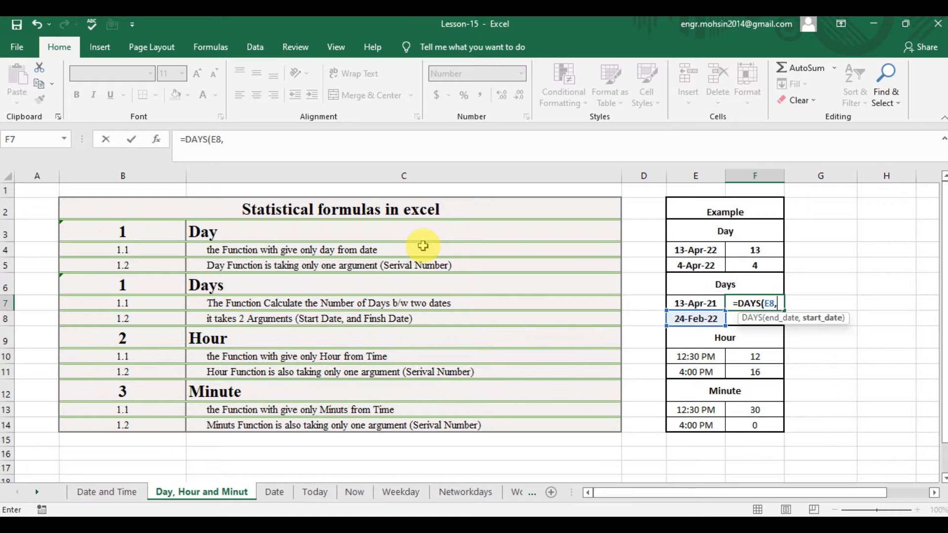
key("Up")
key("Left")
key("Down")
type(")")
key("Return")
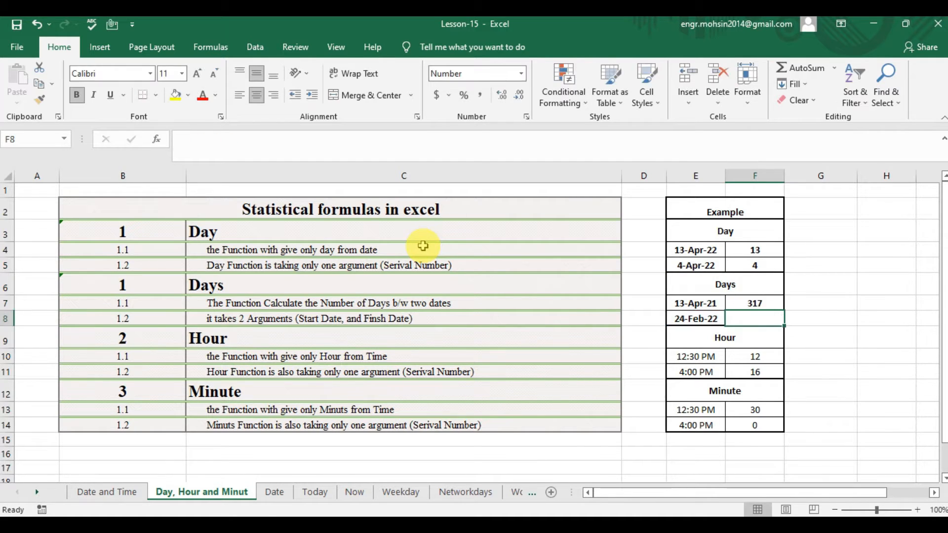
Review the two Days example dates and the Hour function's description and argument notes in C10 and C11.
key("Up")
key("Left")
key("Down")
key("Left")
key("Left")
key("Left")
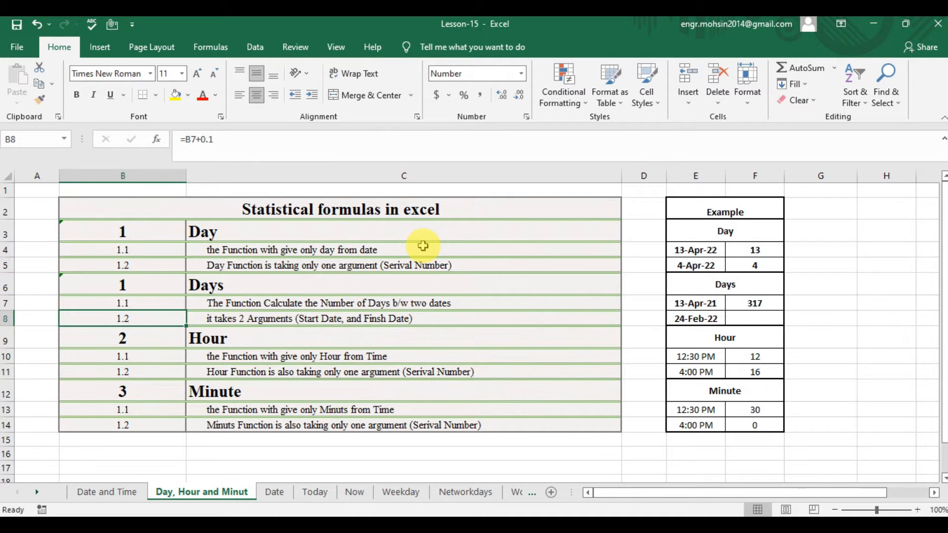
key("Right")
key("Down")
key("Down")
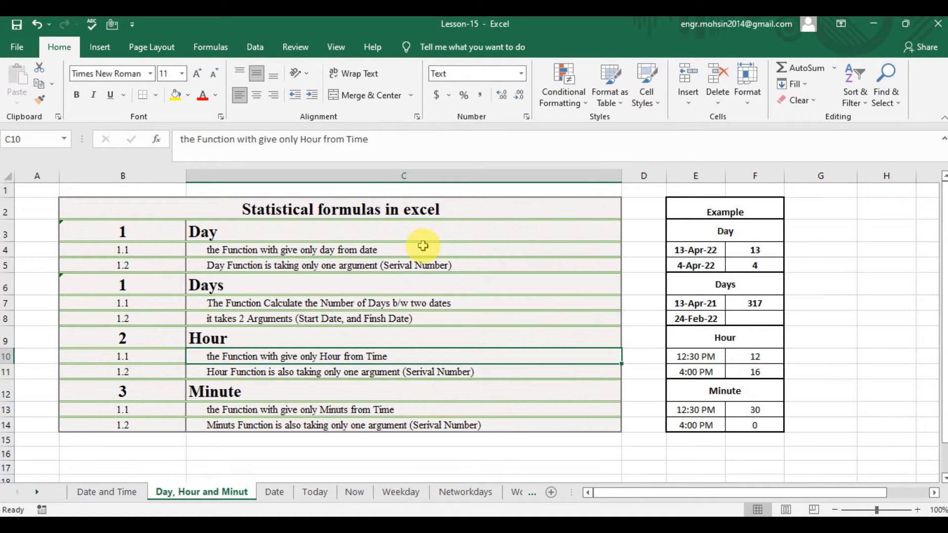
key("Down")
key("Up")
key("Down")
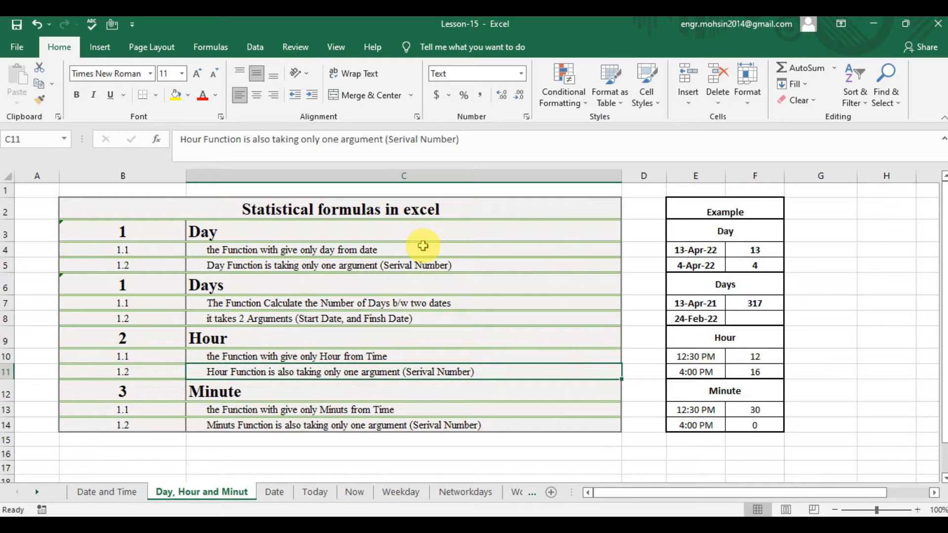
Enter =HOUR(E10) in cell F10 to extract the hour from the 12:30 PM time in the Hour example.
key("Right")
key("Right")
key("Up")
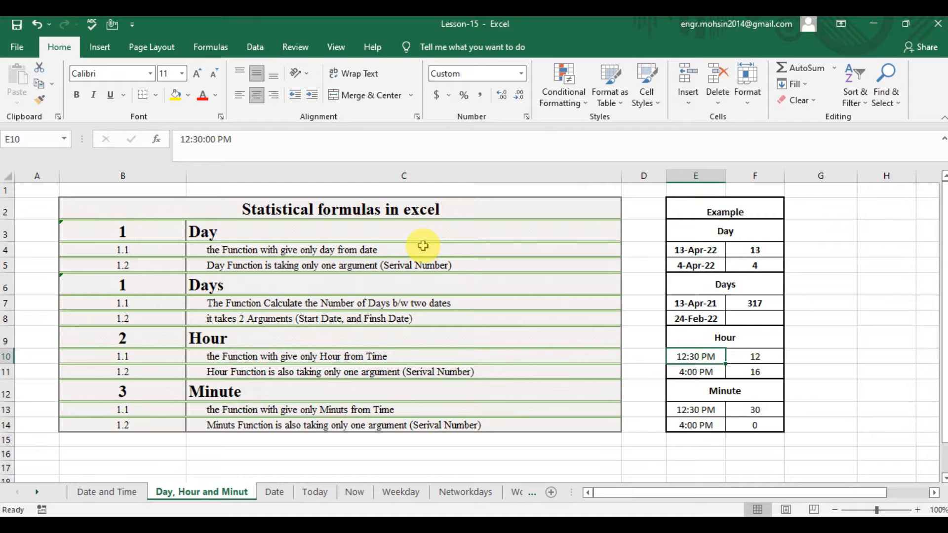
key("Down")
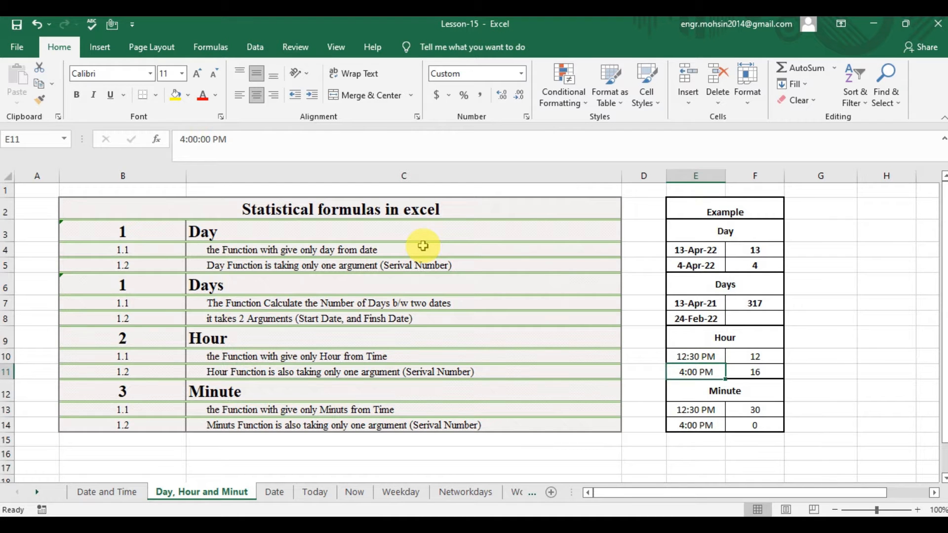
key("Right")
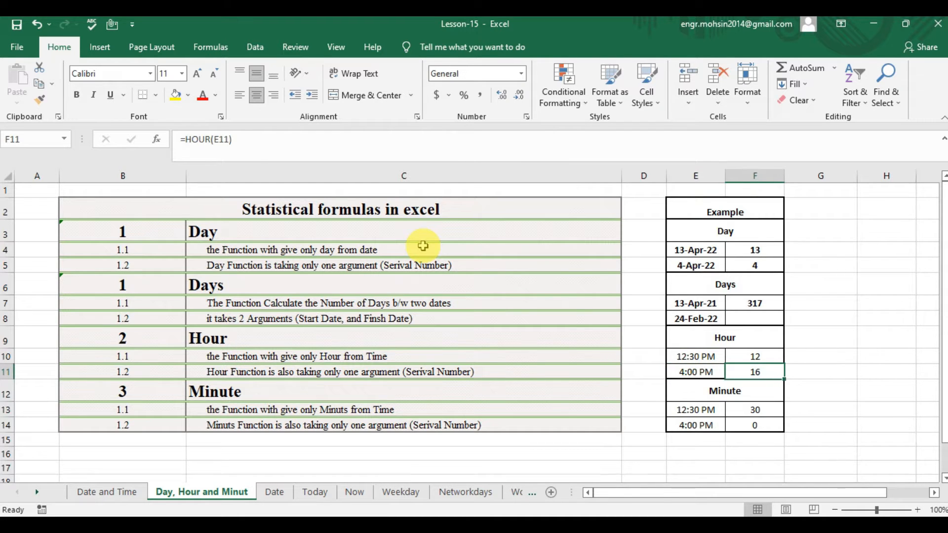
key("Up")
type("=")
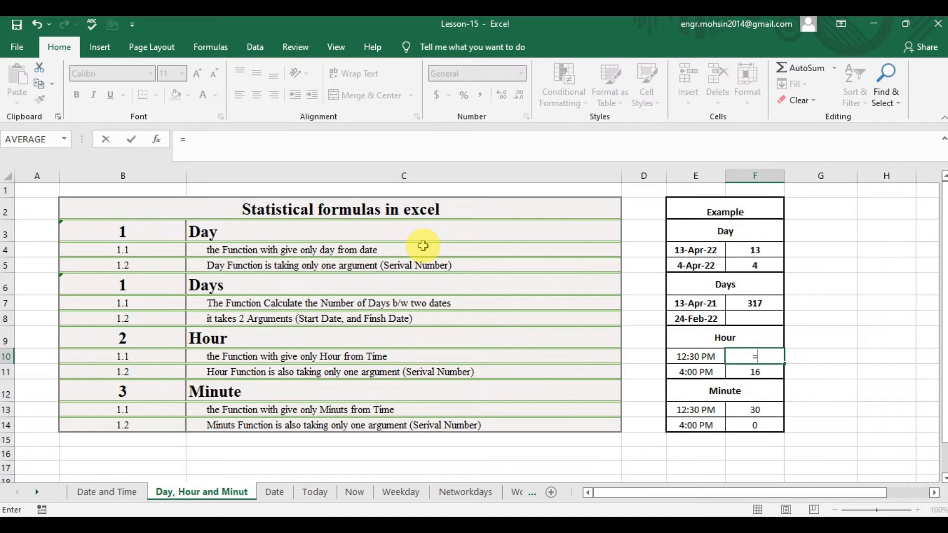
type("HOU")
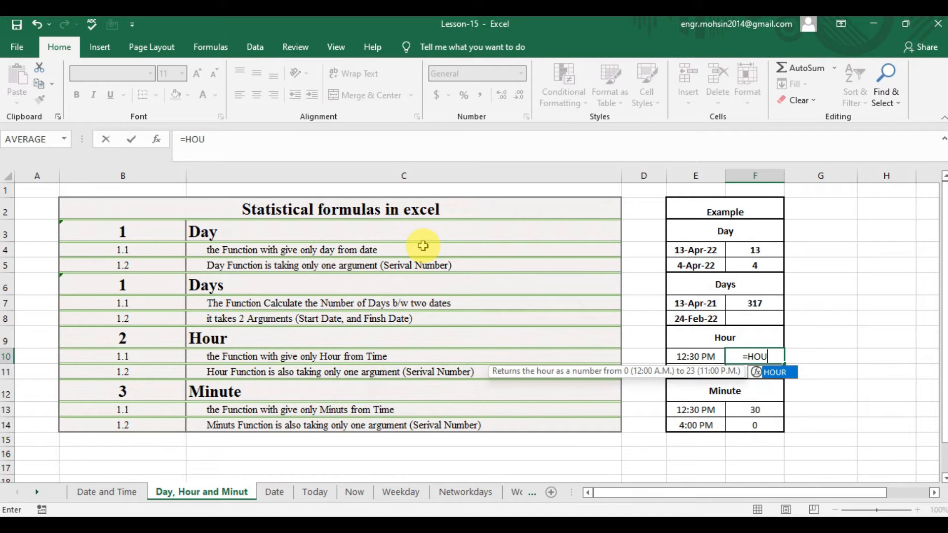
key("Tab")
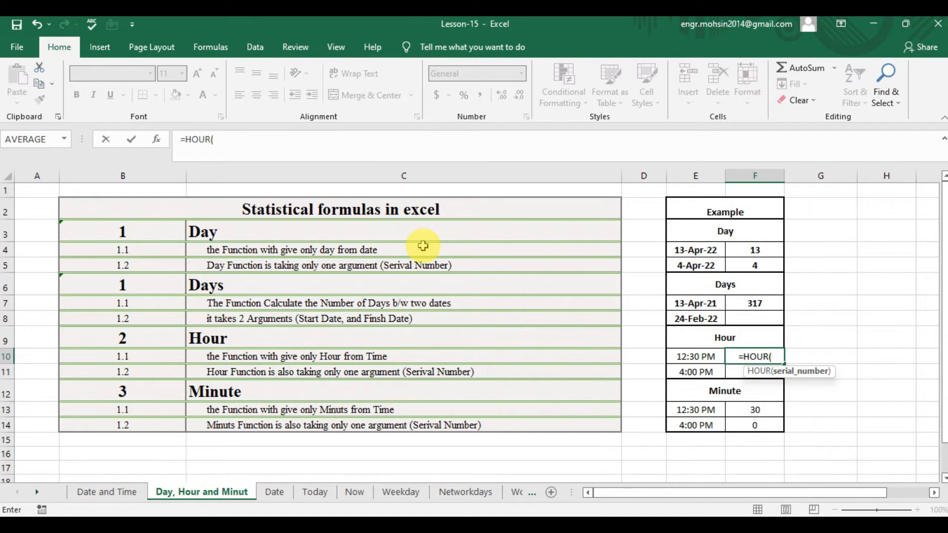
key("Left")
type(")")
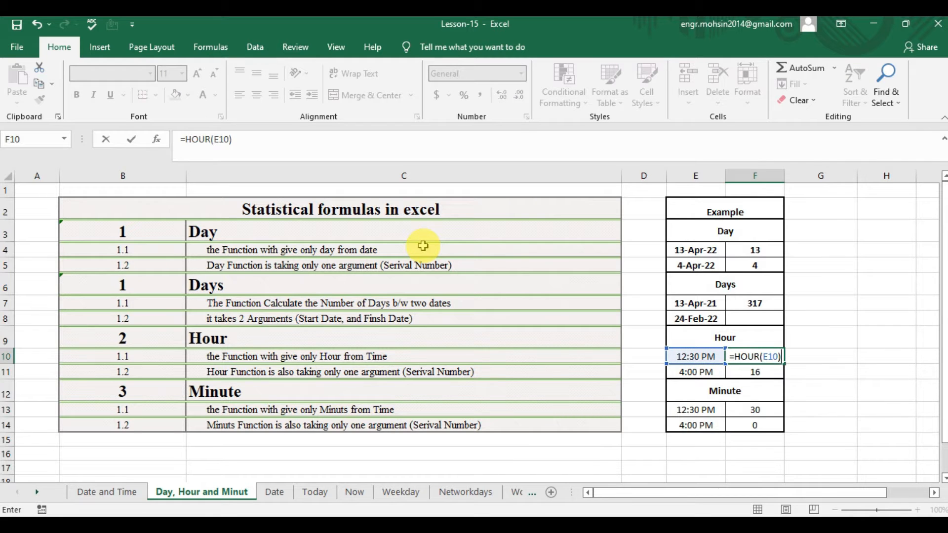
key("Return")
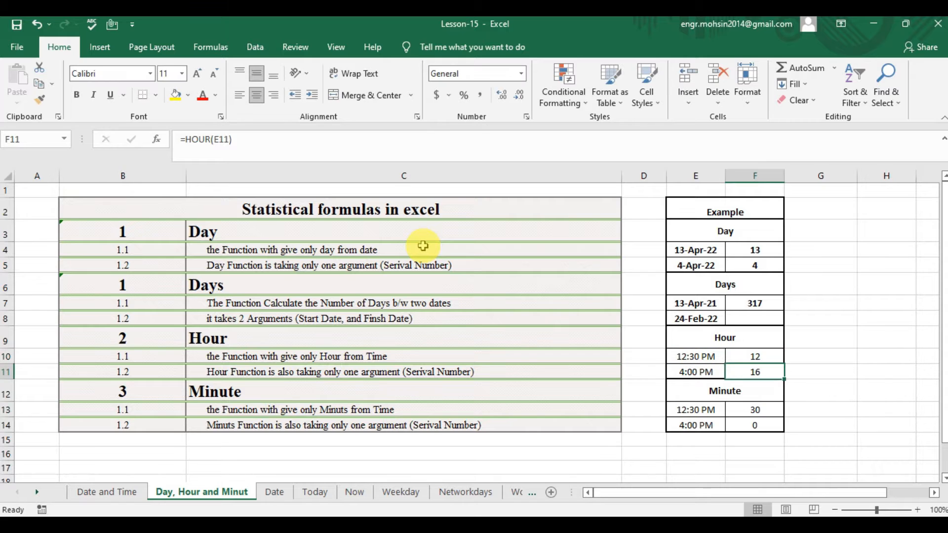
Enter =HOUR(E11) in cell F11 to extract the hour from the 4:00 PM time in the Hour example.
key("Left")
key("Right")
type("=")
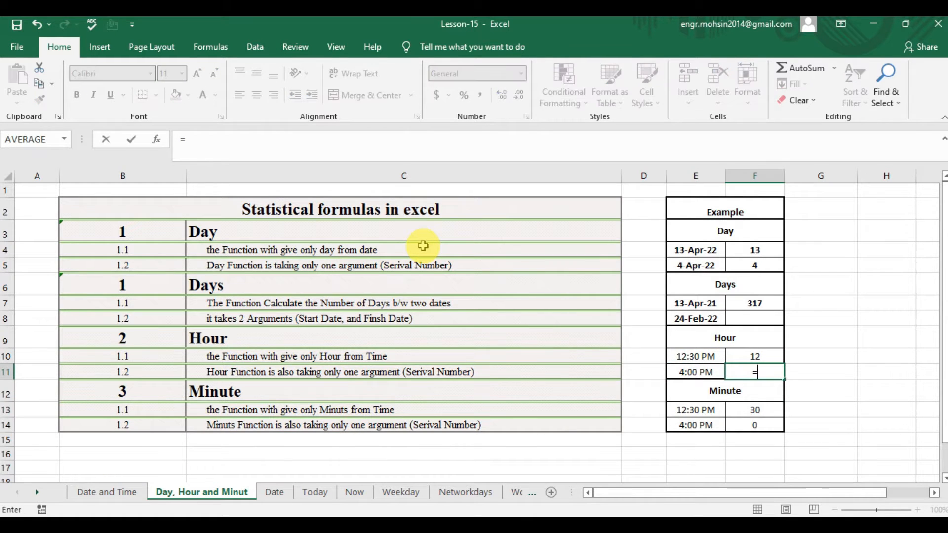
type("HOUR(")
key("Left")
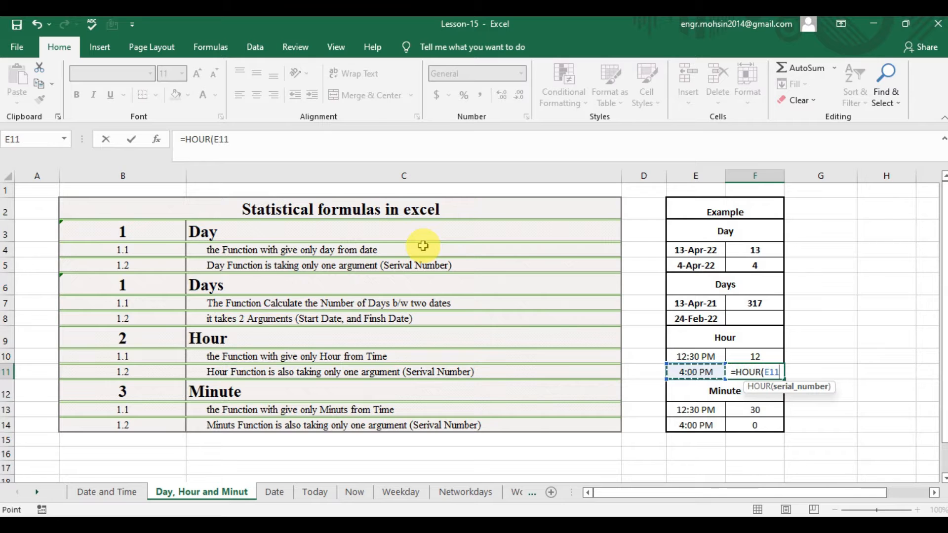
type(")")
key("Return")
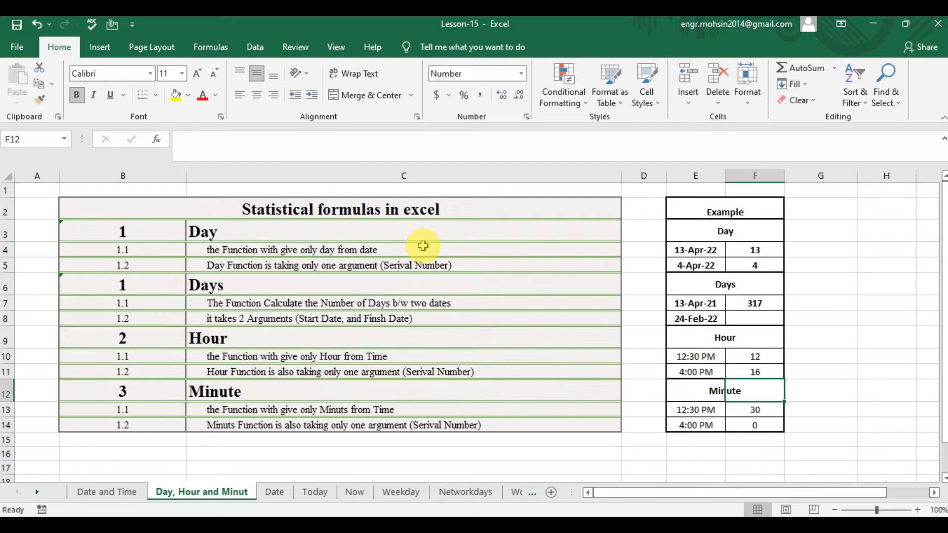
Review the Minute section's description and argument note in C13 and C14, along with its first example time in E13.
key("Left")
key("Left")
key("Left")
key("Left")
key("Right")
key("Down")
key("Up")
key("Down")
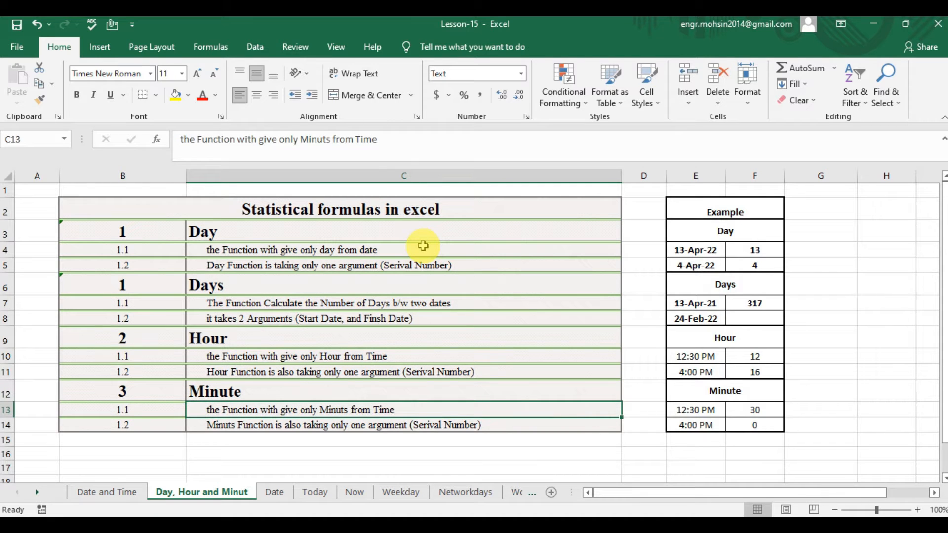
key("Down")
key("Up")
key("Right")
key("Right")
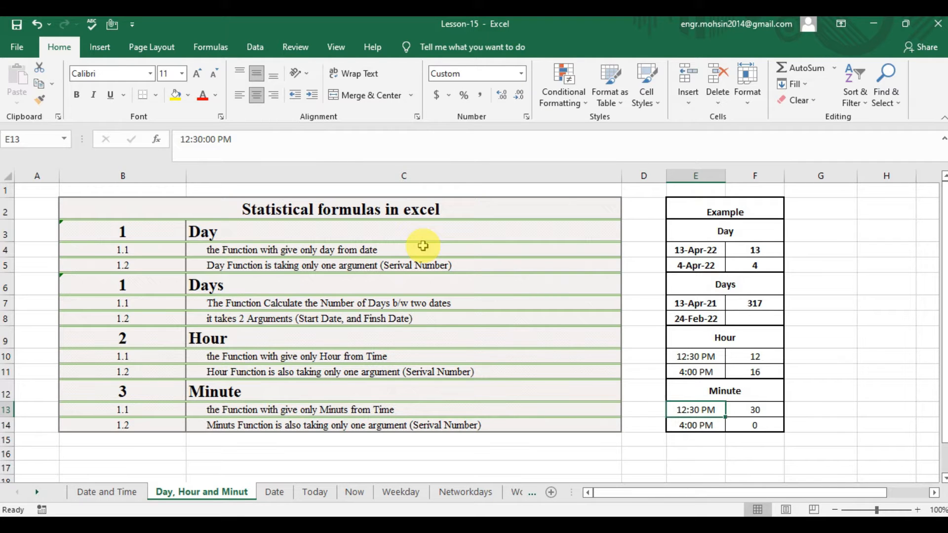
key("Left")
key("Left")
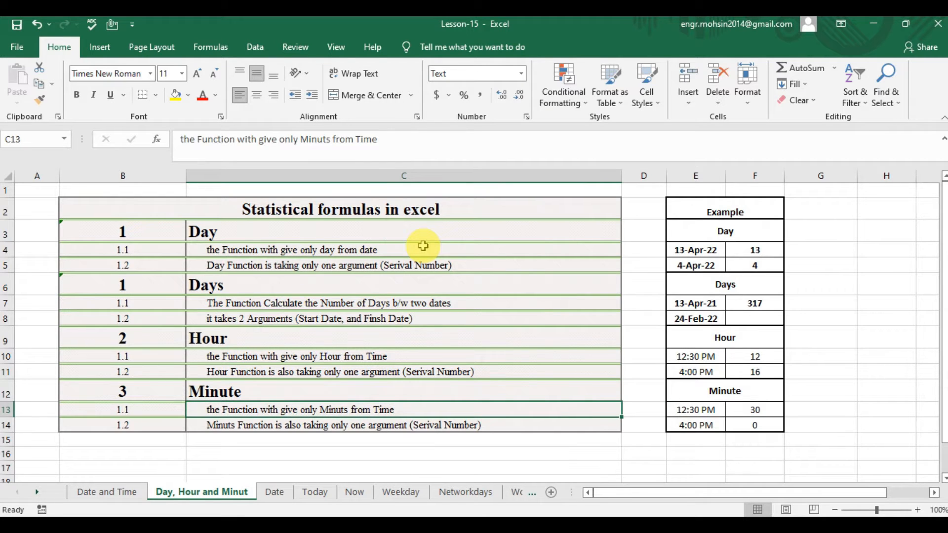
key("Down")
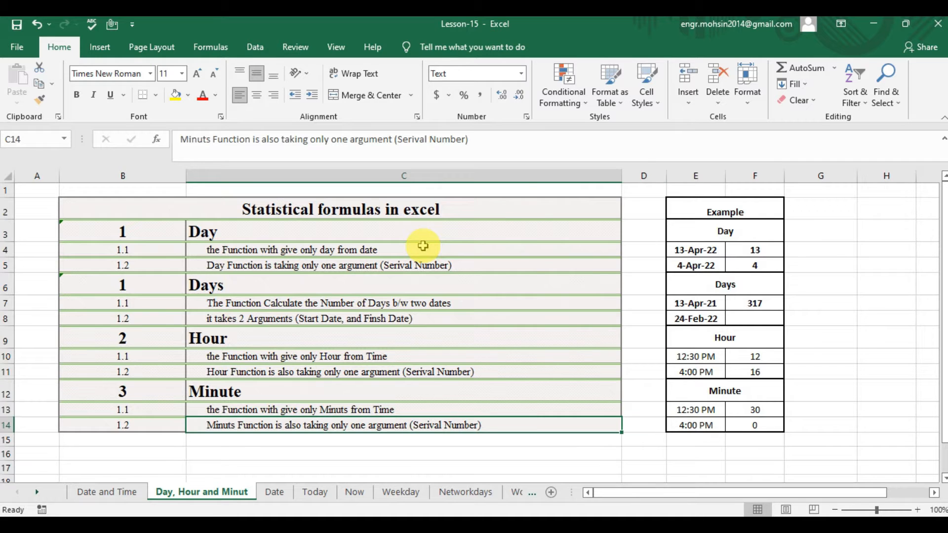
Enter =MINUTE(E13) in cell F13 to extract the minutes from the 12:30 PM time in the Minute example.
key("Right")
key("Right")
key("Right")
key("Up")
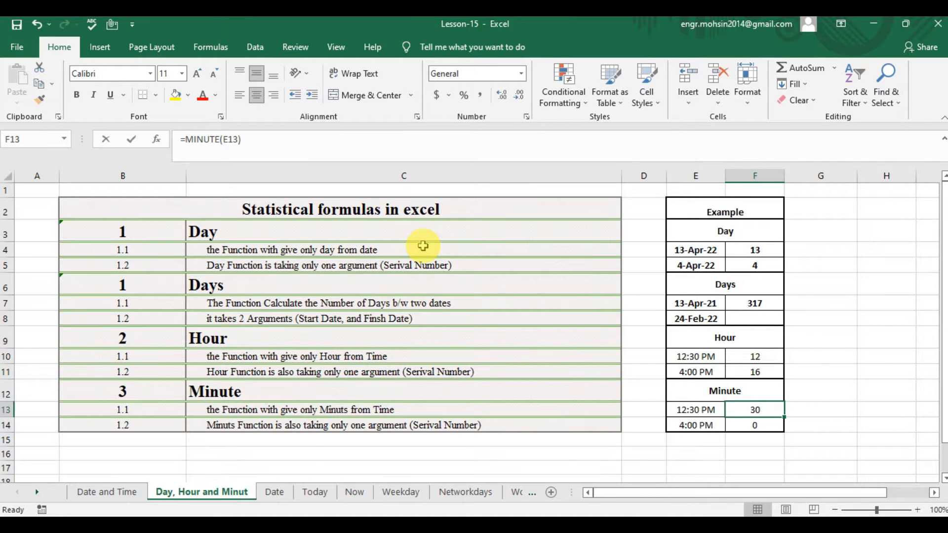
type("=MO")
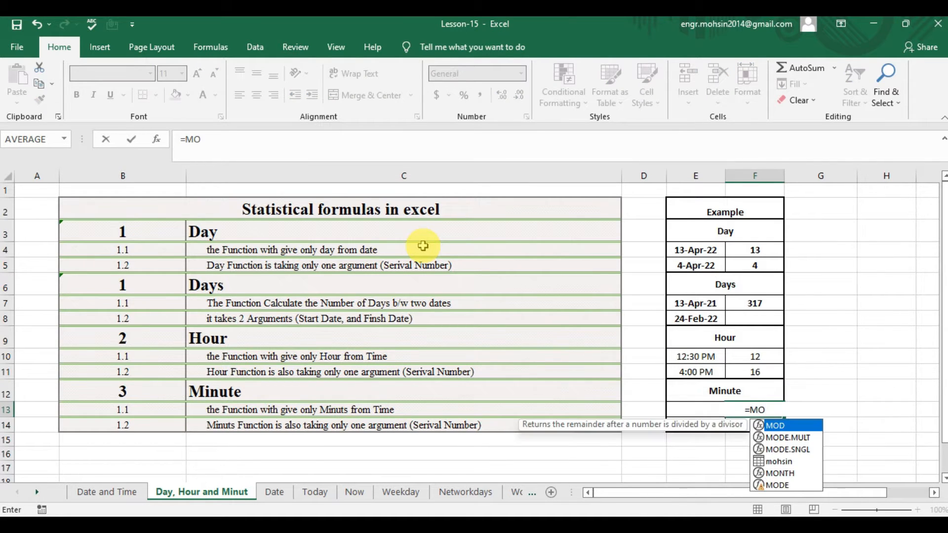
key("BackSpace")
type("IN")
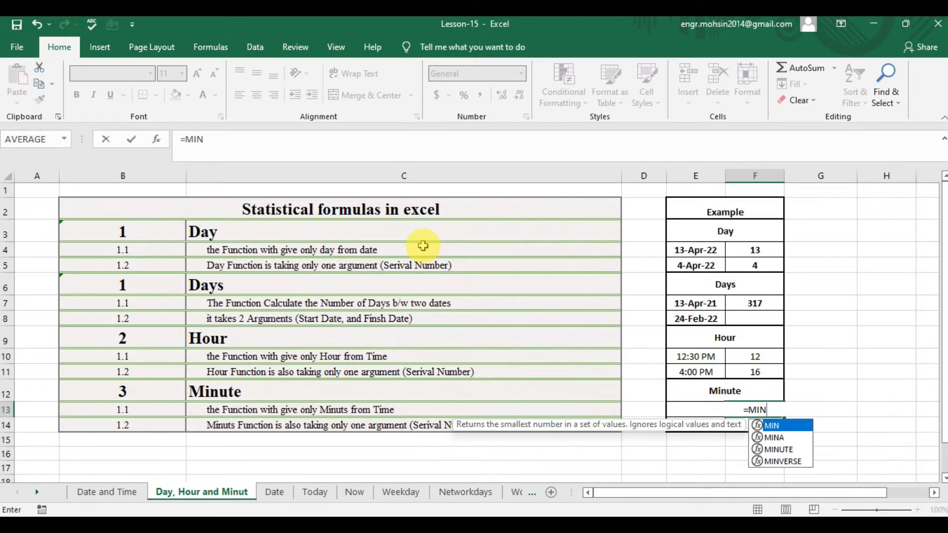
key("Down")
key("Down")
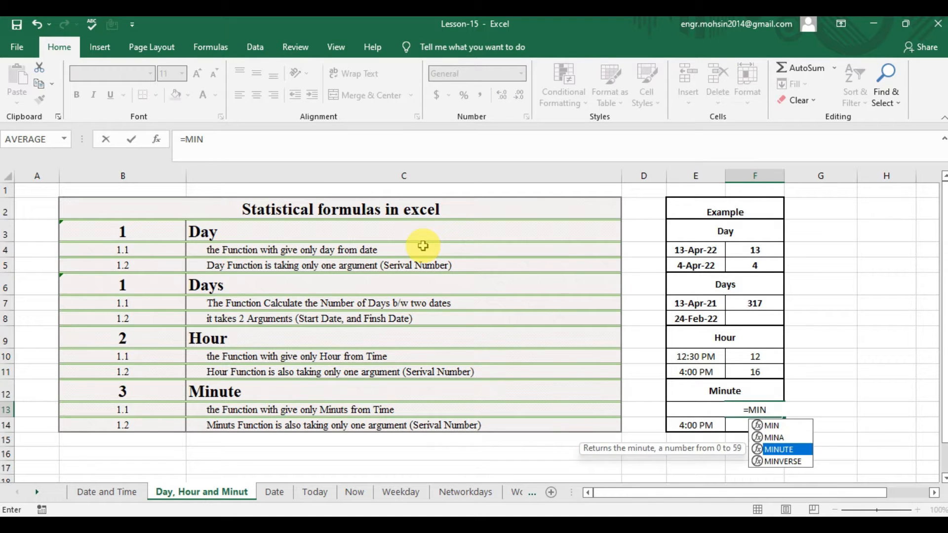
key("Tab")
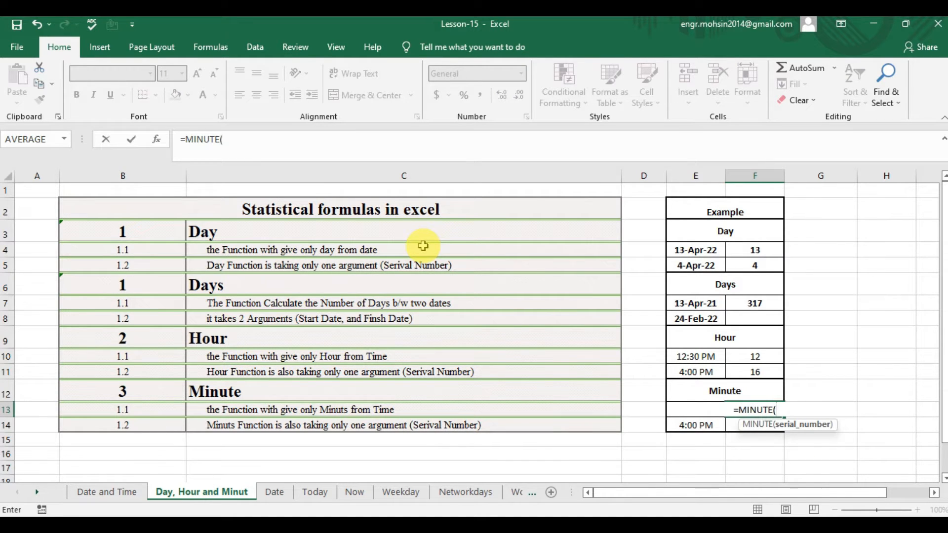
key("Left")
type(")")
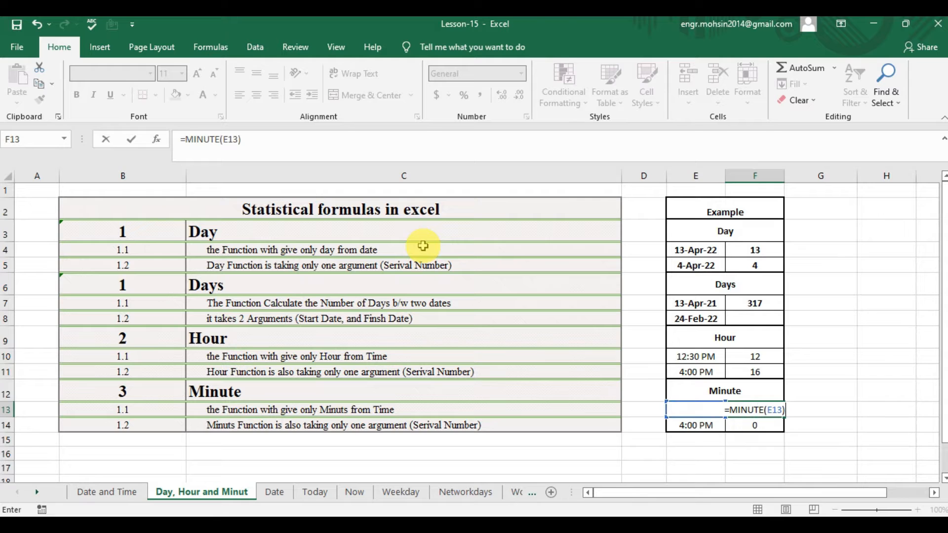
key("Return")
Check the first Minute example's source time in E13 and the existing formula for the 4:00 PM example in F14.
key("Up")
key("Left")
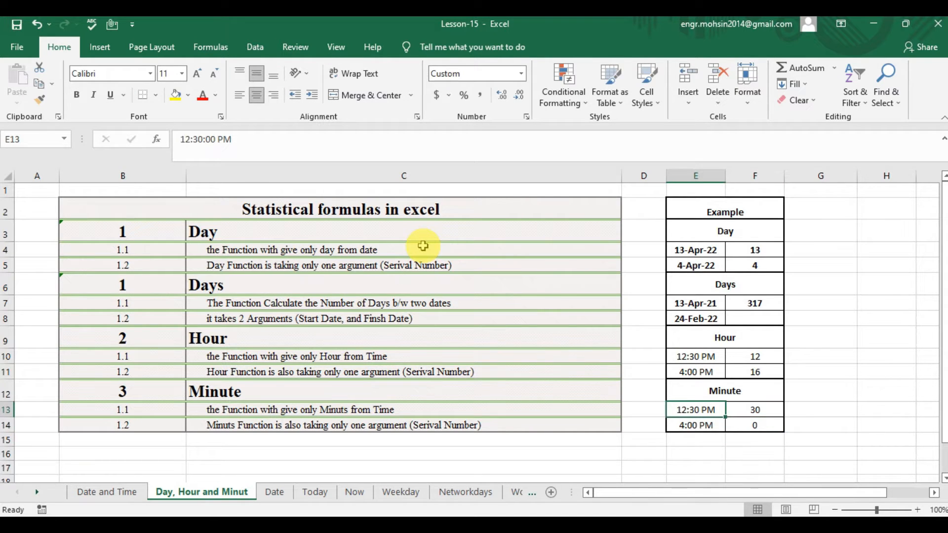
key("Right")
key("Down")
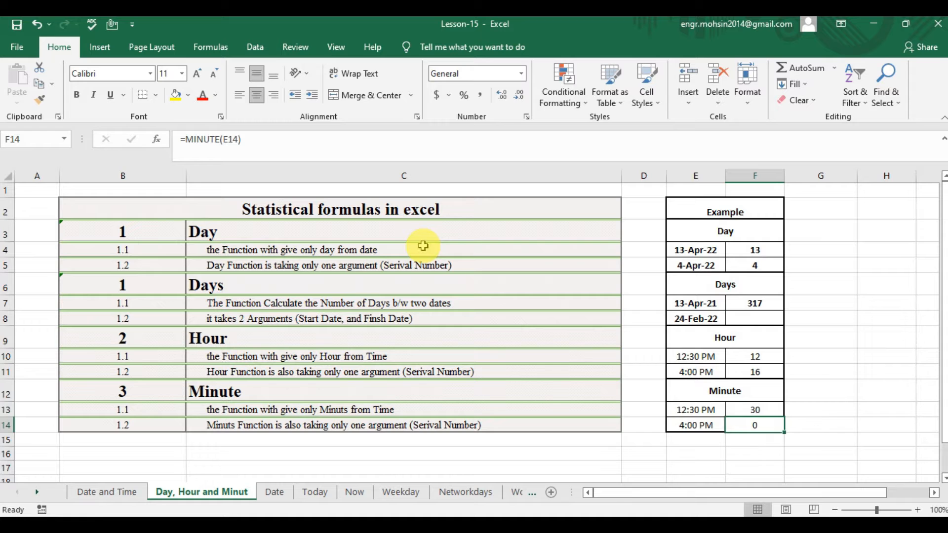
key("Left")
key("Left")
key("Left")
key("Left")
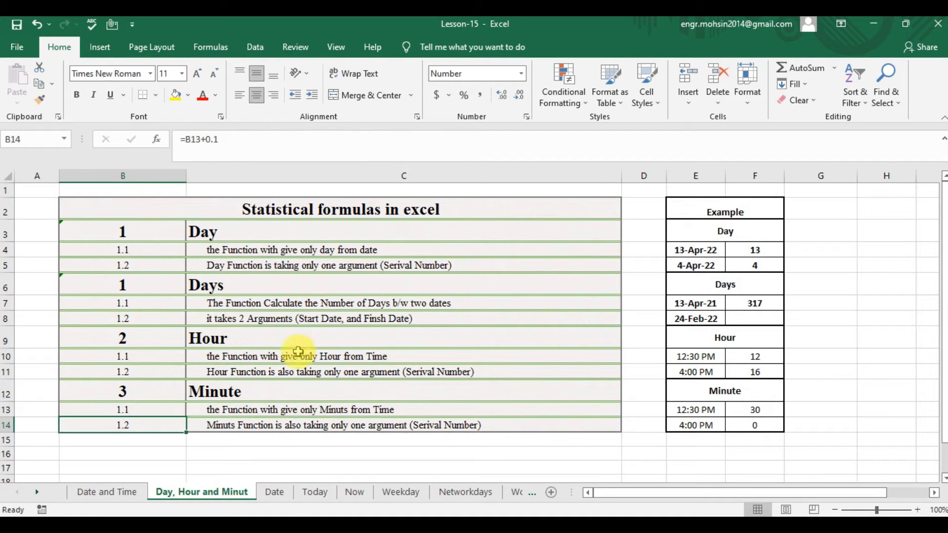
Open the Date sheet and read the notes on the DATE function and date serial numbers in C4 and C5.
left_click(276, 492)
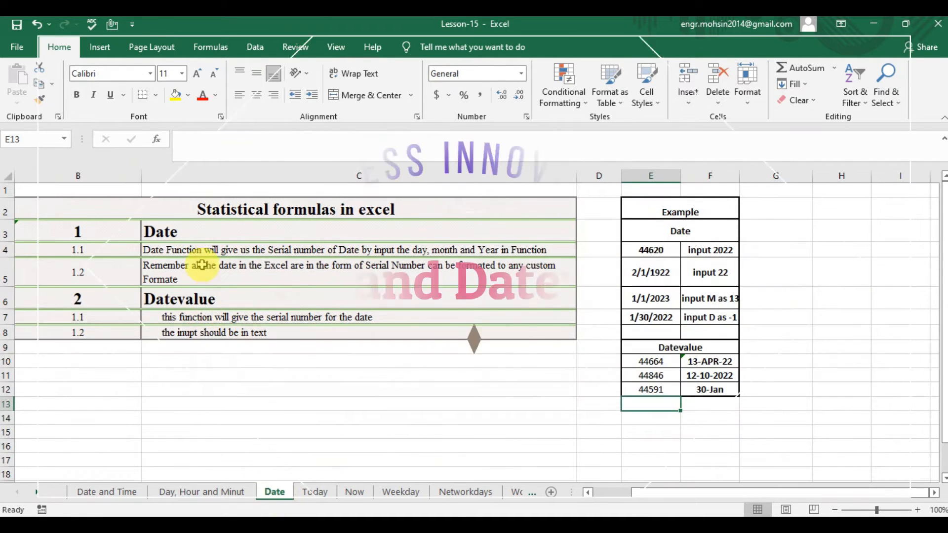
left_click(225, 260)
left_click(227, 256)
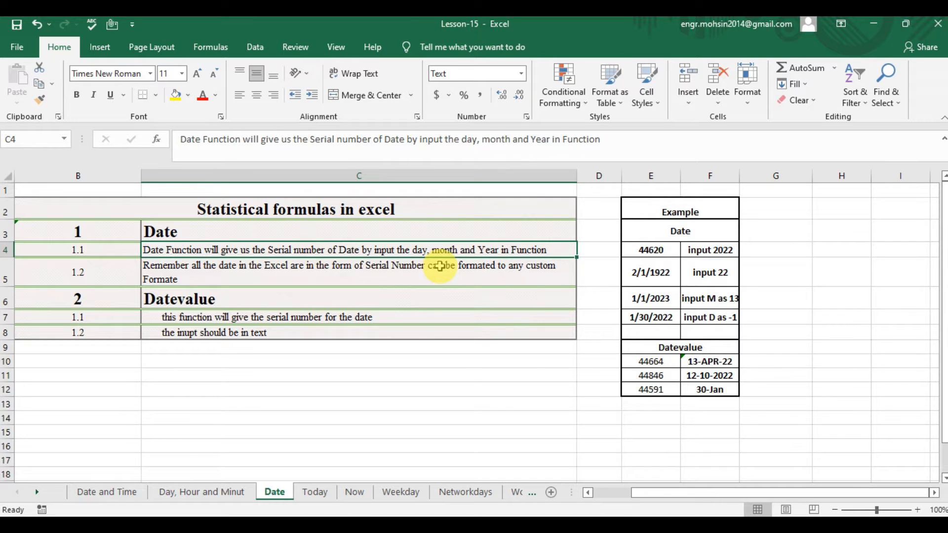
left_click(440, 266)
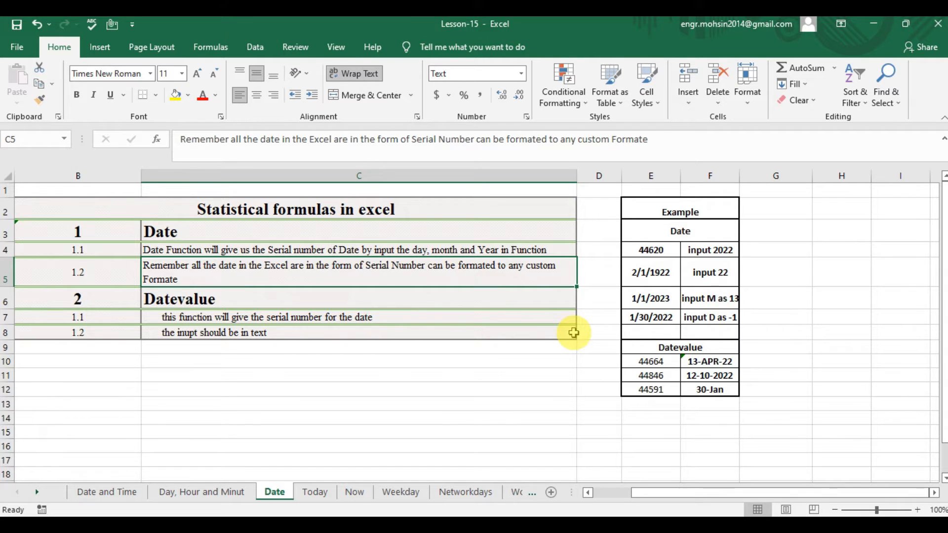
Enter =DATE(2022,1,20) in cell E4 of the Date example.
key("Up")
key("Up")
key("Right")
key("Right")
key("Down")
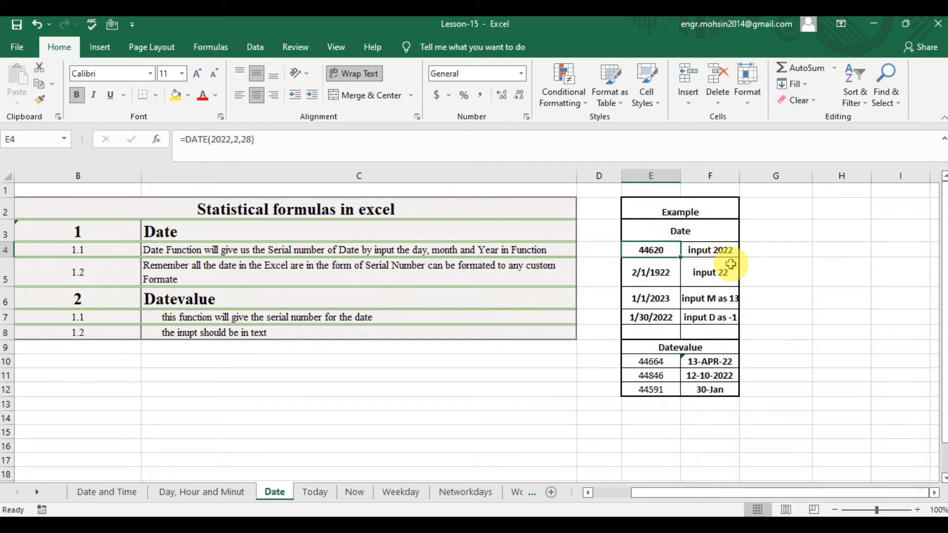
type("=")
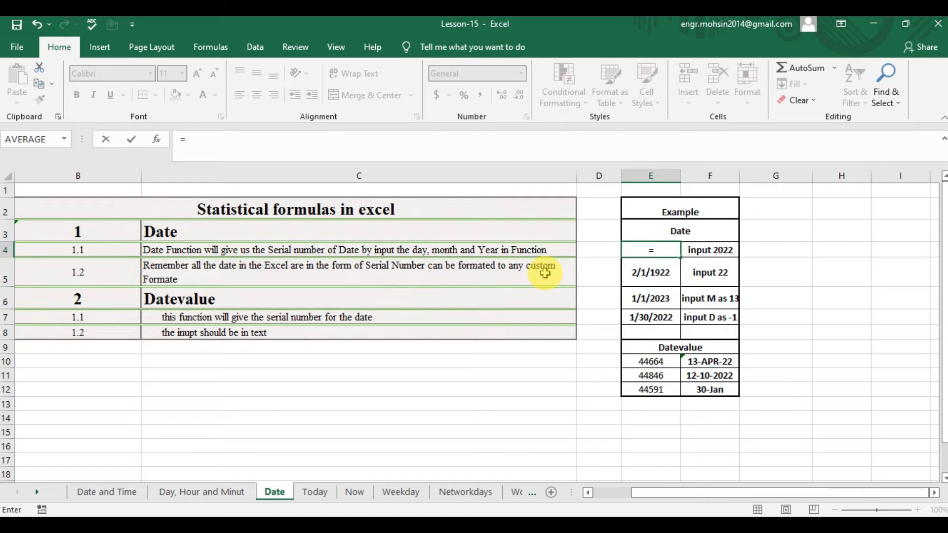
type("DA")
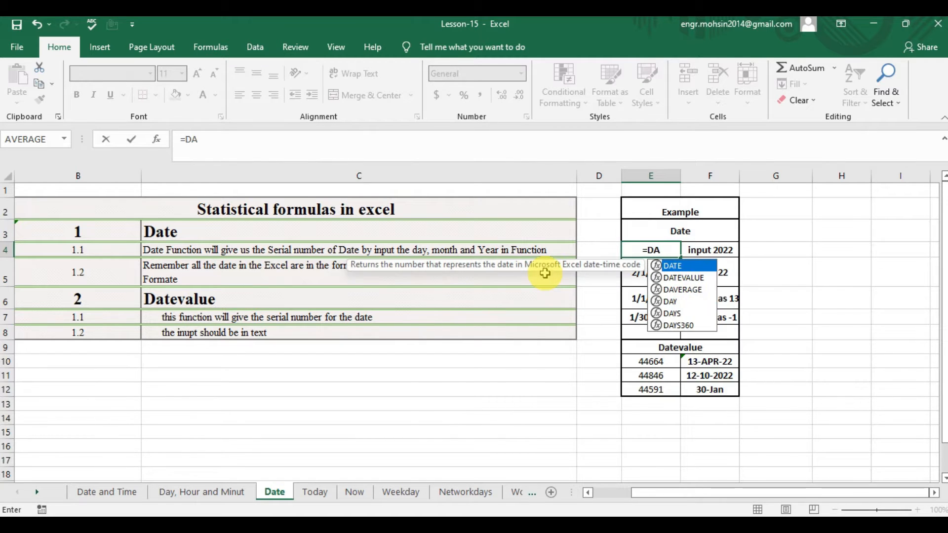
type("TE(")
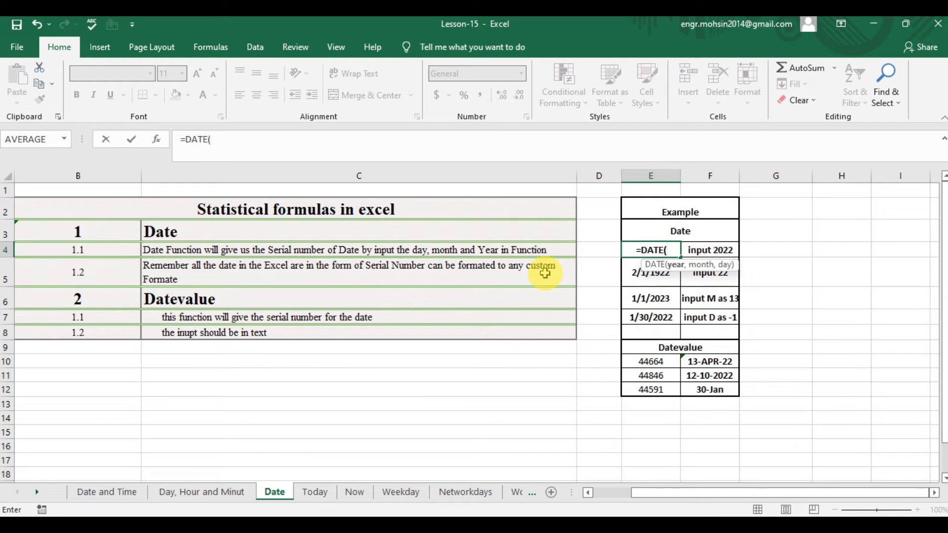
type("2022")
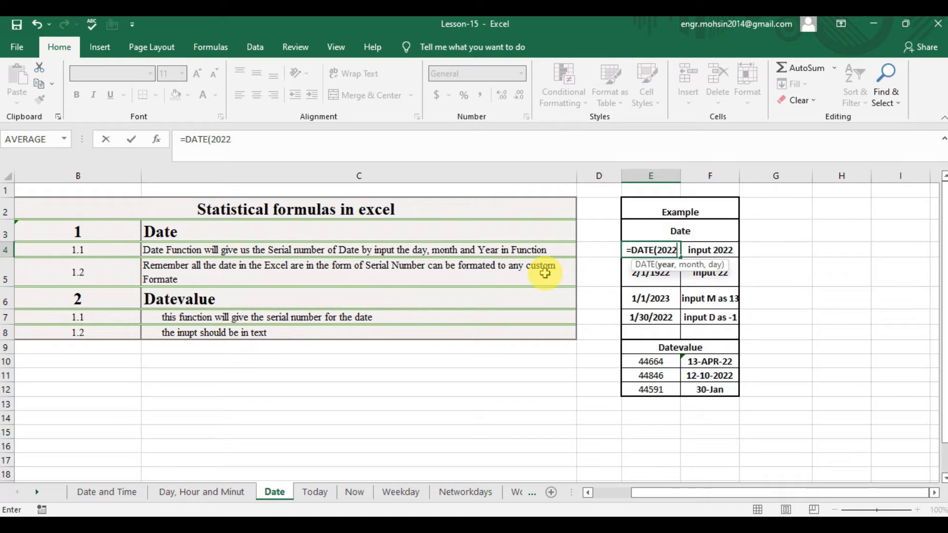
type(",")
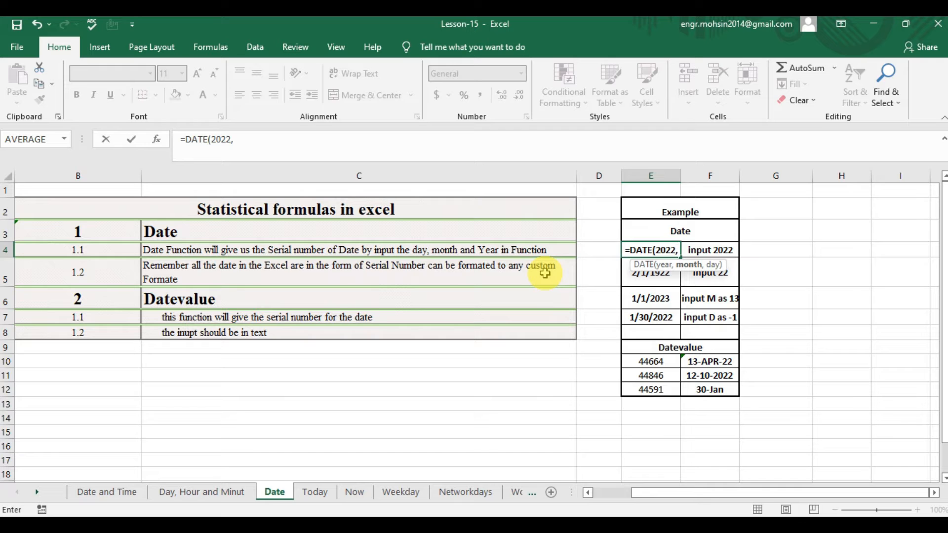
type("1")
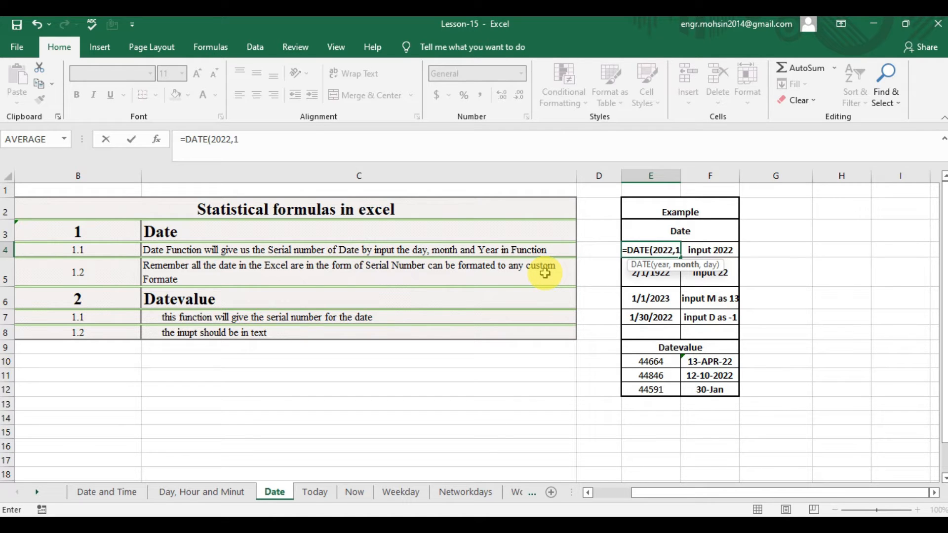
type(",")
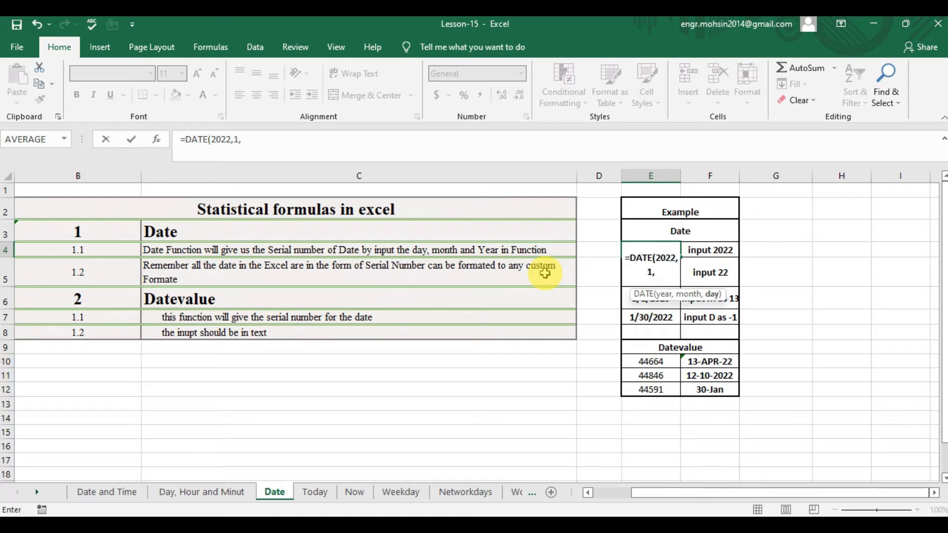
type("20)")
key("Return")
key("Up")
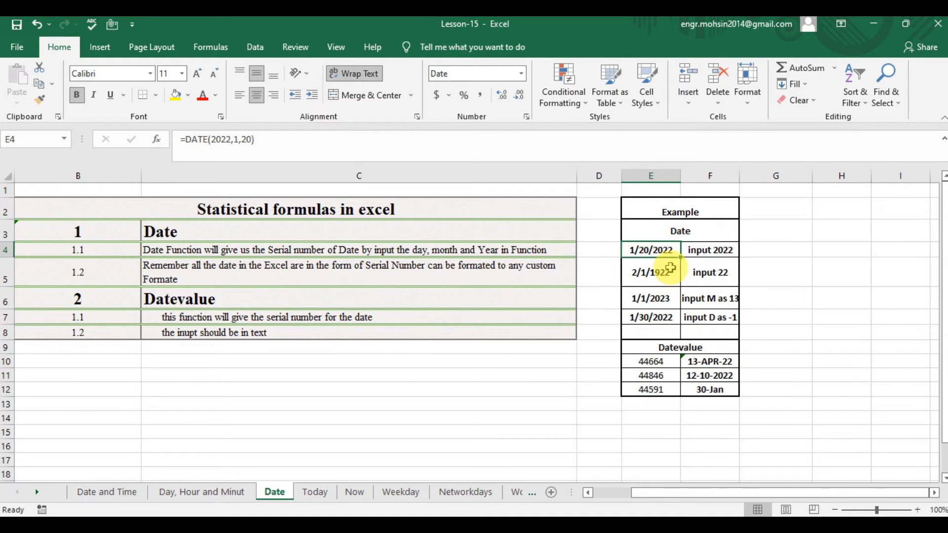
Format cell E4 as General, and undo and redo the formatting to compare the date with its serial number.
key("ctrl+1")
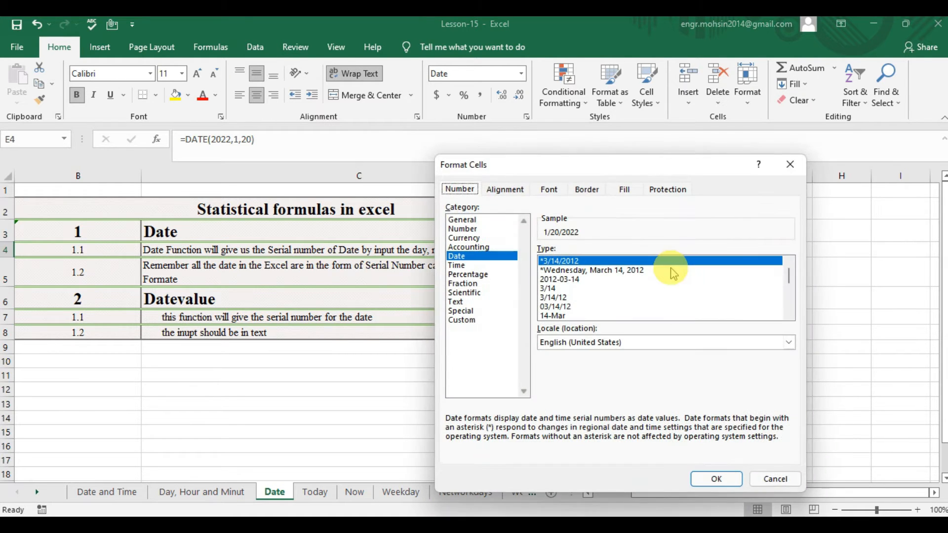
left_click(471, 220)
left_click(716, 479)
left_click(658, 275)
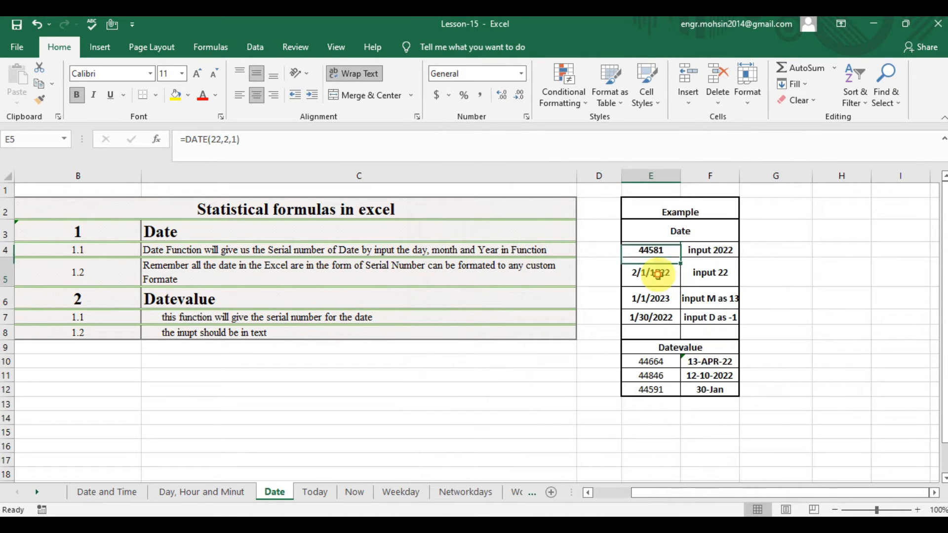
left_click(650, 250)
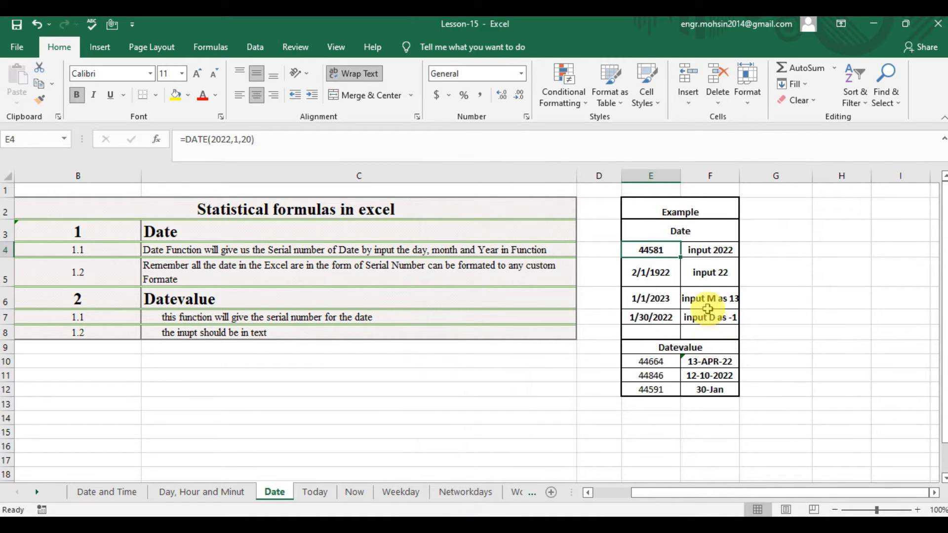
key("ctrl+z")
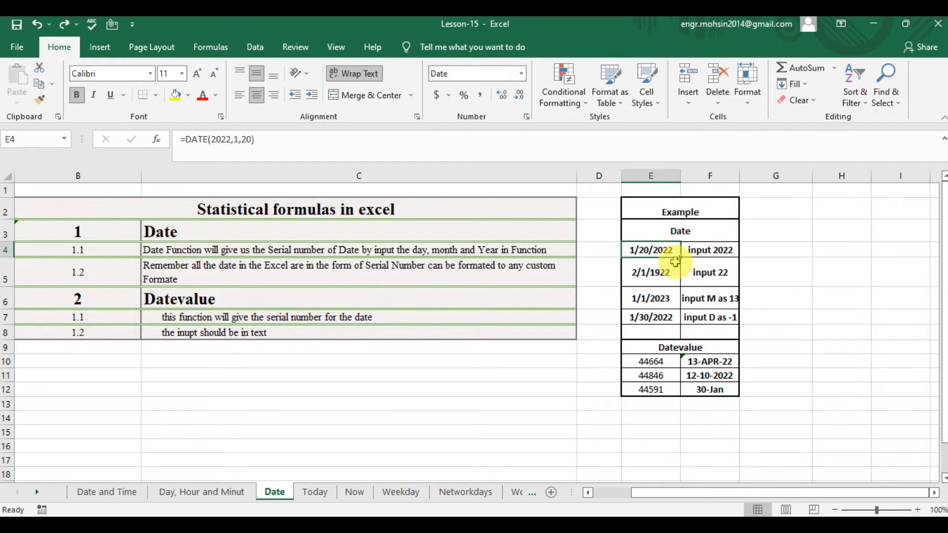
key("ctrl+y")
Enter =DATE(22,1,1) in cell E5 for the "input 22" example and check its result against the label.
left_click(652, 272)
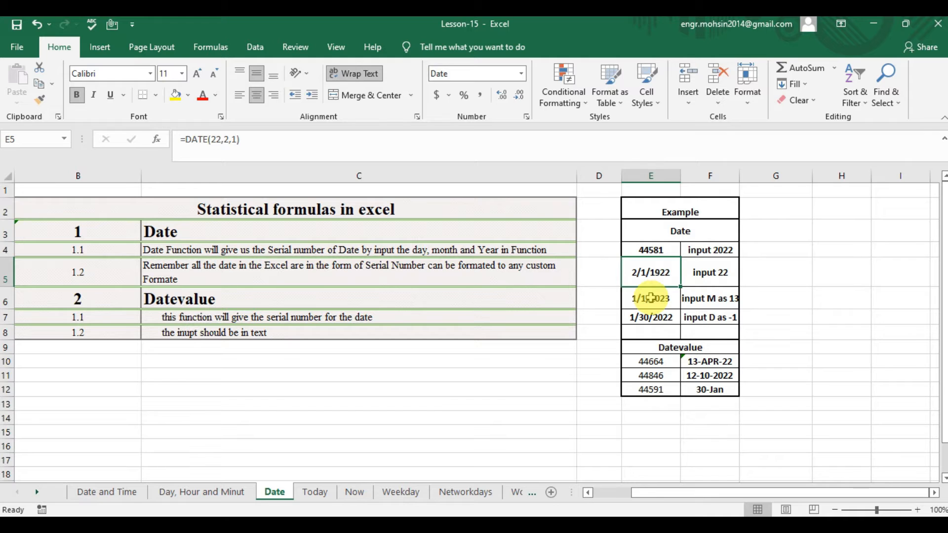
type("=DATE")
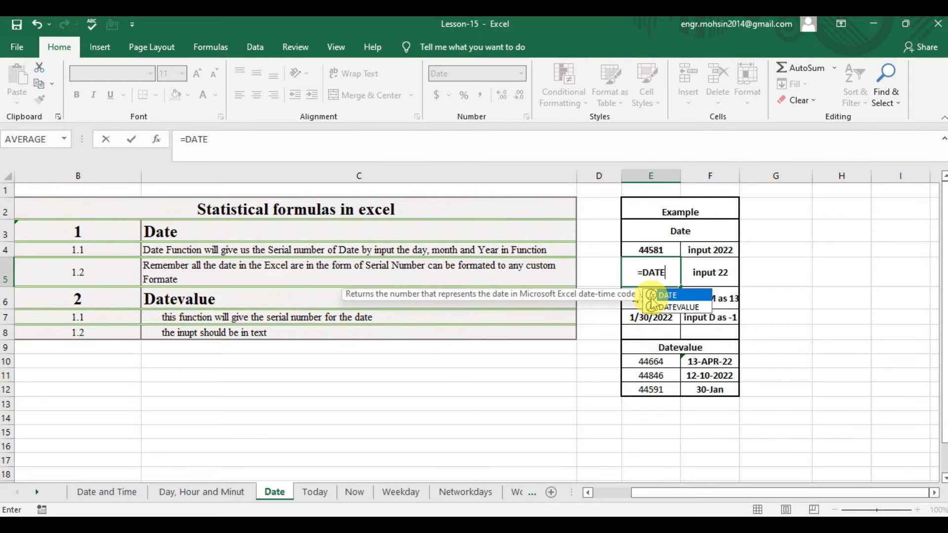
type("(")
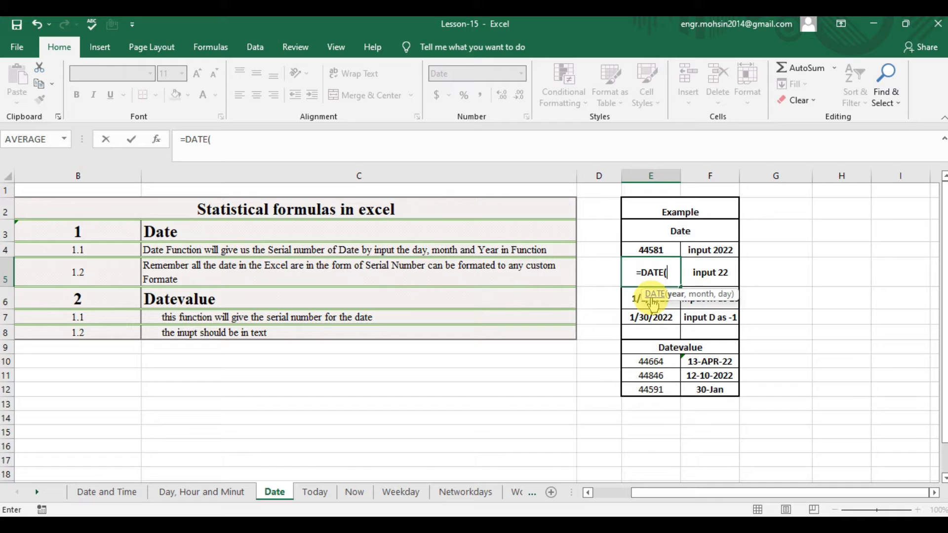
type("22")
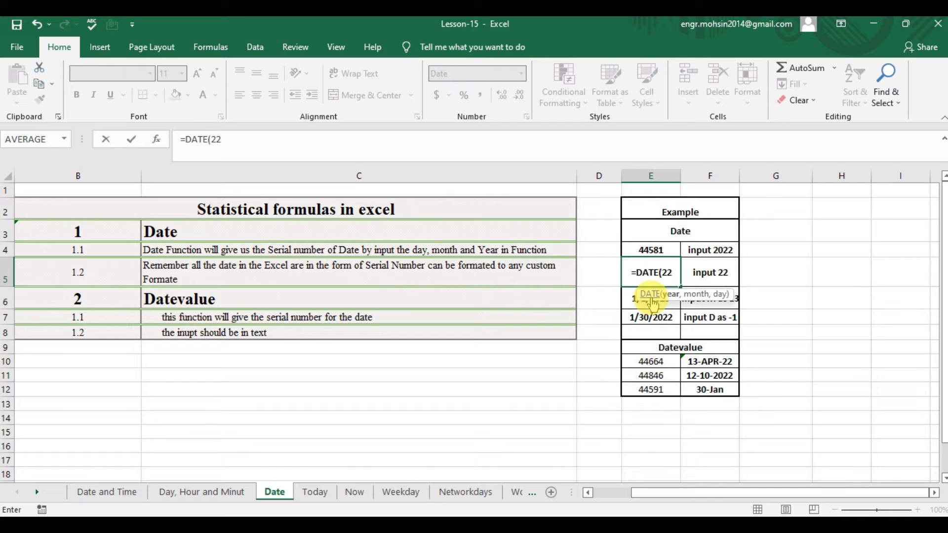
type(",1,1")
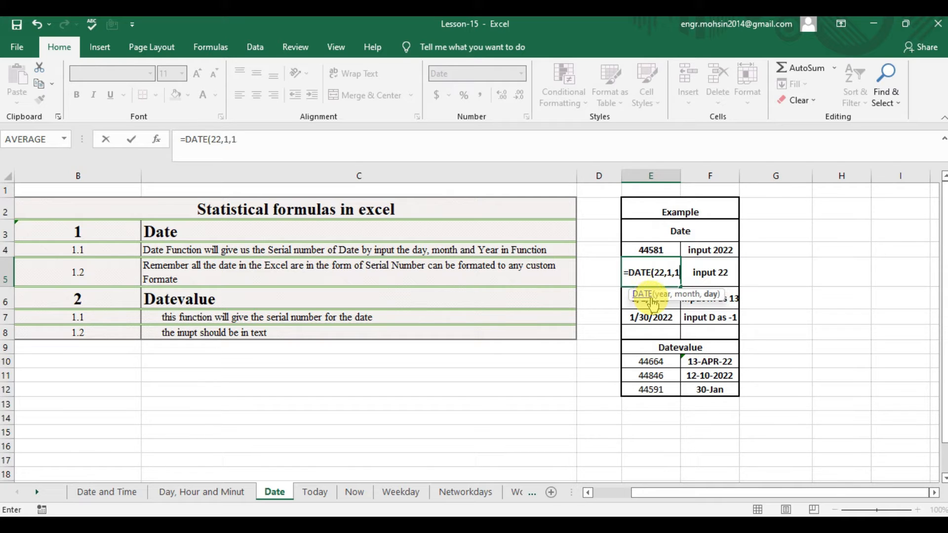
key("Return")
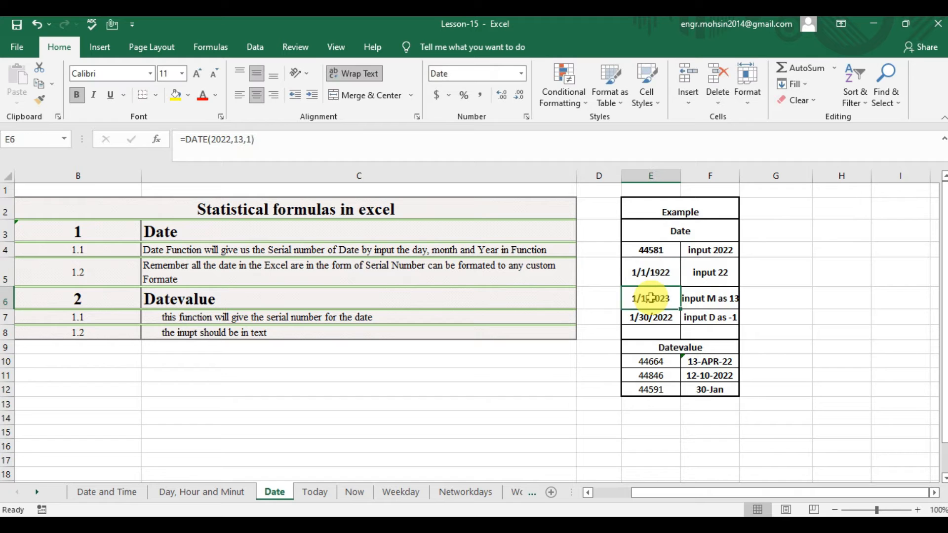
left_click(665, 266)
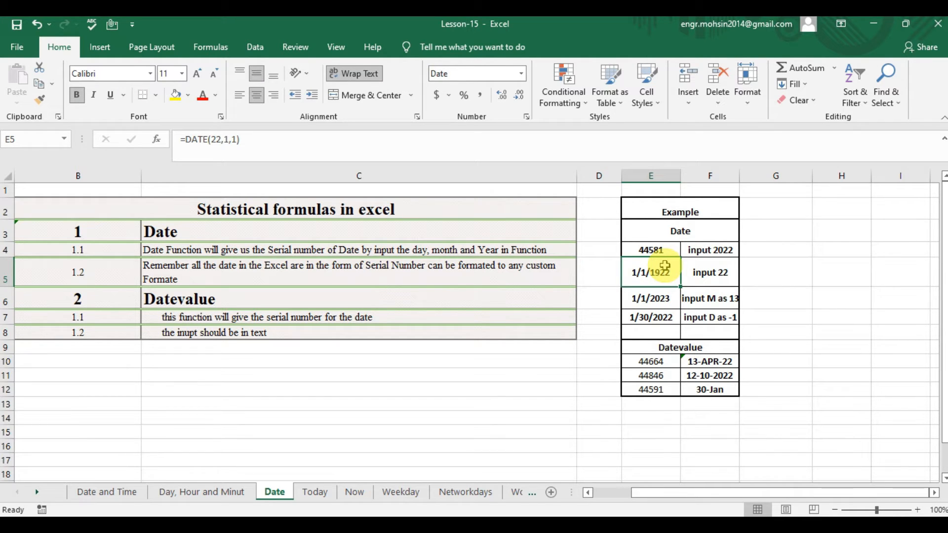
key("Right")
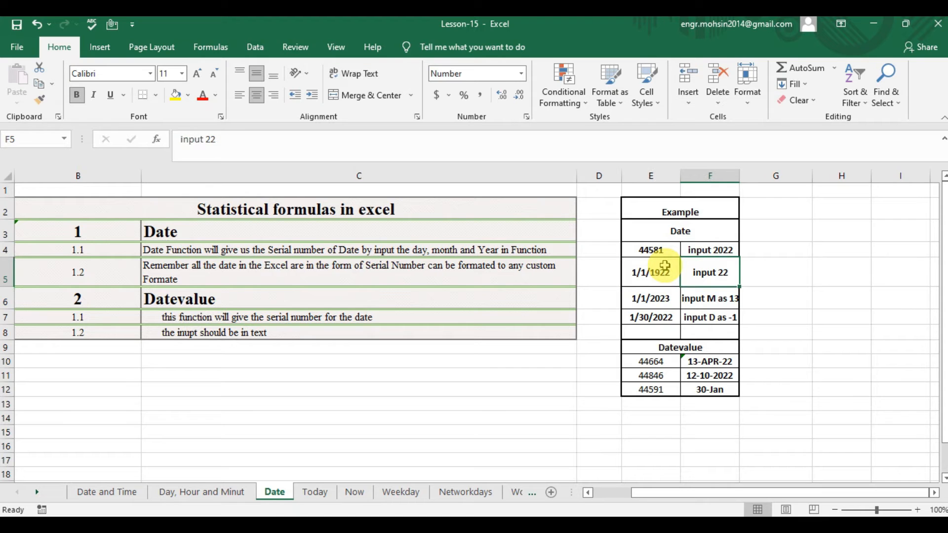
Enter =DATE(2022,13,1) in cell E6 for the "input M as 13" example.
key("Left")
key("Down")
key("Right")
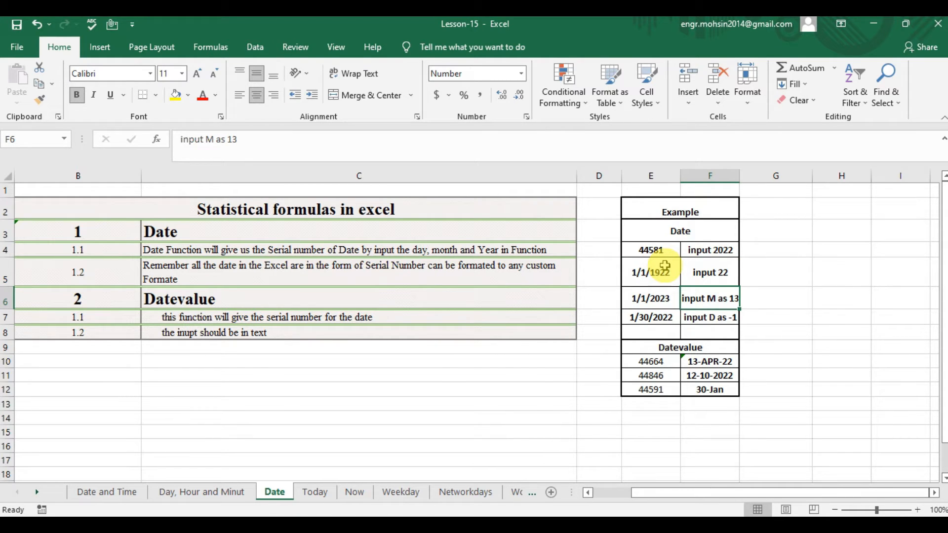
key("Down")
key("Up")
key("Left")
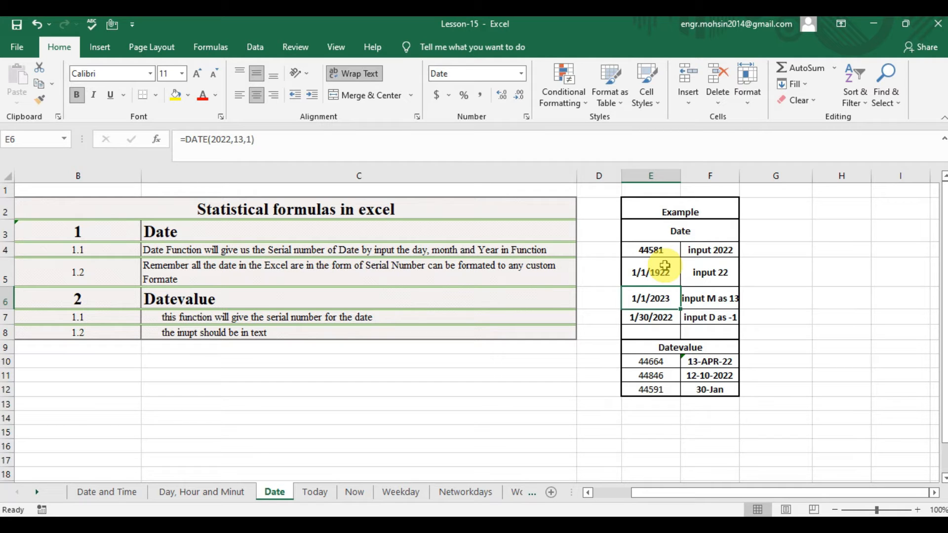
type("=DATE")
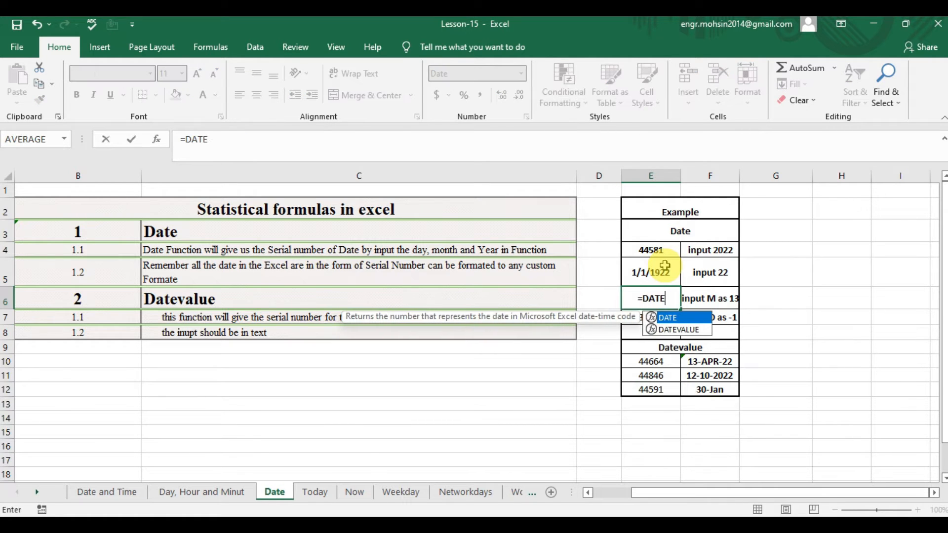
type("(")
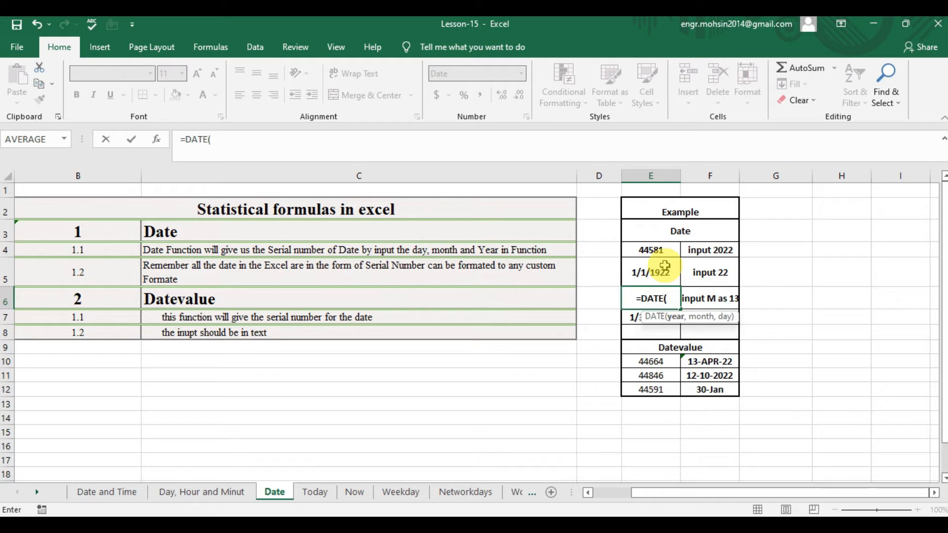
type("22")
key("BackSpace")
key("BackSpace")
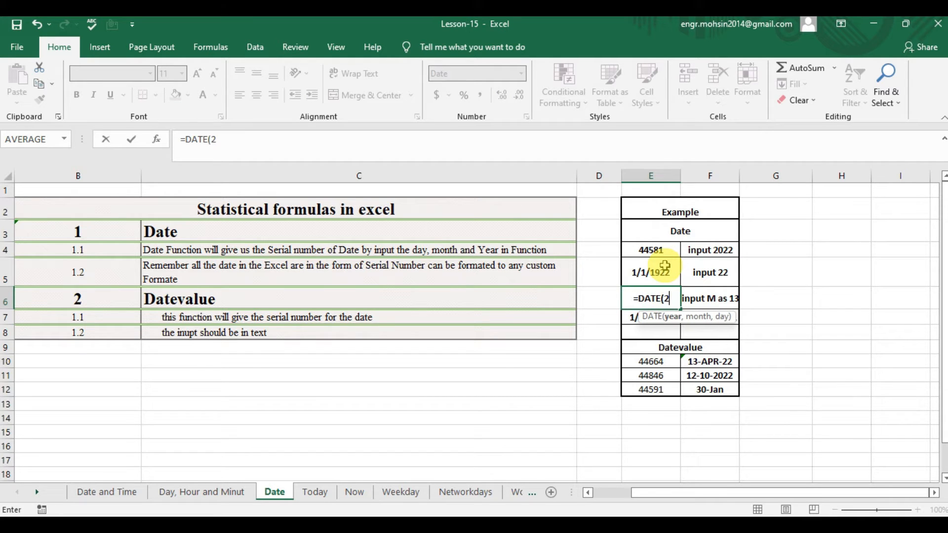
type("2022")
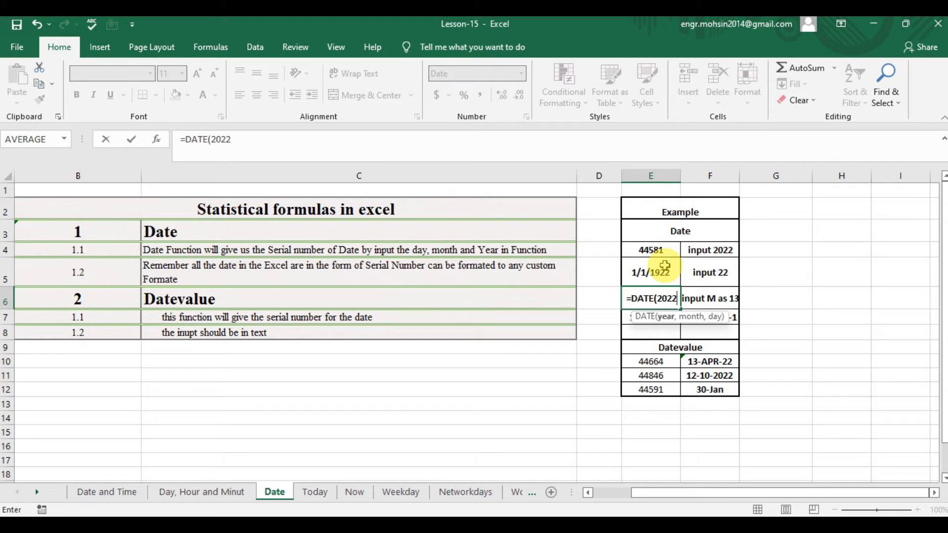
type(",")
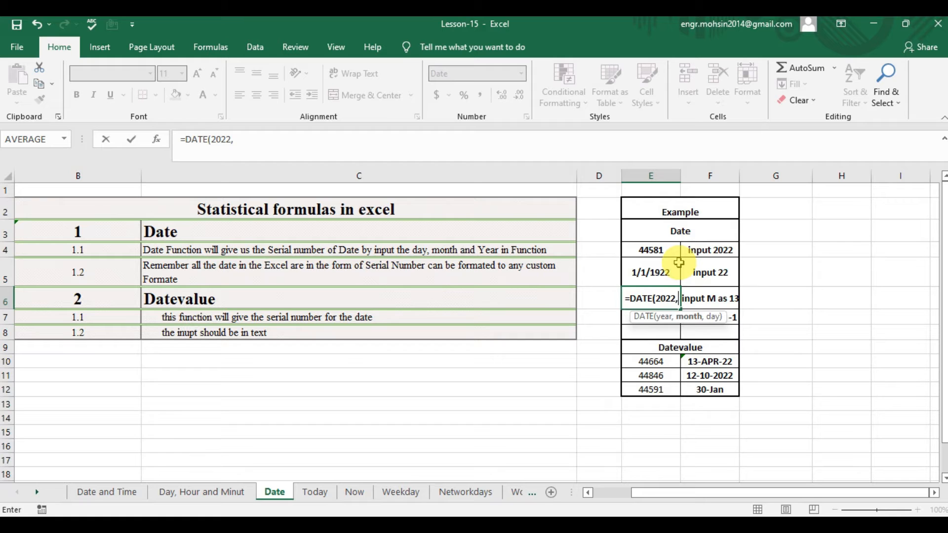
type("13")
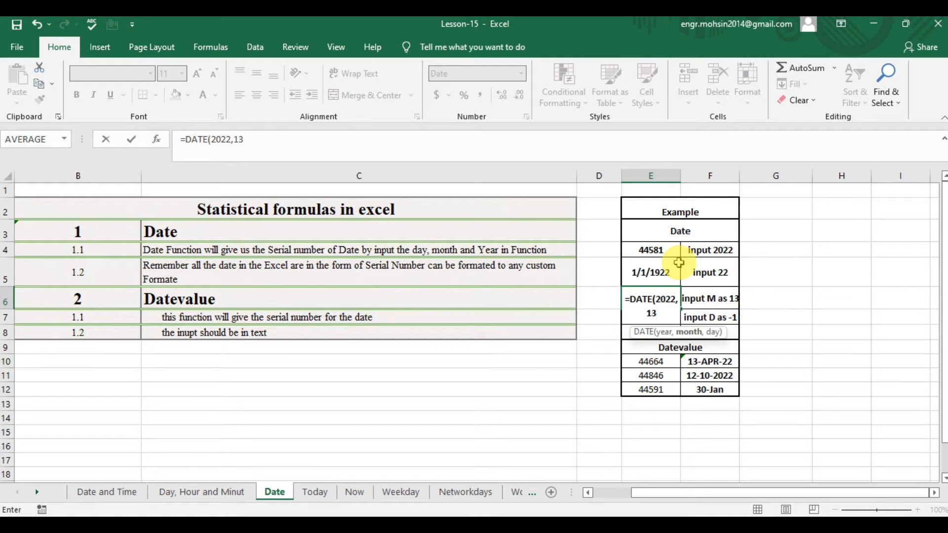
type(",1)")
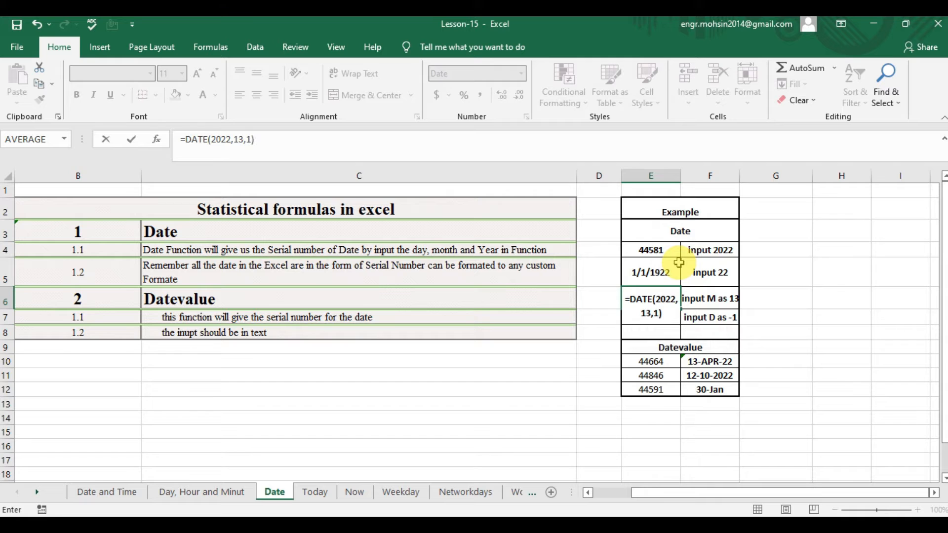
key("ctrl+Return")
key("Up")
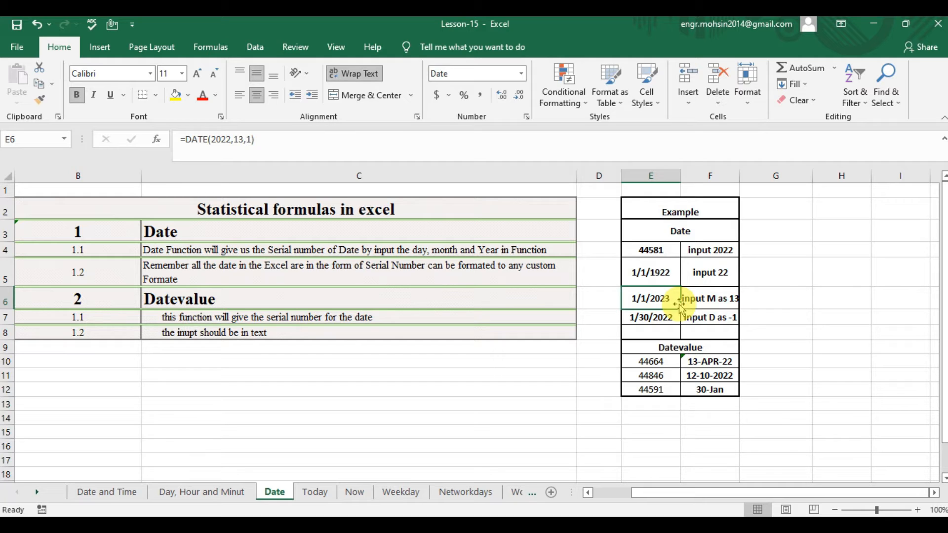
Enter =DATE(2022,12,-1) in cell E7 for the "input D as -1" example.
key("Down")
key("Right")
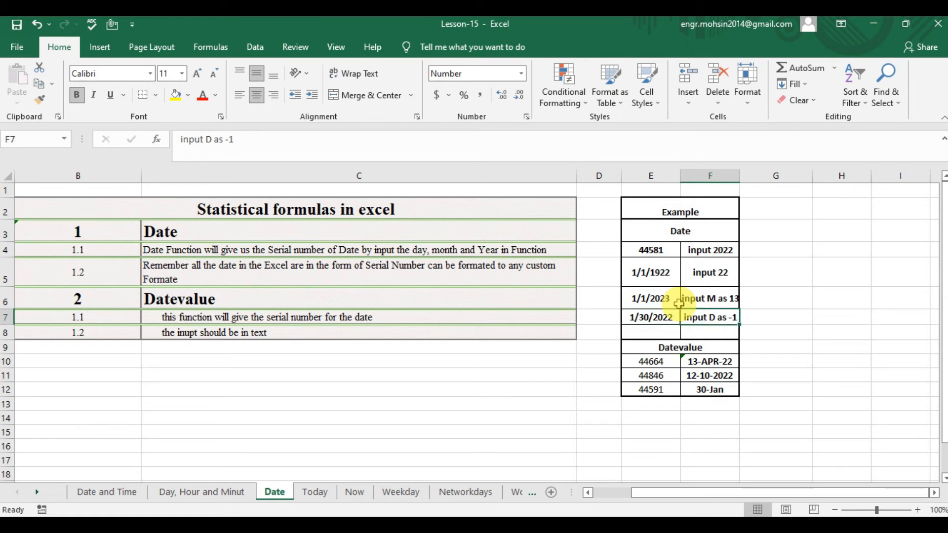
key("Left")
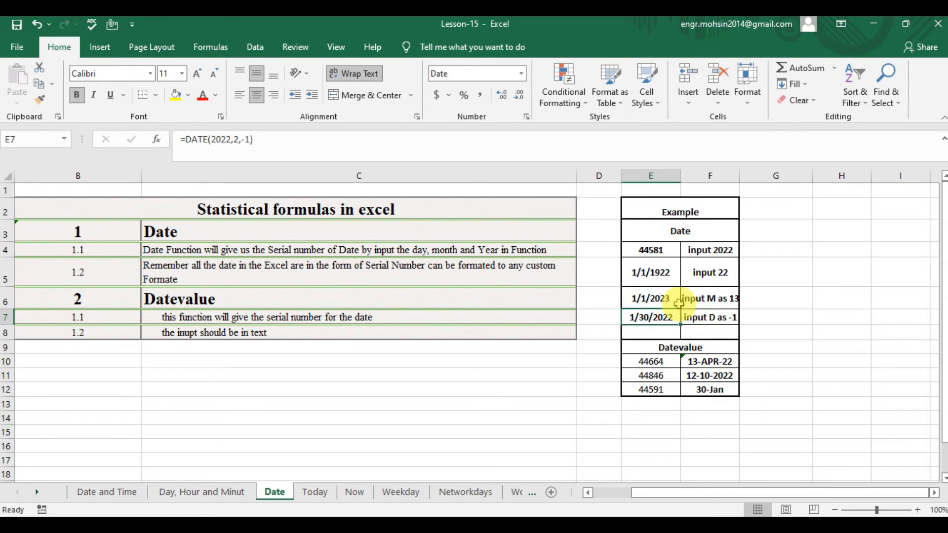
key("Right")
key("Left")
type("=DATE")
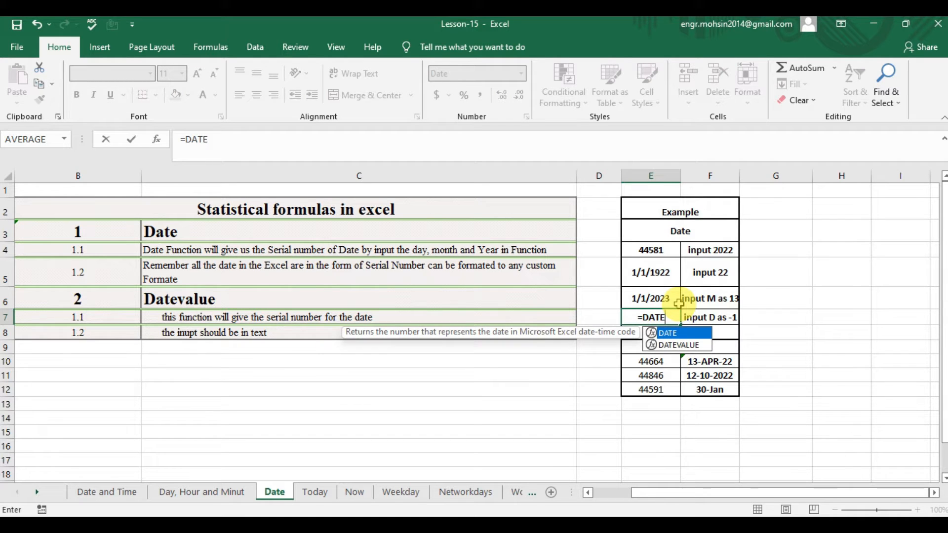
type("(")
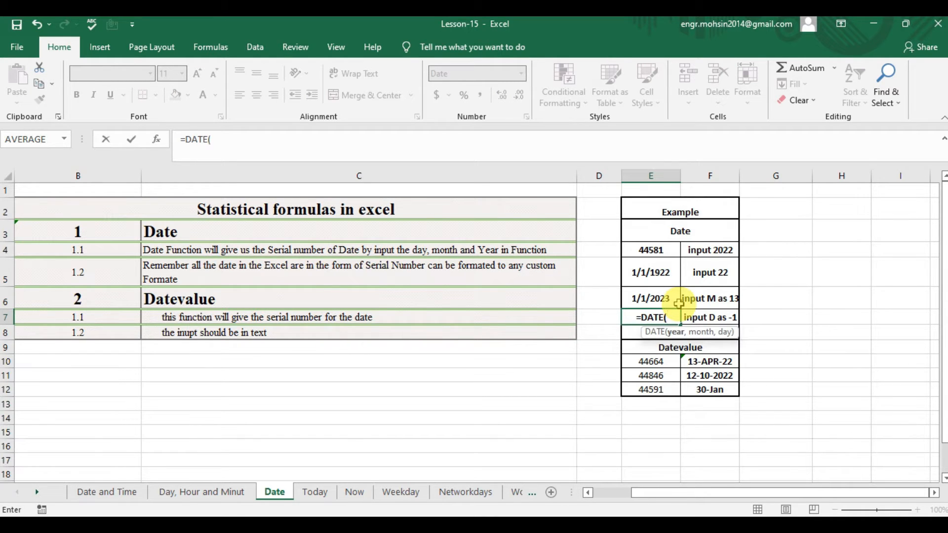
type("2022")
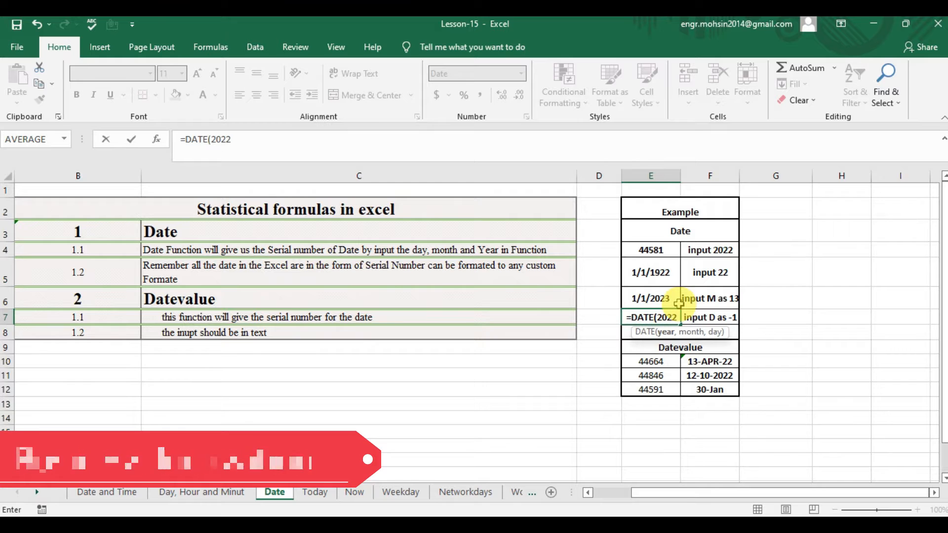
type(",")
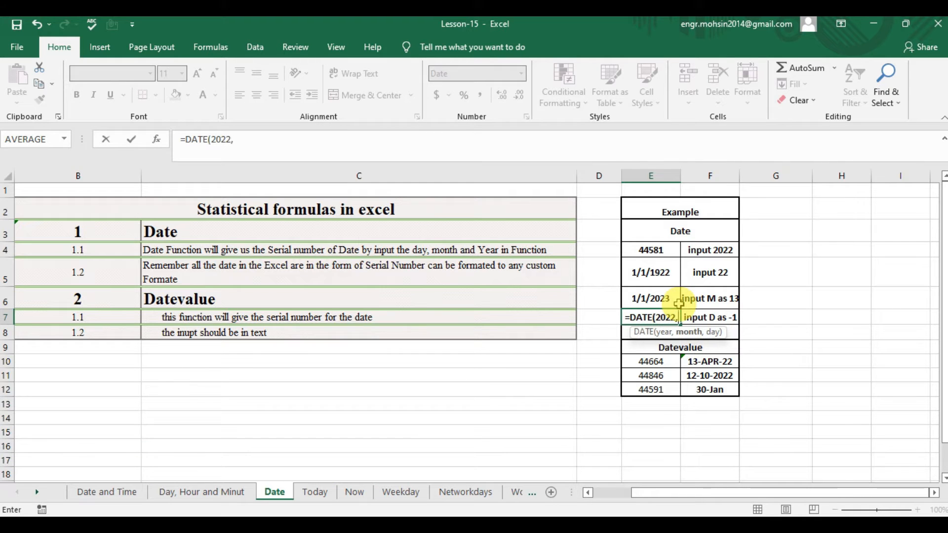
type("12")
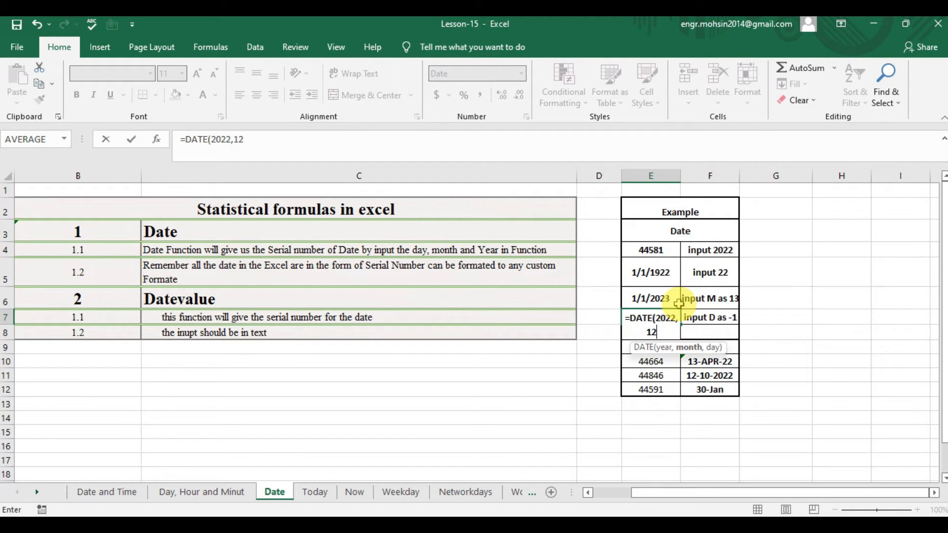
type(",-1)")
key("Return")
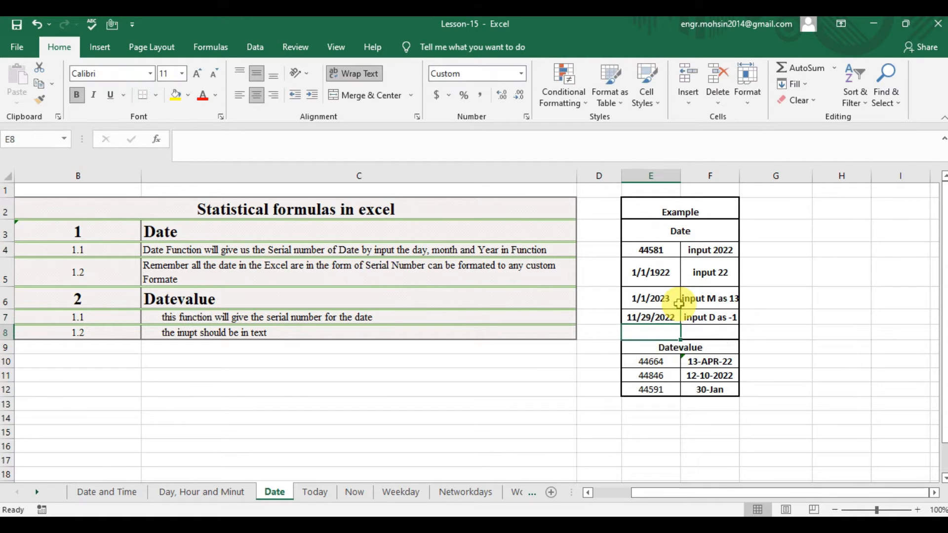
key("Up")
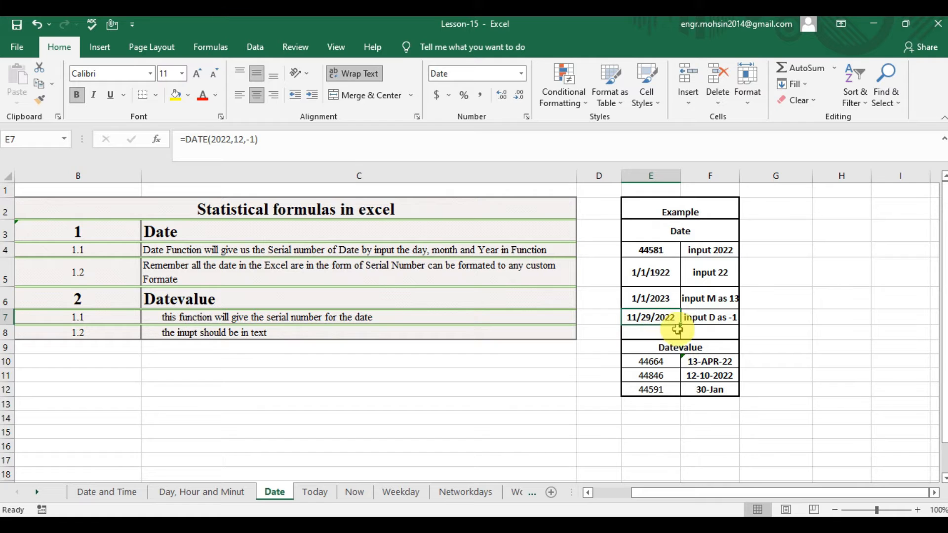
Read the notes on the DATEVALUE function and its required text input in C7 and C8.
left_click(687, 349)
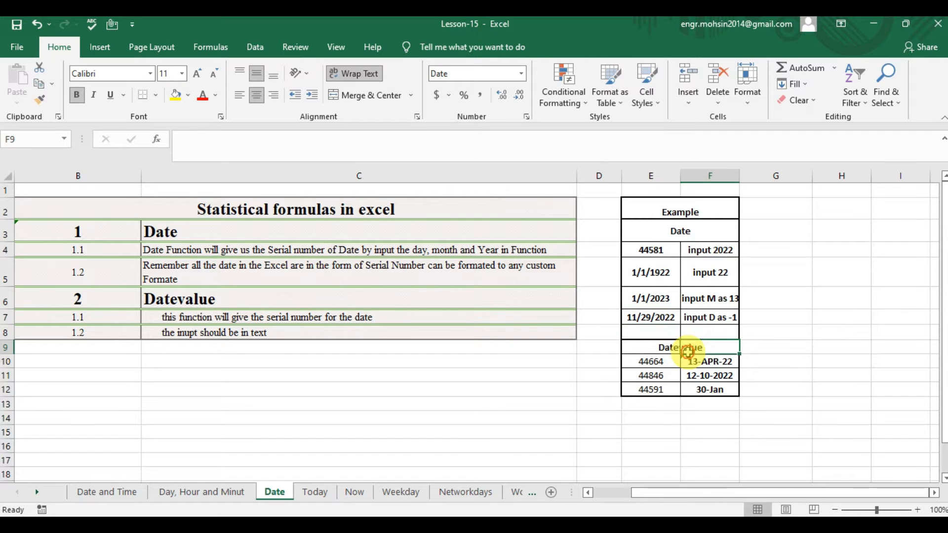
left_click(296, 312)
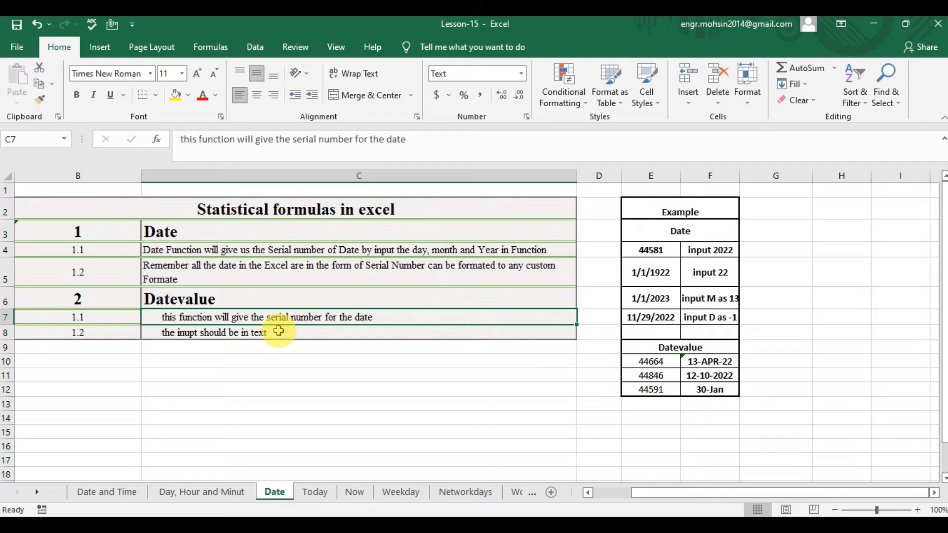
left_click(254, 334)
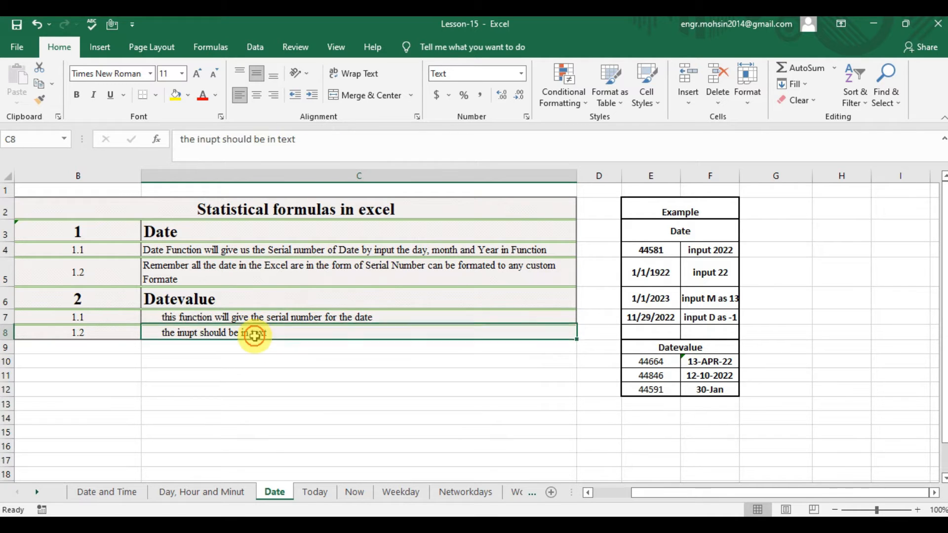
left_click(244, 316)
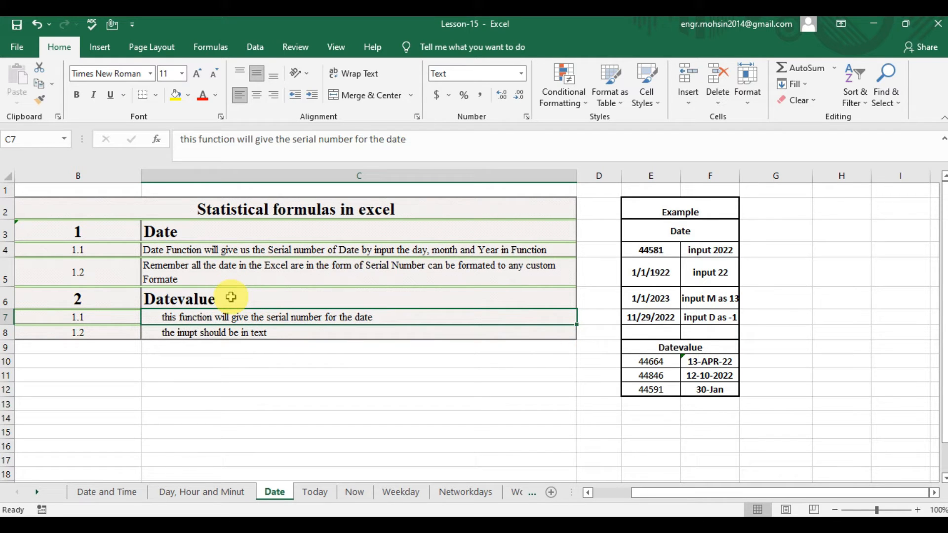
Check the first Datevalue example's source text in F10 and formula in E10, and the second example's source date in F11.
left_click(709, 361)
left_click(745, 381)
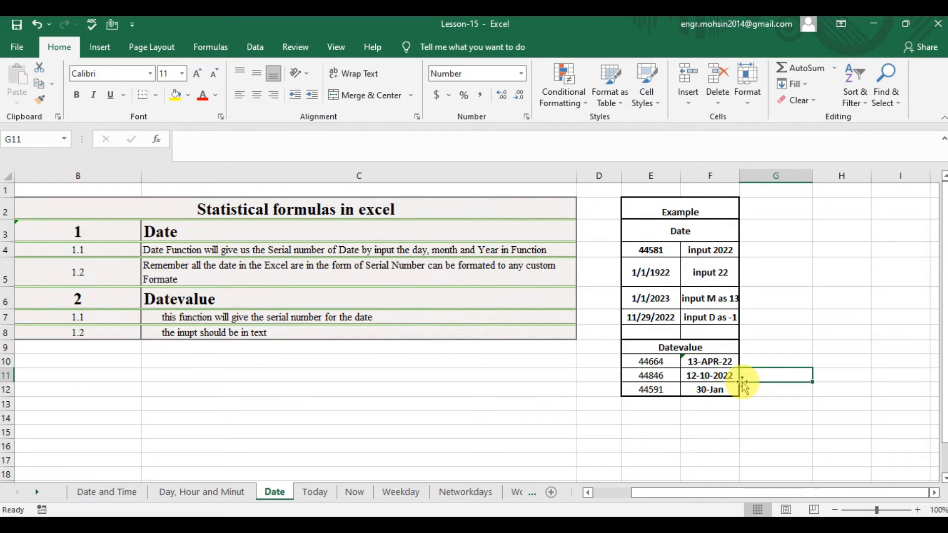
left_click(718, 361)
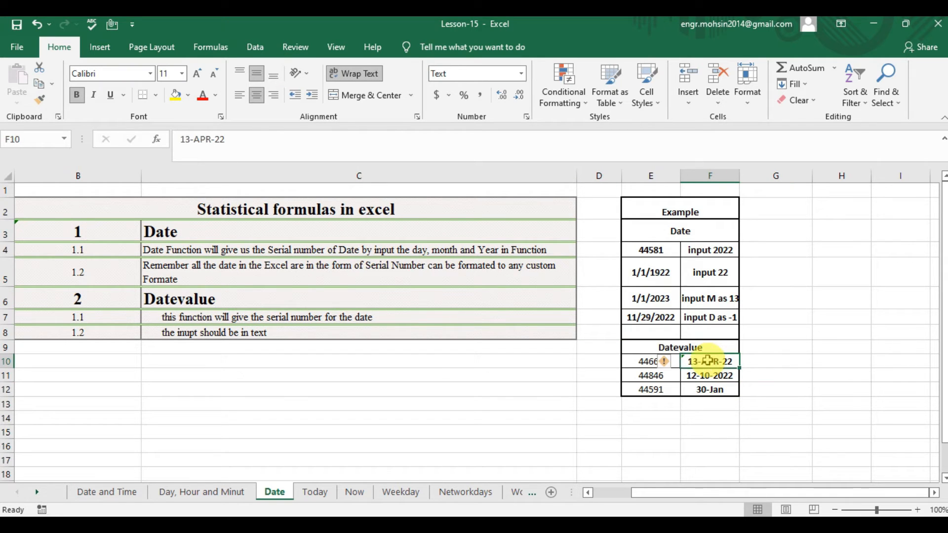
left_click(646, 361)
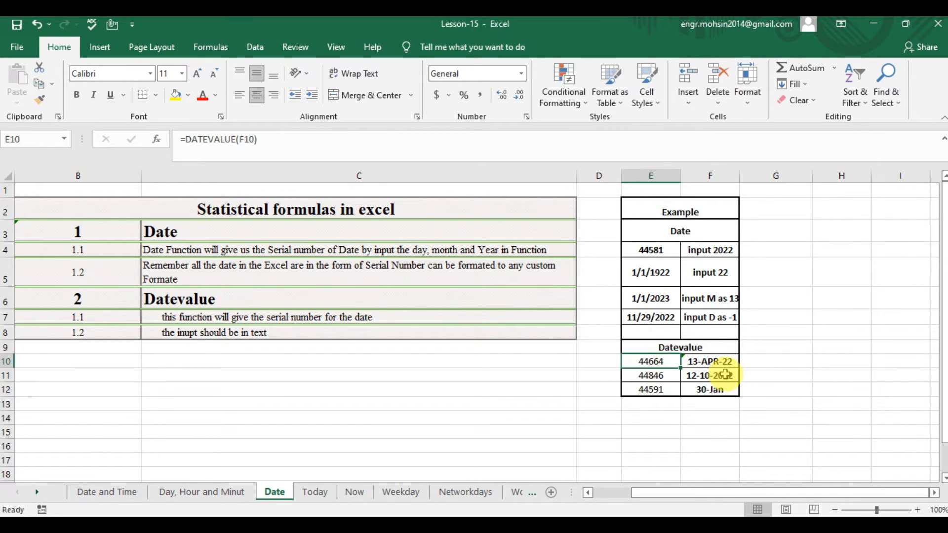
left_click(724, 374)
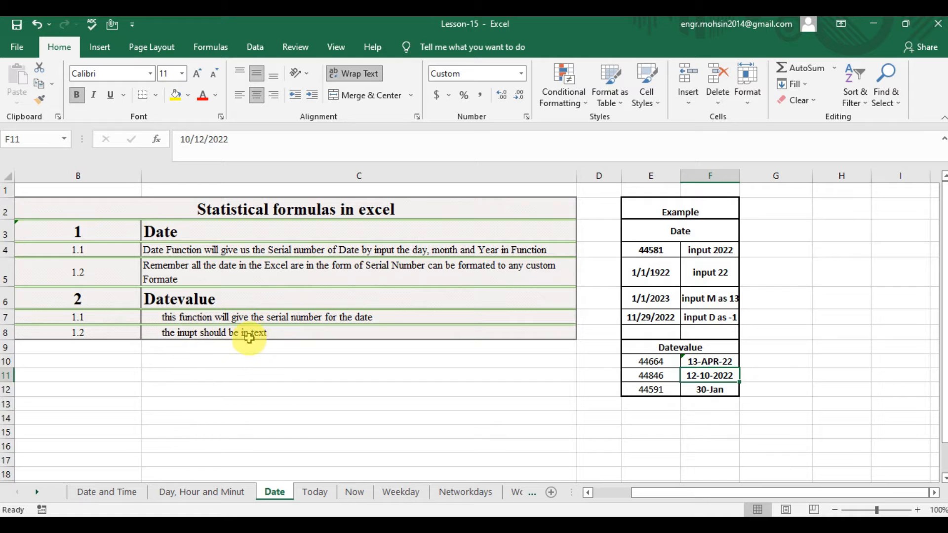
Enter =DATEVALUE(F10) in cell E10 to convert the first Datevalue example's text date to a serial number.
left_click(697, 362)
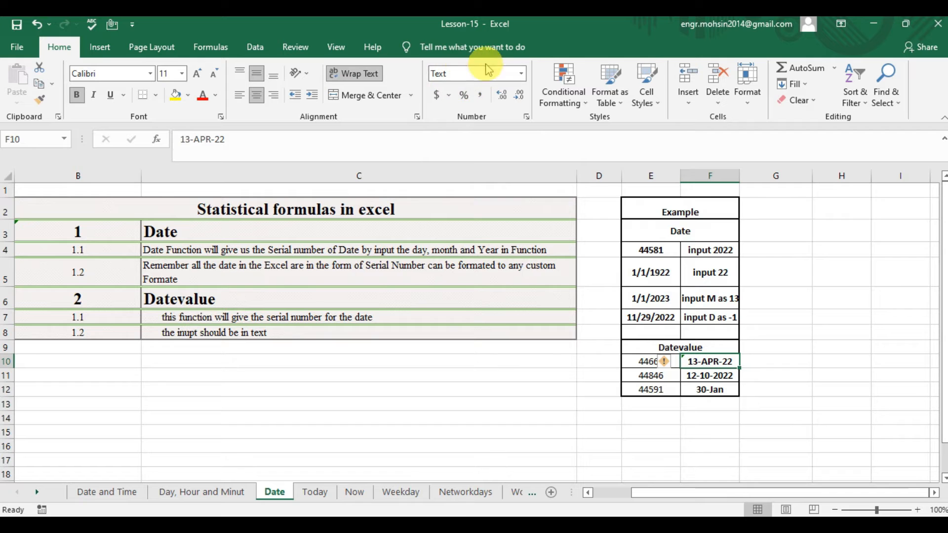
left_click(647, 362)
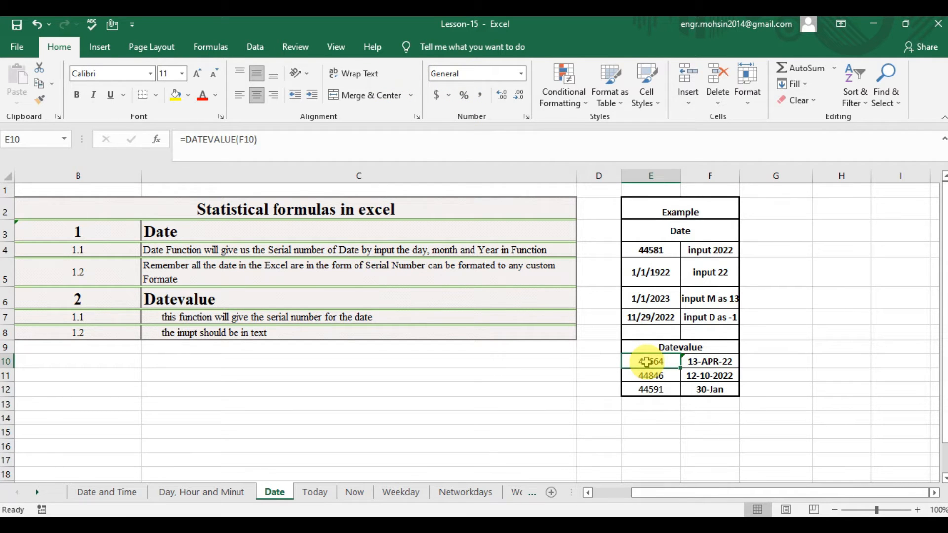
type("=")
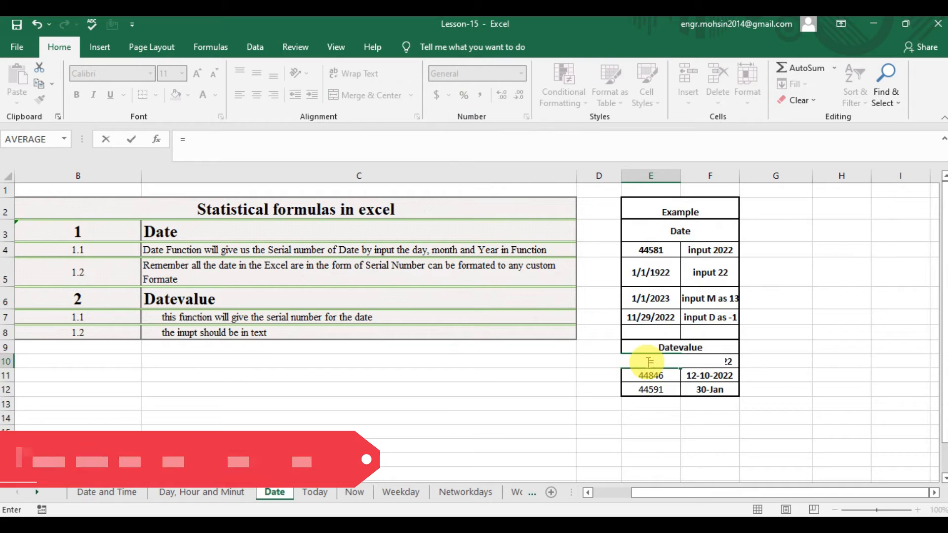
type("DAT")
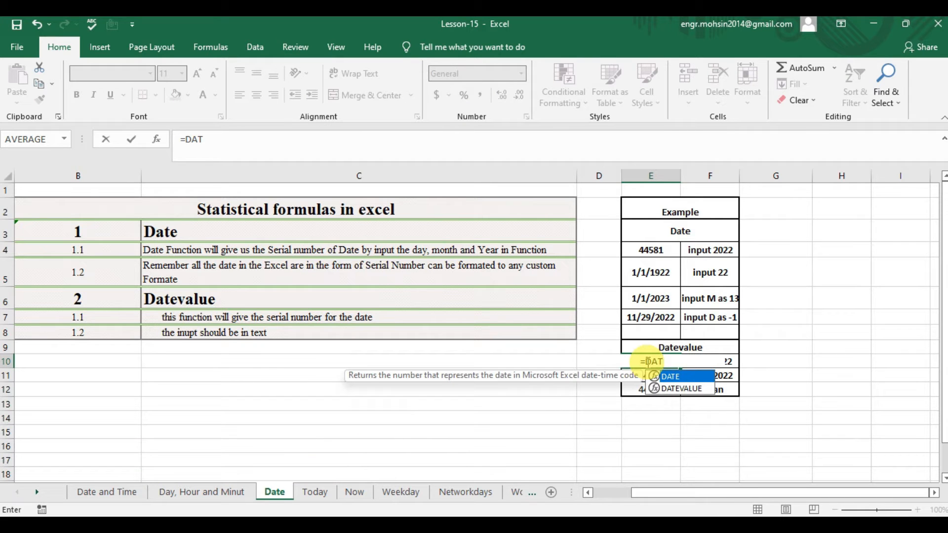
key("Down")
key("Tab")
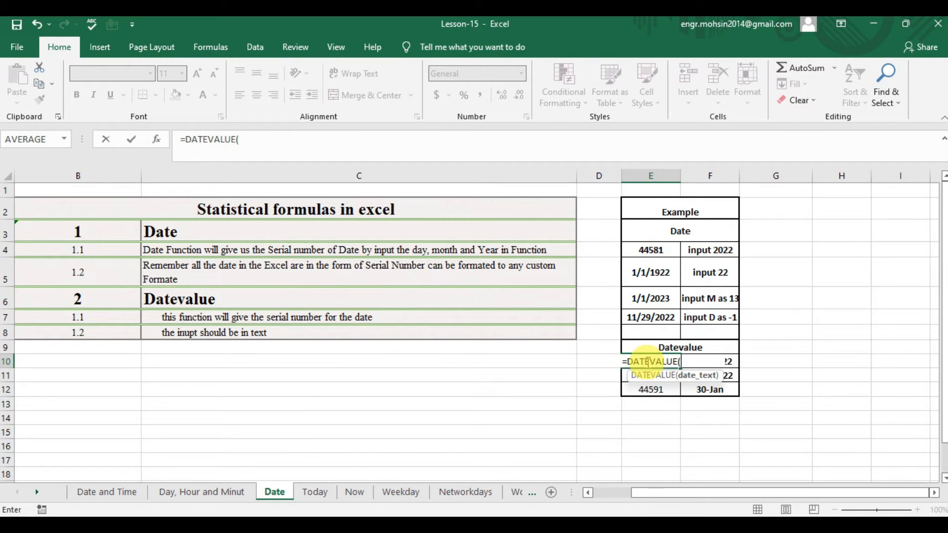
key("Right")
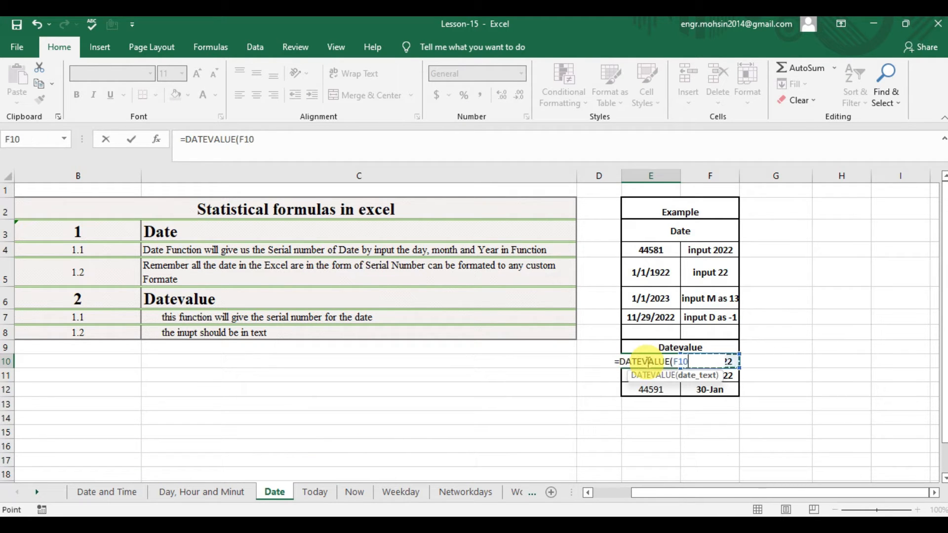
type(")")
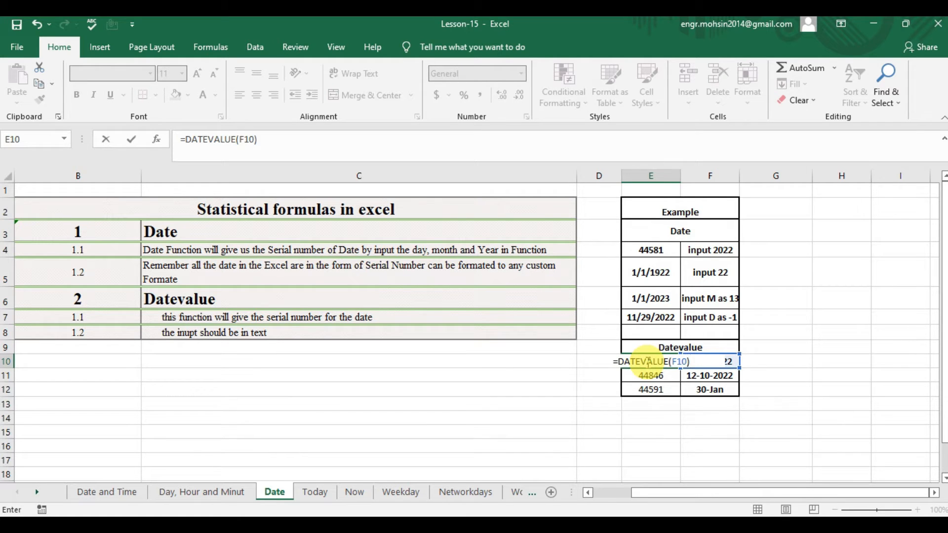
key("Return")
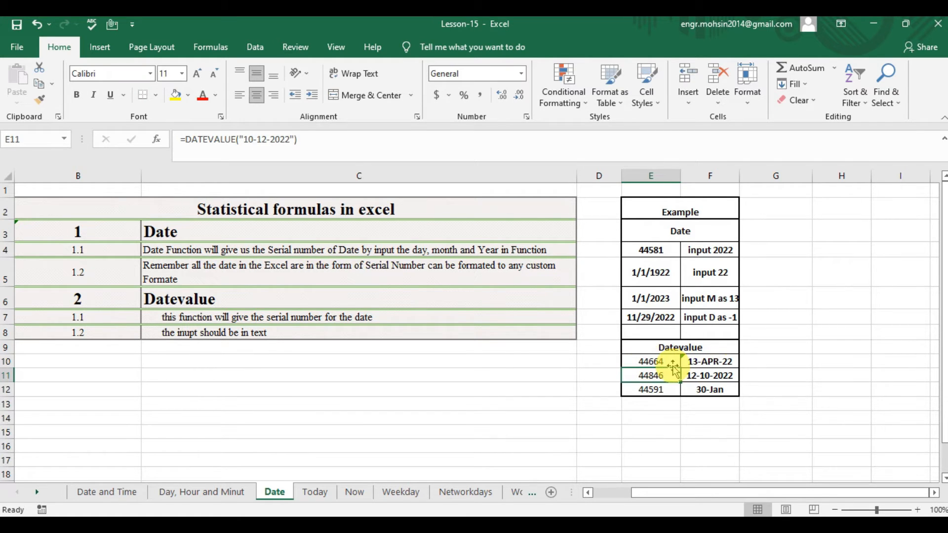
Try the 14-Mar date format on the DATEVALUE result in E10 and undo the formatting.
left_click(660, 360)
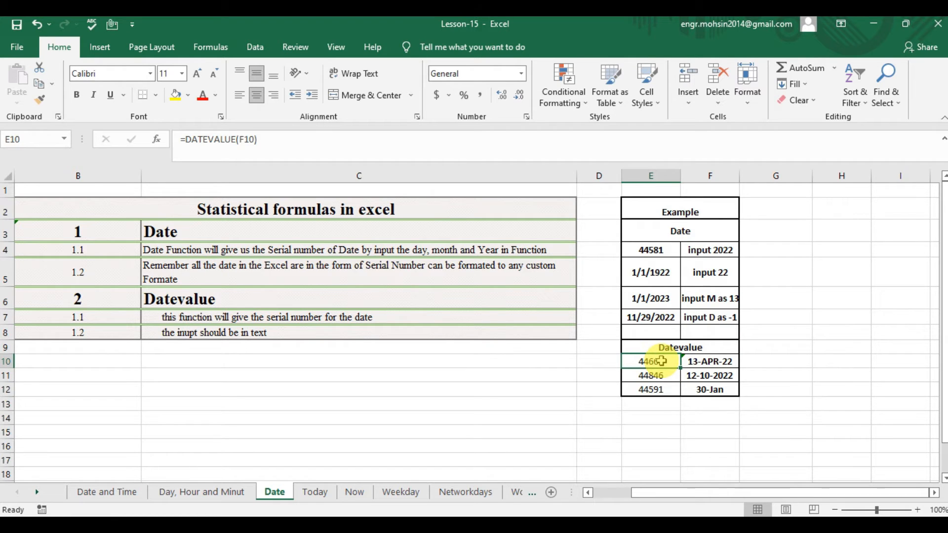
key("ctrl+1")
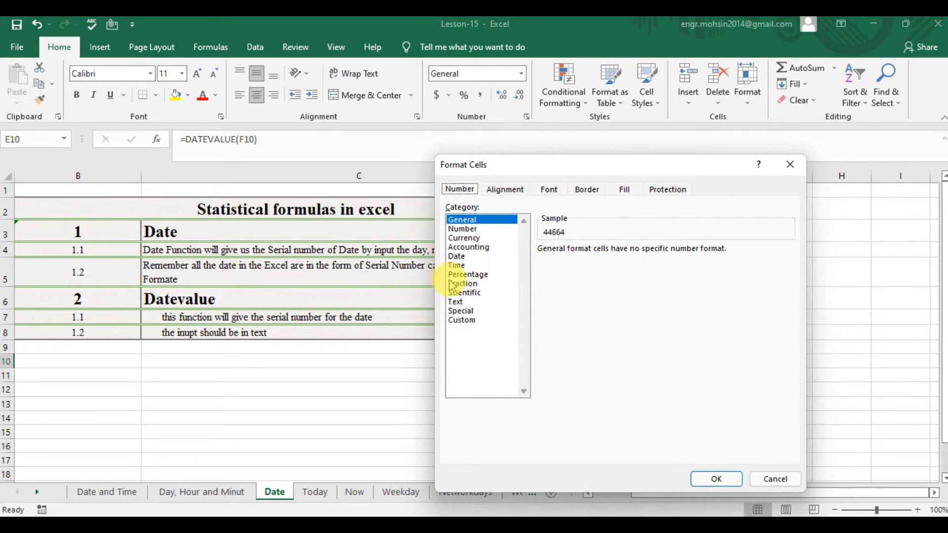
left_click(456, 256)
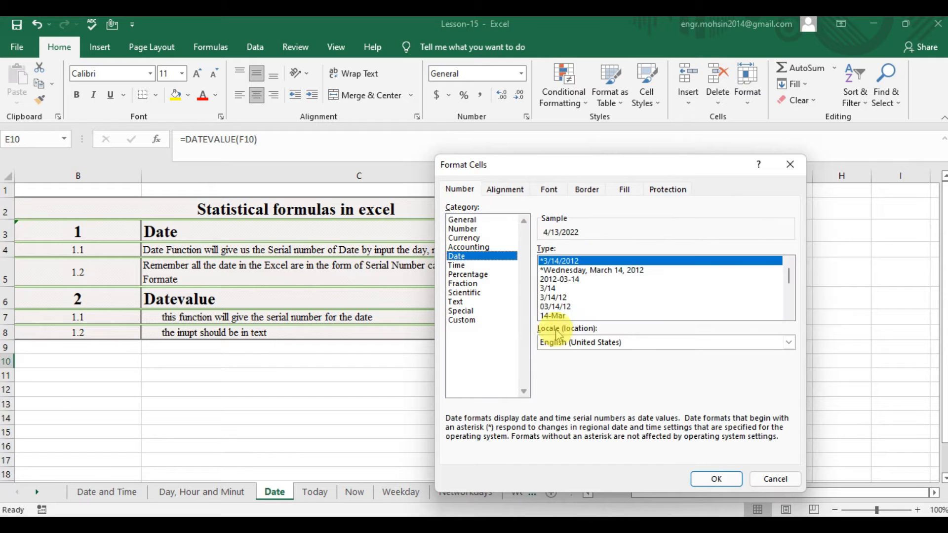
left_click(555, 316)
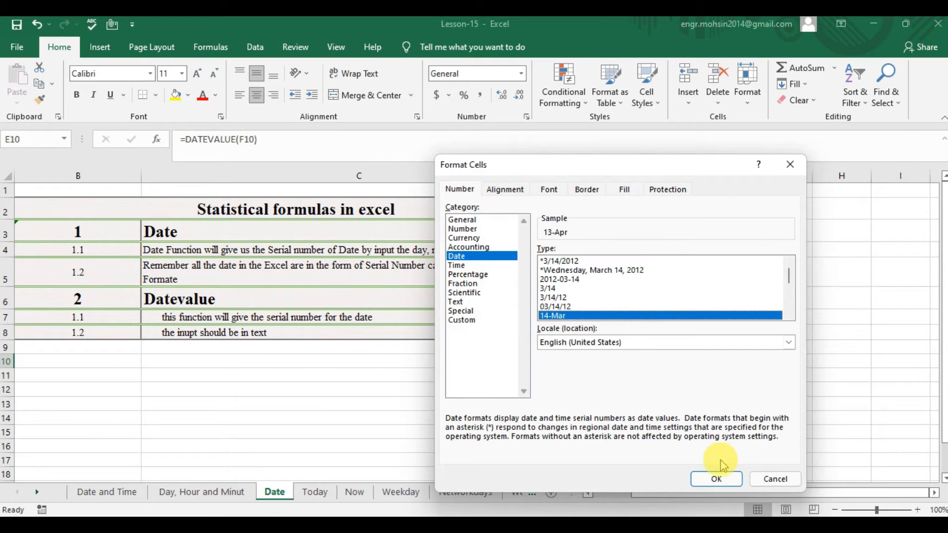
left_click(716, 479)
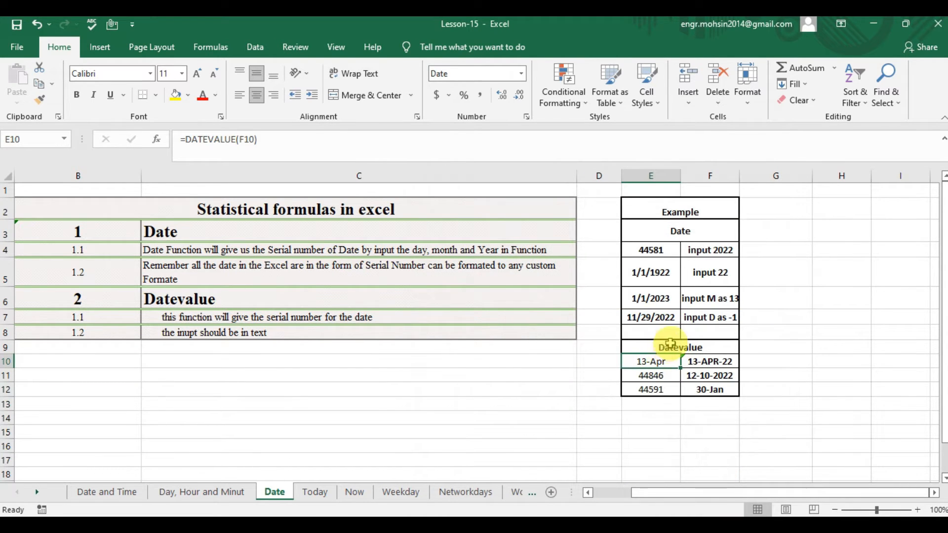
key("ctrl+z")
Enter =DATEVALUE("20-10-2022") in cell E11, giving the date directly as quoted text.
left_click(655, 375)
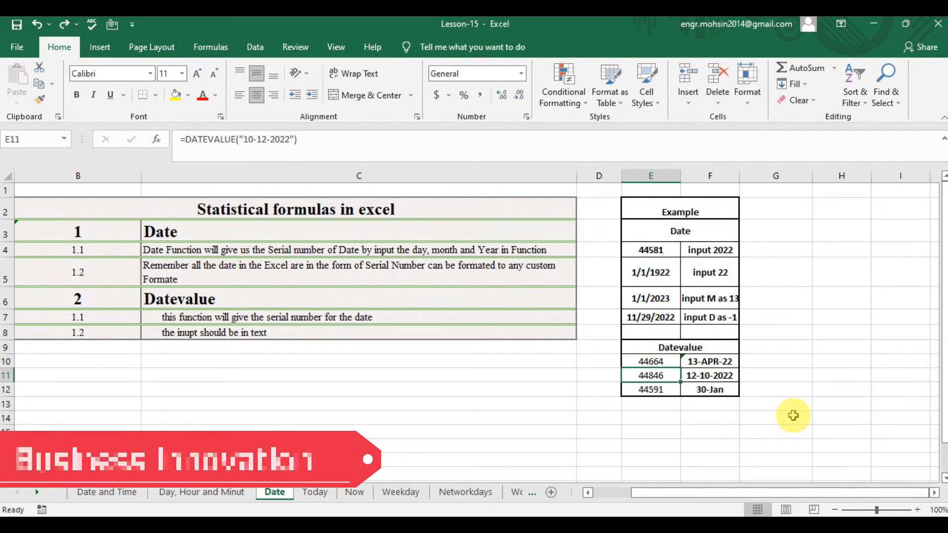
type("=DAT")
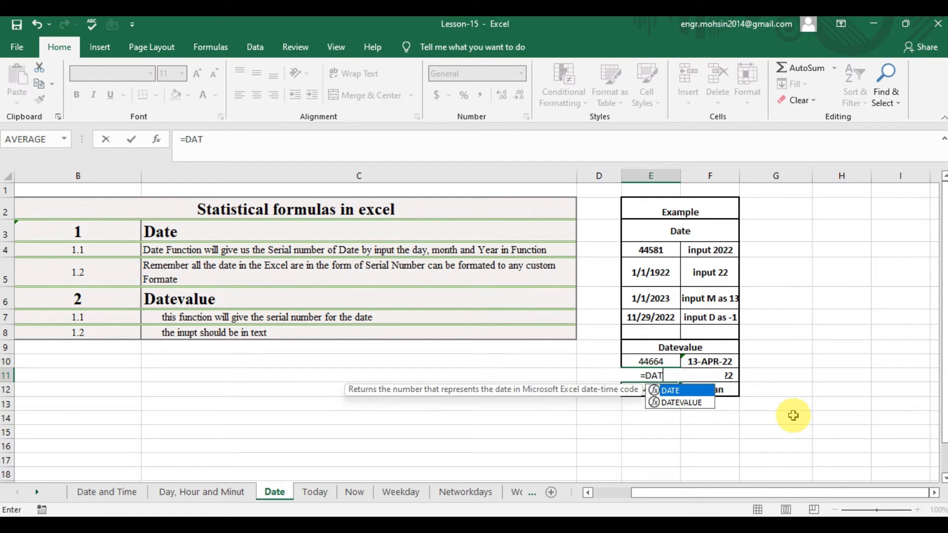
type("EV")
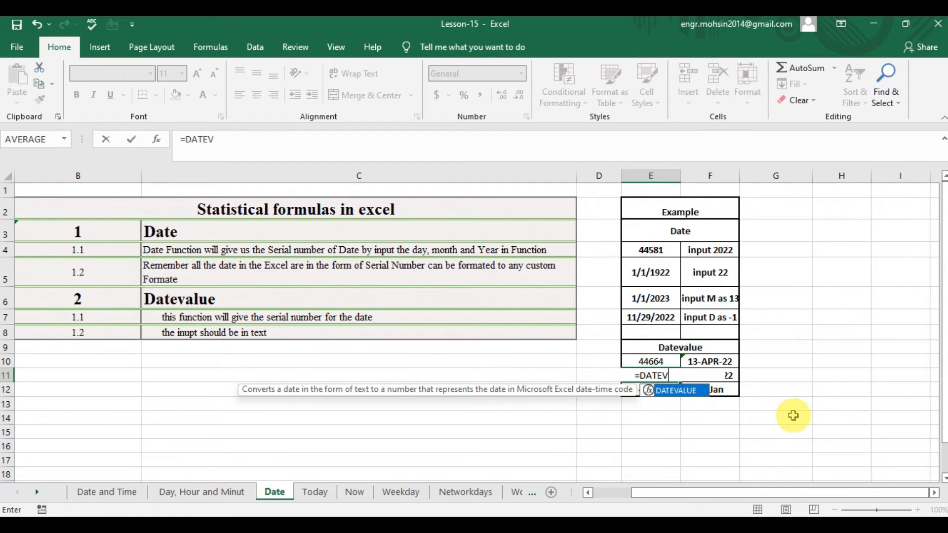
key("Tab")
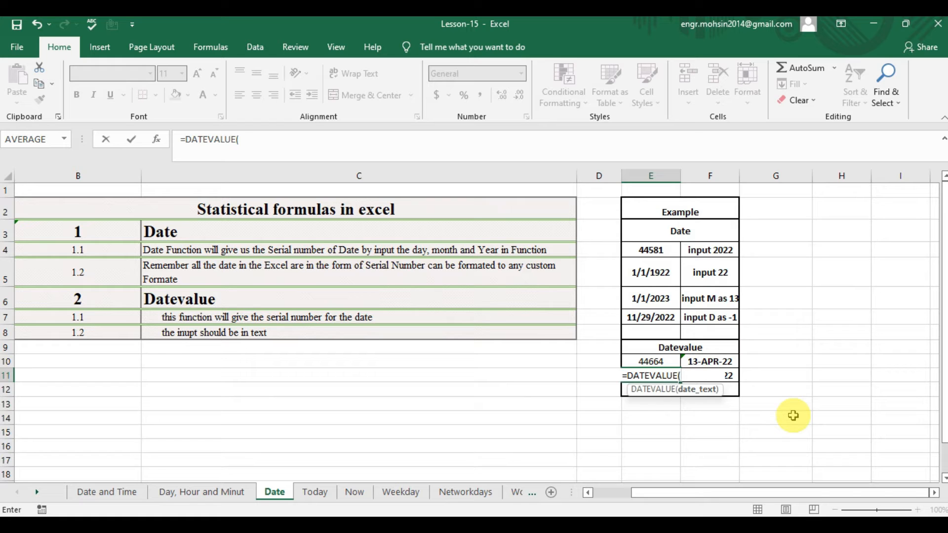
type("\"")
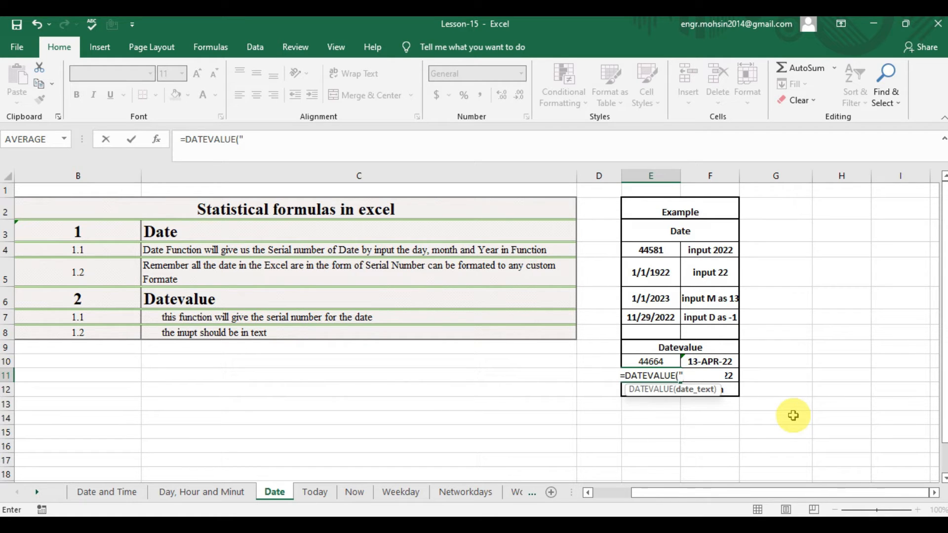
type("2")
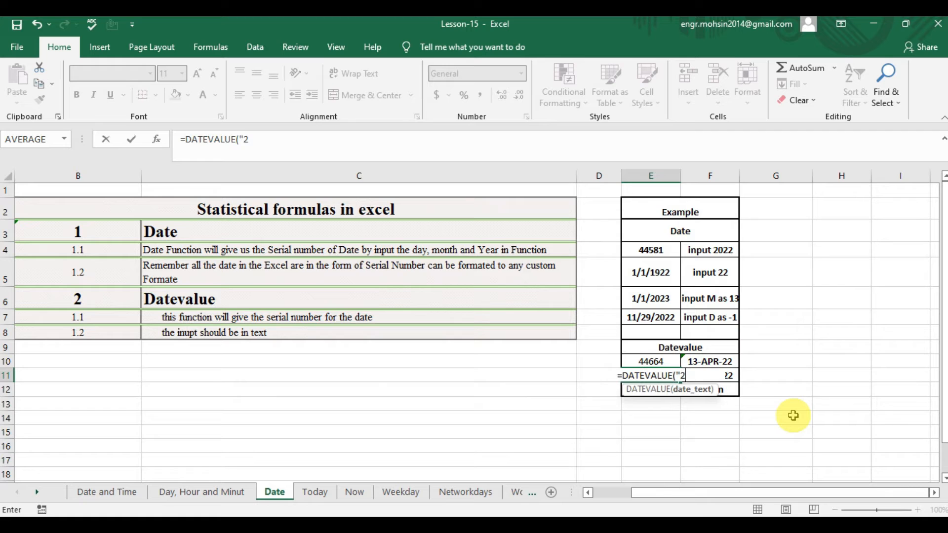
type("0")
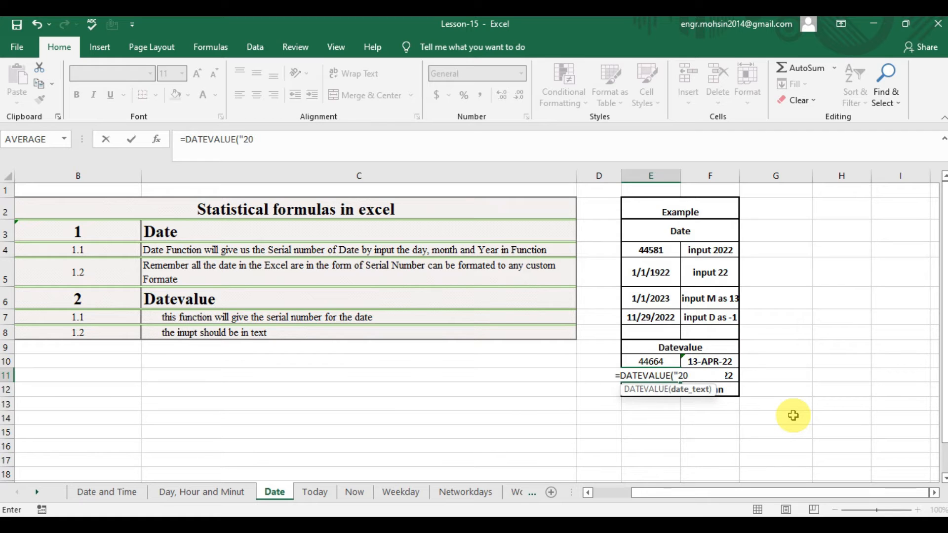
type("-1-")
key("BackSpace")
type("0-2022:")
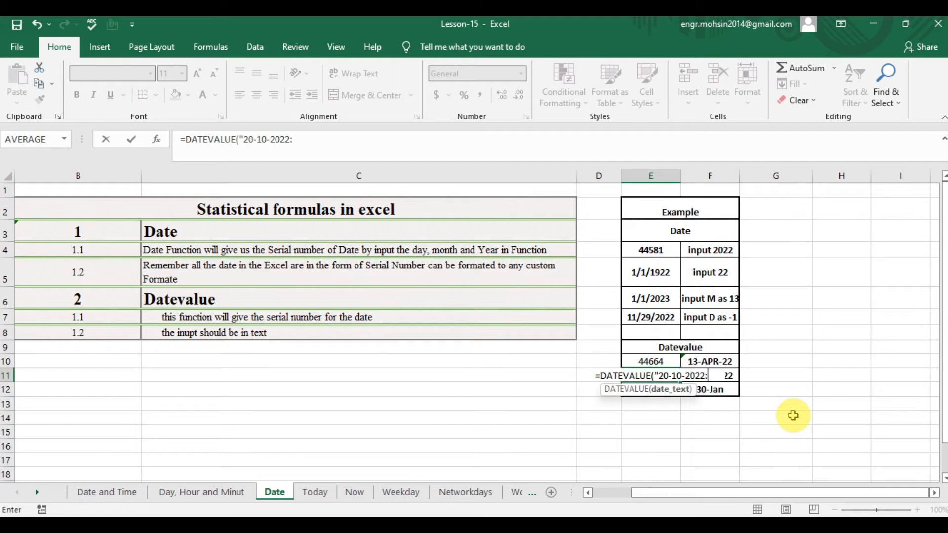
key("BackSpace")
type("\"")
key("ctrl+Return")
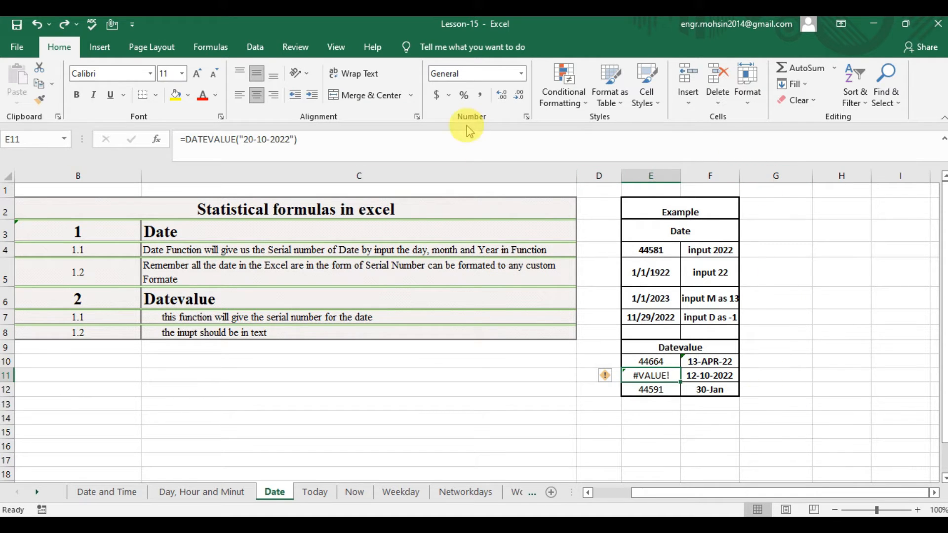
Correct the date text in E11's DATEVALUE formula to month-first order, "10-20-2022".
left_click(251, 141)
key("BackSpace")
type("1")
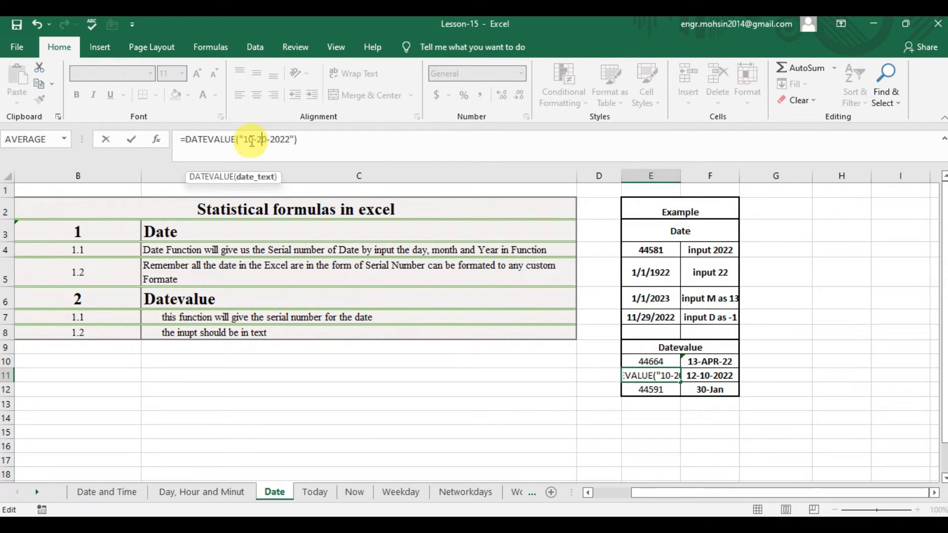
key("Return")
left_click(651, 376)
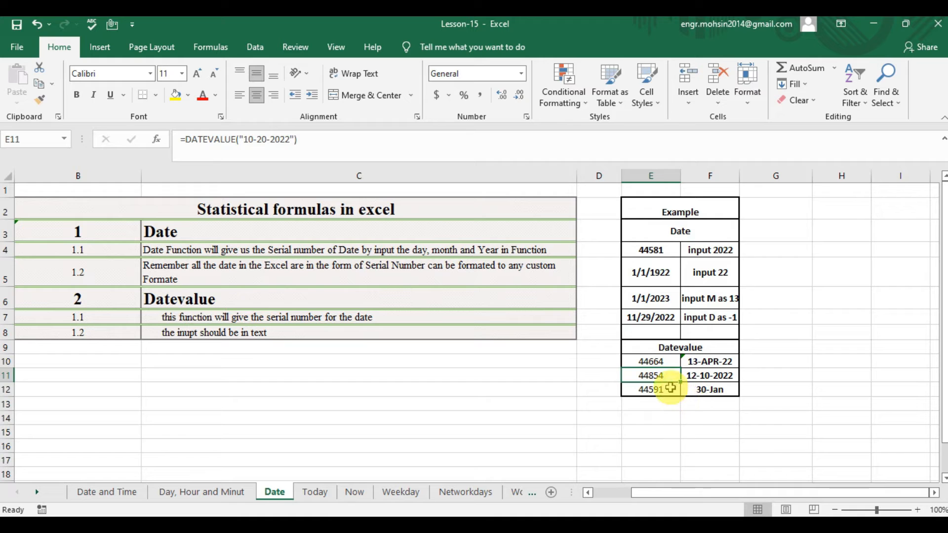
Enter =DATEVALUE("30-JAN") in cell E12 for the example without a year.
left_click(722, 377)
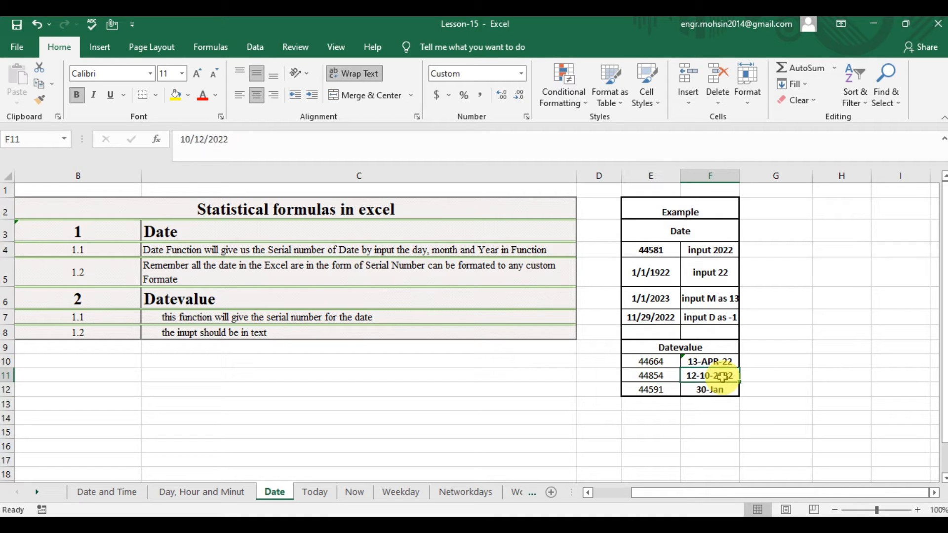
left_click(709, 390)
left_click(664, 389)
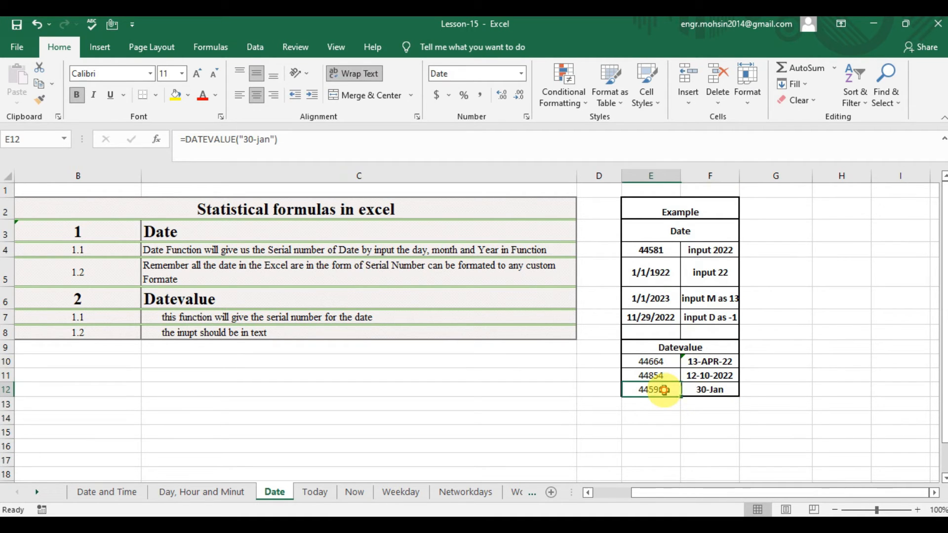
type("=DATE")
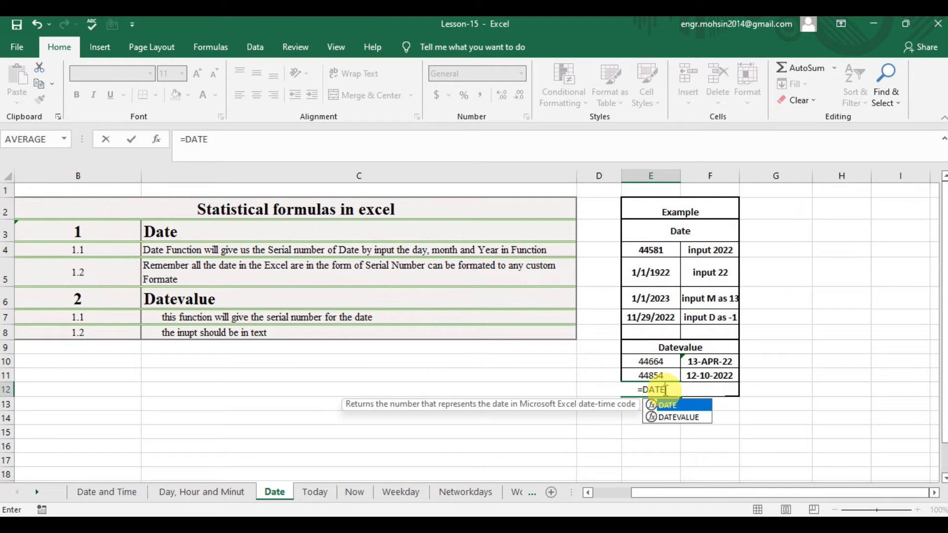
type("VALUE(")
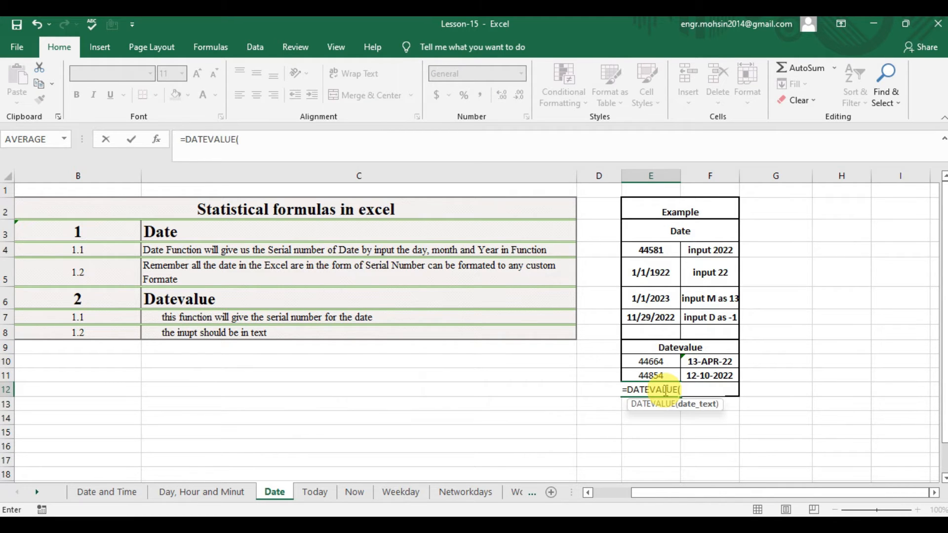
type("\"")
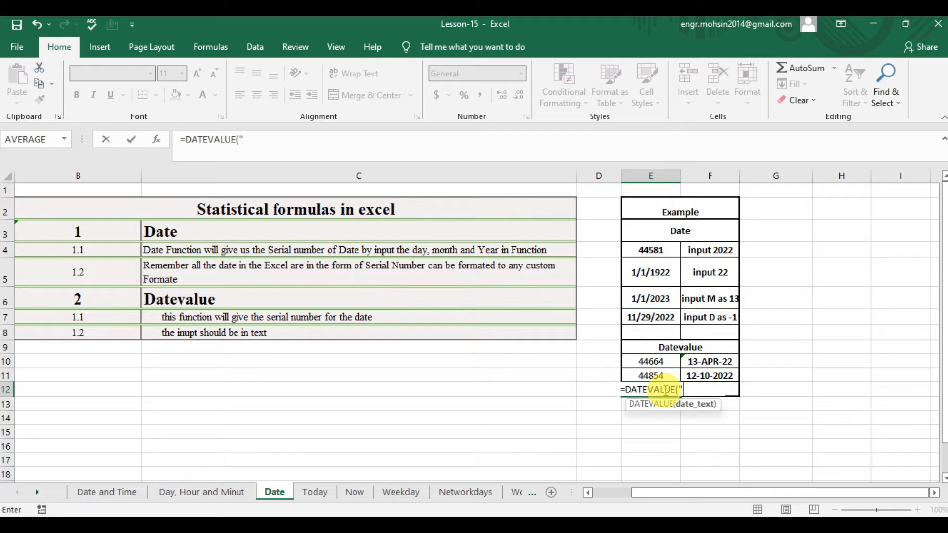
type("30-")
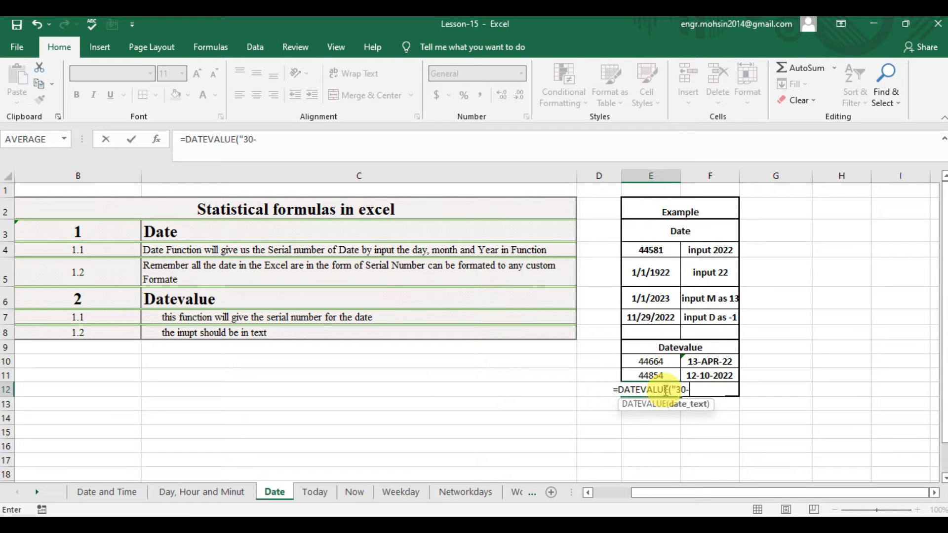
type("JAN\")")
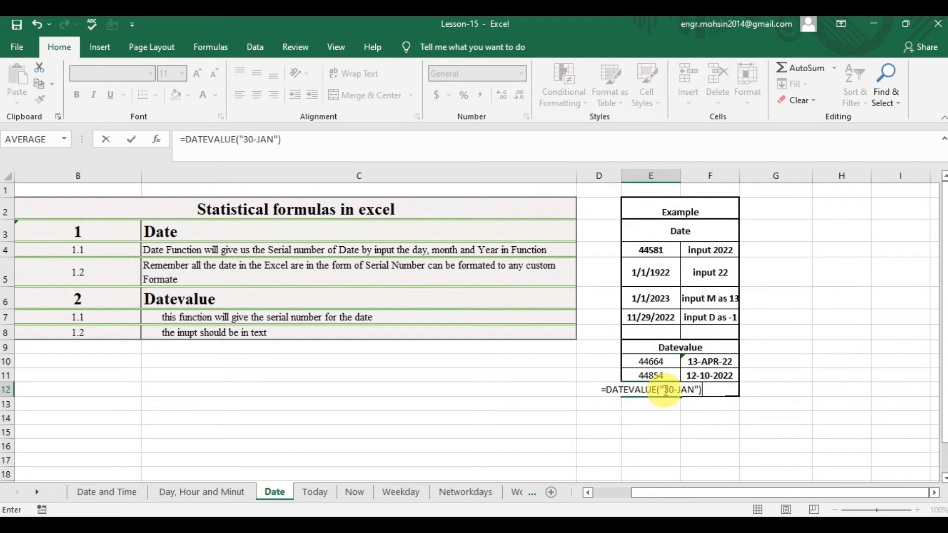
key("Return")
left_click(664, 390)
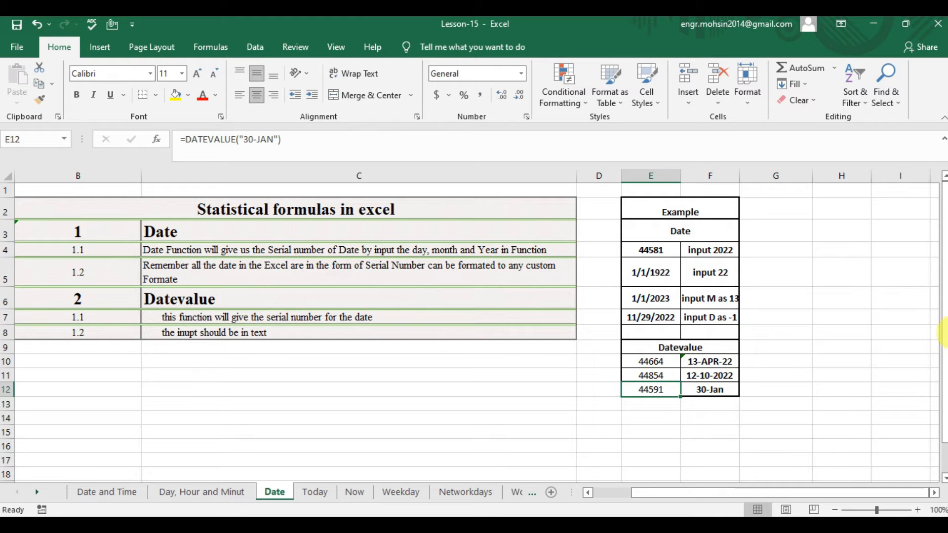
Open the Today sheet and read the TODAY function's heading and first note in C3 and C4.
left_click(314, 491)
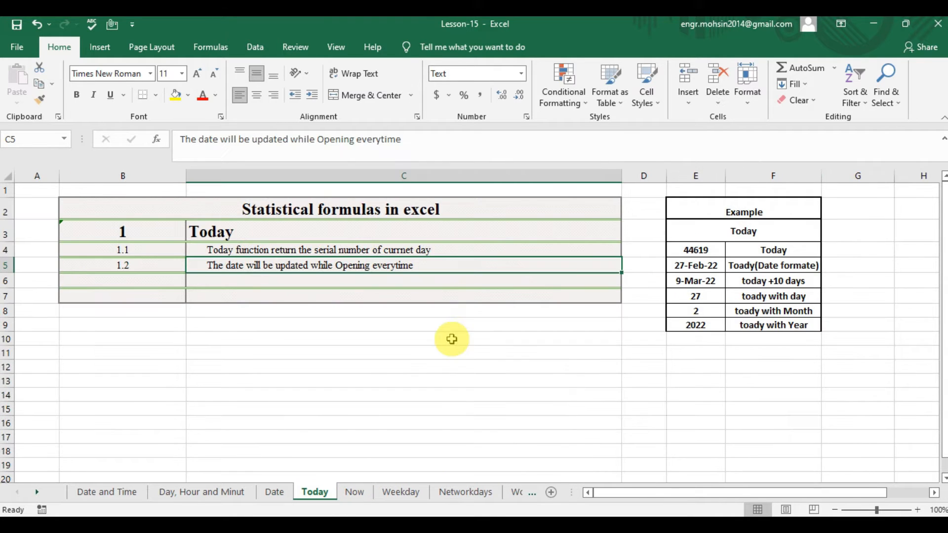
left_click(239, 233)
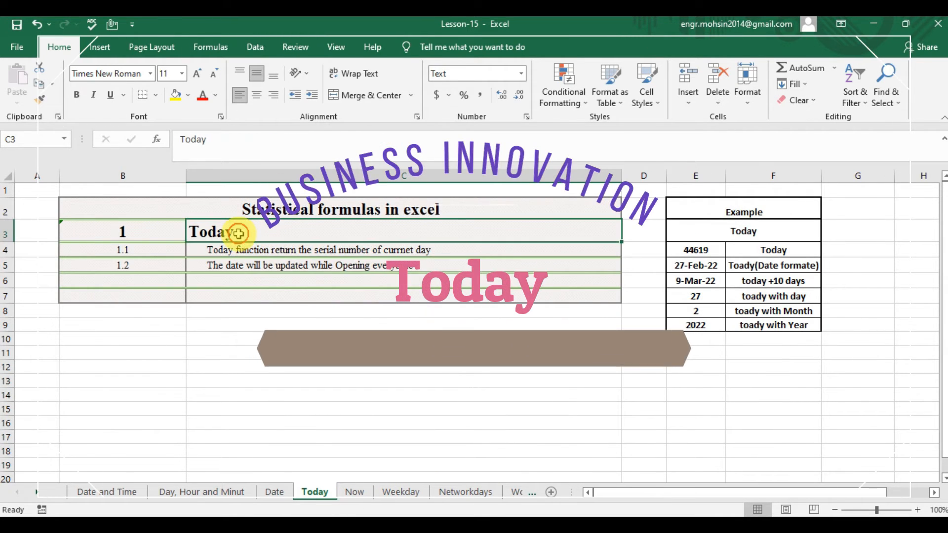
key("Down")
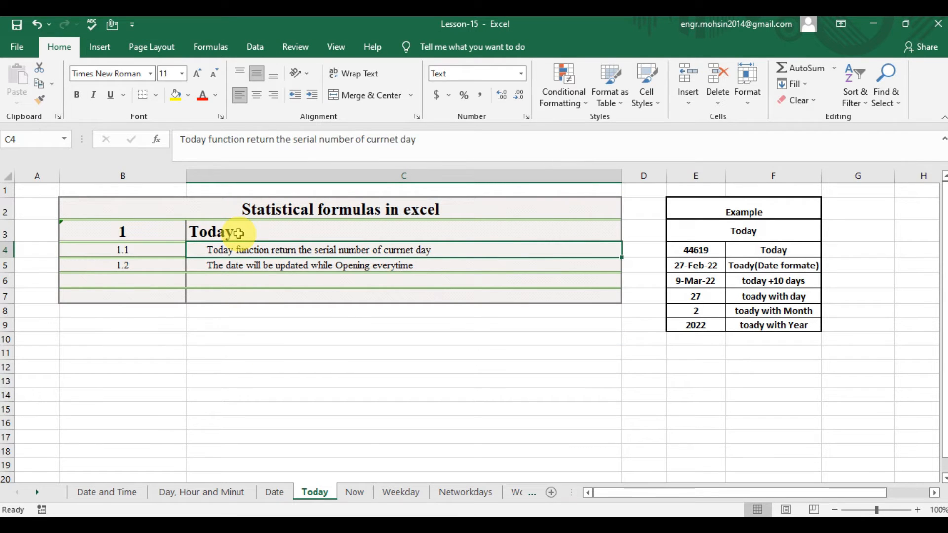
Read the second TODAY note in C5 and look across row 5 to its example cell.
key("Down")
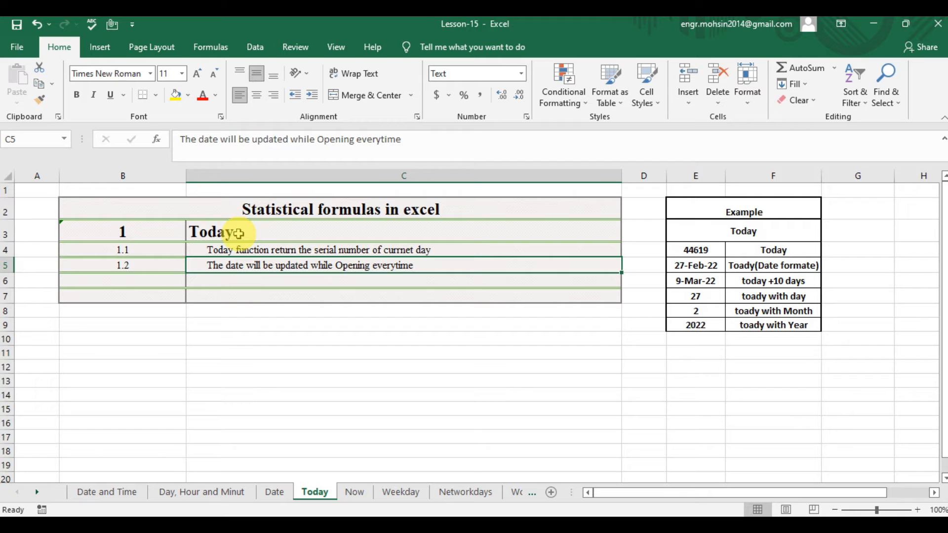
key("Right")
key("Right")
key("Left")
key("Left")
key("Left")
key("Right")
key("Right")
key("Right")
key("Right")
Enter =TODAY() in cell E4 for the first TODAY example.
key("Up")
key("Left")
type("=")
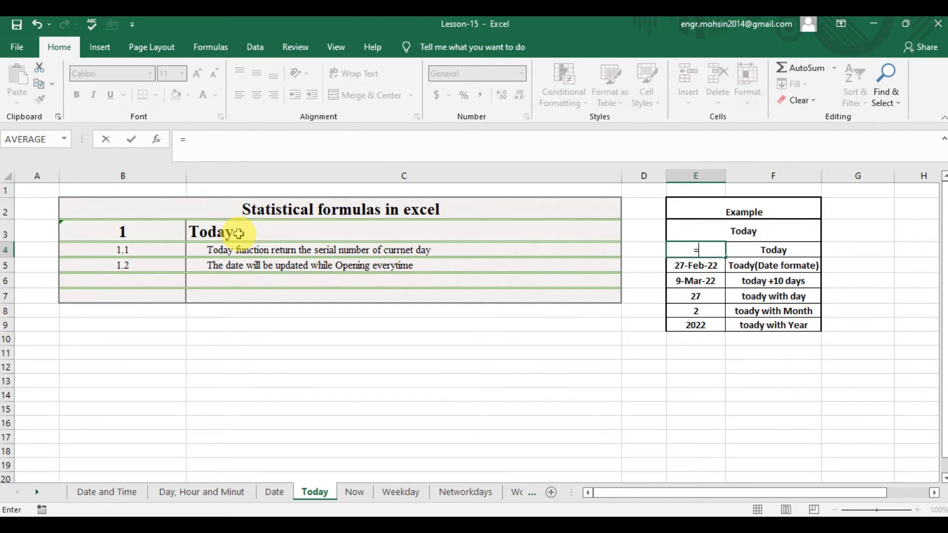
type("TODA")
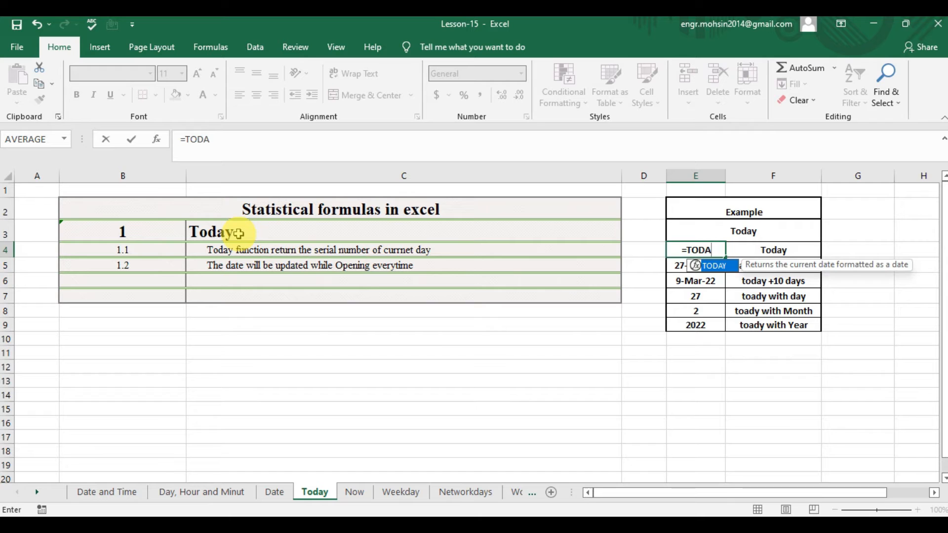
key("Tab")
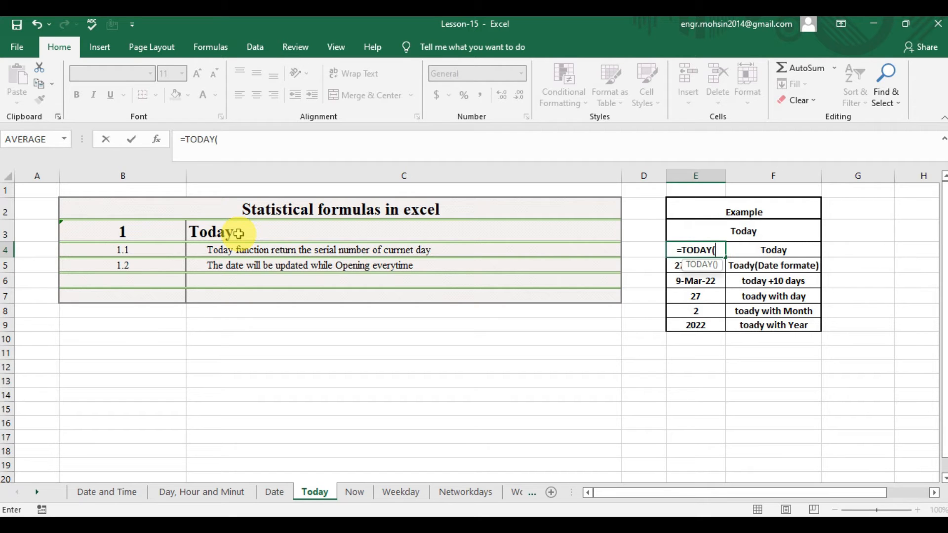
type(")")
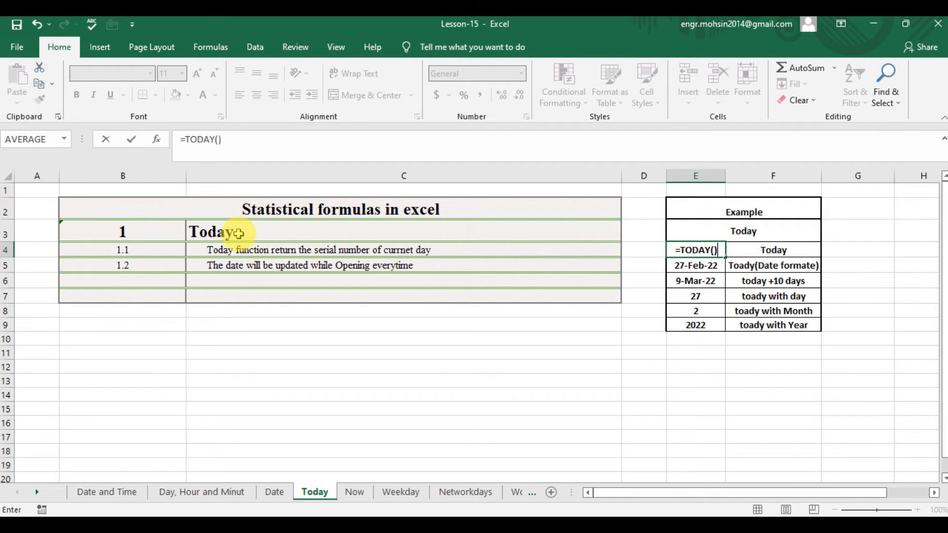
key("Return")
key("Up")
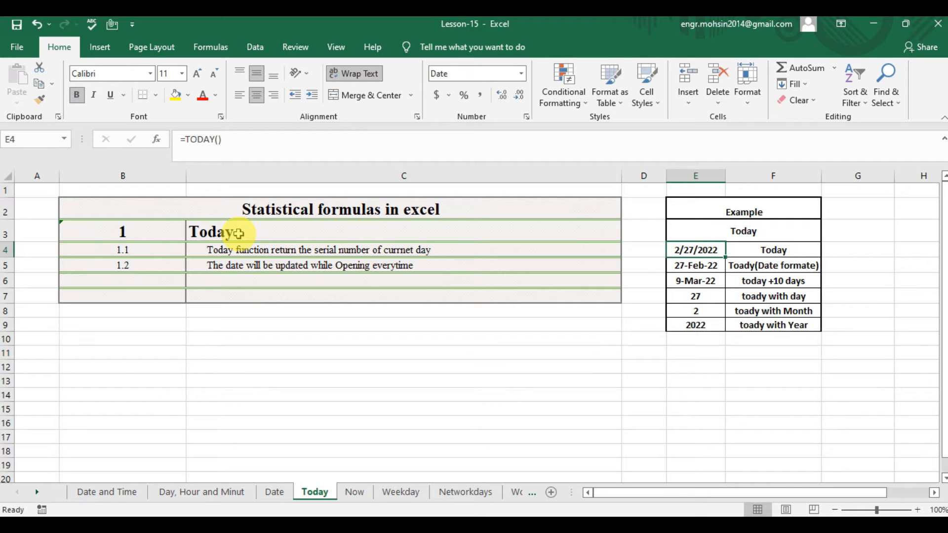
Change cell E4's number format to General so the TODAY formula is shown as a serial number.
key("XF86AudioMute")
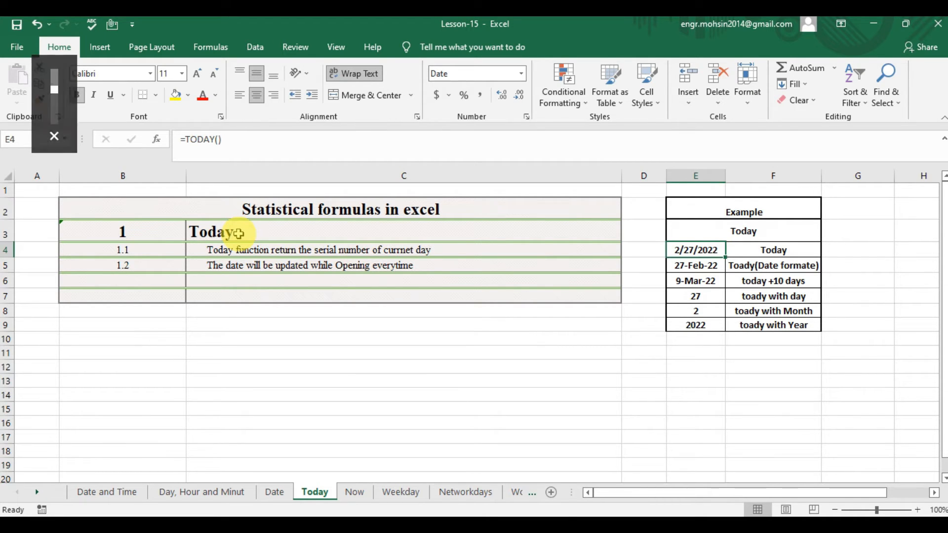
key("F2")
left_click(238, 233)
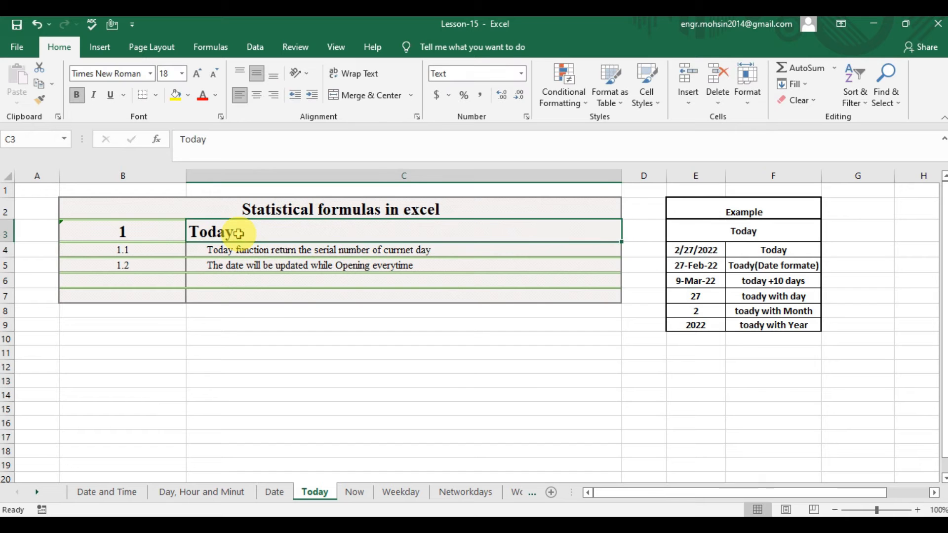
left_click(696, 250)
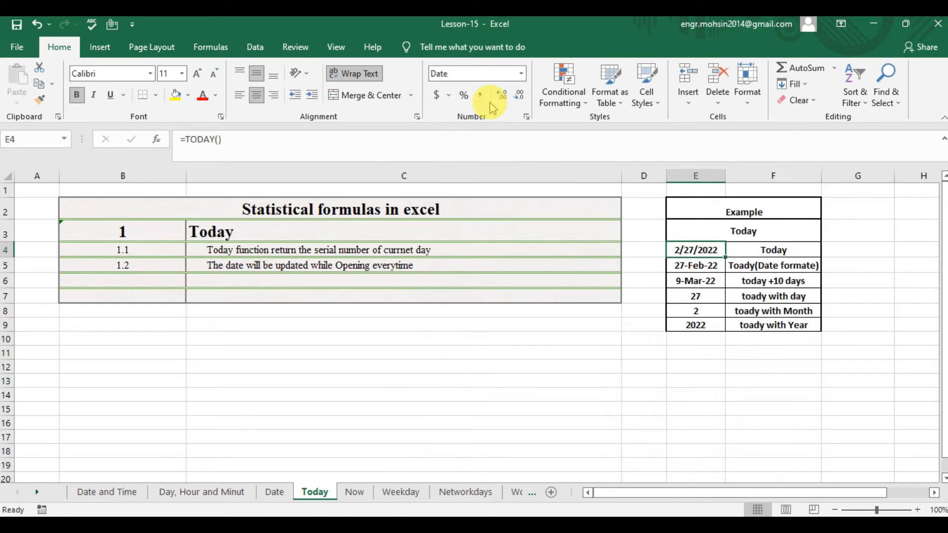
left_click(527, 117)
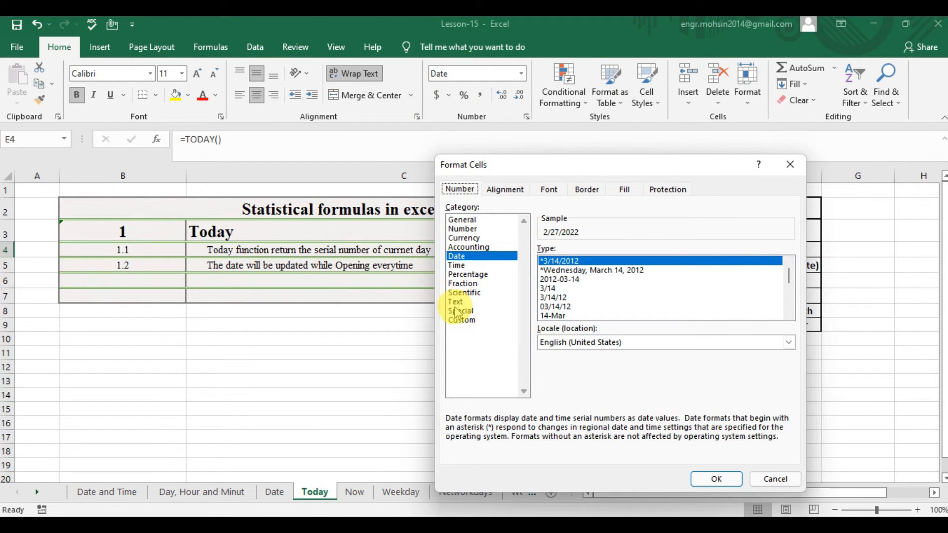
left_click(463, 221)
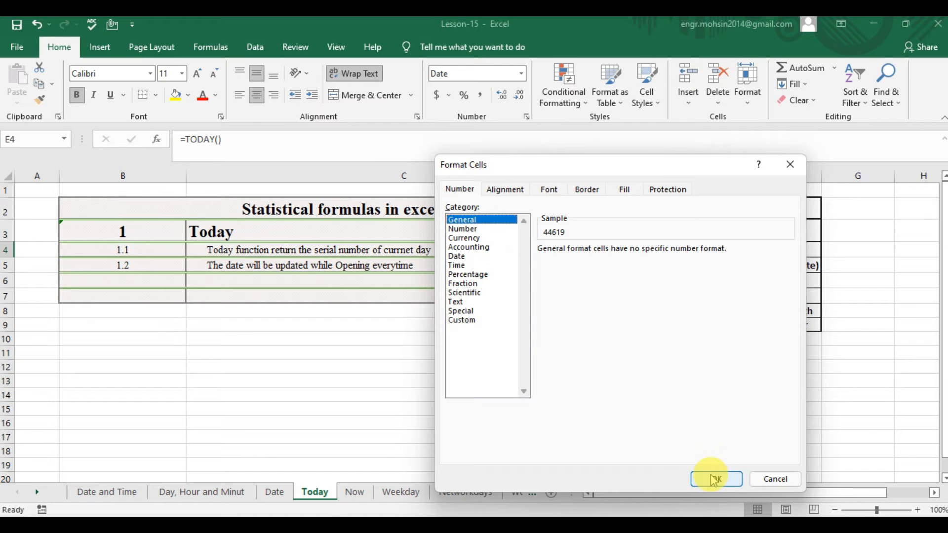
left_click(716, 479)
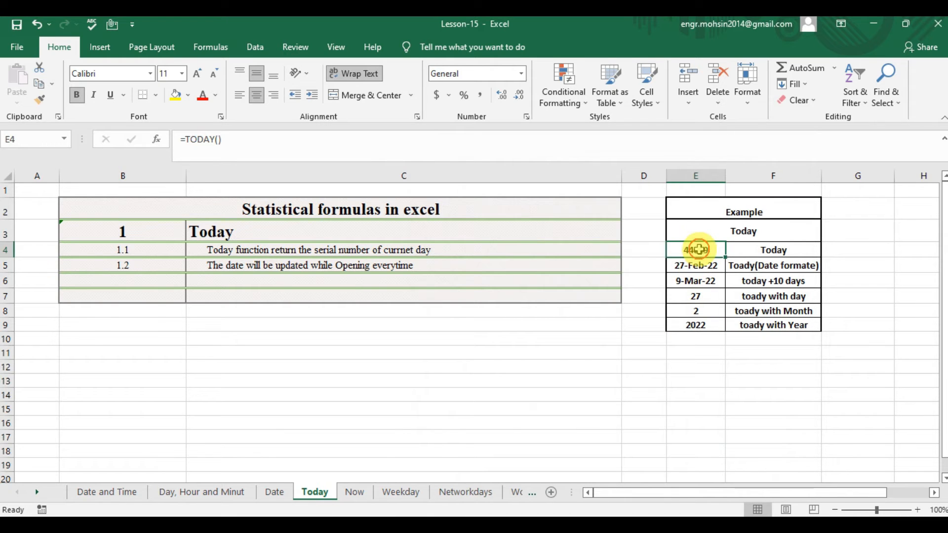
key("Down")
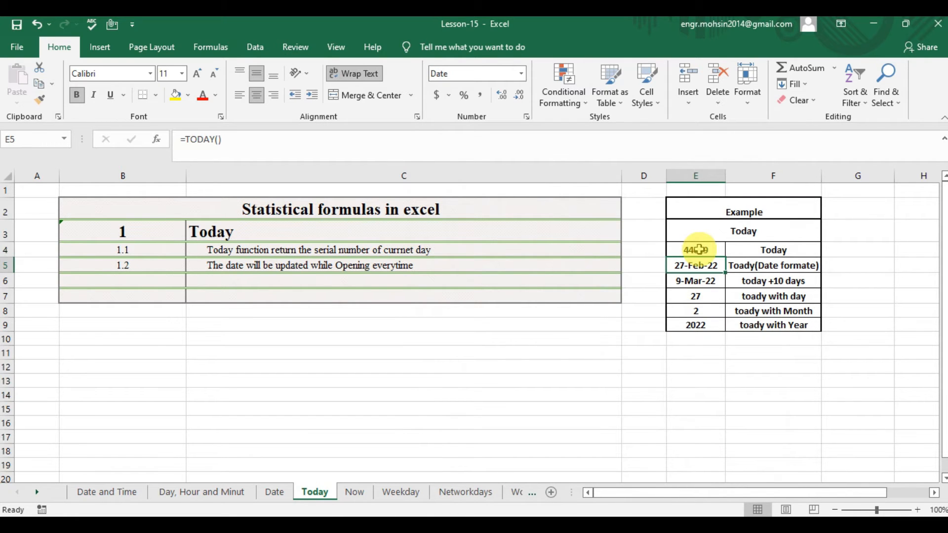
Format cell E4 as a date with the 03/14/12 type.
left_click(709, 248)
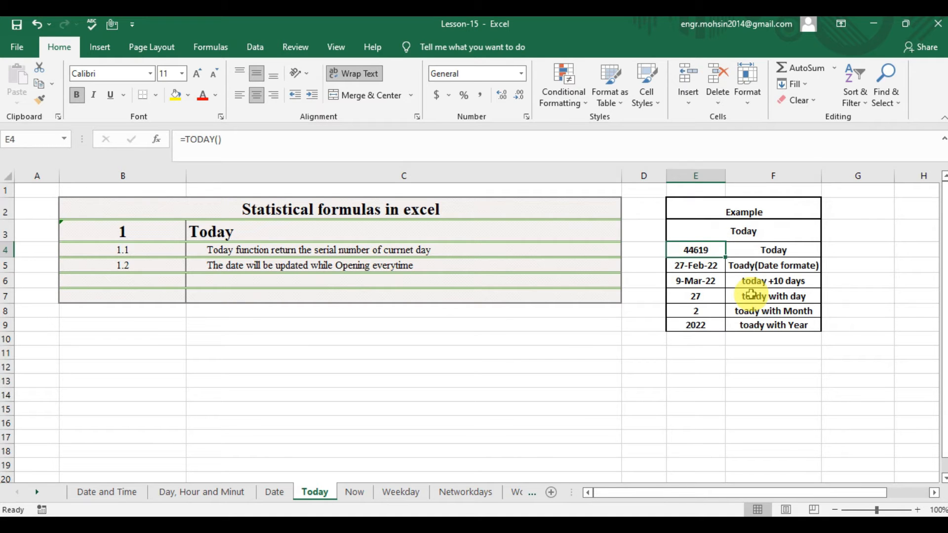
key("ctrl+1")
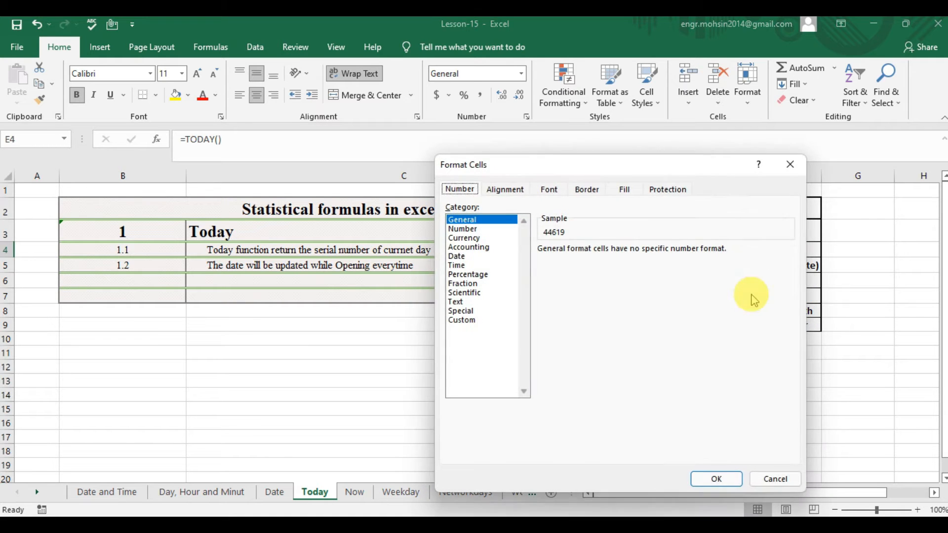
left_click(457, 257)
left_click(562, 308)
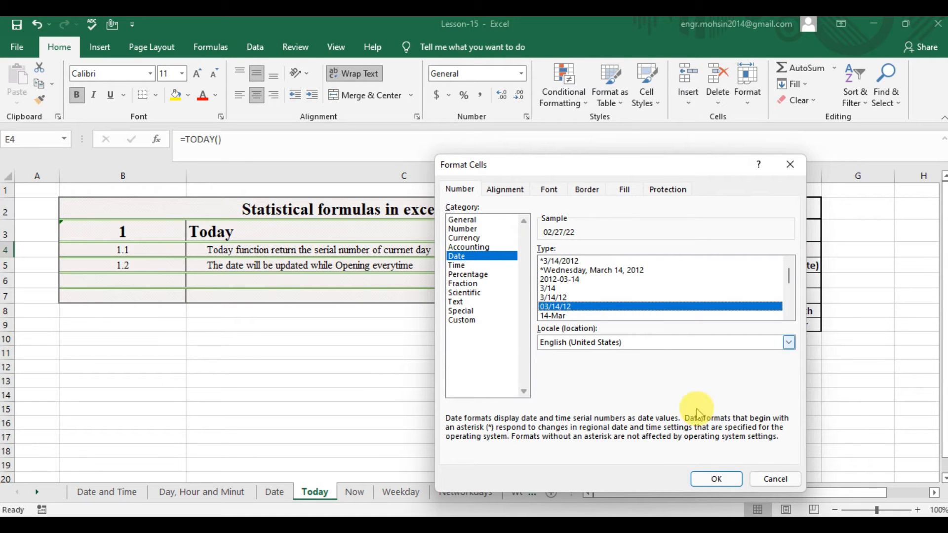
left_click(713, 477)
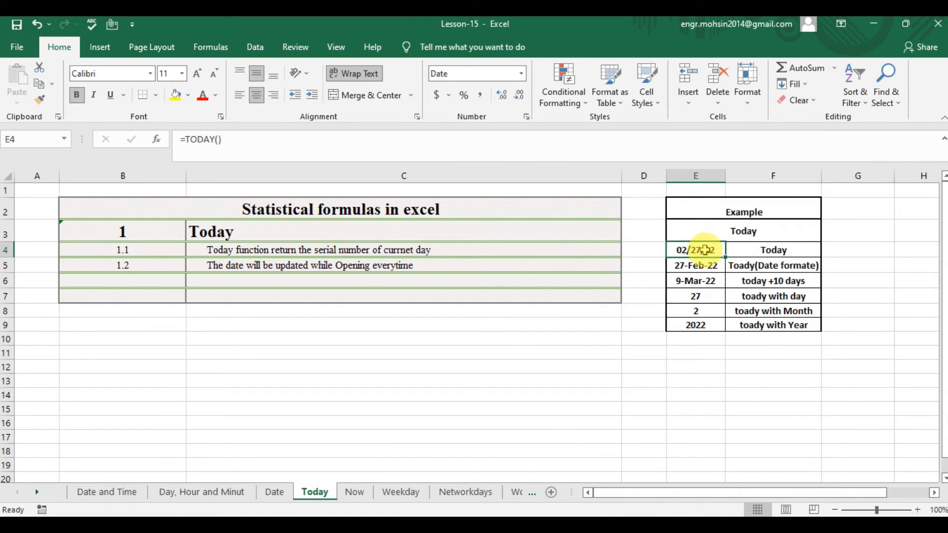
Enter =TODAY()+10 in cell E6 for the example that adds ten days to the current date.
left_click(708, 279)
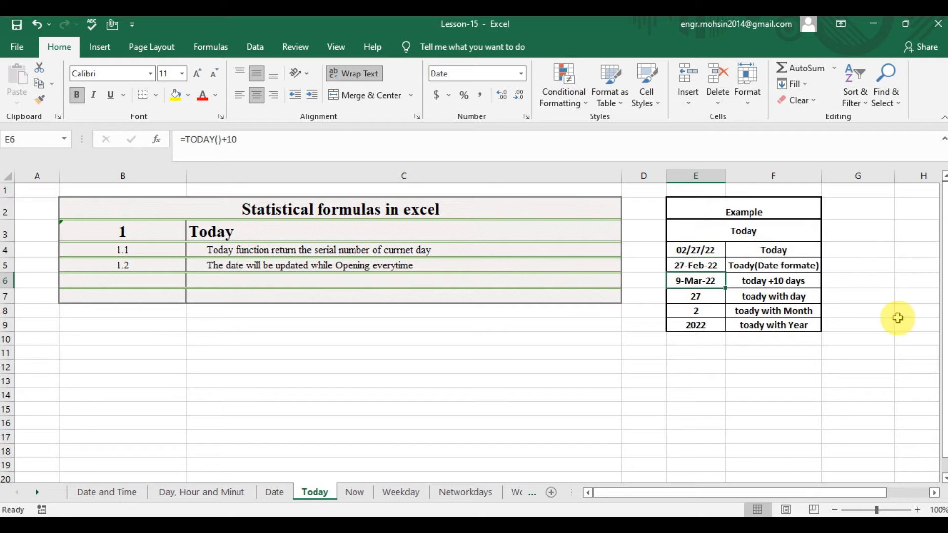
left_click(781, 281)
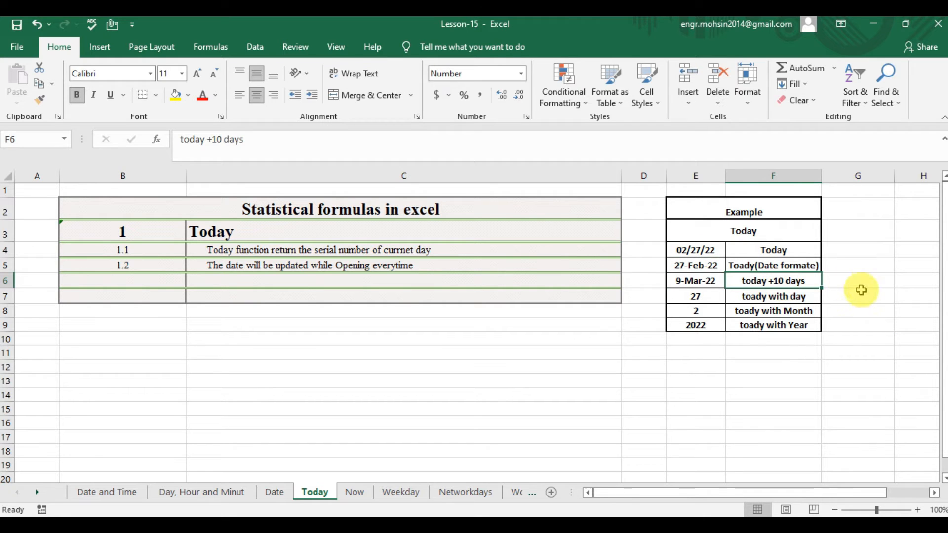
left_click(693, 280)
type("=d")
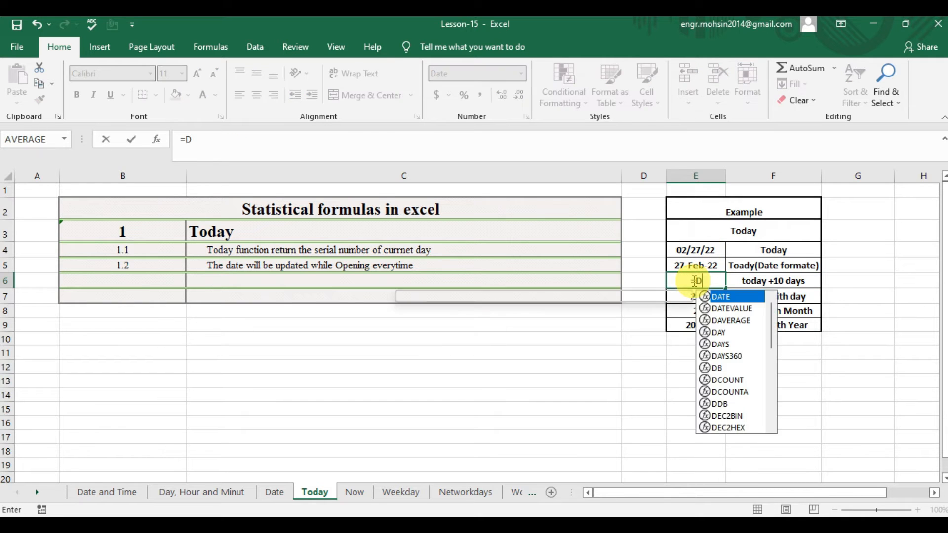
key("BackSpace")
type("TODA")
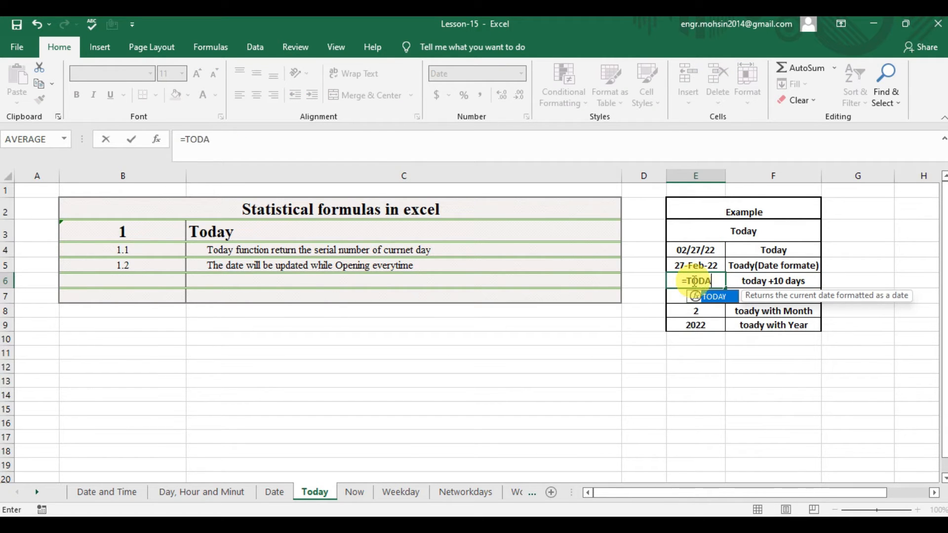
type("Y(")
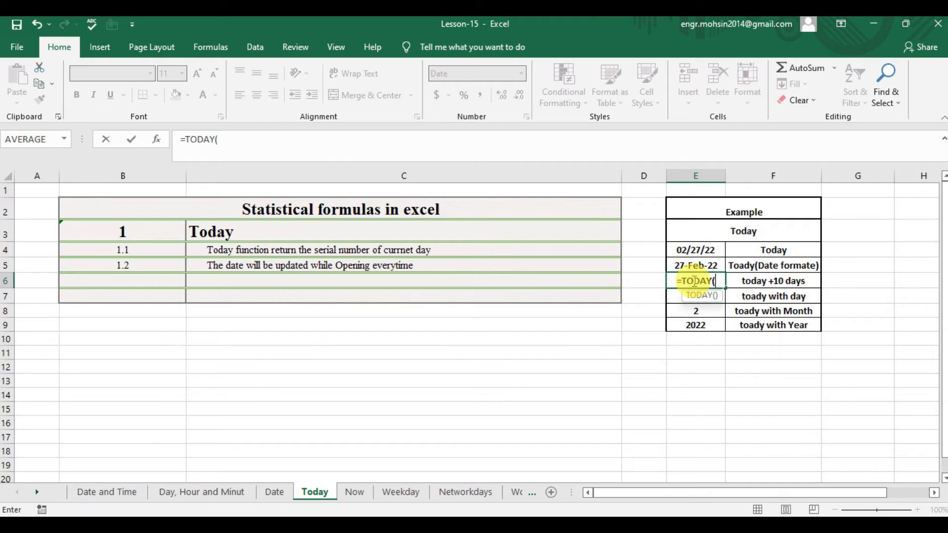
type(")+10")
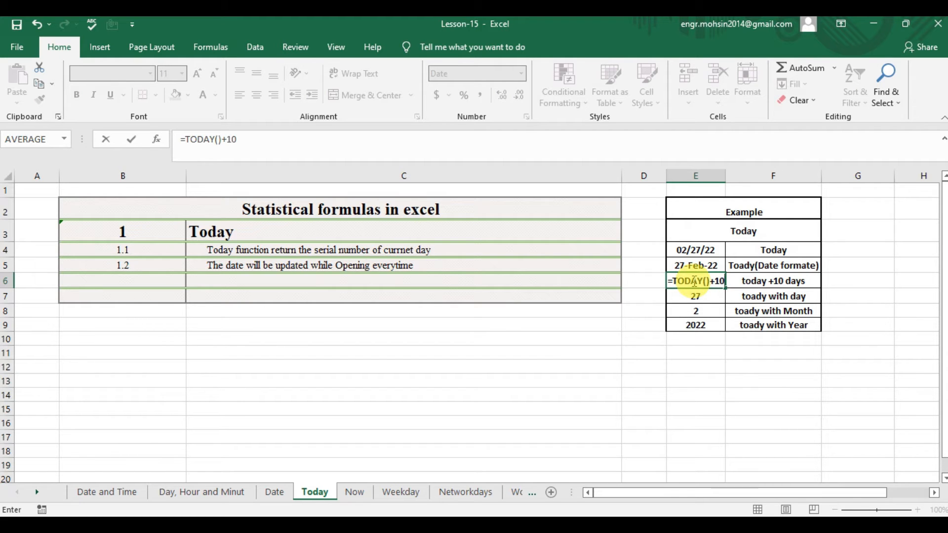
key("Return")
left_click(711, 280)
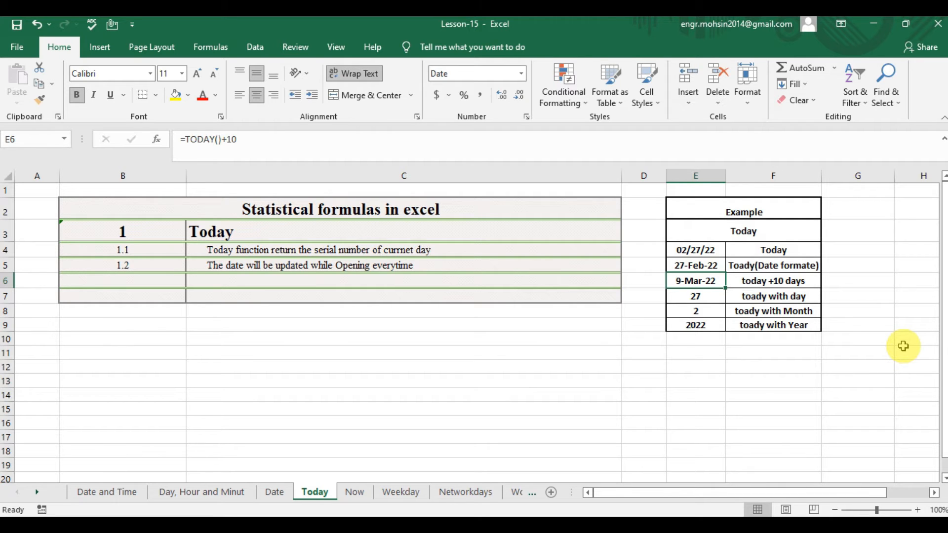
Enter =DAY(TODAY()) in cell E7 to extract the day from the current date.
key("Down")
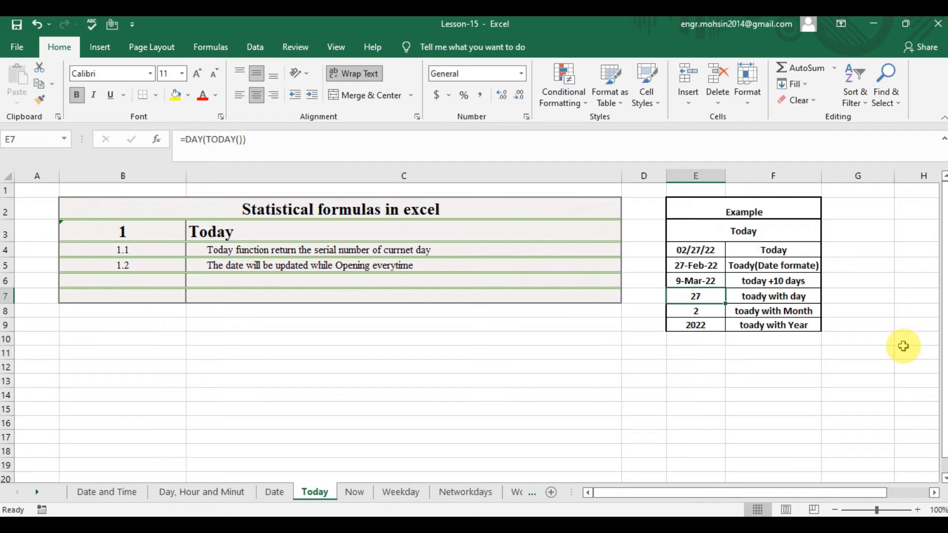
key("Right")
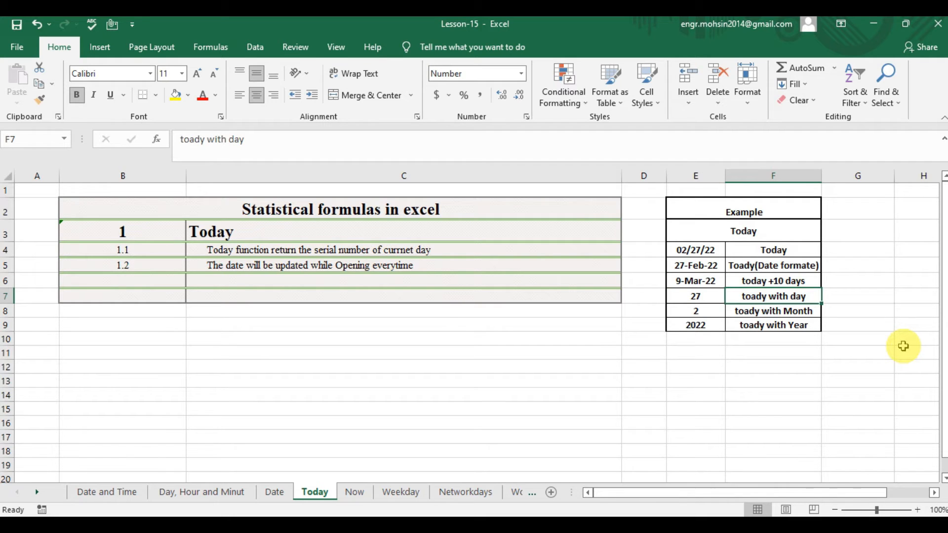
key("Left")
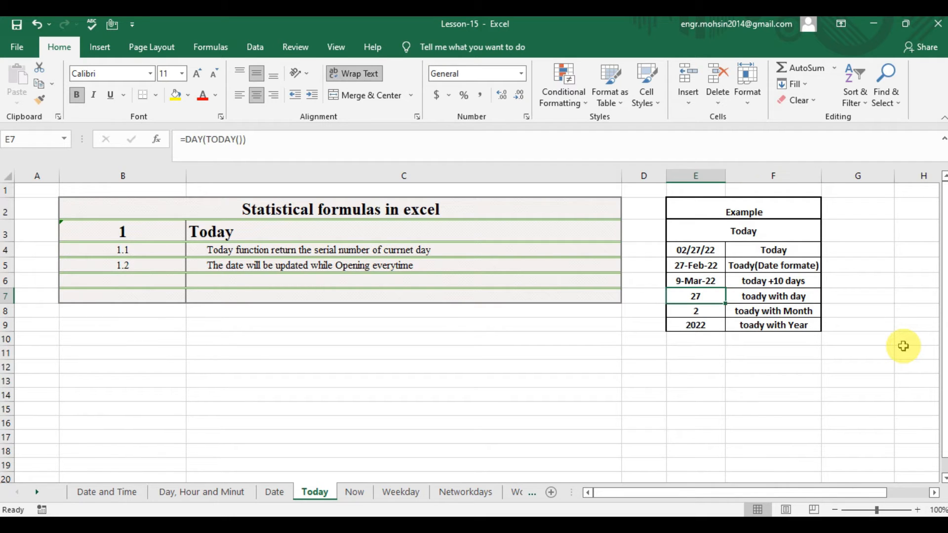
key("Right")
key("Left")
type("=DAY")
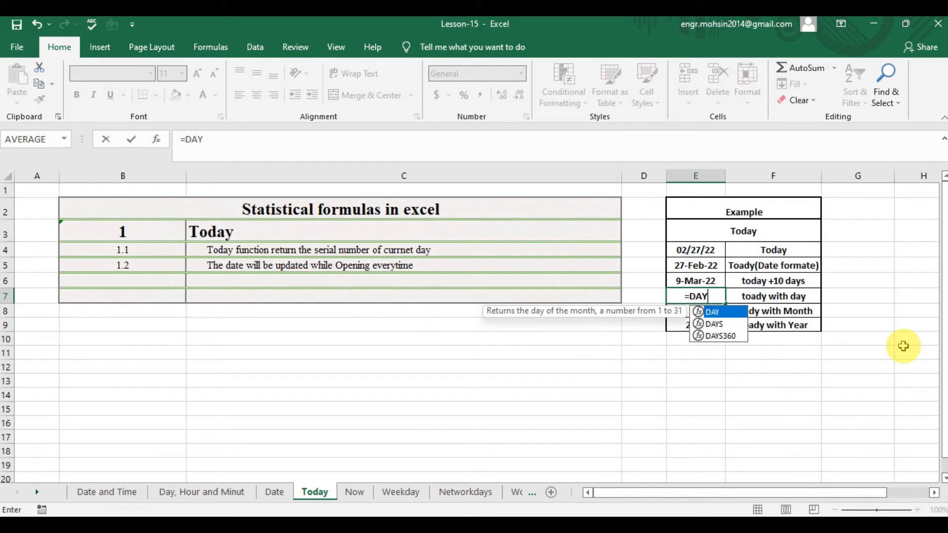
type("(")
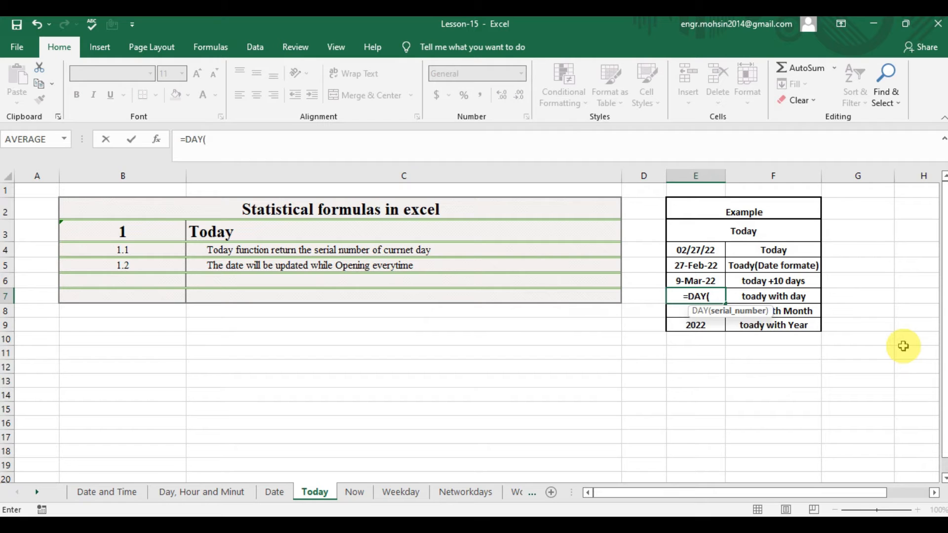
type("TOD")
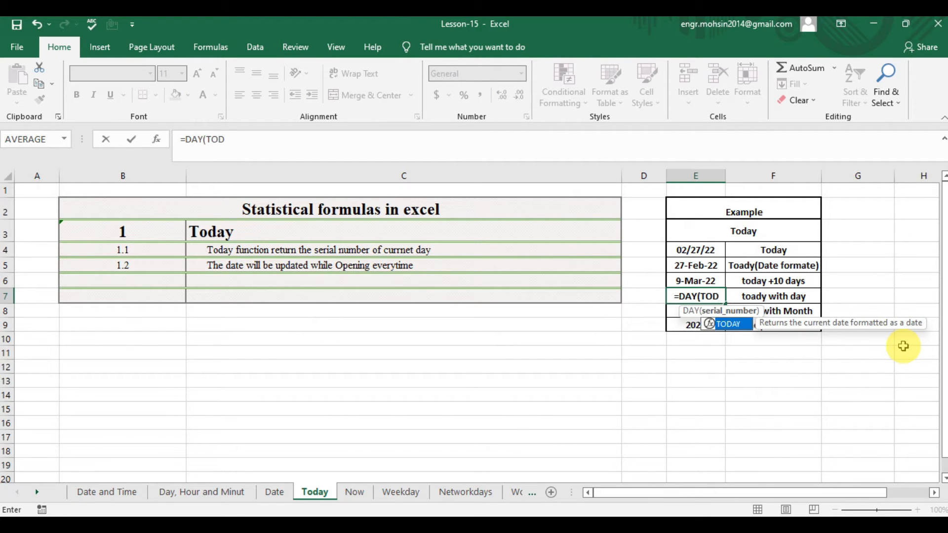
key("Tab")
type("))")
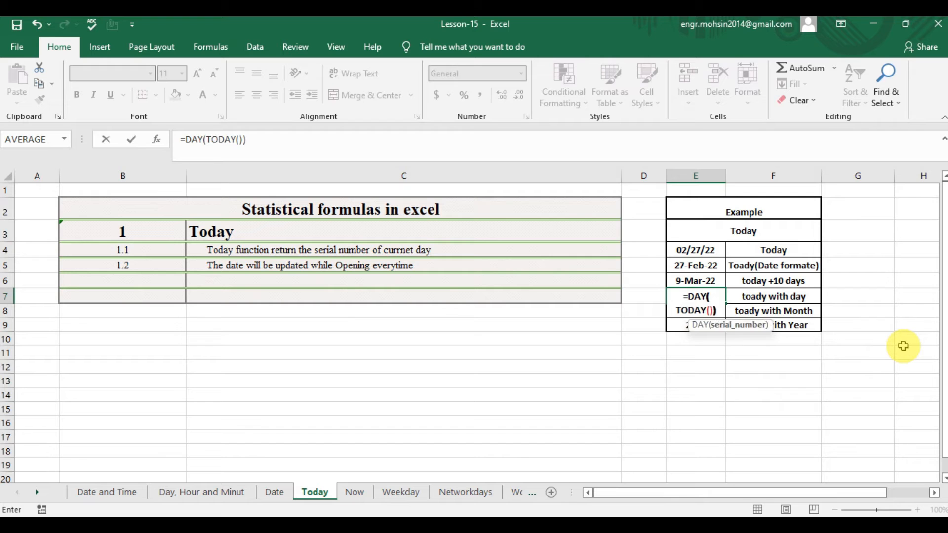
key("Return")
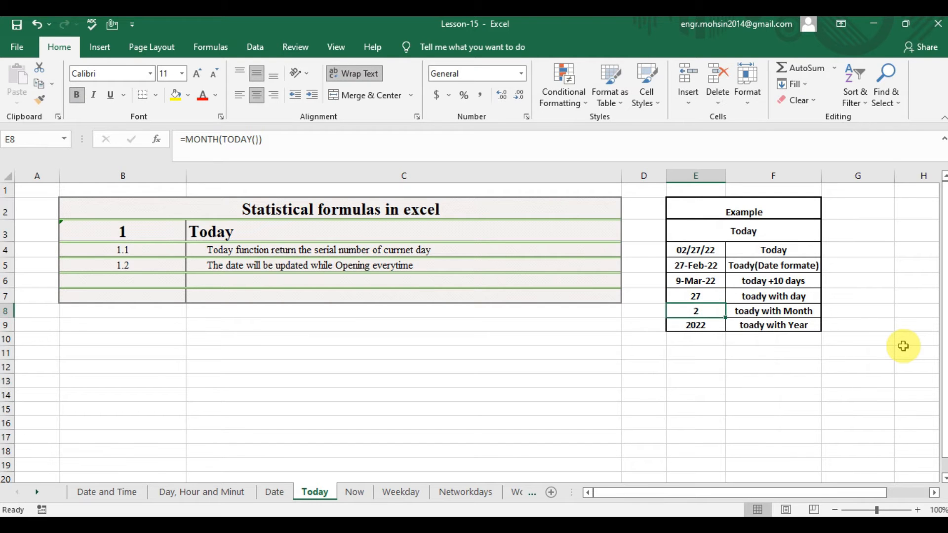
key("Up")
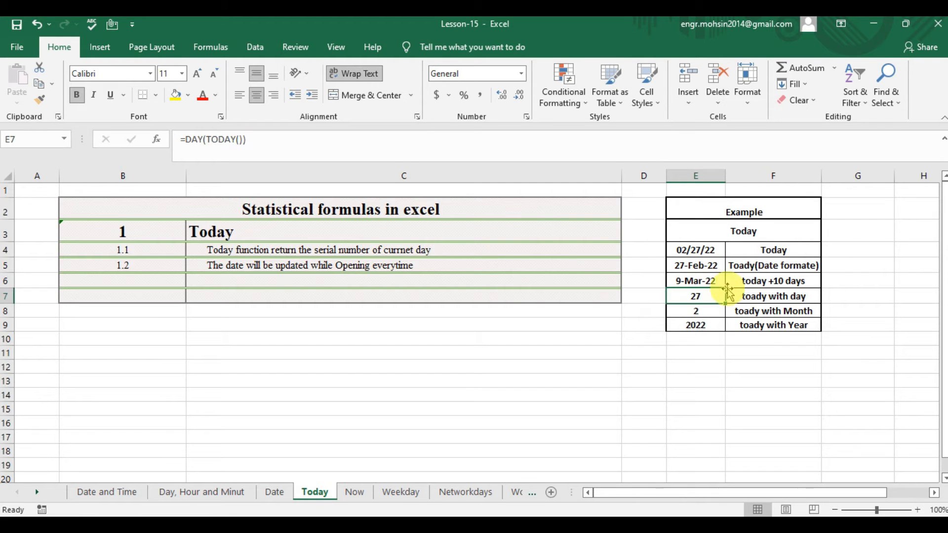
Enter =MONTH(TODAY()) in cell E8 to extract the month from the current date.
left_click(709, 311)
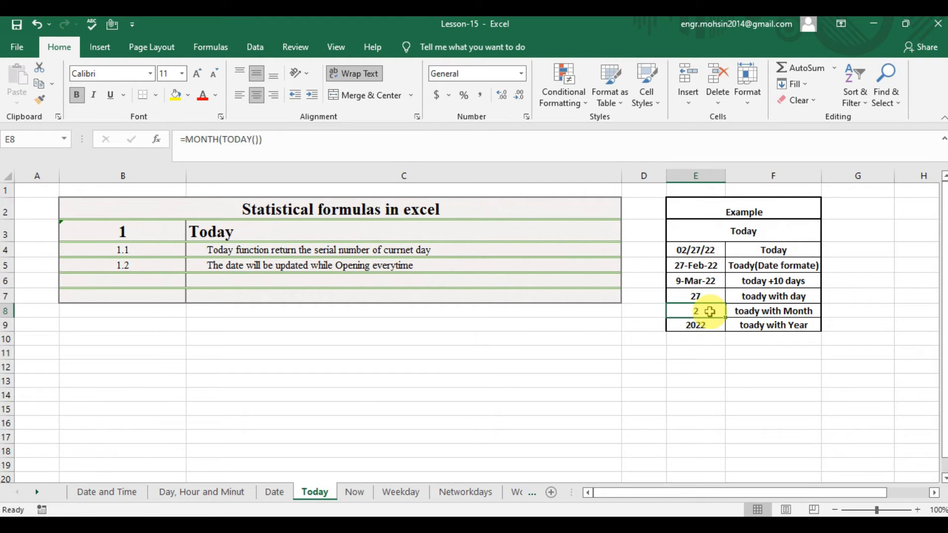
type("=MONT")
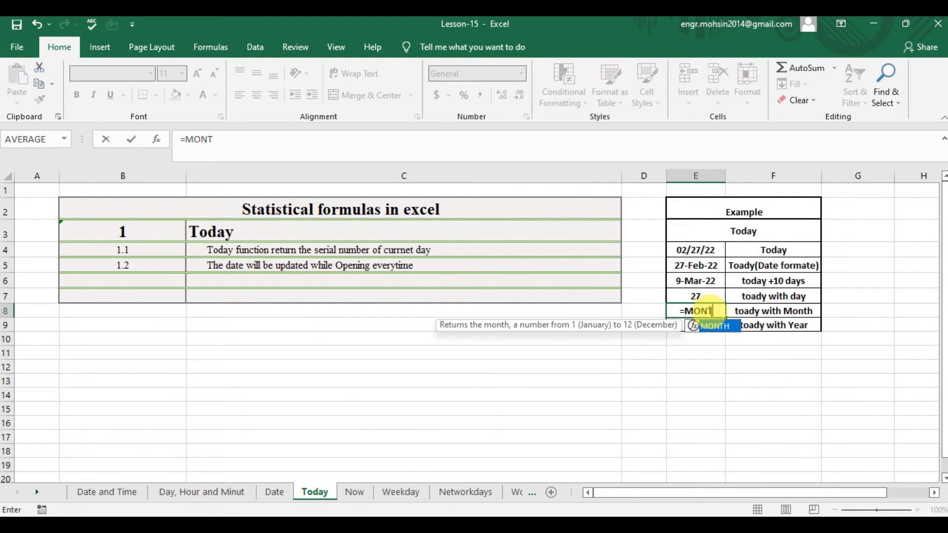
type("H(")
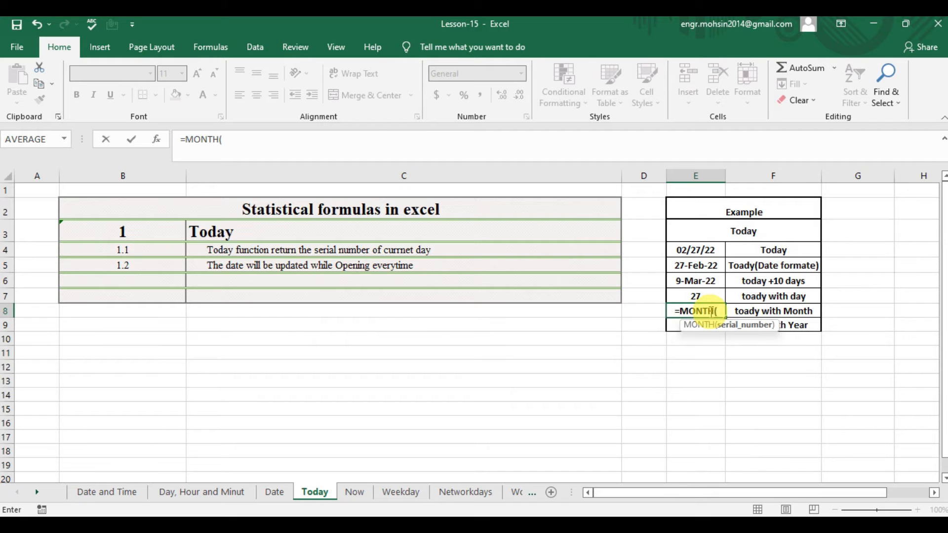
type("TO")
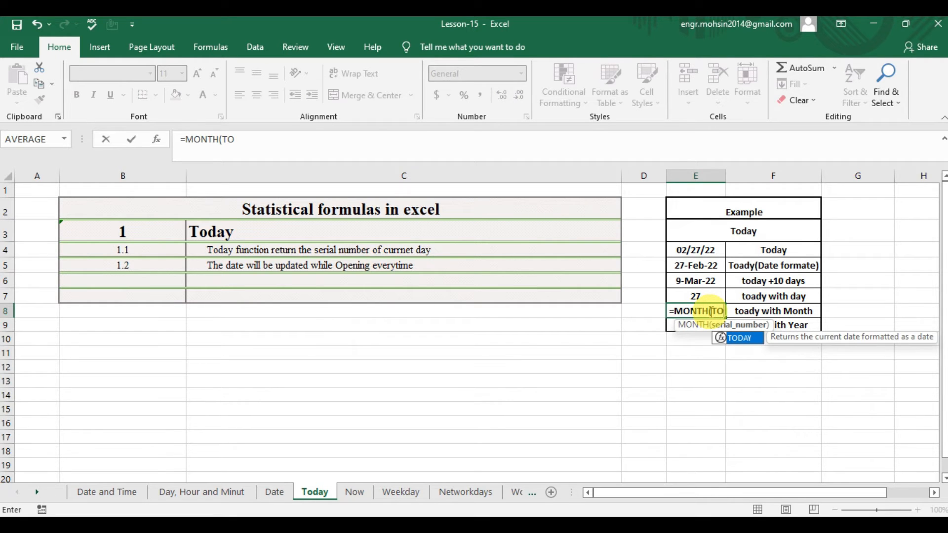
key("Tab")
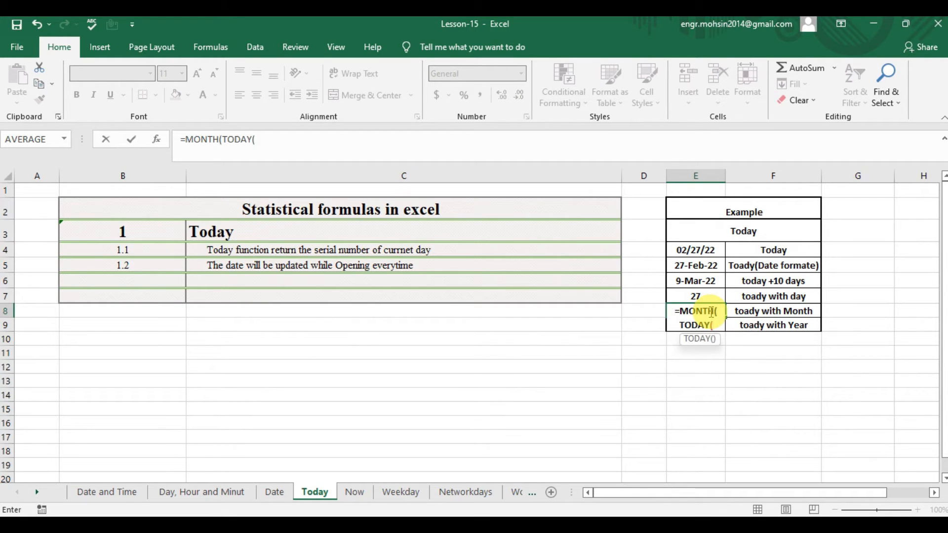
type("))")
key("Return")
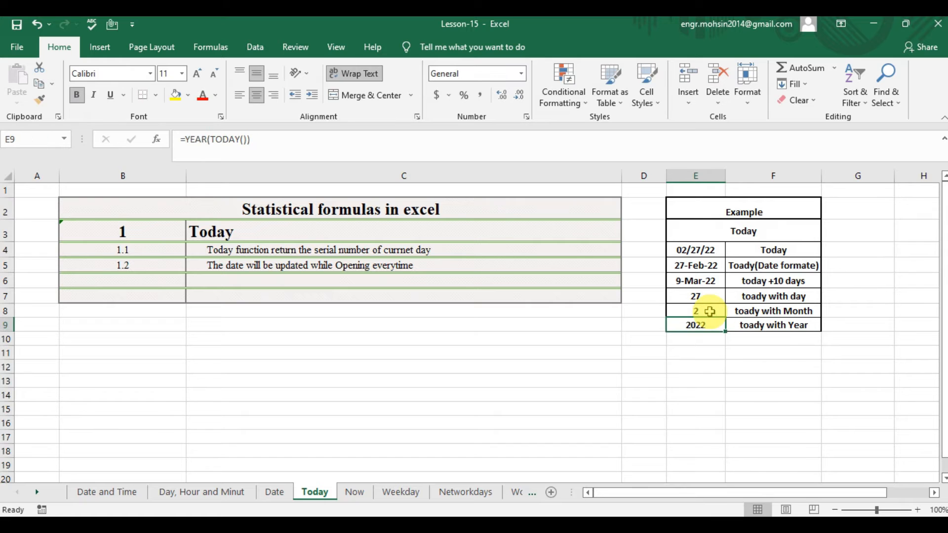
left_click(709, 311)
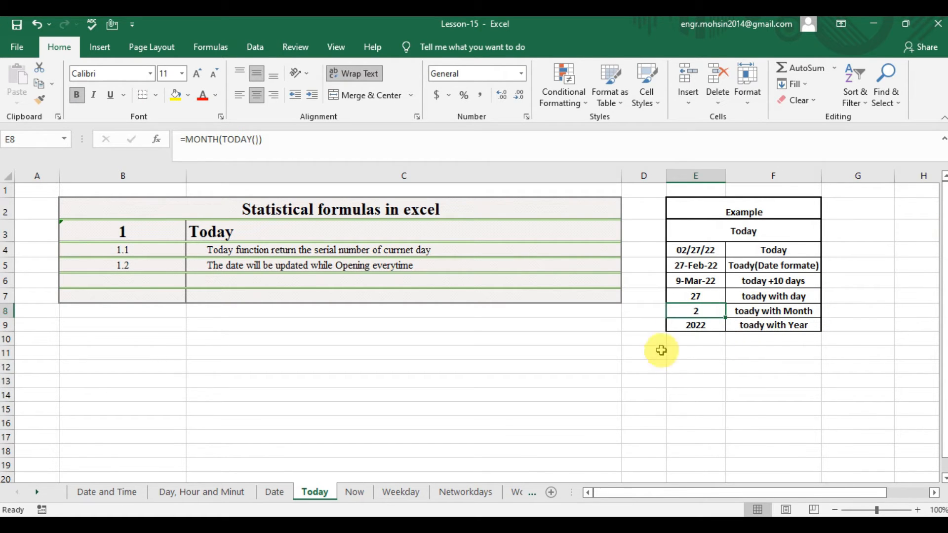
Enter =YEAR(TODAY()) in cell E9 to extract the year from the current date.
left_click(695, 324)
type("=Y")
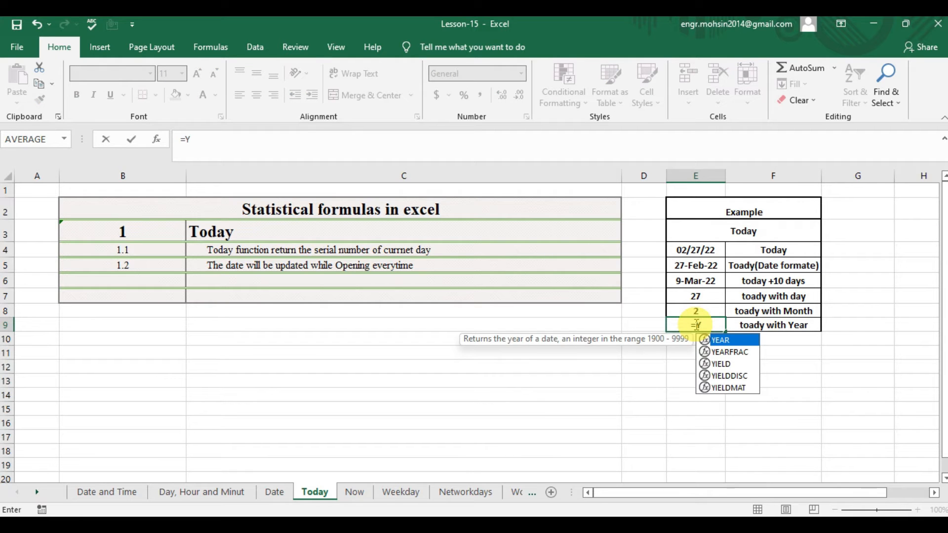
key("Tab")
type("TOAD")
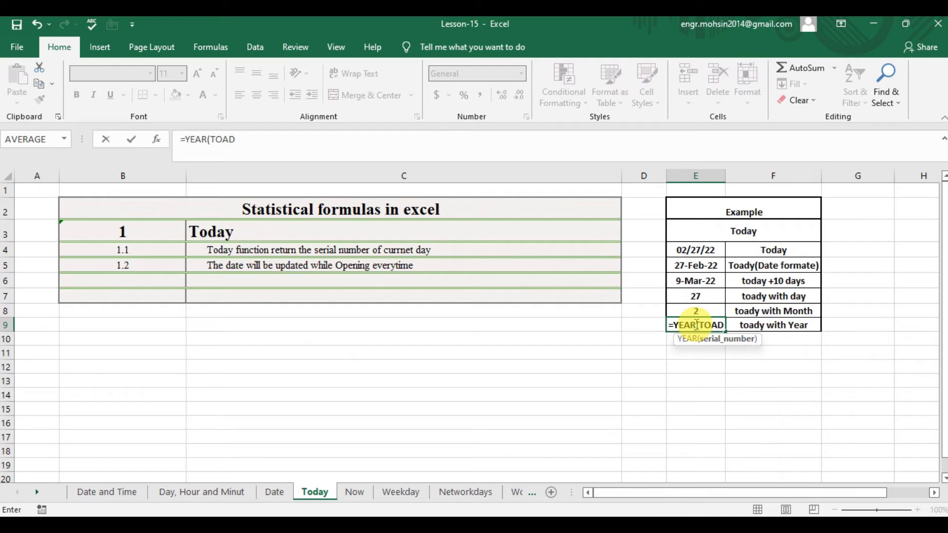
key("BackSpace")
key("BackSpace")
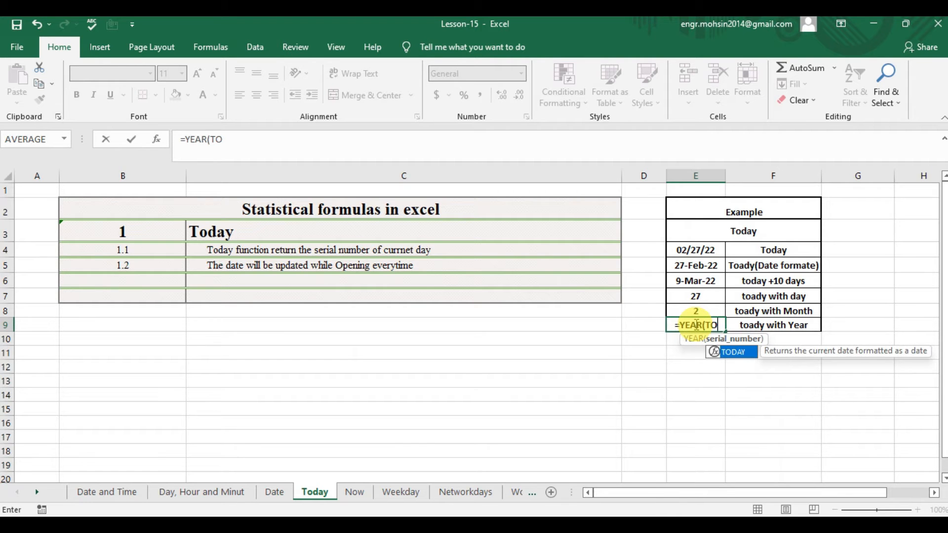
key("Tab")
type("))")
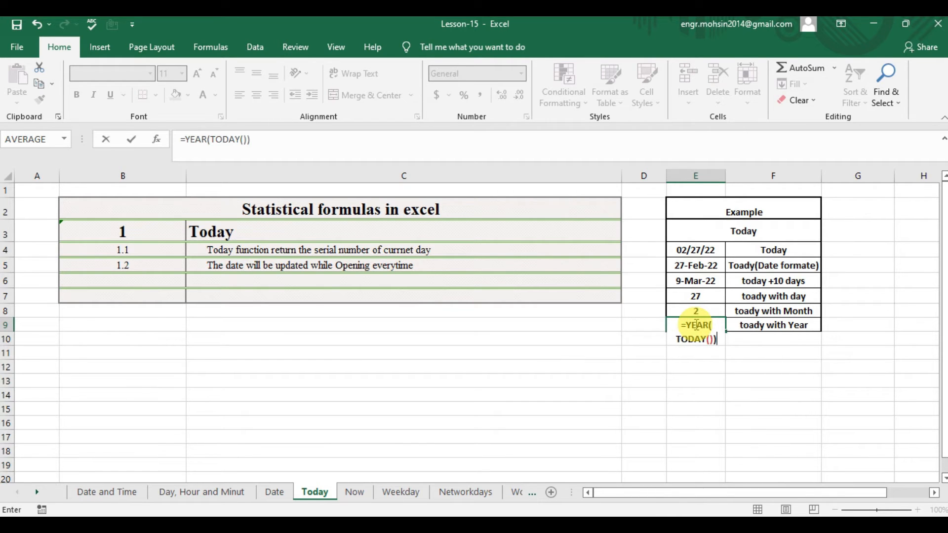
key("Return")
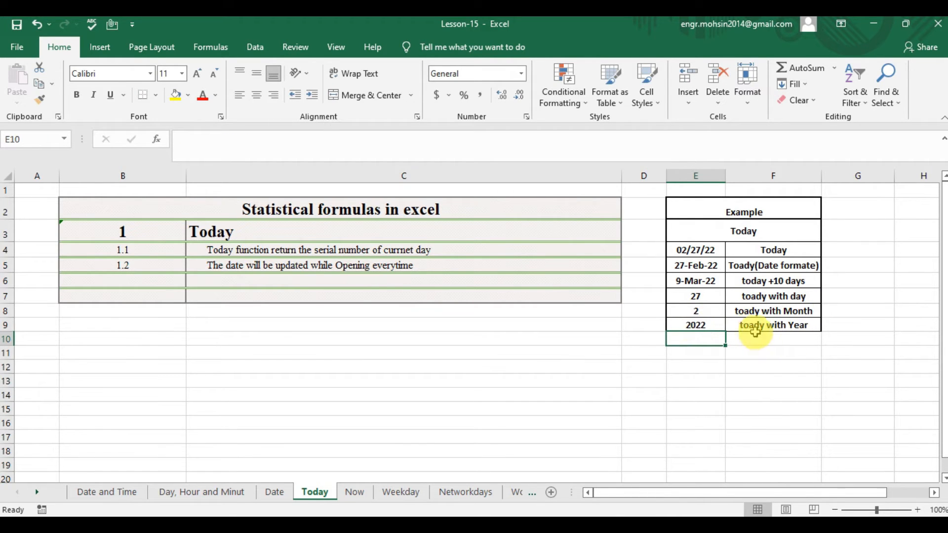
left_click(719, 325)
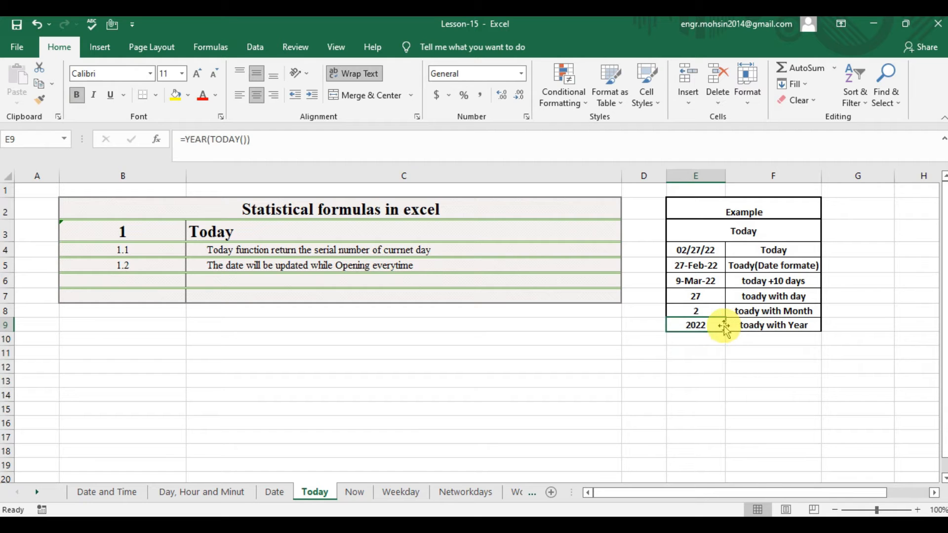
Switch to the Now sheet and review the notes describing the NOW function in cells C4 and C5.
left_click(355, 492)
left_click(257, 252)
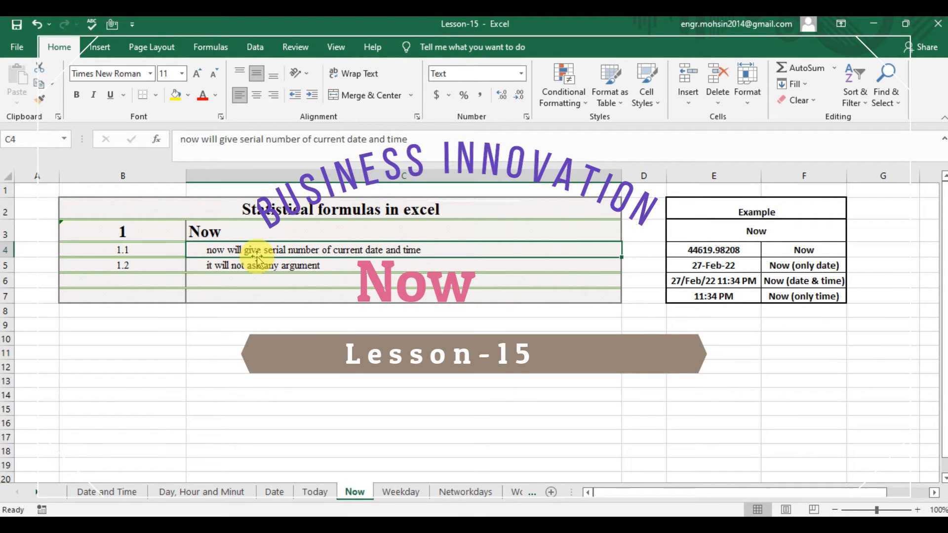
key("Down")
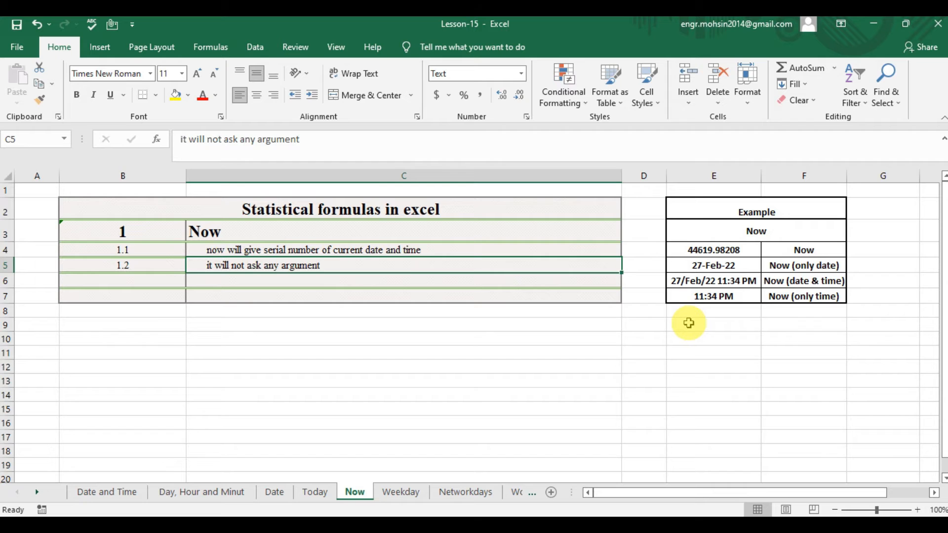
Enter =NOW() in cell E4 of the Now sheet to return the current date and time.
key("Up")
key("Up")
key("Right")
key("Right")
key("Down")
type("=N")
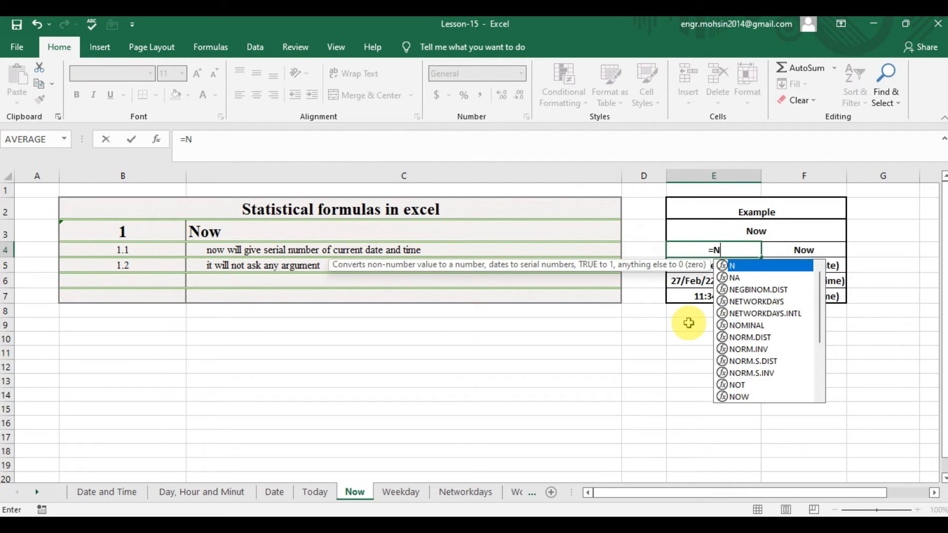
type("OW()")
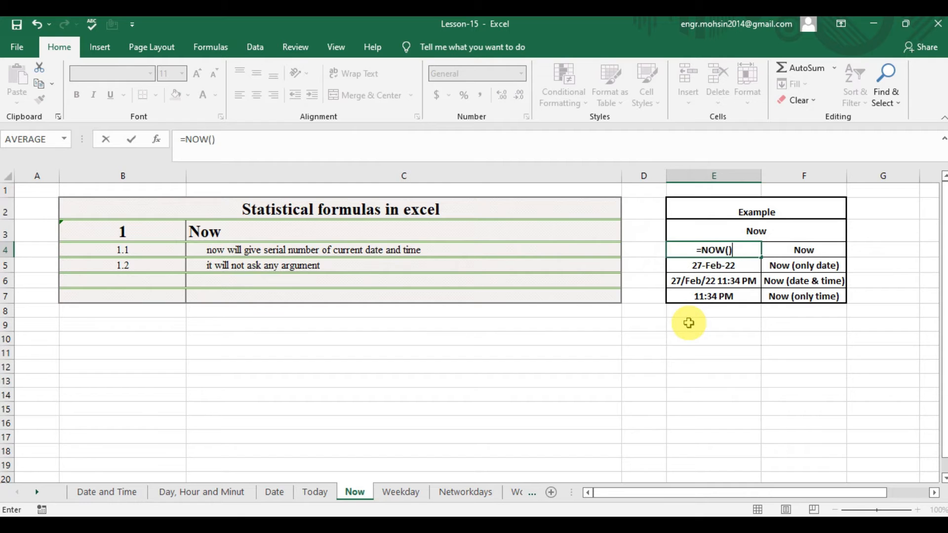
key("Return")
key("Up")
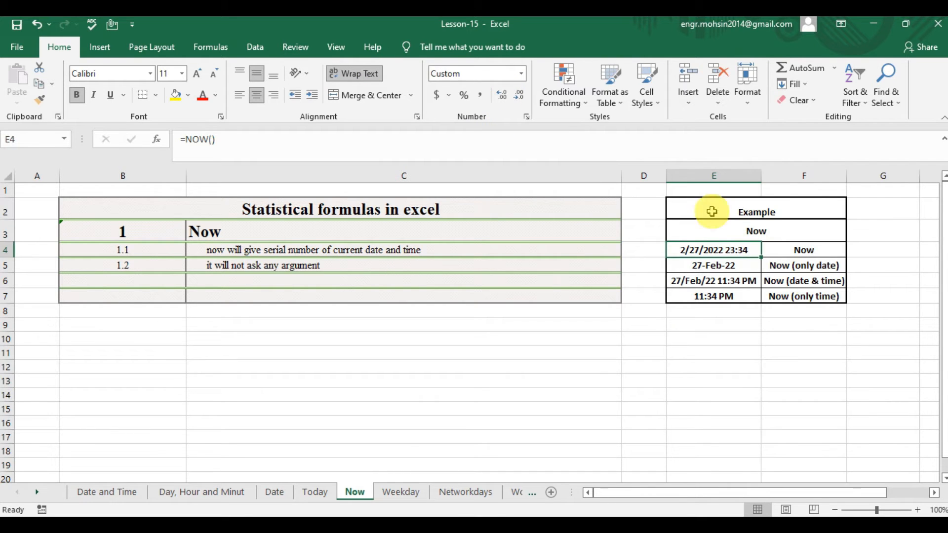
Change cell E4's number format to General so the NOW formula is shown as a serial number.
key("ctrl+1")
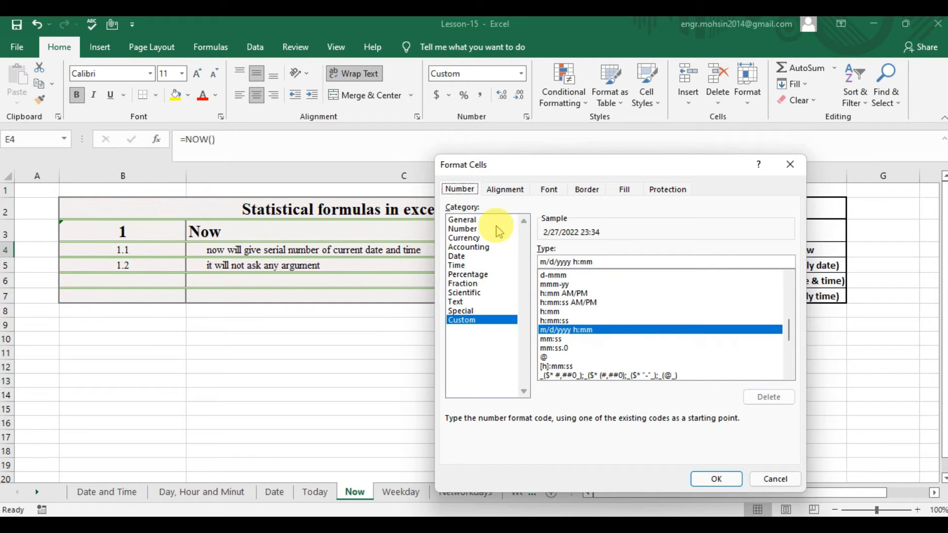
left_click(481, 219)
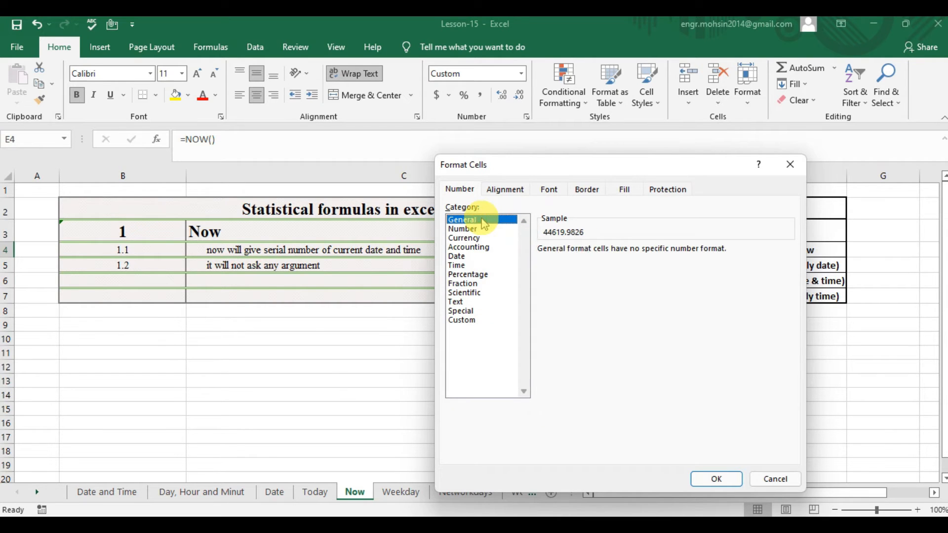
left_click(721, 478)
left_click(719, 266)
key("Up")
key("Up")
key("Down")
key("Down")
key("Up")
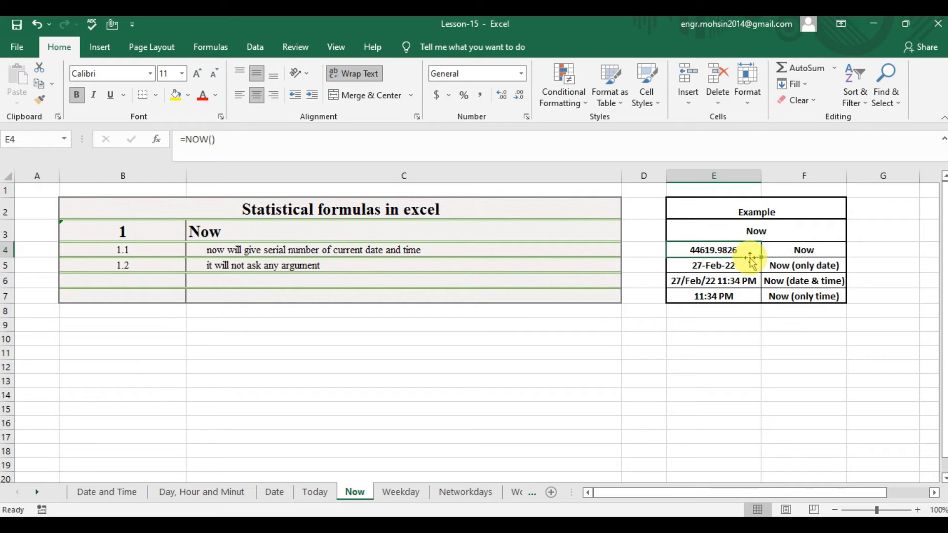
Re-enter =NOW() in cell E5 for the date-only example.
left_click(737, 266)
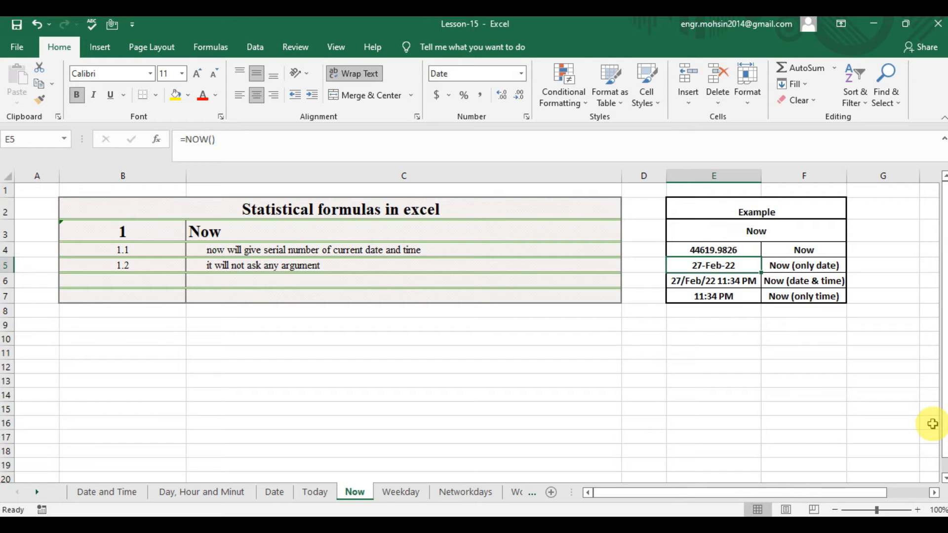
key("F2")
key("BackSpace")
key("BackSpace")
key("BackSpace")
key("BackSpace")
key("BackSpace")
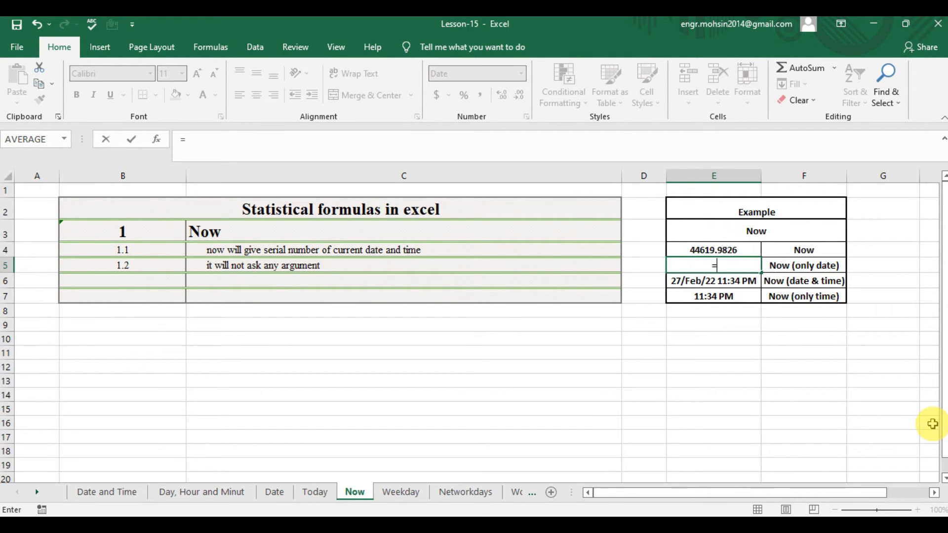
type("OW(")
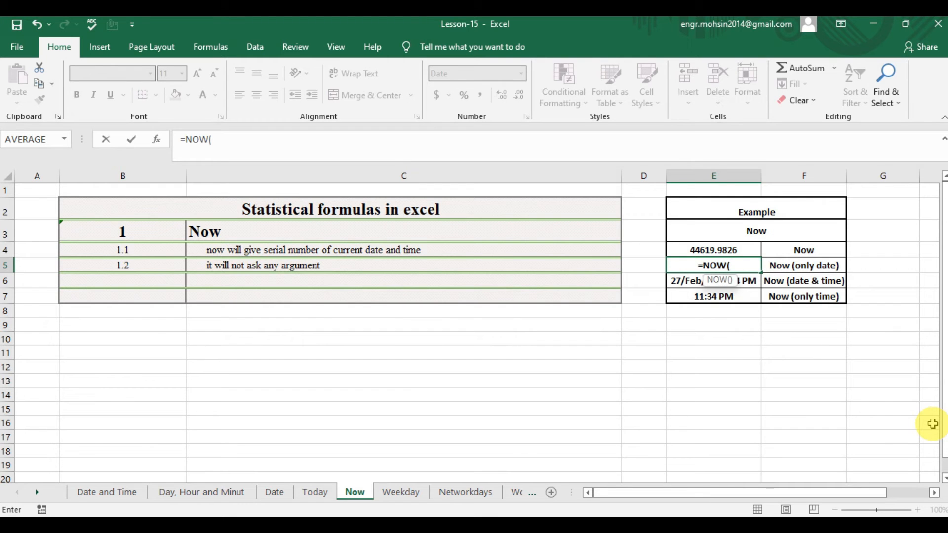
type(")")
key("Return")
key("Up")
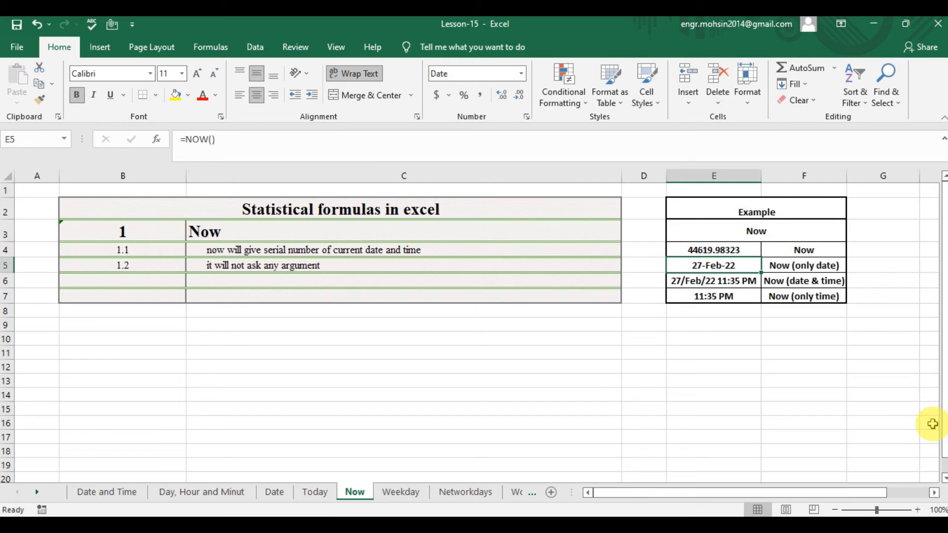
Set cell E5's number format to General to show its NOW formula as a serial number.
key("ctrl+1")
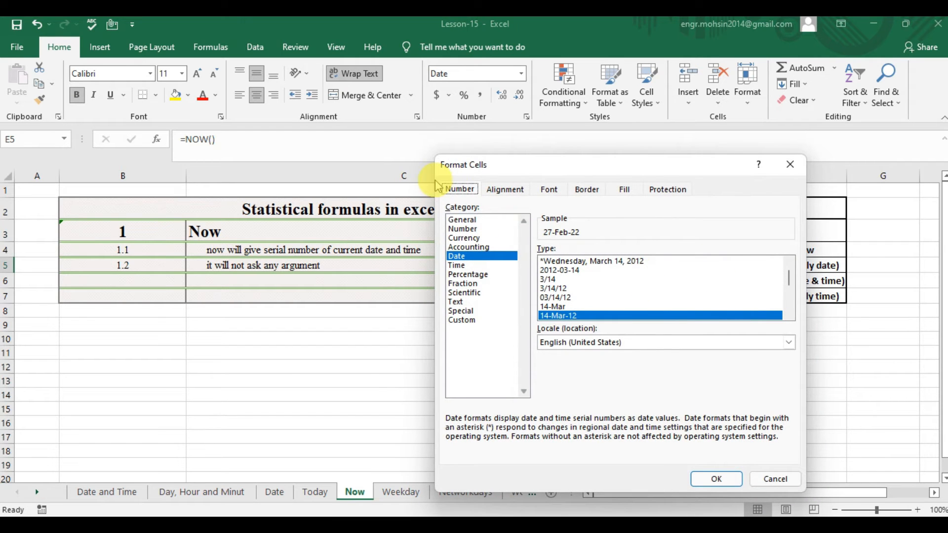
left_click(455, 219)
left_click(713, 476)
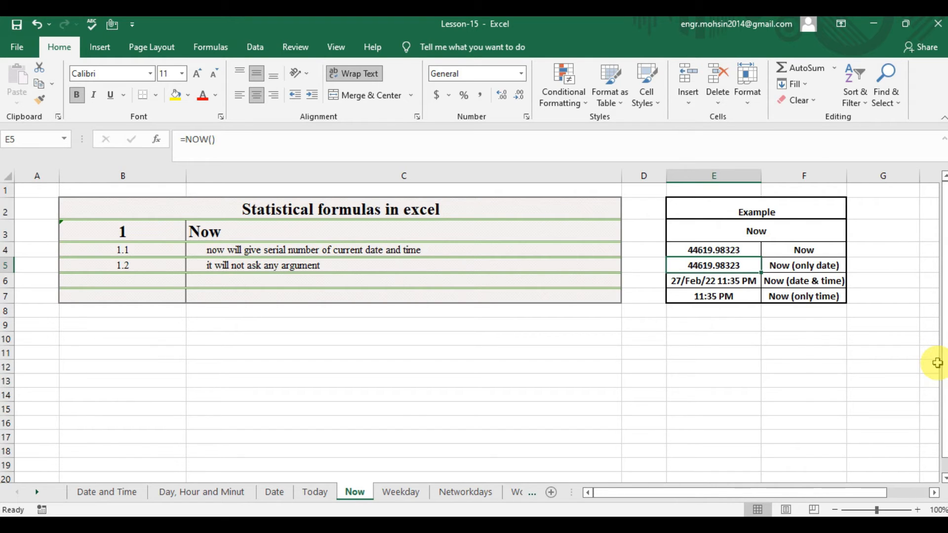
Format cell E5 as a date with the second 14-Mar-12 type so only the date is shown.
key("ctrl+1")
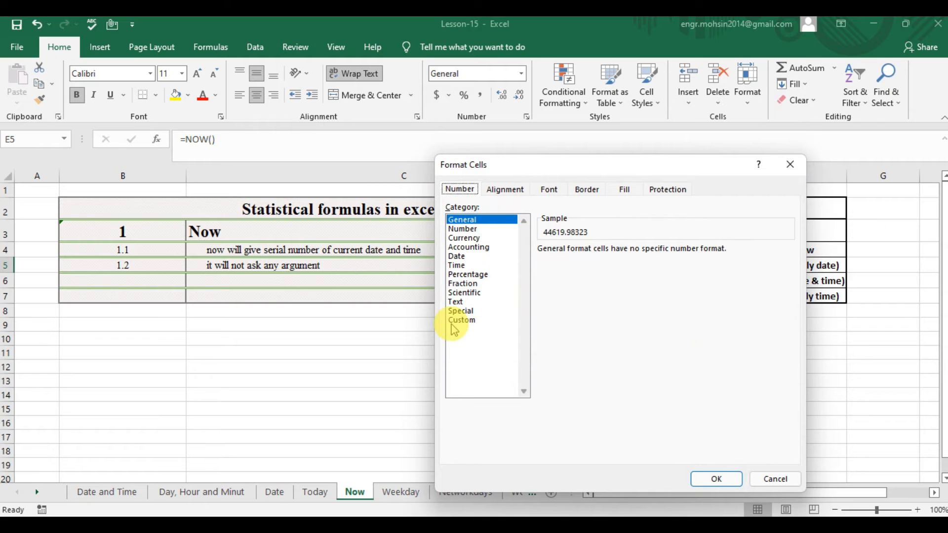
left_click(458, 257)
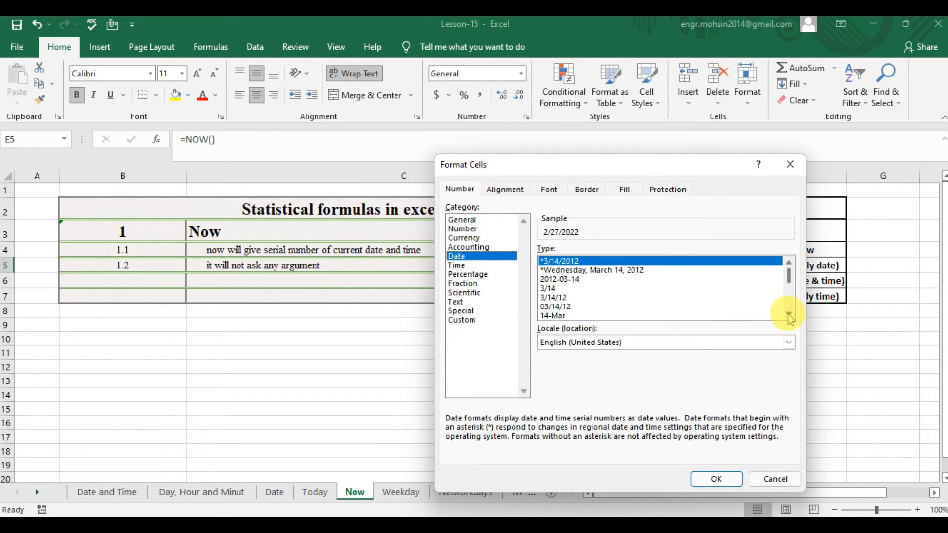
left_click(789, 316)
left_click(788, 316)
left_click(789, 316)
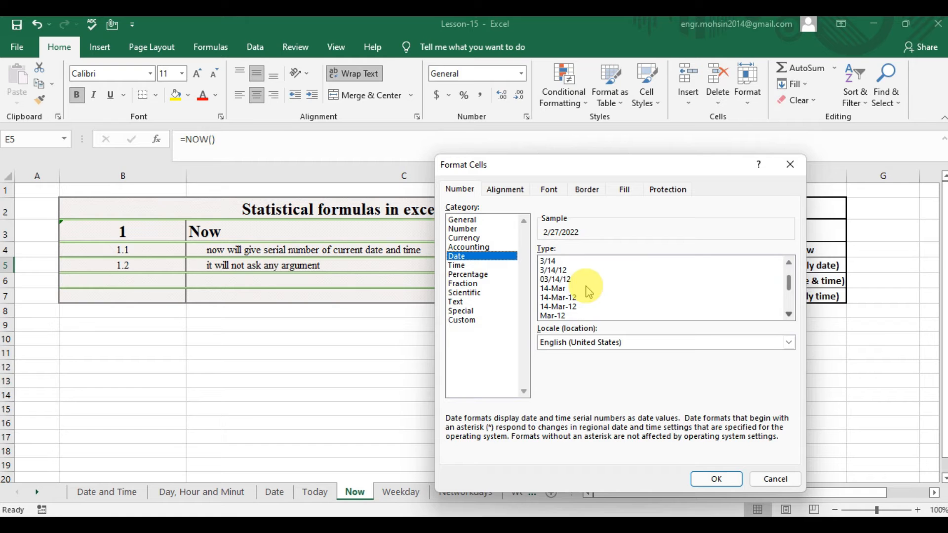
left_click(568, 307)
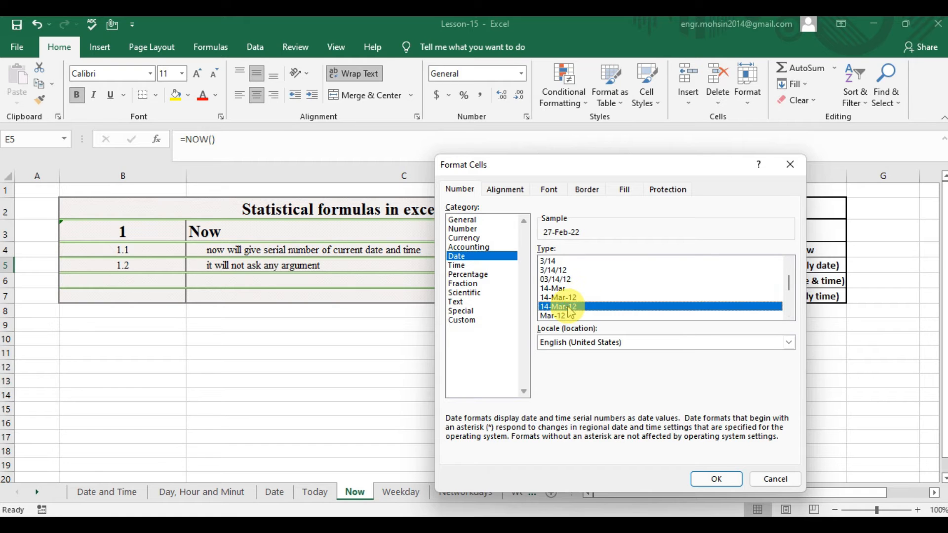
left_click(722, 477)
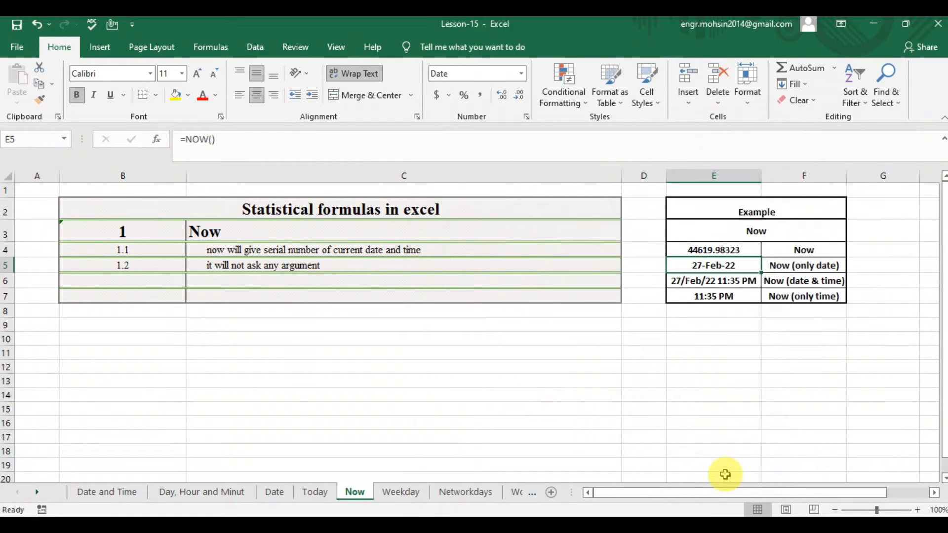
Copy the NOW formula from cell E4 and paste it into cell E6 for the date and time example.
left_click(727, 279)
key("Up")
key("Up")
key("Down")
key("Down")
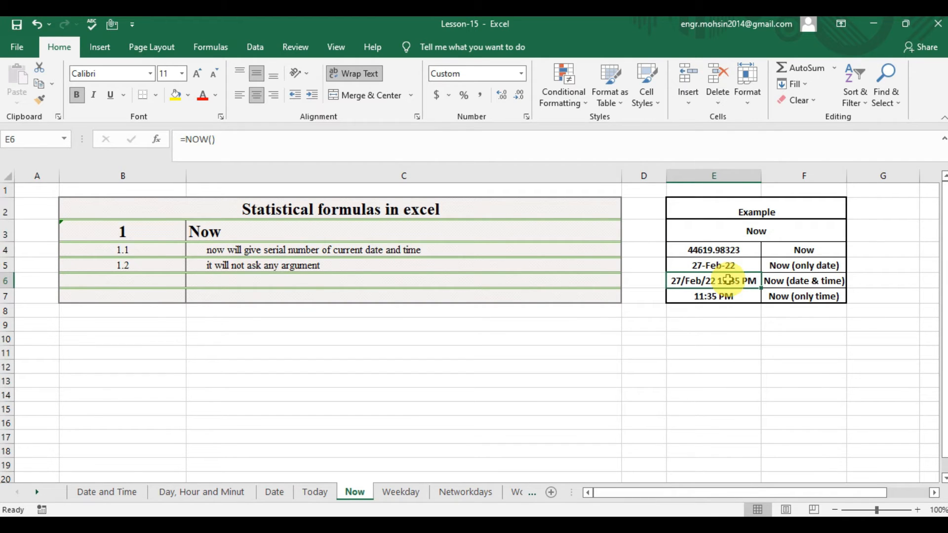
key("Up")
key("Up")
key("ctrl+c")
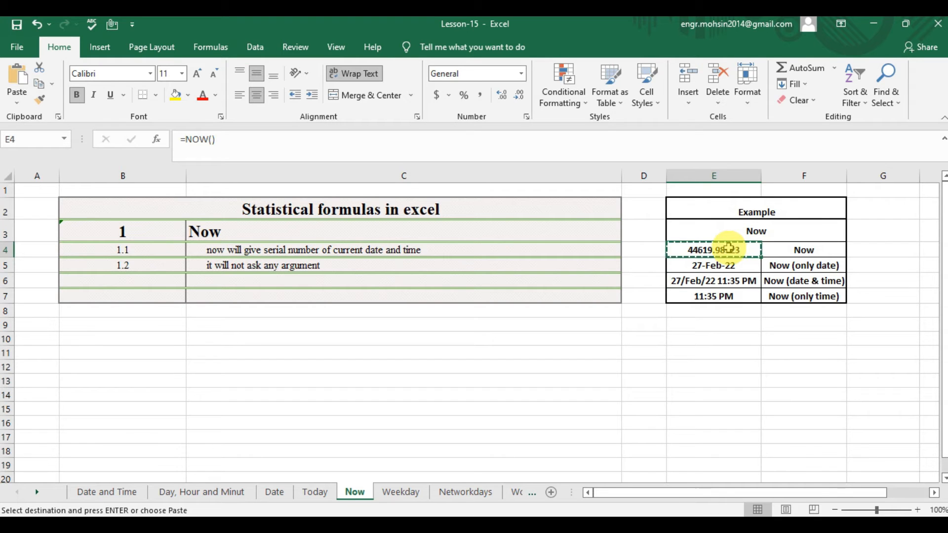
key("Down")
key("Down")
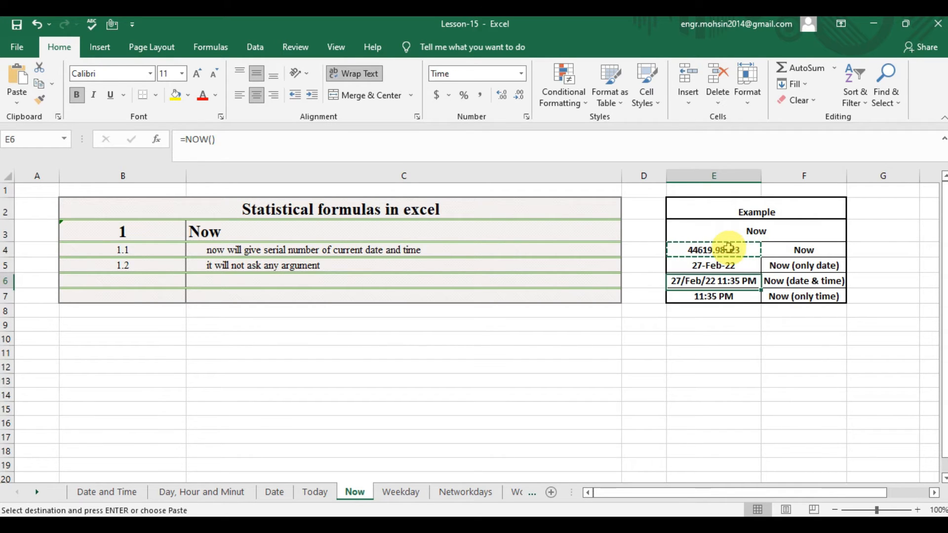
key("ctrl+v")
key("Down")
key("Up")
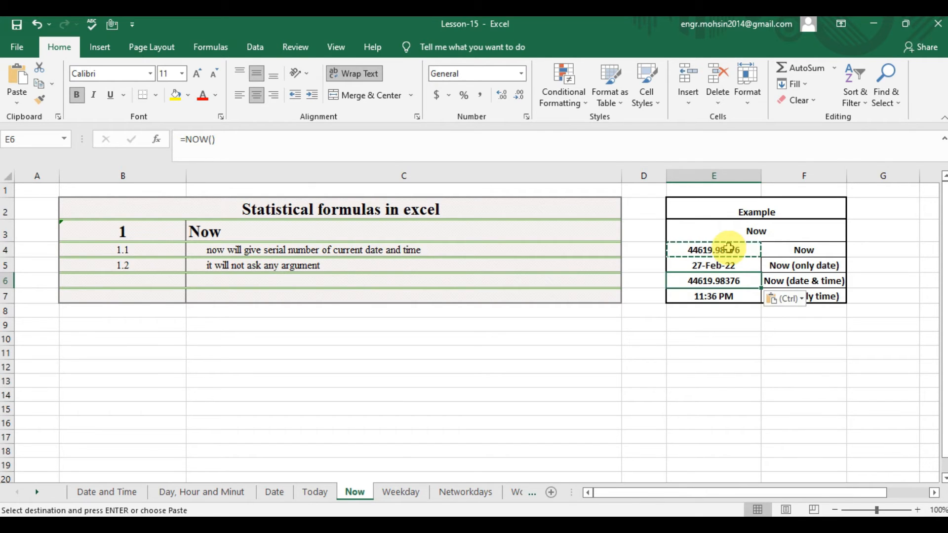
Open cell E6's number format settings and look through the available Date types.
key("Escape")
key("ctrl+1")
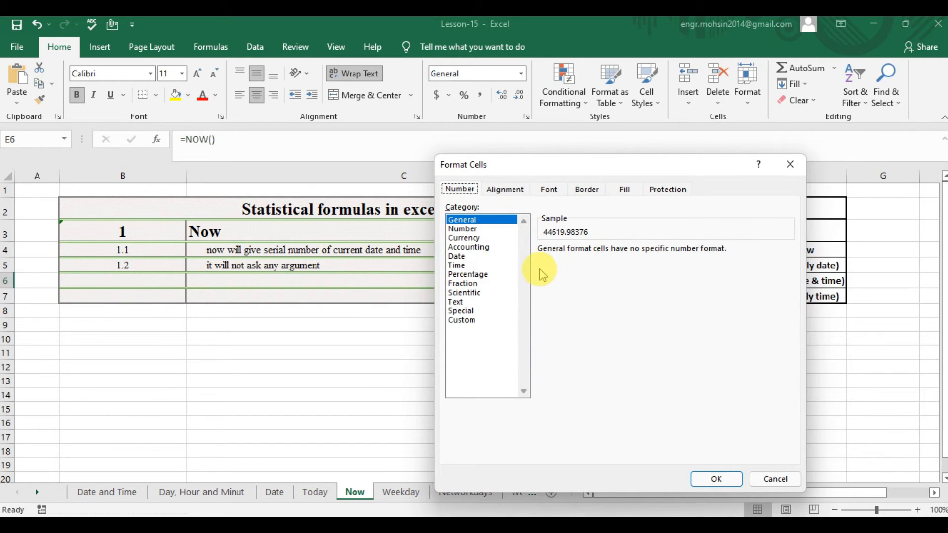
left_click(458, 257)
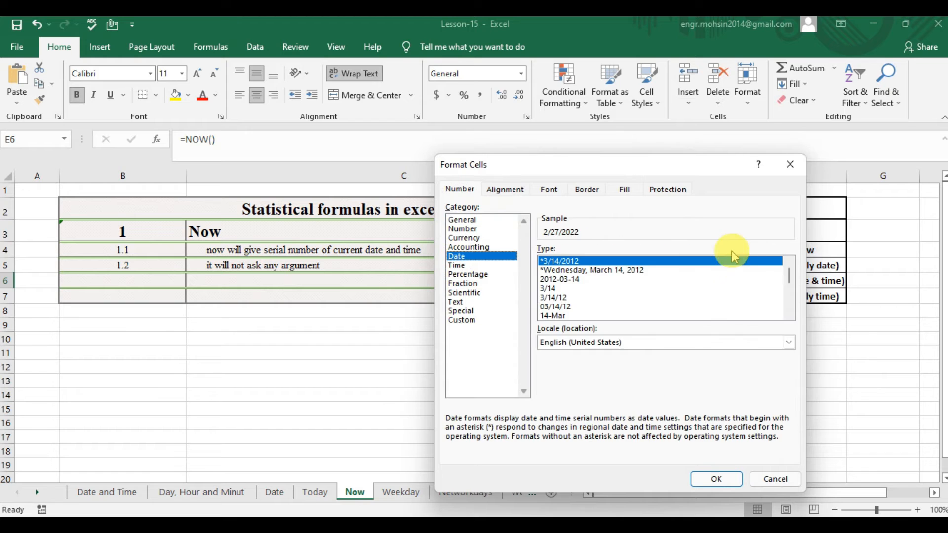
left_click_drag(789, 272, 789, 298)
left_click(788, 315)
left_click(788, 314)
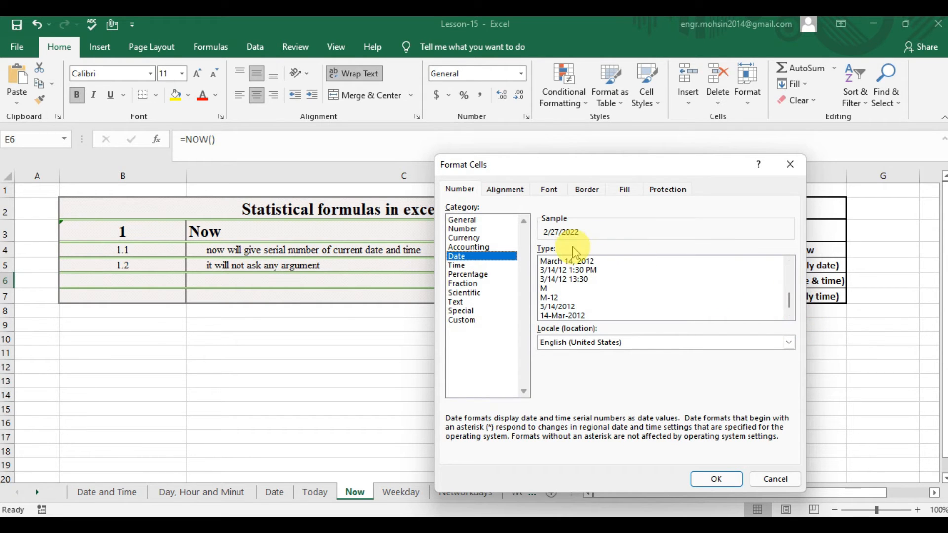
Start a custom number format for cell E6 with the date part DD-MMM-YY.
left_click(453, 320)
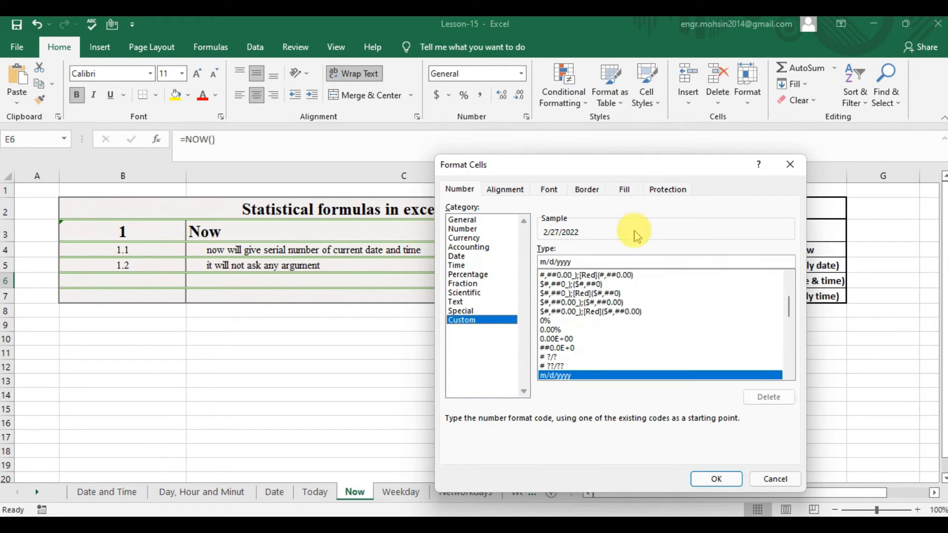
left_click(591, 261)
key("BackSpace")
key("BackSpace")
key("BackSpace")
key("BackSpace")
key("BackSpace")
key("BackSpace")
key("BackSpace")
key("BackSpace")
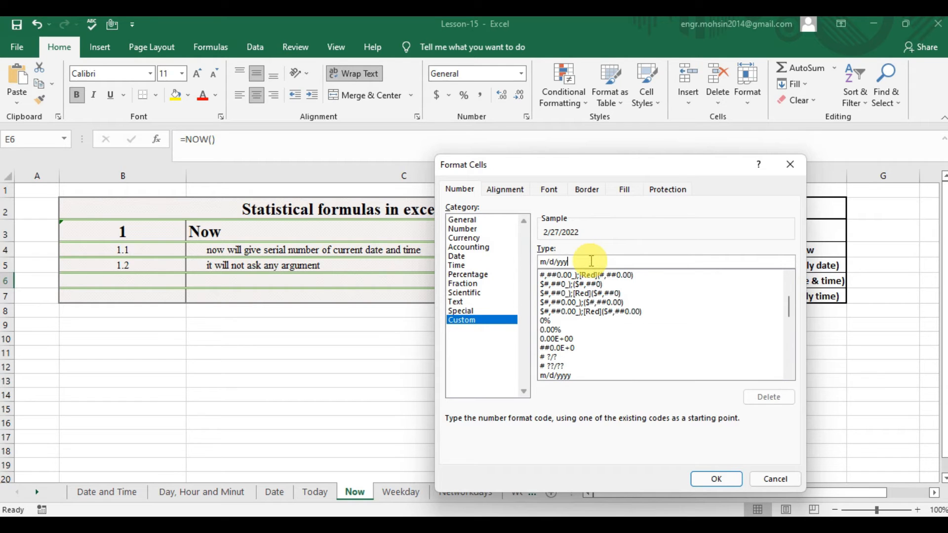
type("D")
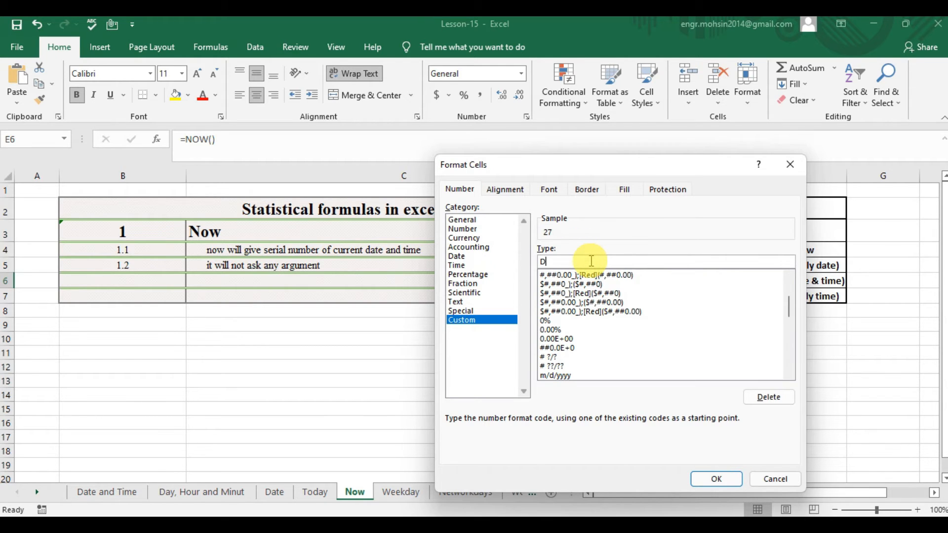
type("D-MMM-YY HH")
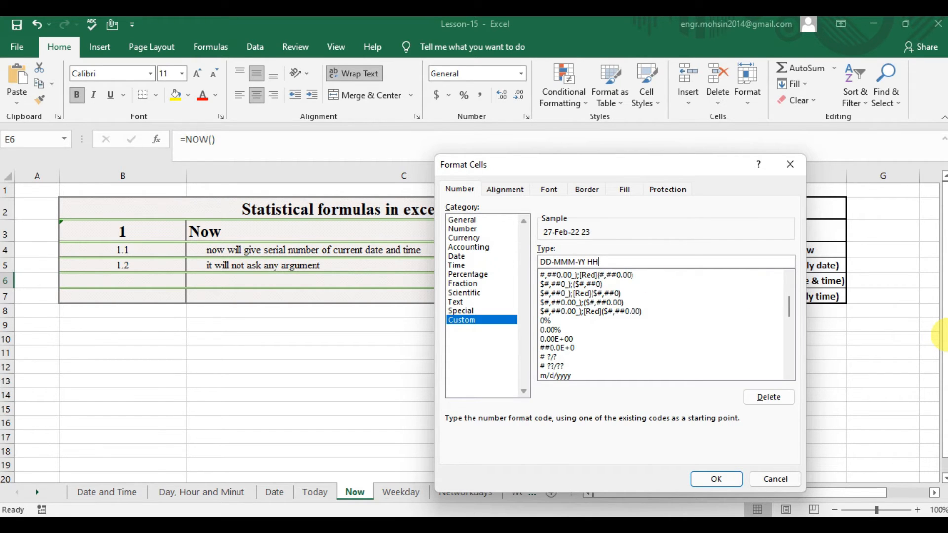
Add the time part HH:MM AM/PM to cell E6's custom format code and apply it.
type(":MM AM/PM")
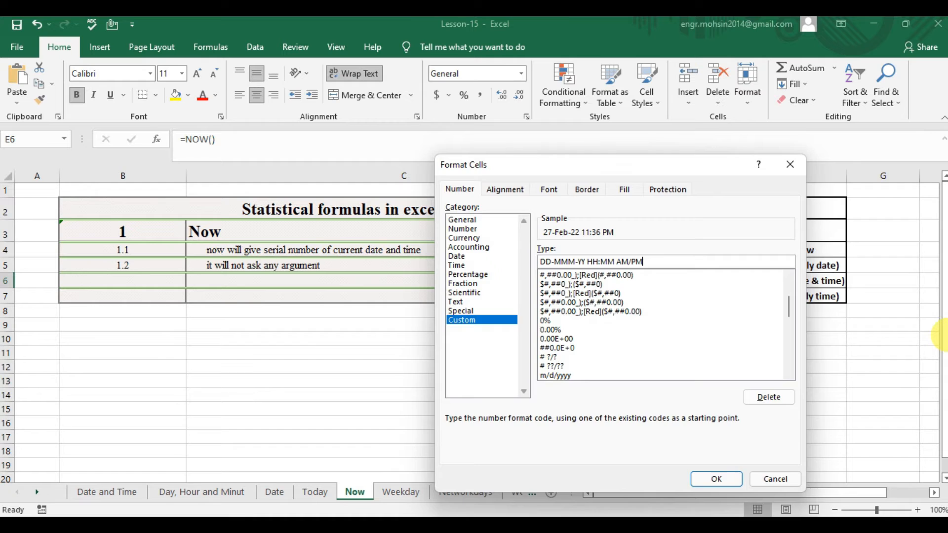
key("Return")
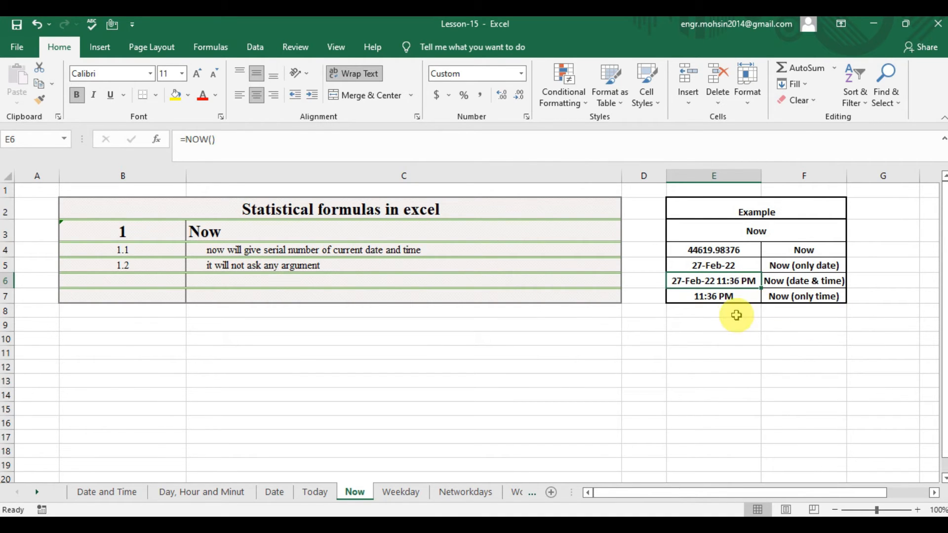
Re-enter =NOW() in cell E7 for the time-only example.
left_click(737, 298)
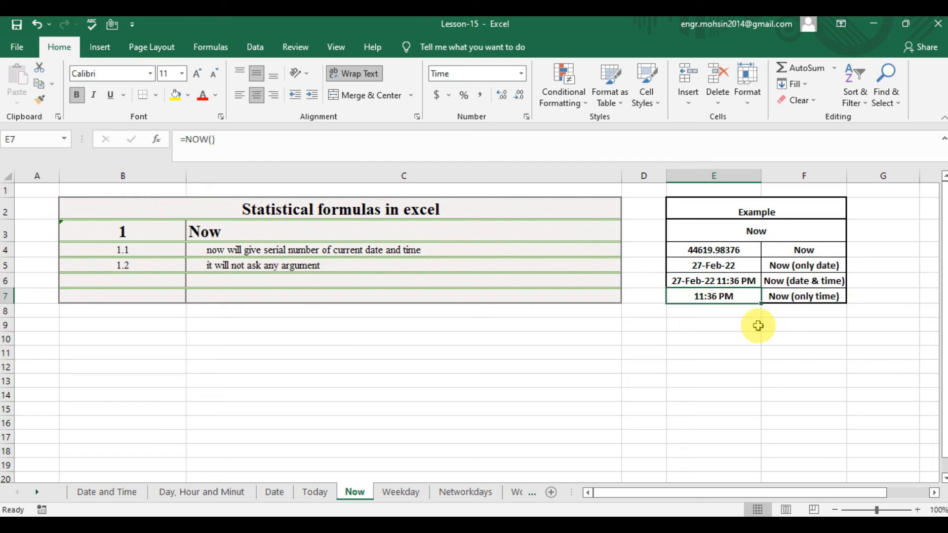
left_click(724, 251)
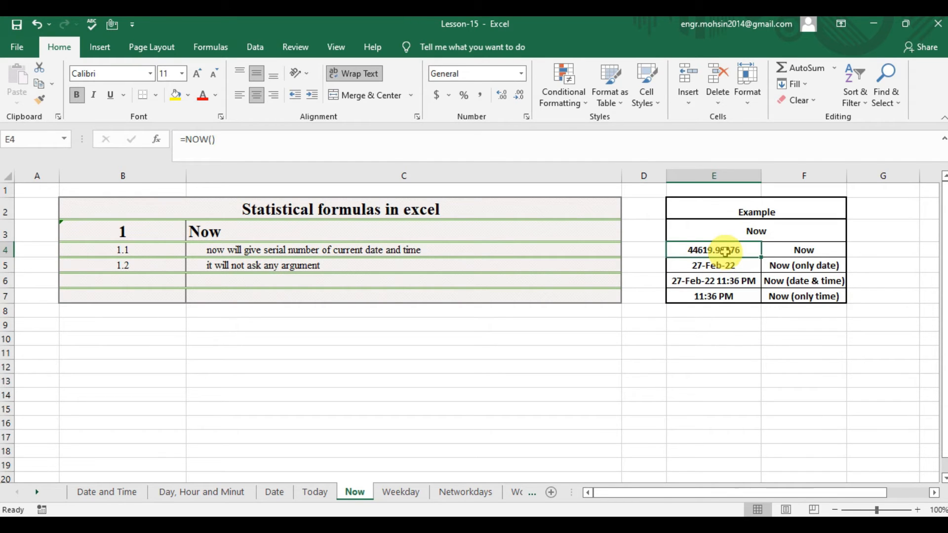
key("ctrl+c")
key("Down")
key("Down")
key("Down")
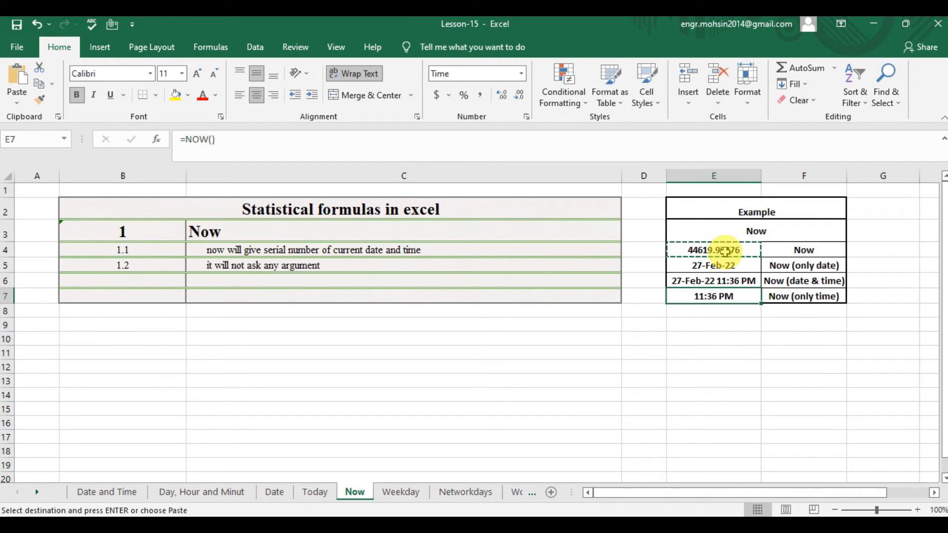
type("=NOW(")
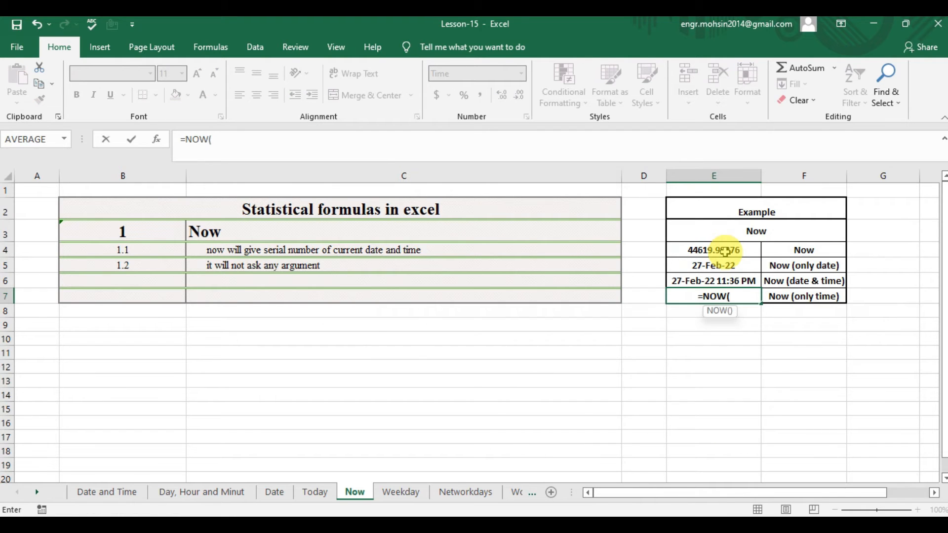
type(")")
key("Return")
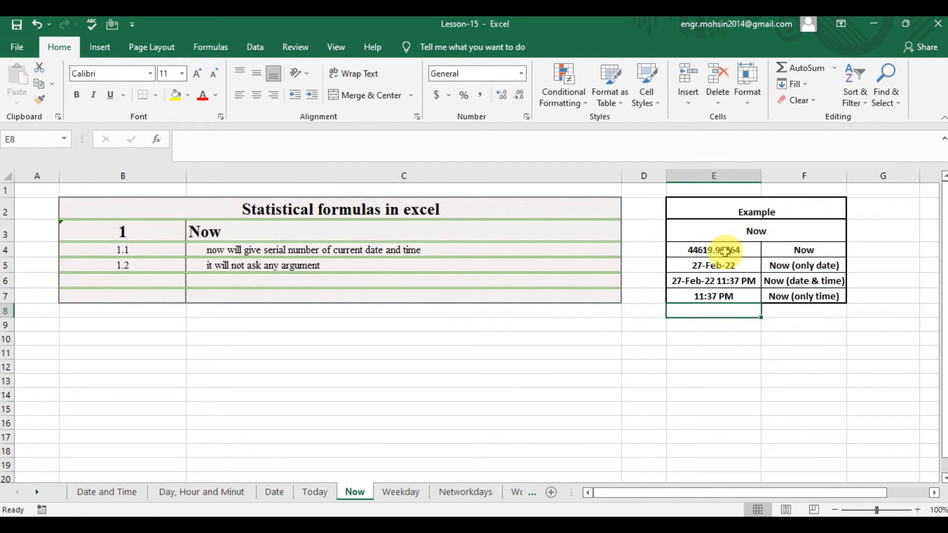
Set cell E7's number format to General to show its NOW formula as a serial number.
key("Up")
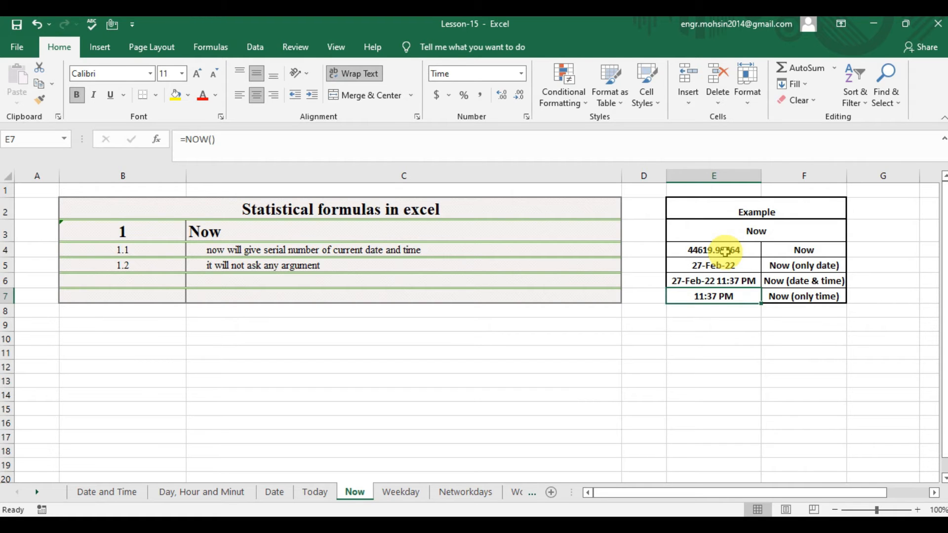
key("ctrl+1")
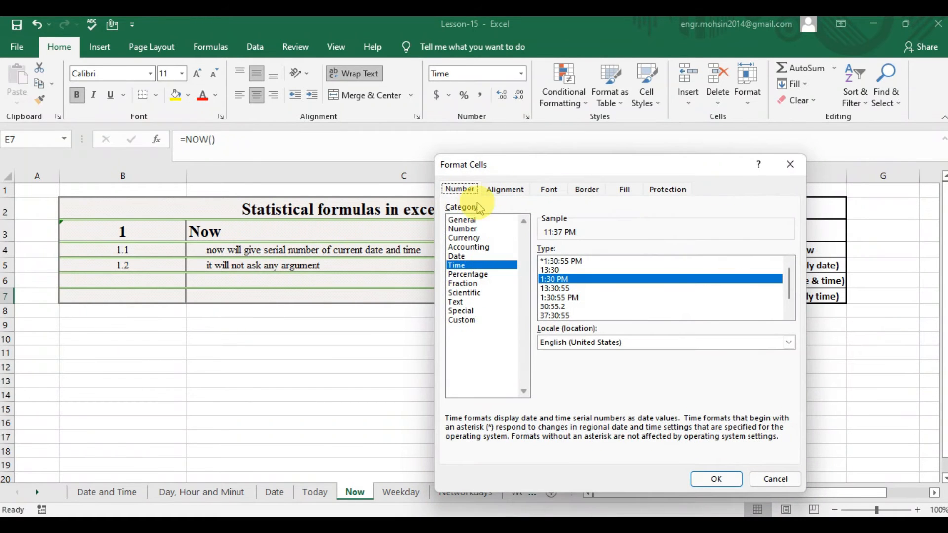
left_click(468, 220)
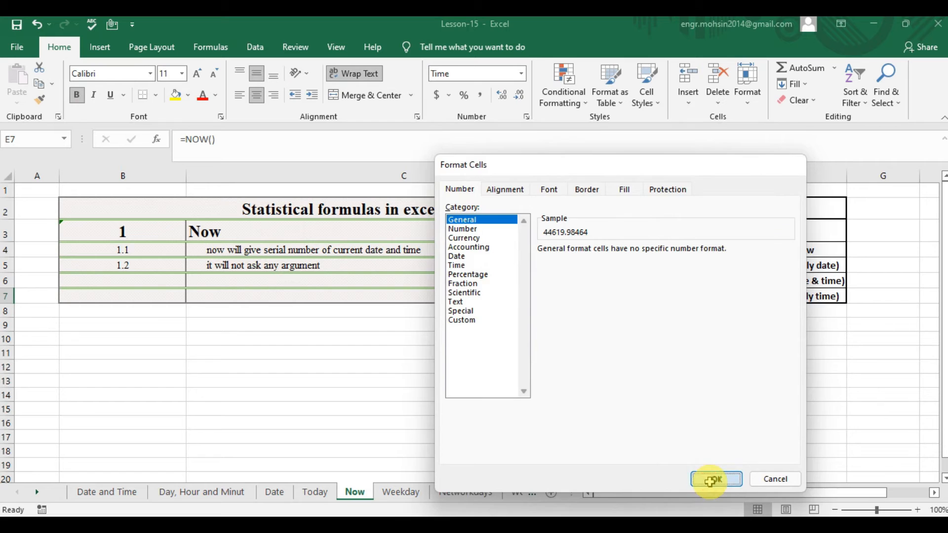
left_click(716, 479)
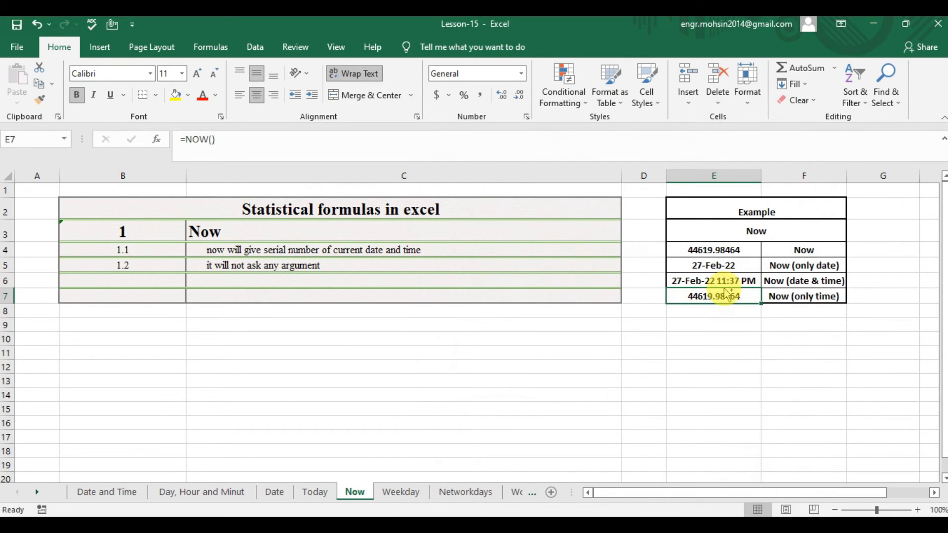
Format cell E7 as a time with the 1:30 PM type so only the time is shown.
key("ctrl+1")
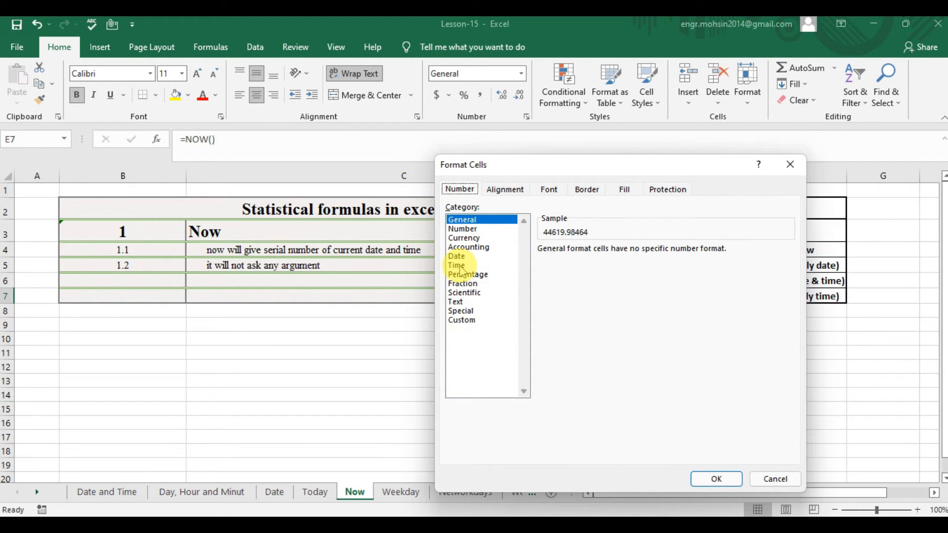
left_click(458, 266)
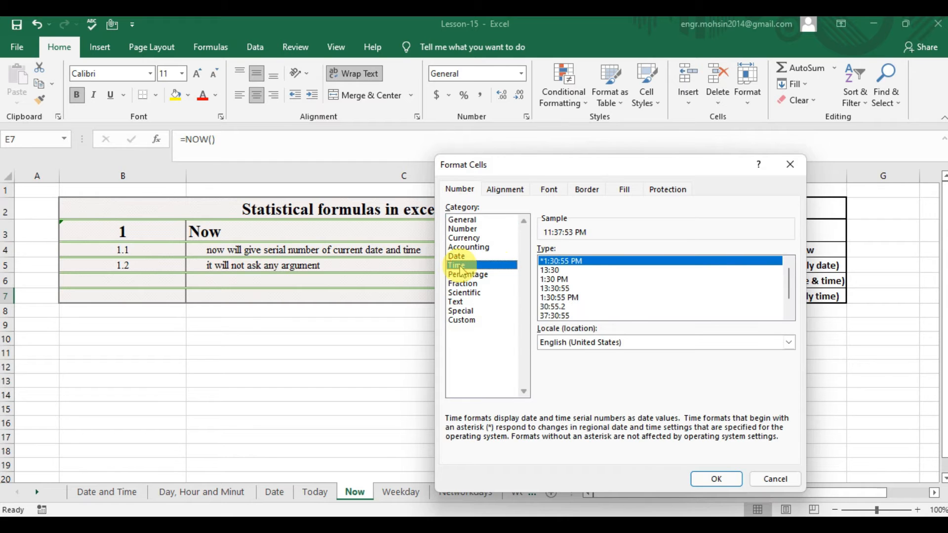
left_click(563, 288)
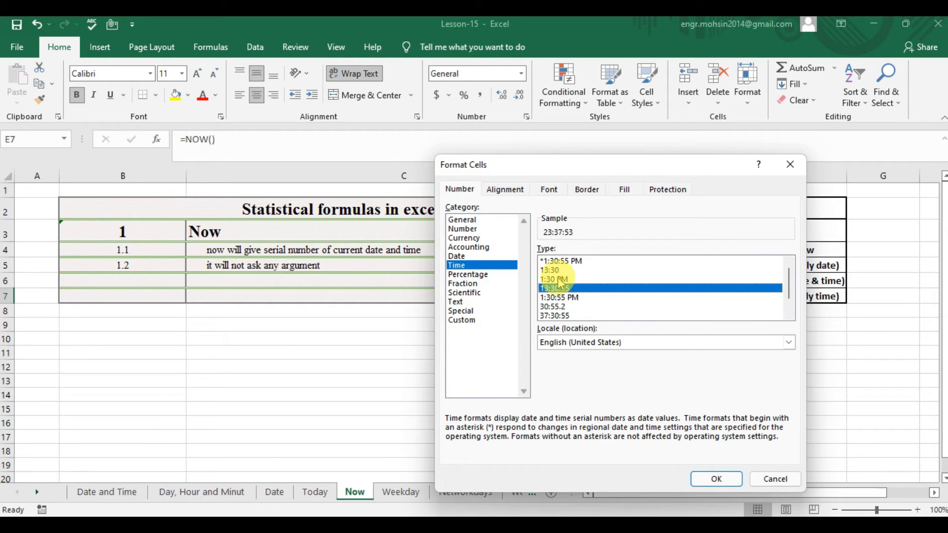
left_click(554, 279)
left_click(716, 477)
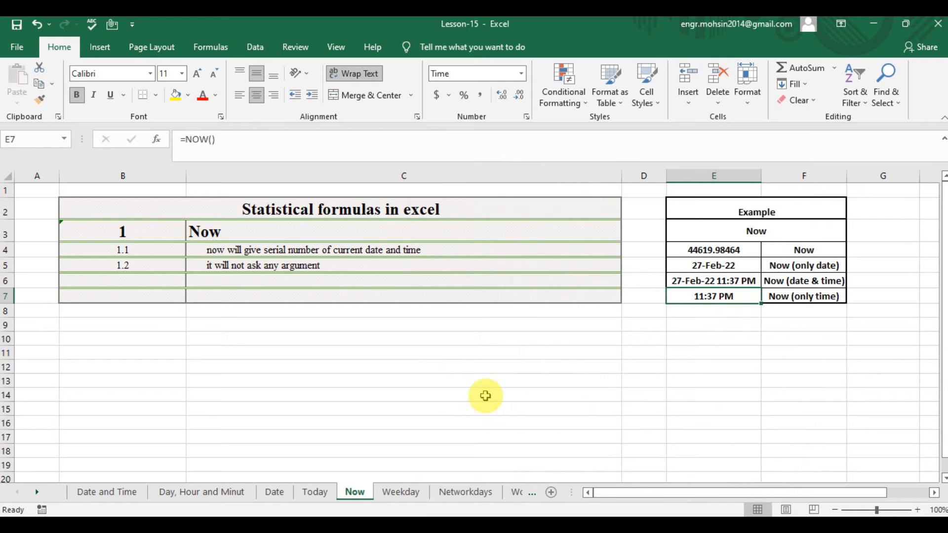
Go to the Weekday sheet and read the notes about the function in cells C4 and C5.
left_click(400, 491)
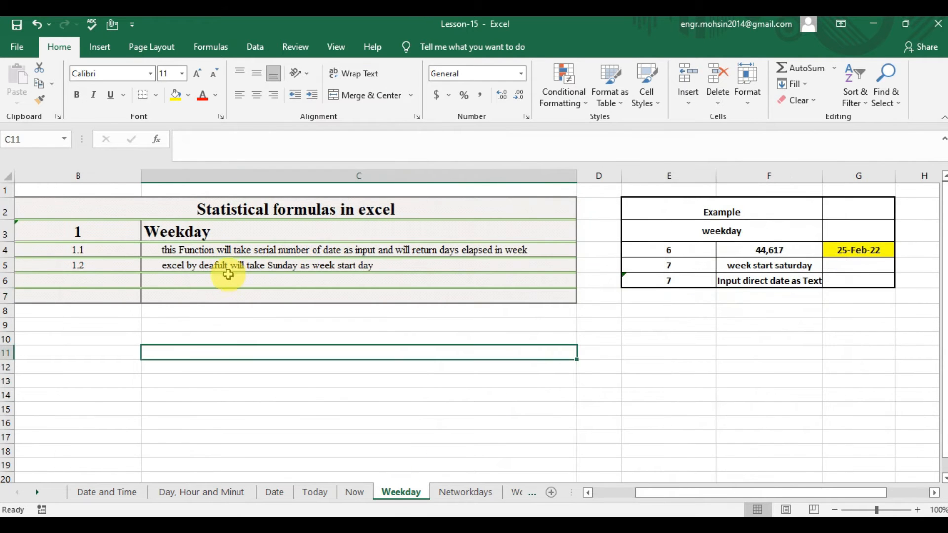
left_click(242, 255)
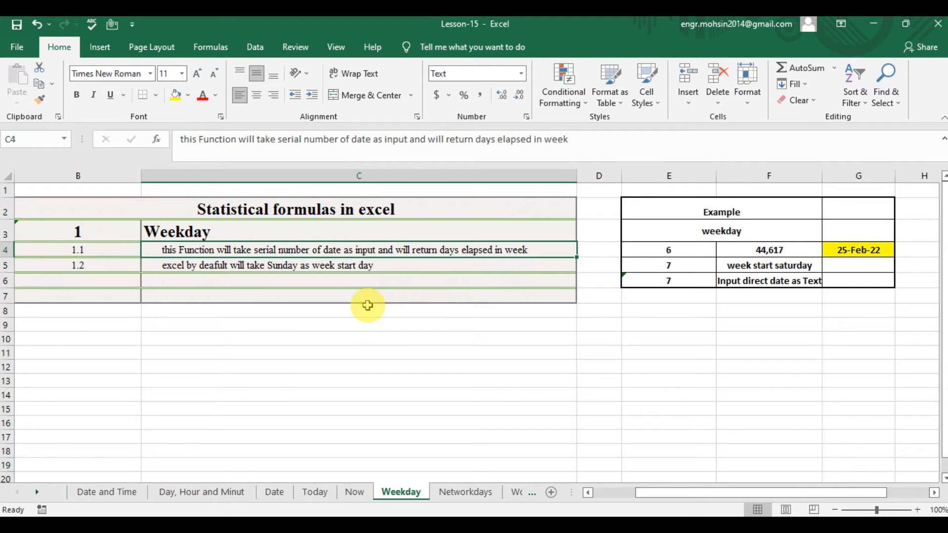
key("Down")
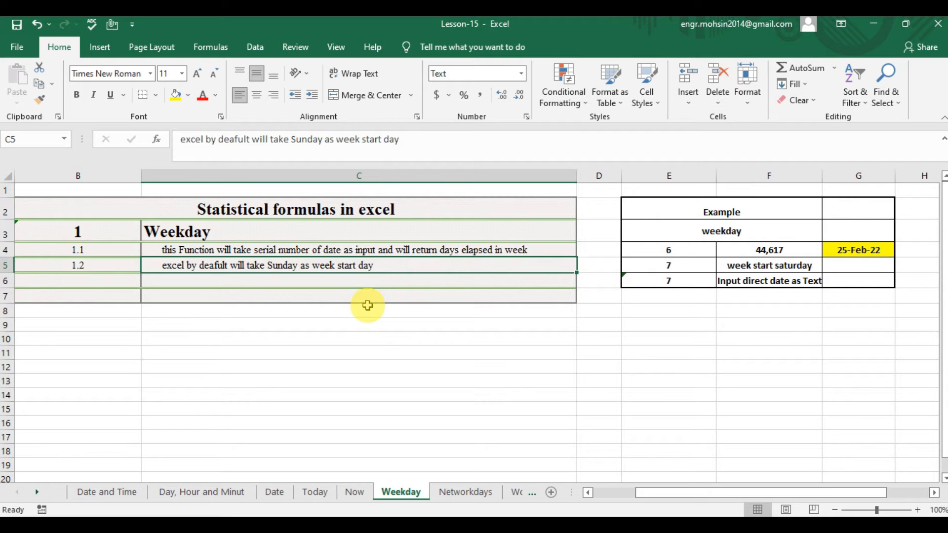
key("Right")
key("Left")
key("Left")
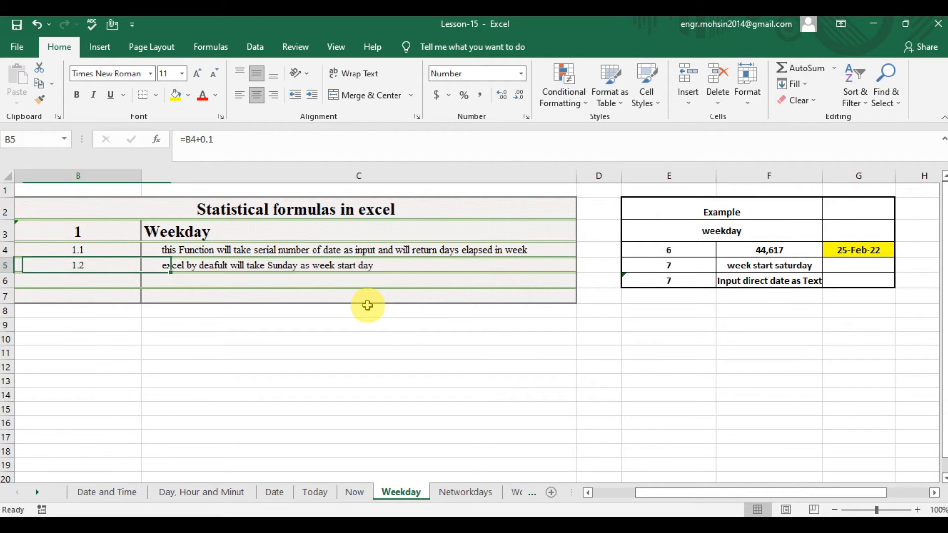
key("Right")
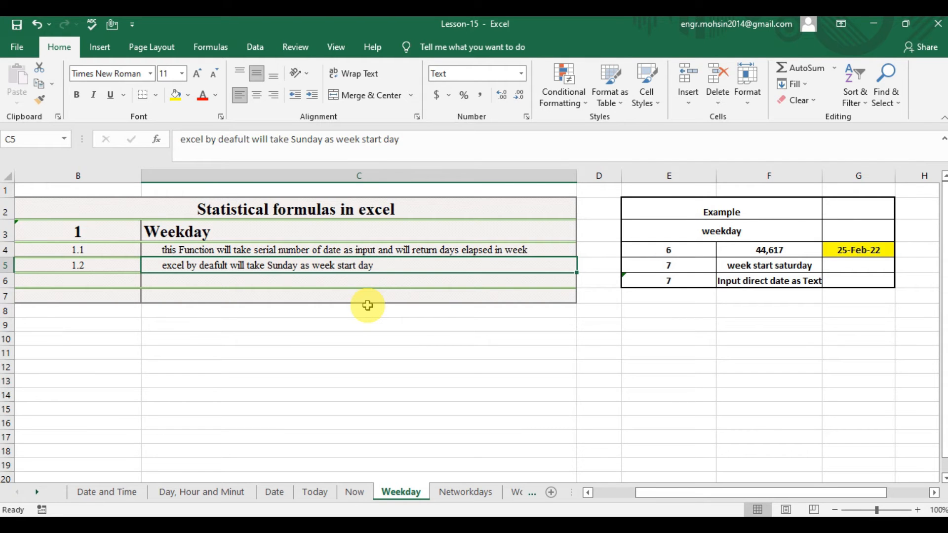
Enter =WEEKDAY(F4) in cell E4, using the serial number in F4 as the argument.
key("Right")
key("Right")
key("Right")
key("Up")
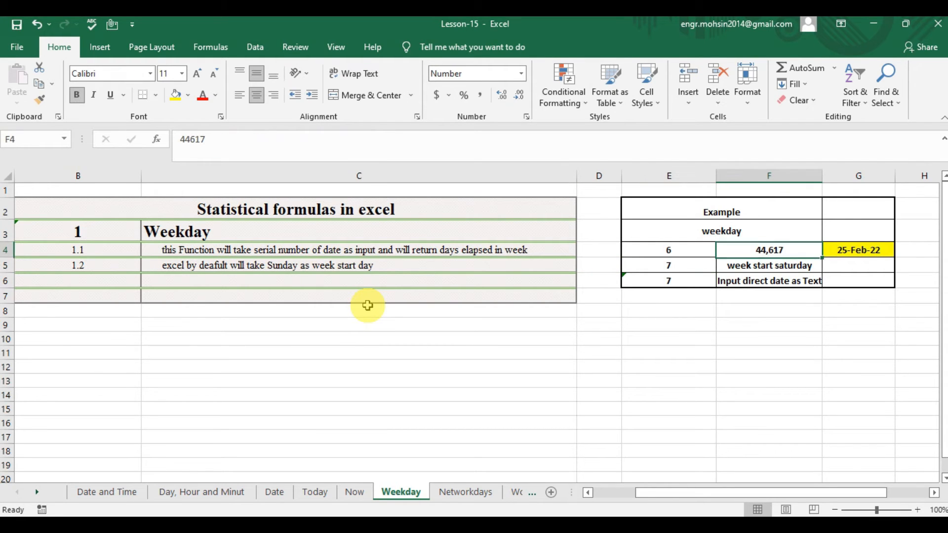
key("Left")
type("=e")
key("BackSpace")
type("EK")
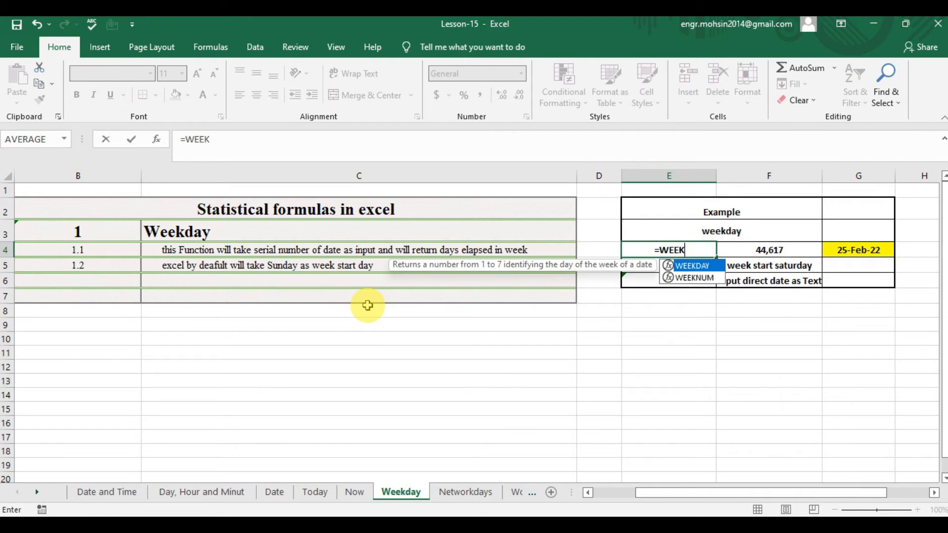
type("DAY(")
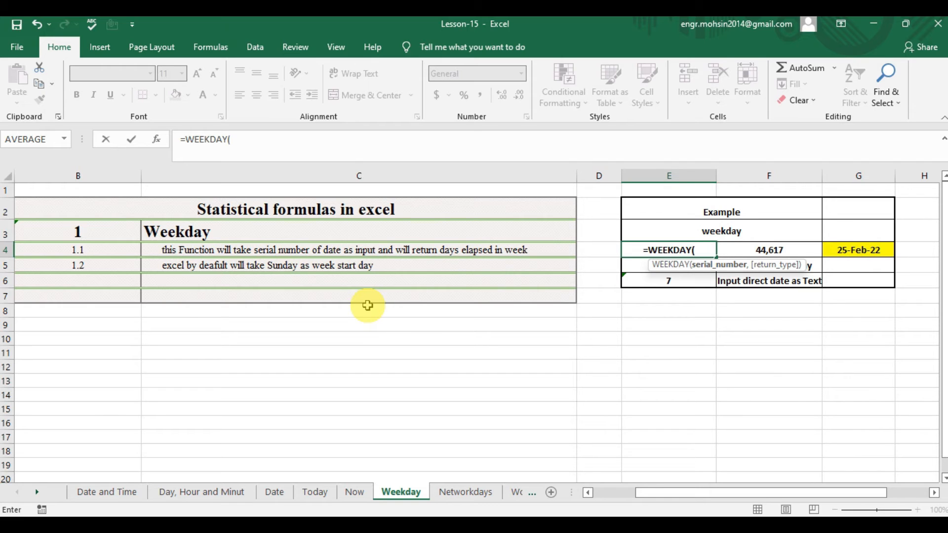
key("Right")
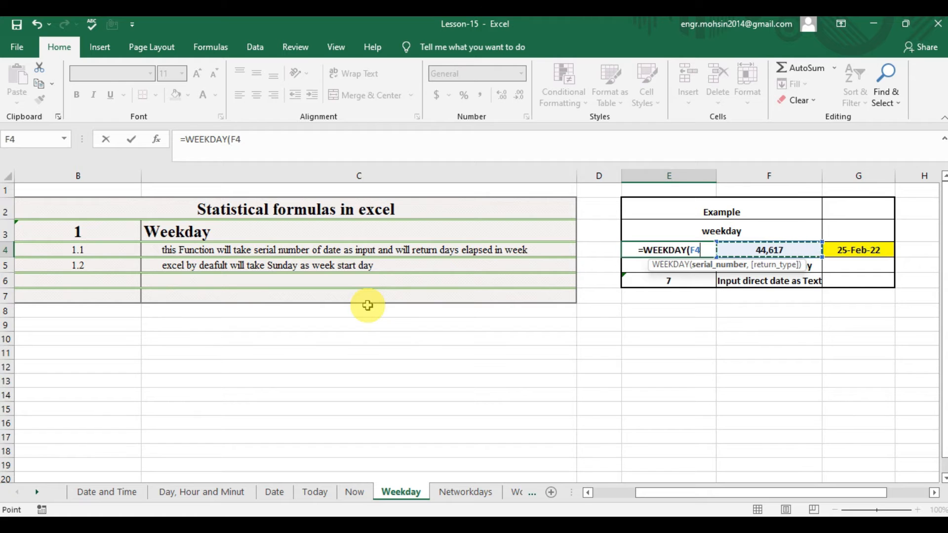
key("Right")
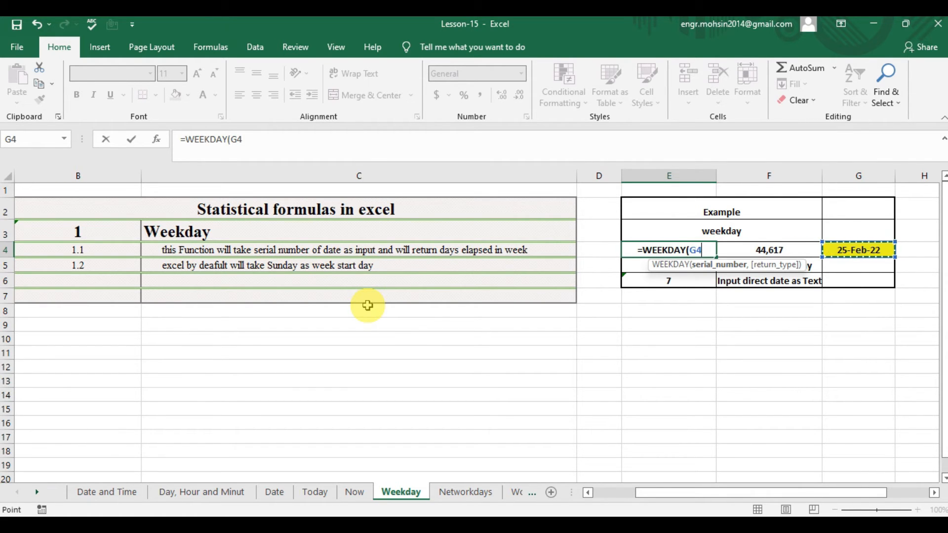
key("Left")
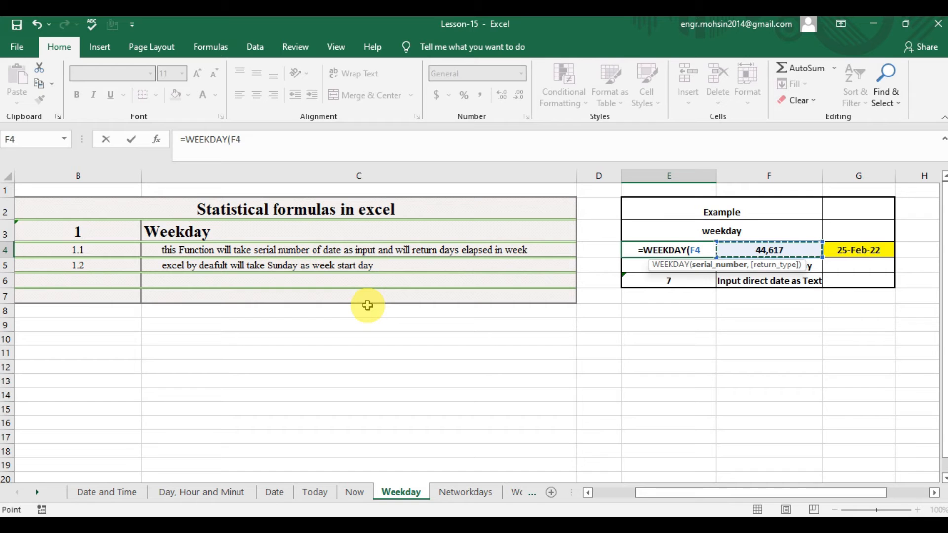
type(")")
key("Return")
key("Up")
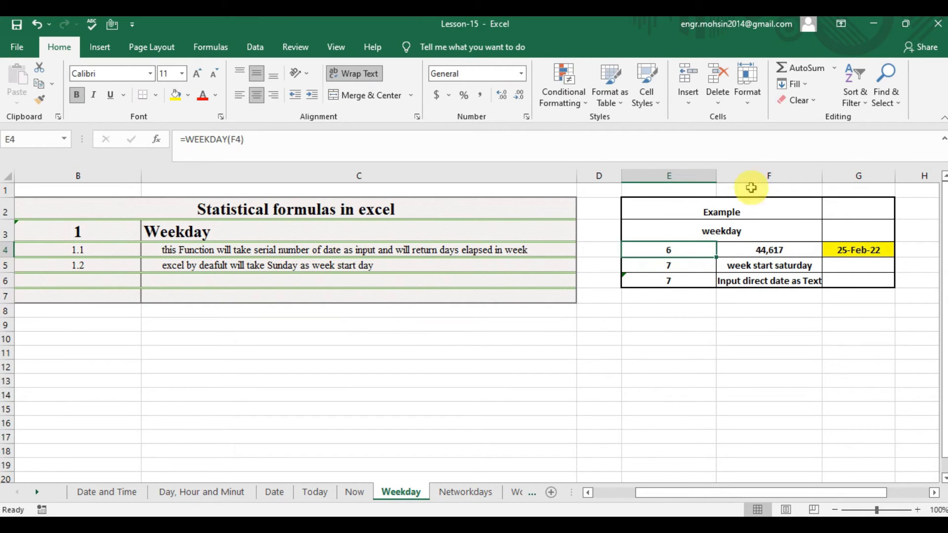
Enter =TEXT(F4,DDDD) in cell F8, below the example table, to convert the serial number to a day name.
left_click(861, 253)
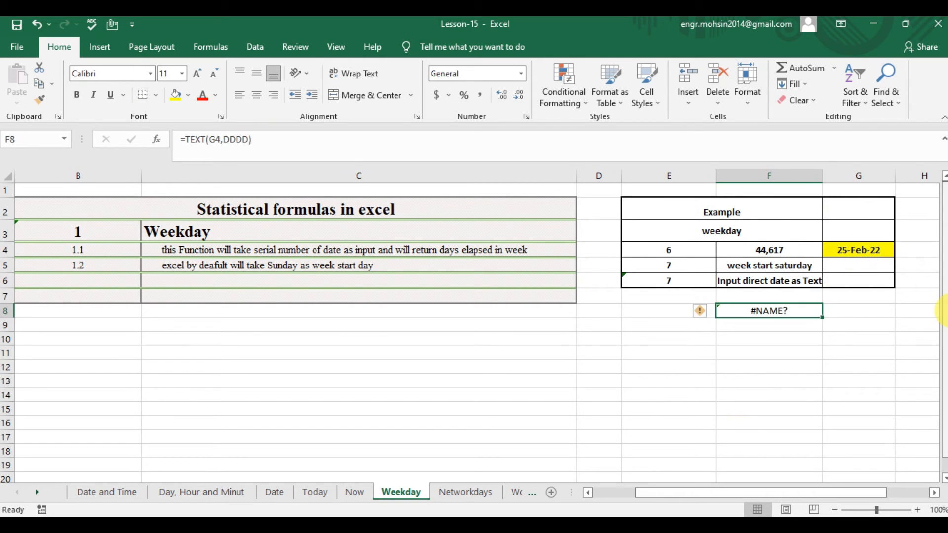
type("=")
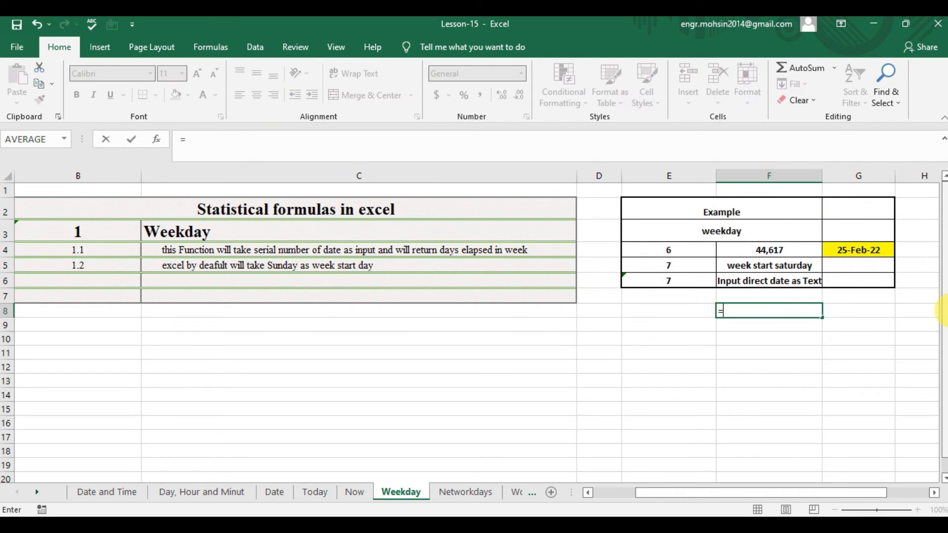
type("TEXT(")
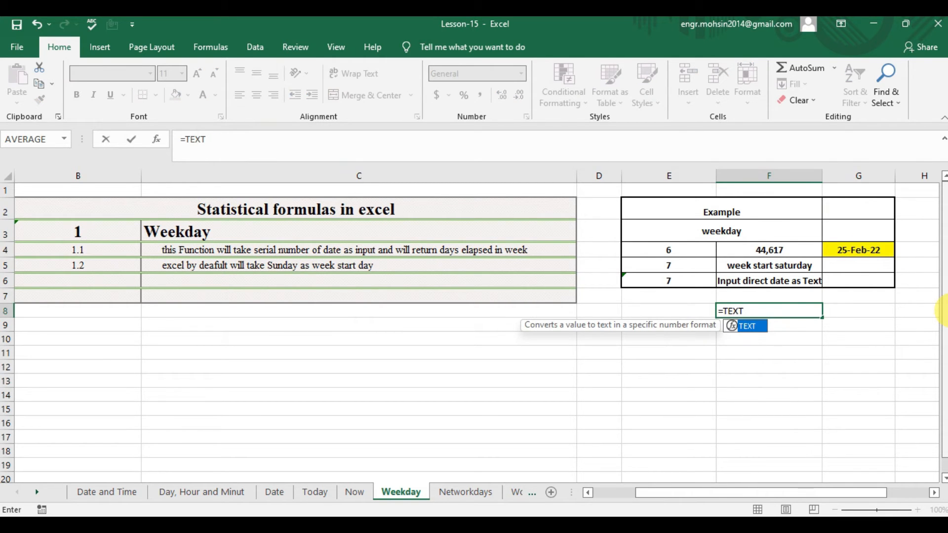
key("Up")
key("Up")
key("Up")
key("Up")
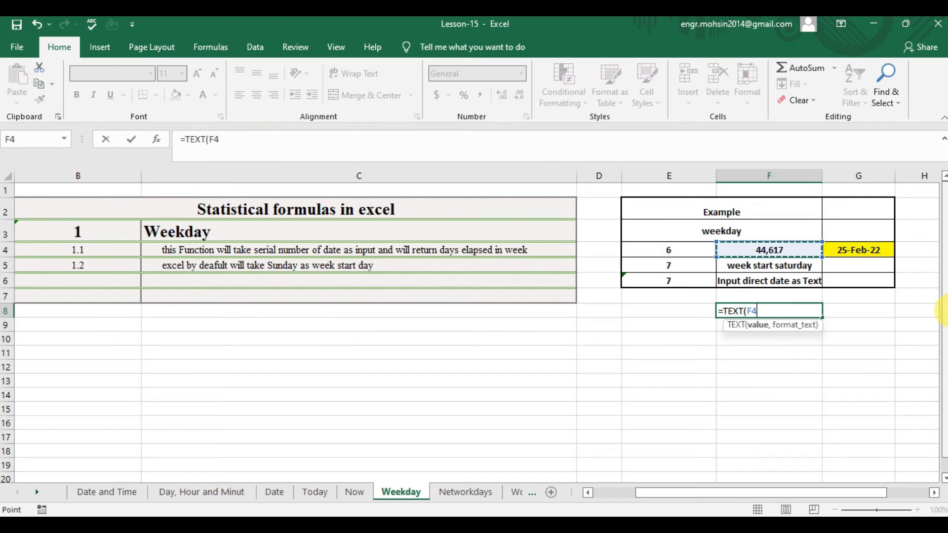
type(",")
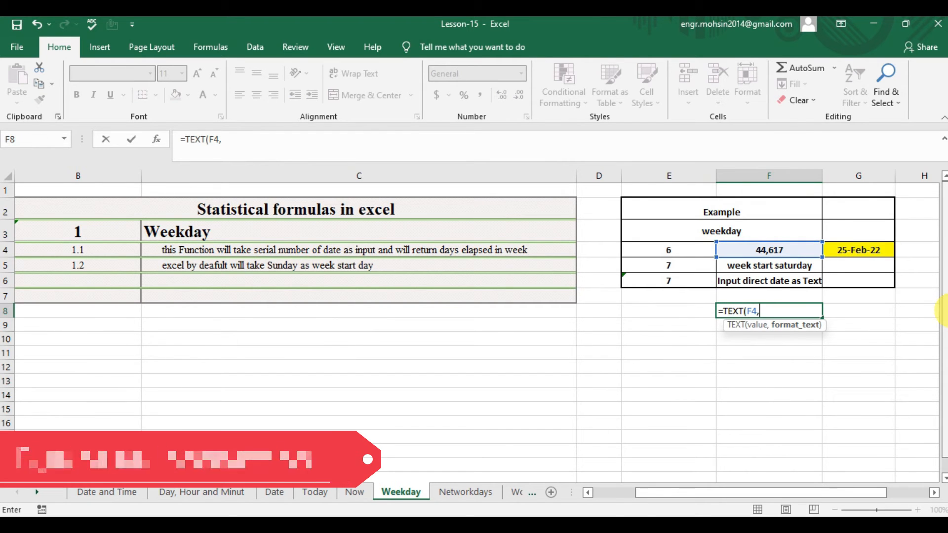
type("DDD")
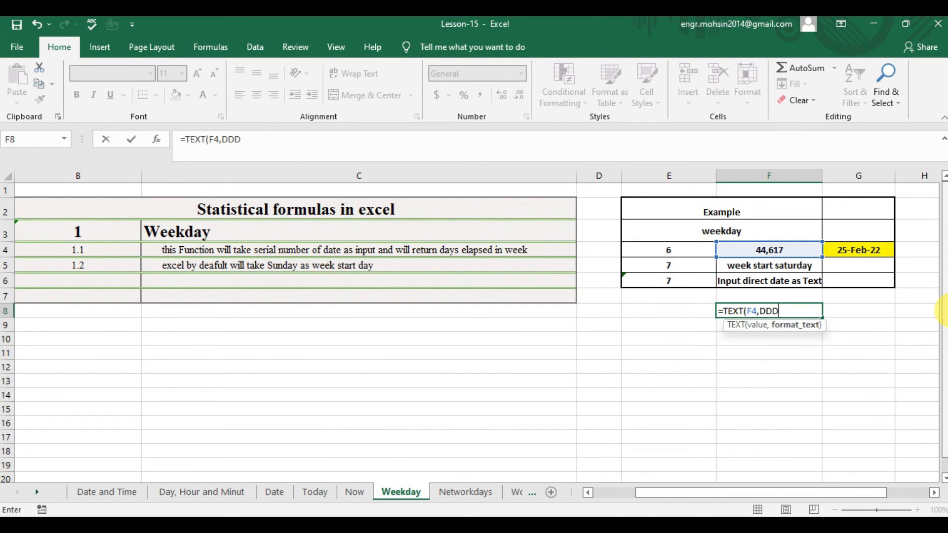
type("D)")
key("Return")
key("Up")
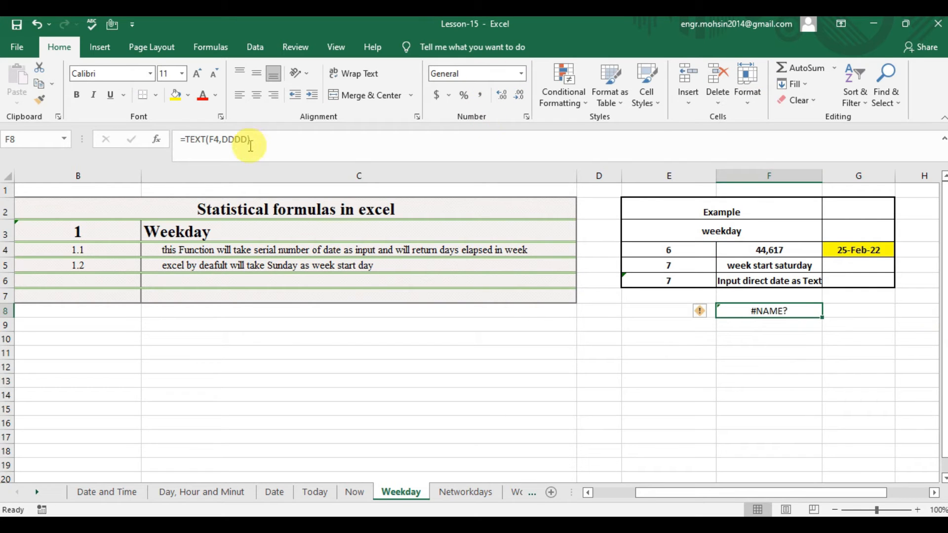
Correct the formula in F8 to =TEXT(F4,"DDDD") by enclosing the format code in quotation marks.
left_click(226, 141)
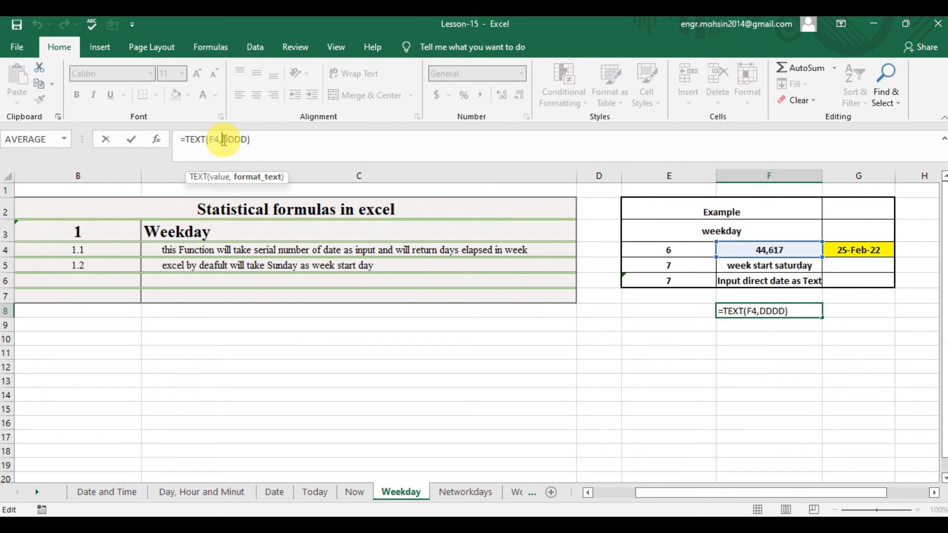
type("\"")
key("Right")
key("Right")
key("Right")
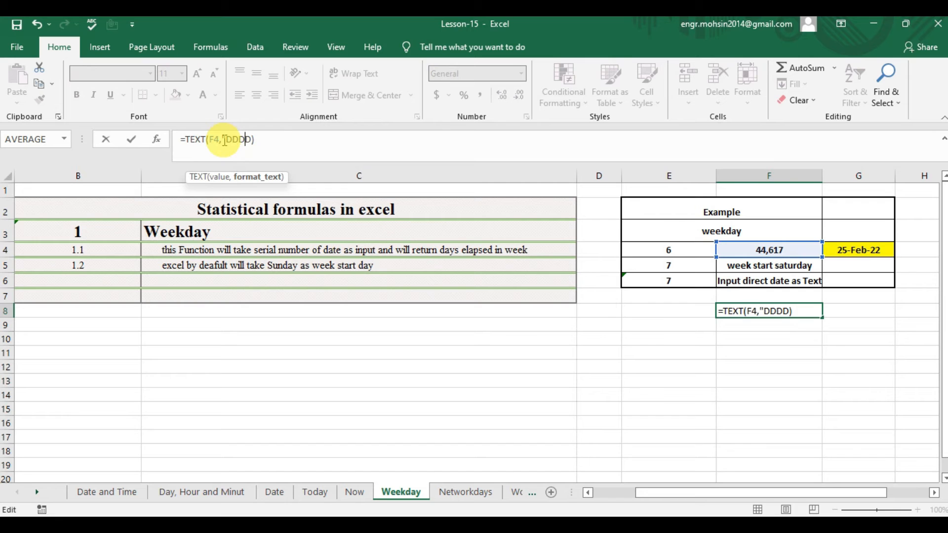
type("\"")
key("Return")
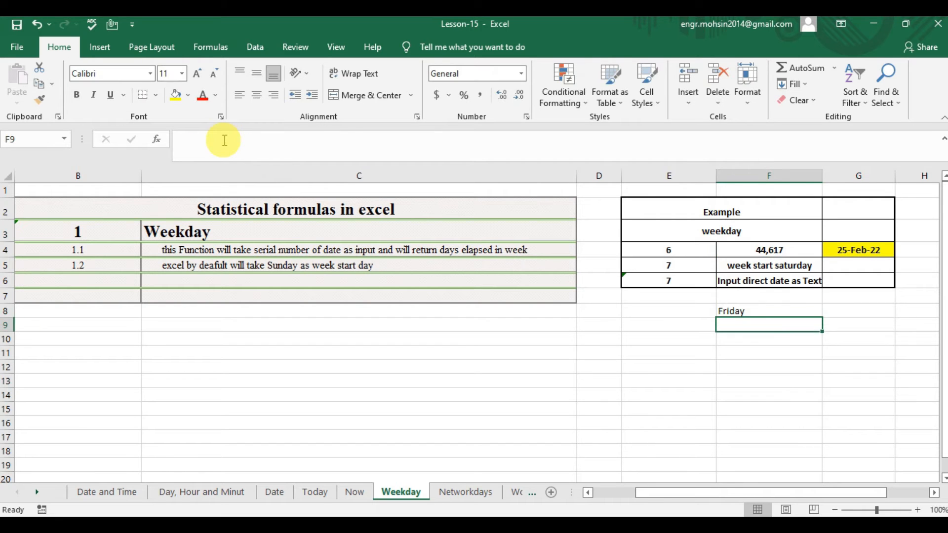
key("Up")
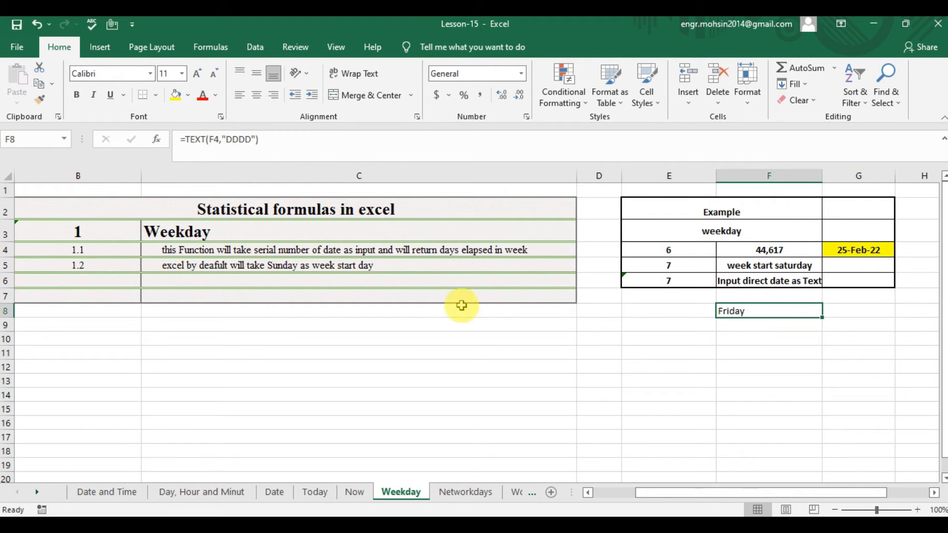
Compare the WEEKDAY result in E4 with the date in G4, the day name in F8 and the week-start notes in C5 and F5.
left_click(782, 339)
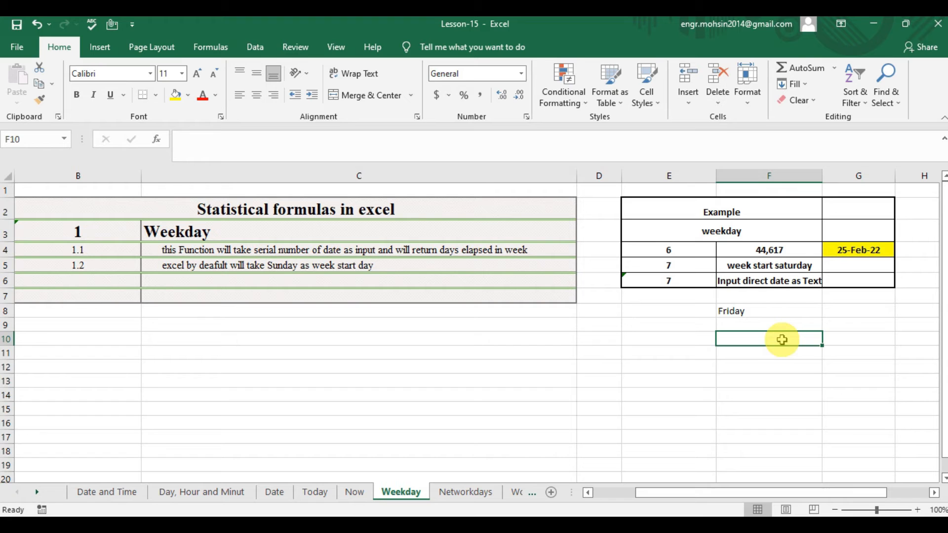
left_click(281, 265)
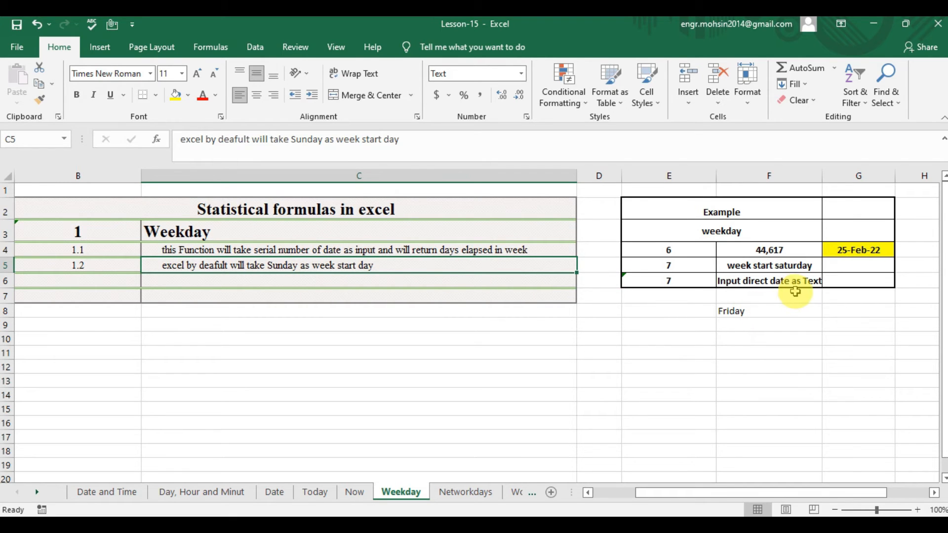
left_click(777, 265)
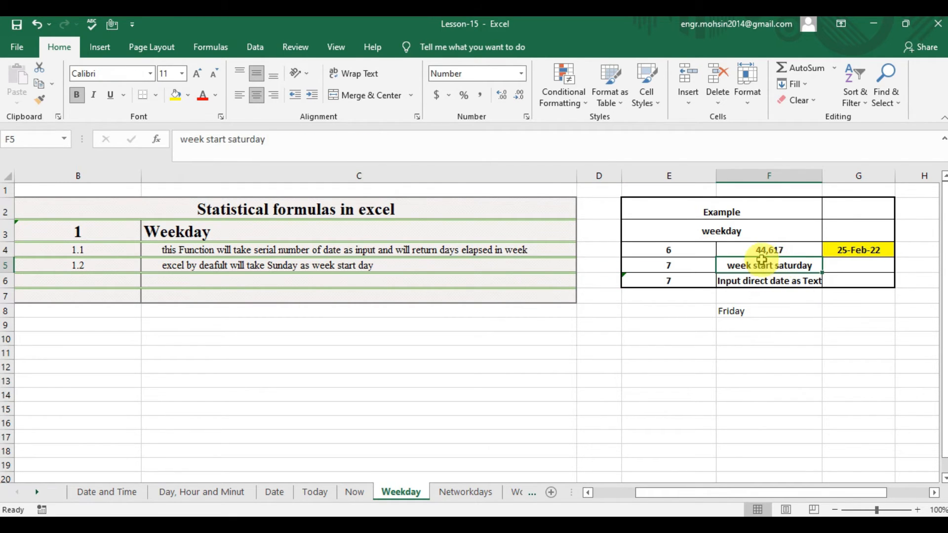
left_click(770, 248)
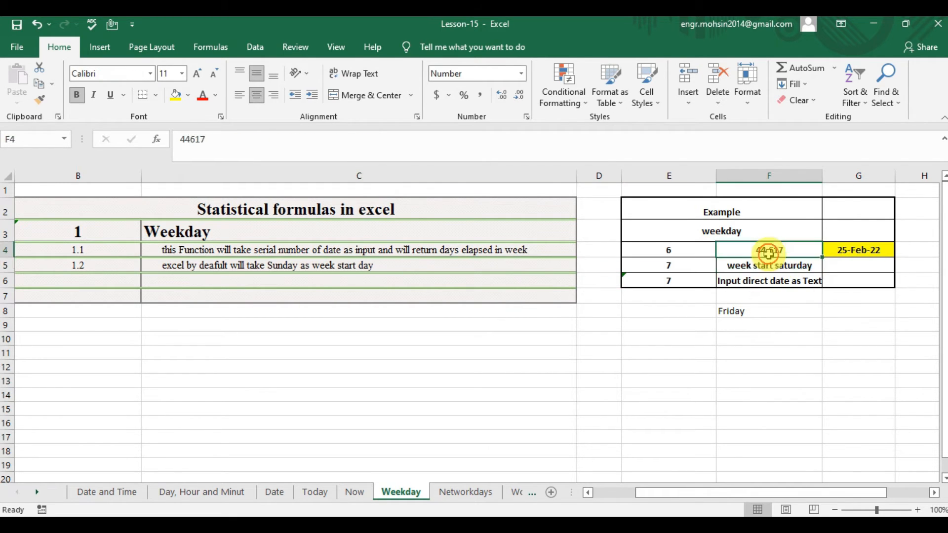
left_click(845, 249)
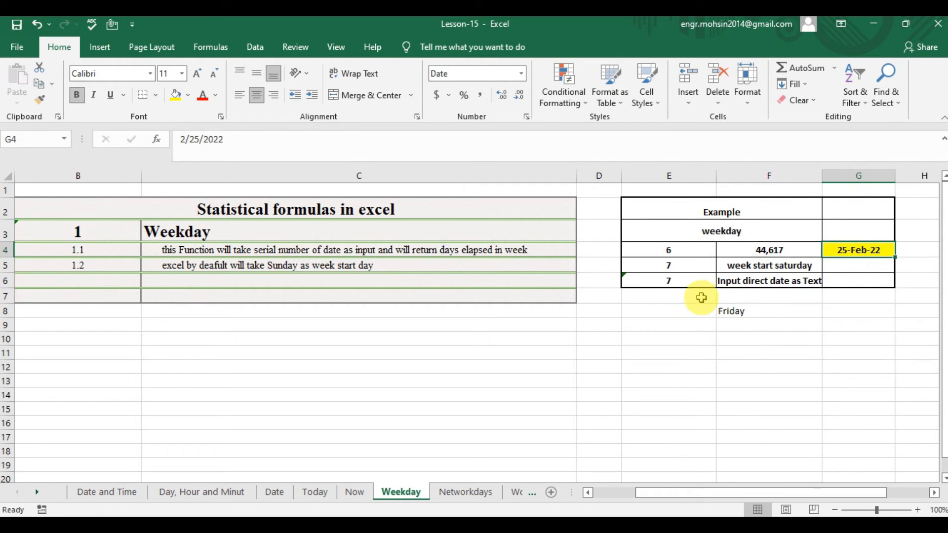
left_click(729, 316)
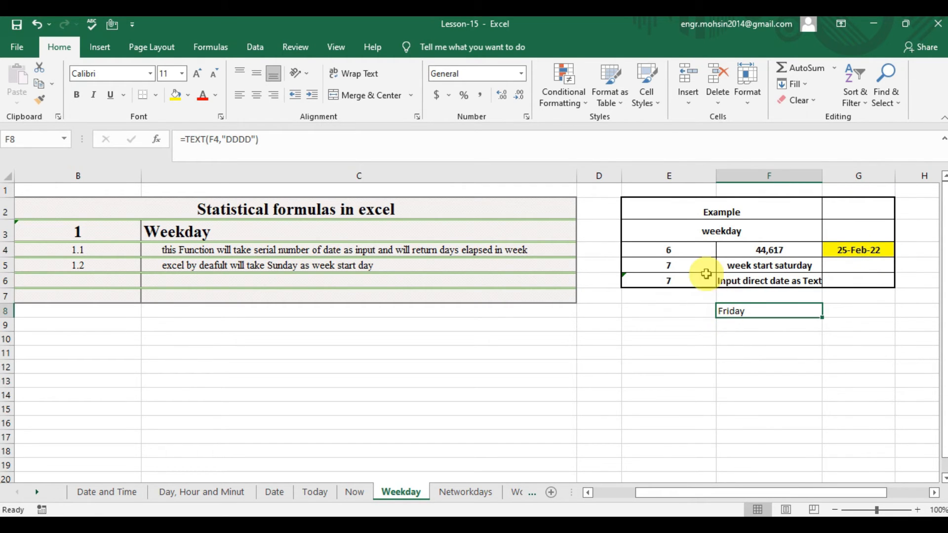
left_click(688, 250)
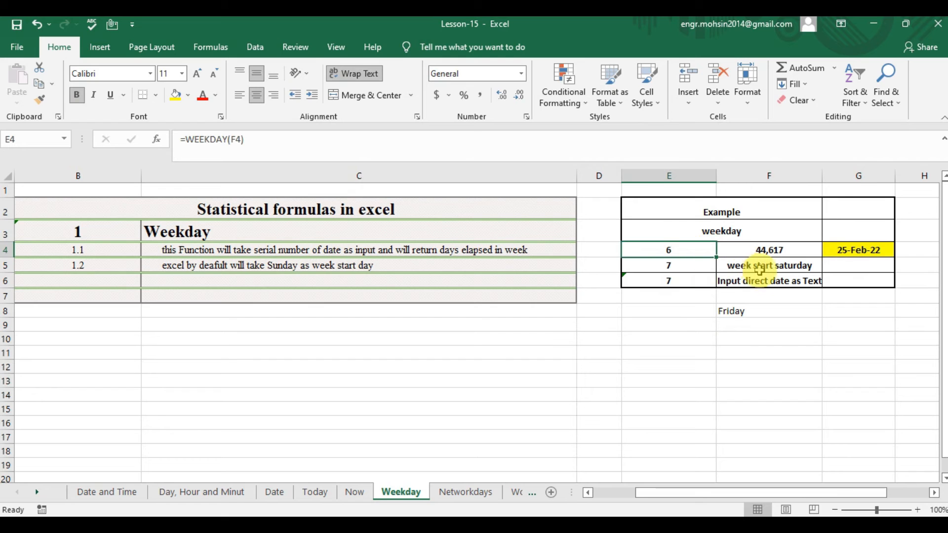
left_click(799, 267)
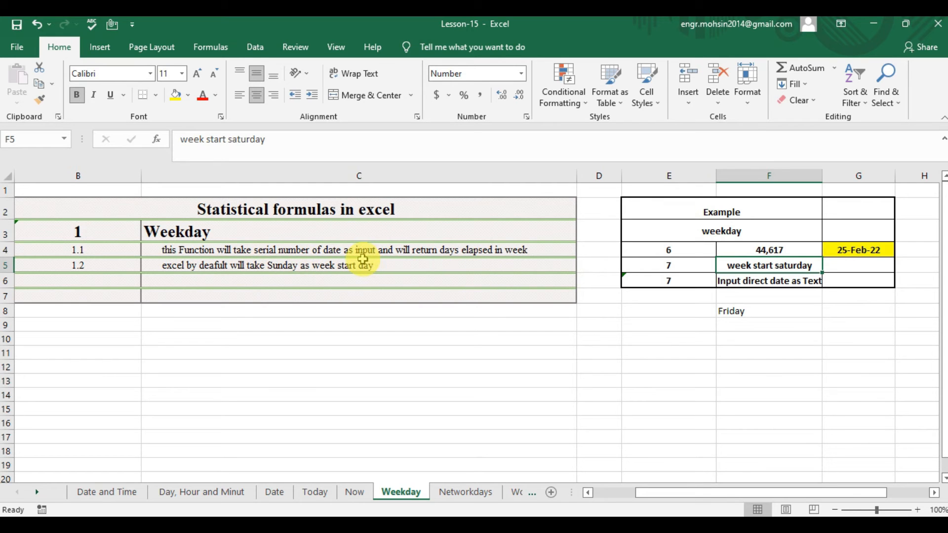
Re-enter the WEEKDAY formula in cell E5 with F4 as the serial number, continuing to its return type argument.
left_click(640, 268)
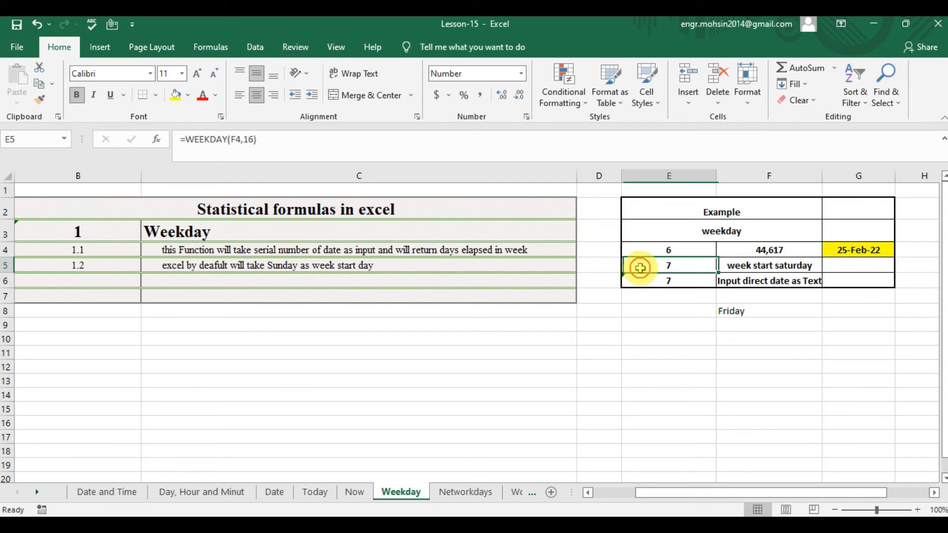
type("=W")
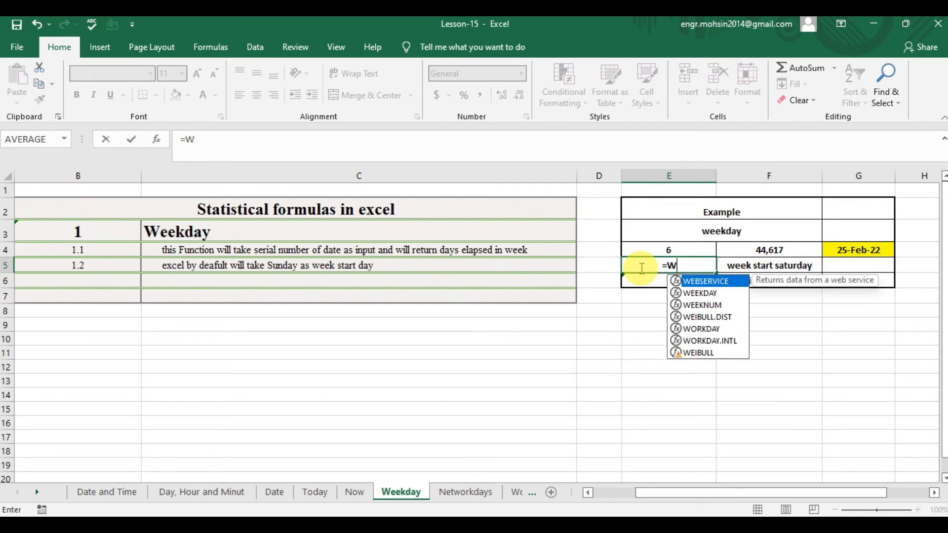
type("EEKD")
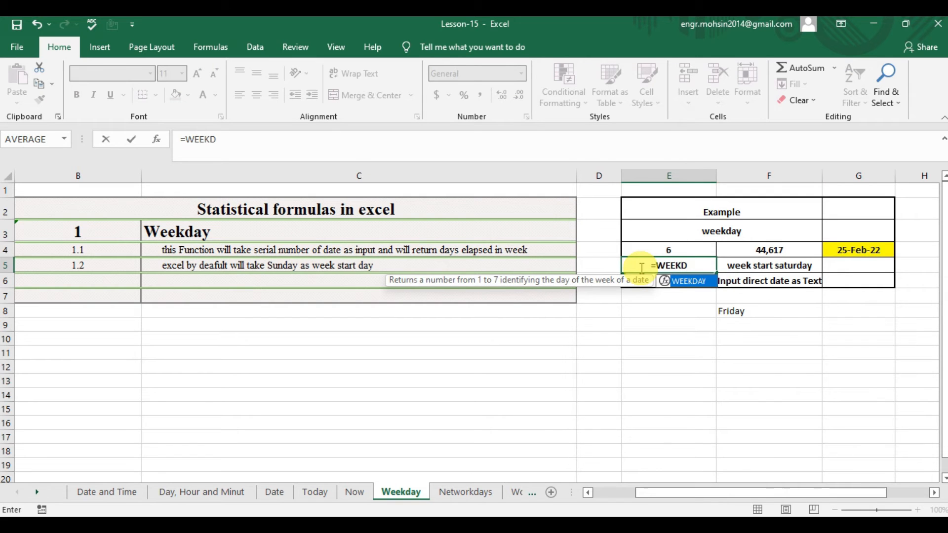
key("Tab")
key("Right")
key("Right")
key("Up")
key("Left")
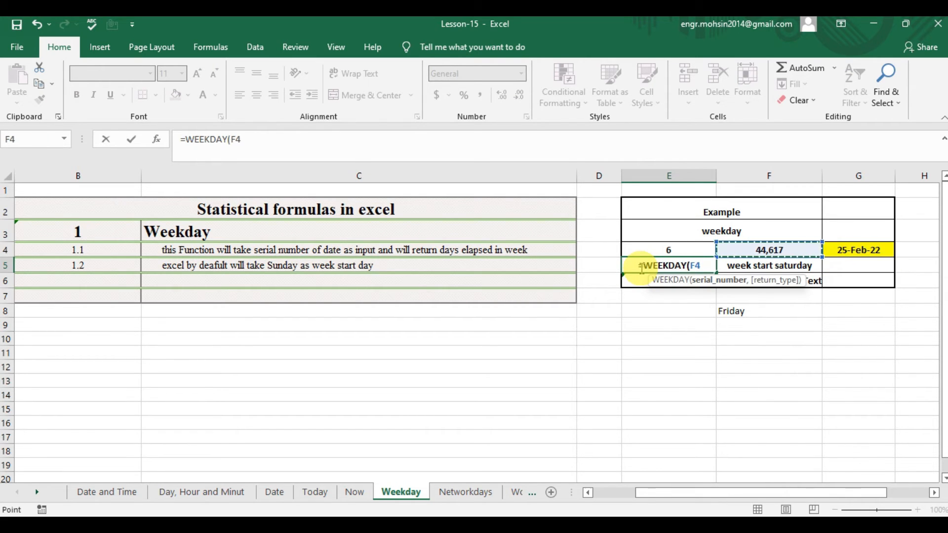
type(",")
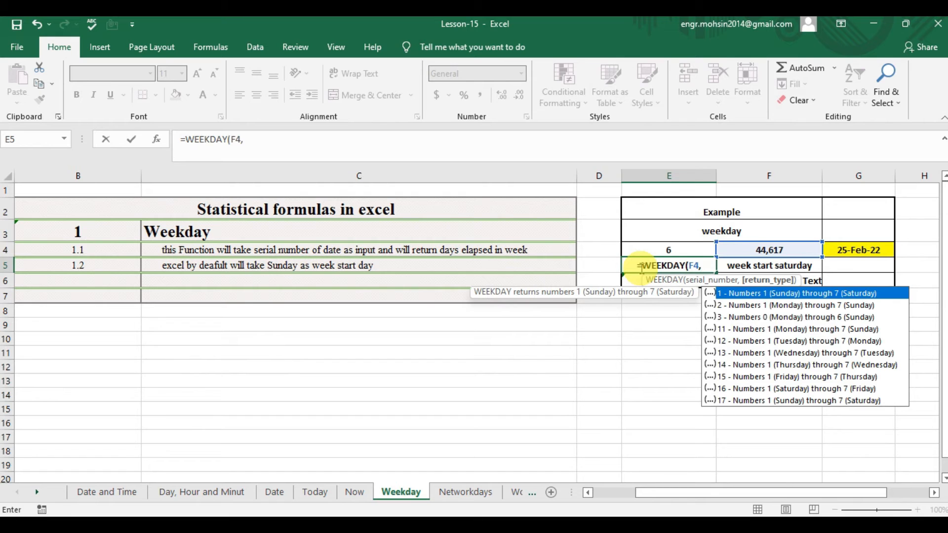
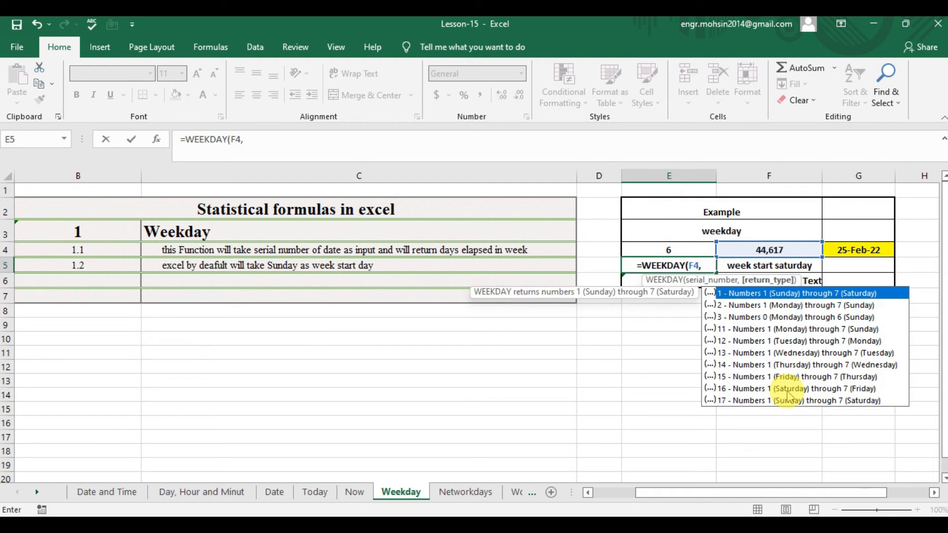
Complete the WEEKDAY formula in E5 with return type 16, numbering days 1 (Saturday) through 7 (Friday).
left_click(855, 394)
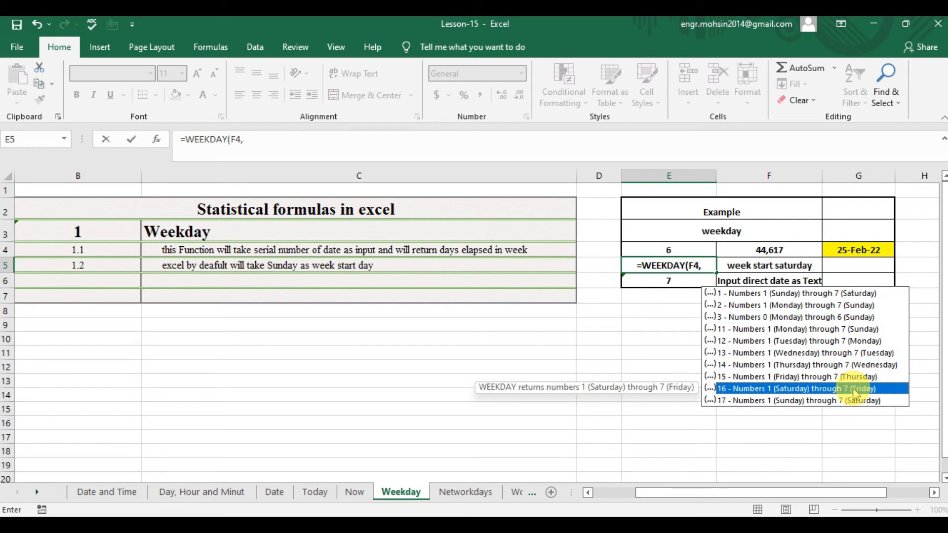
double_click(853, 389)
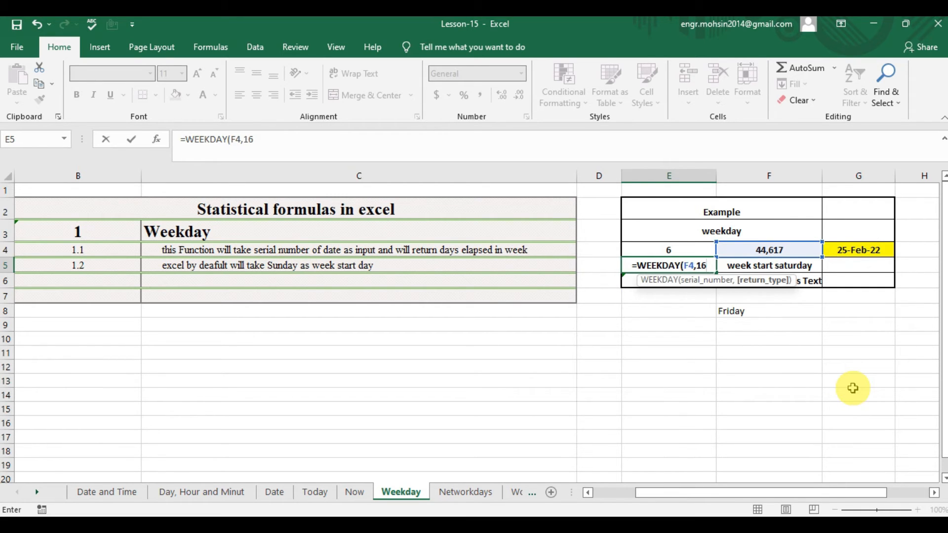
type(")")
key("Return")
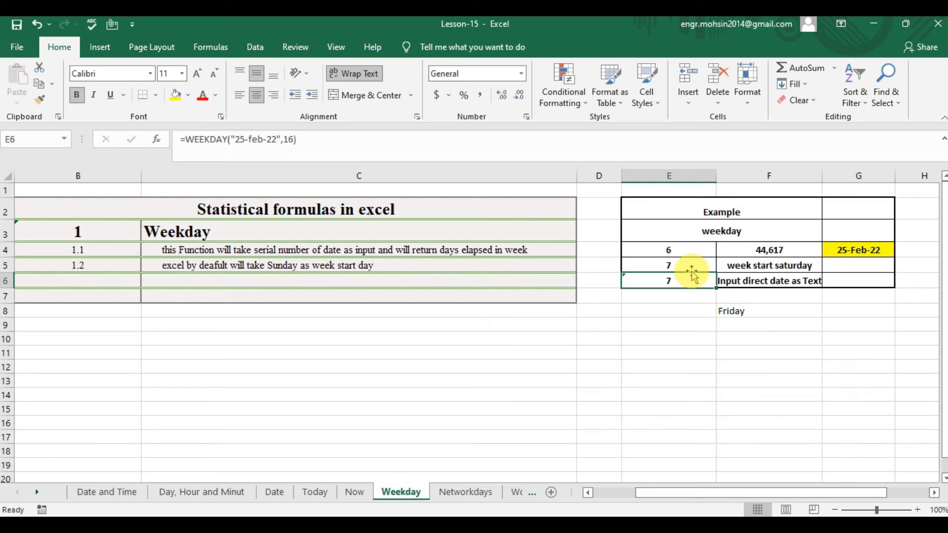
left_click(672, 263)
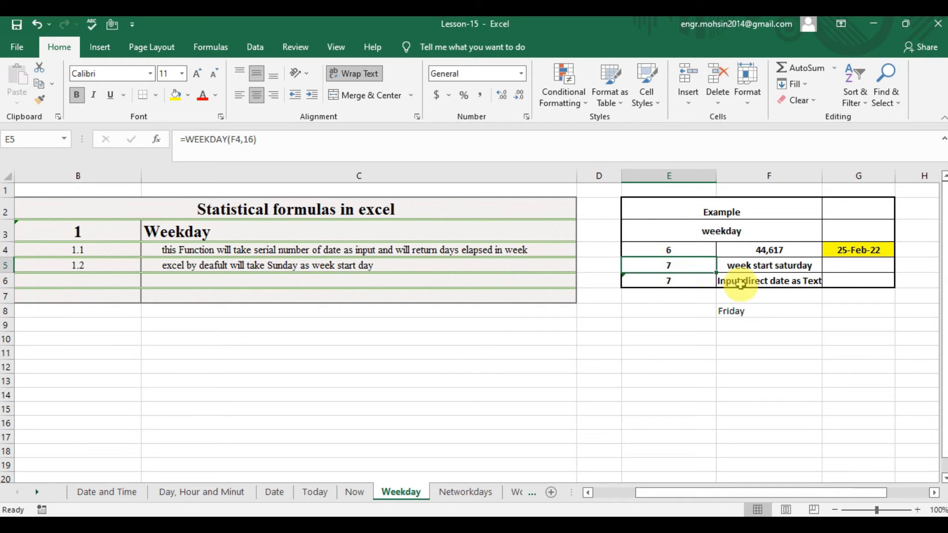
Replace the formula in E6 with =WEEKDAY("25-2-2022",16), giving the date directly as text.
left_click(772, 281)
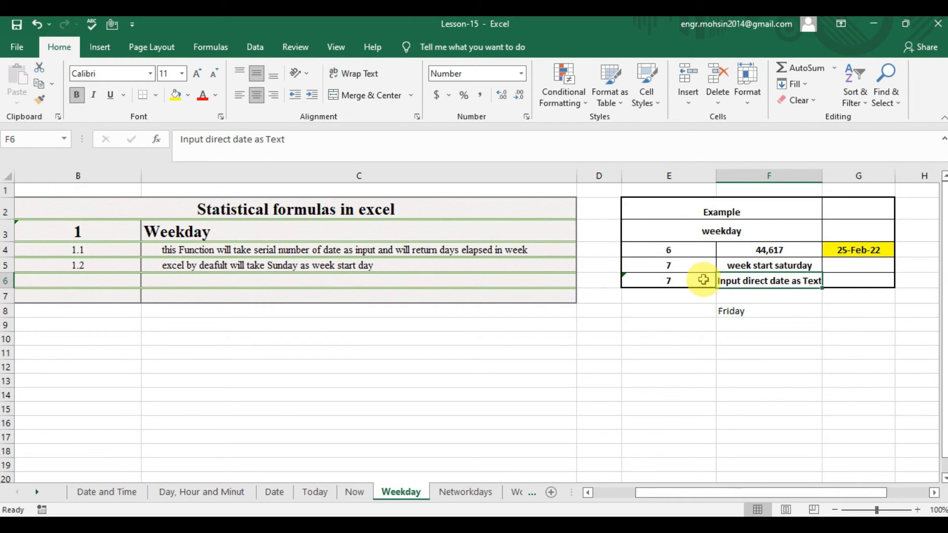
left_click(703, 280)
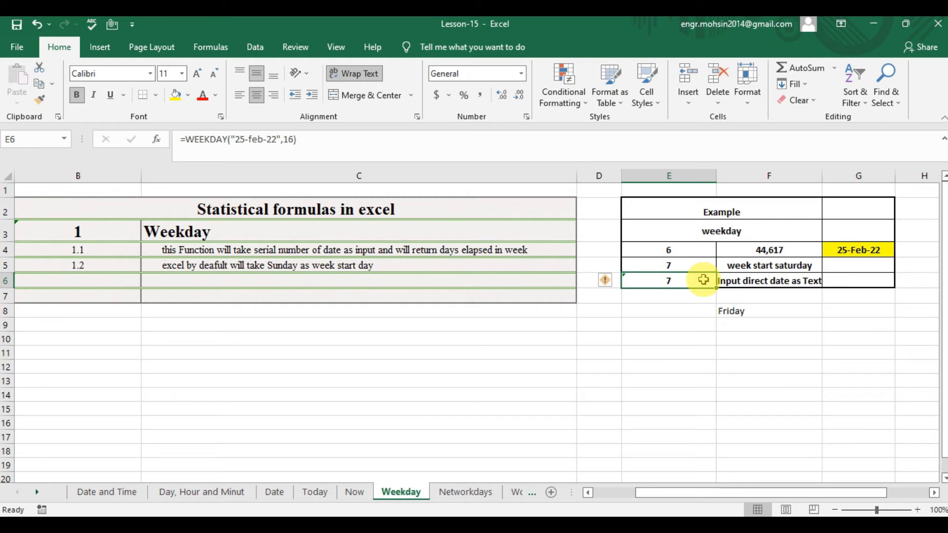
type("=WEE")
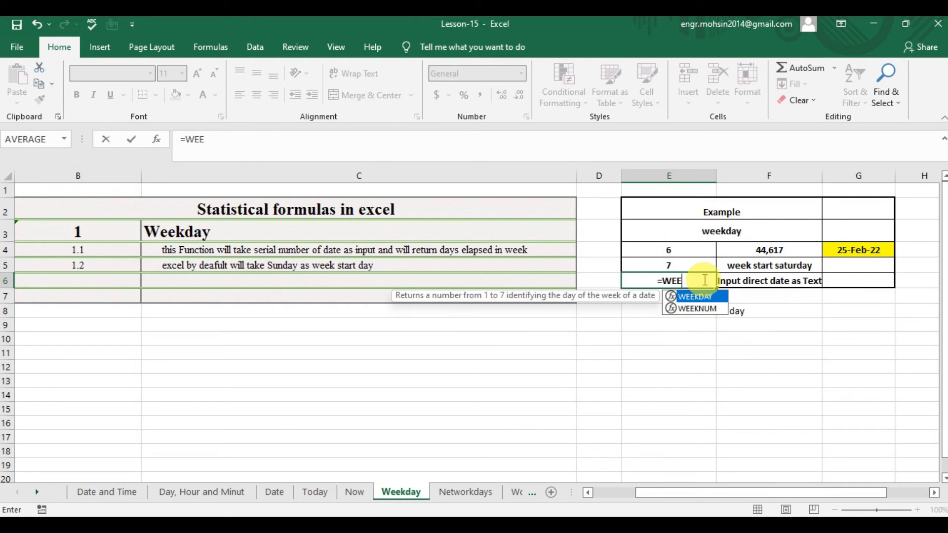
type("D")
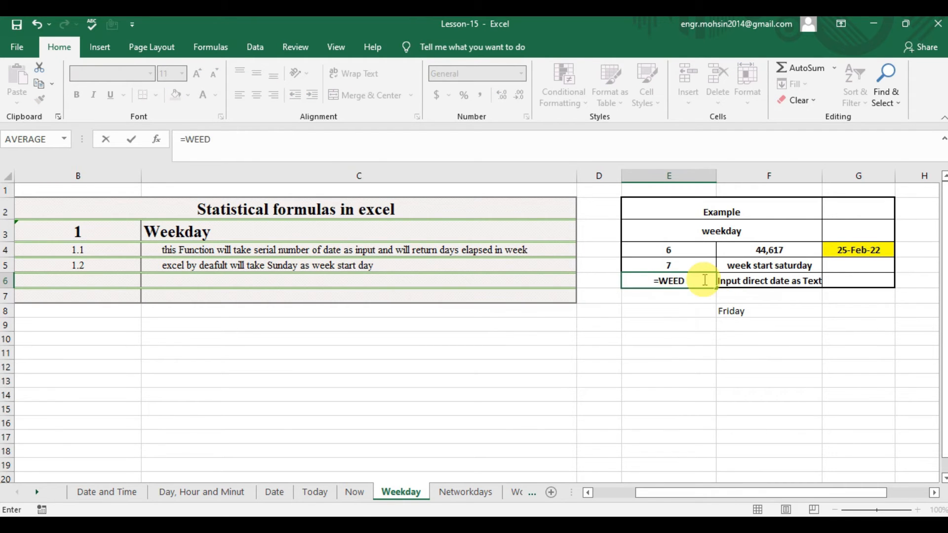
key("BackSpace")
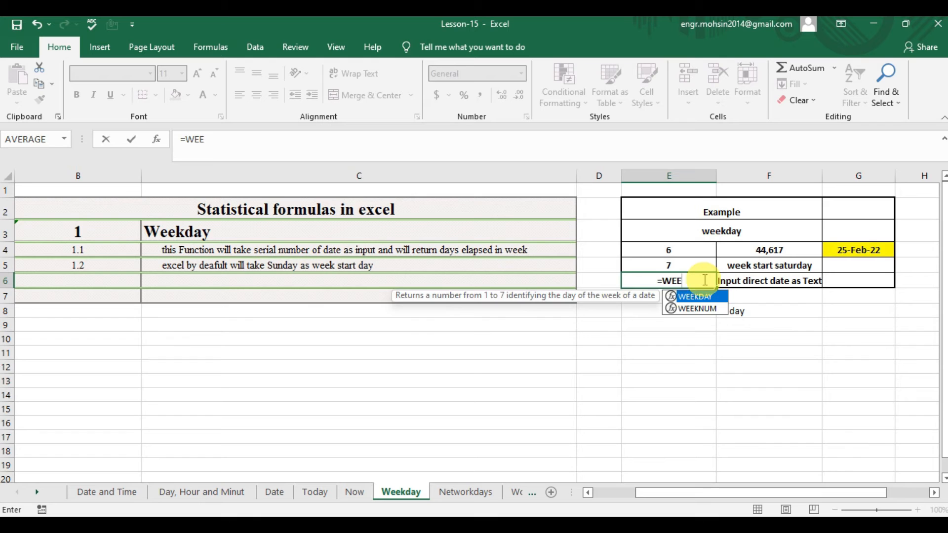
key("Tab")
type("\"")
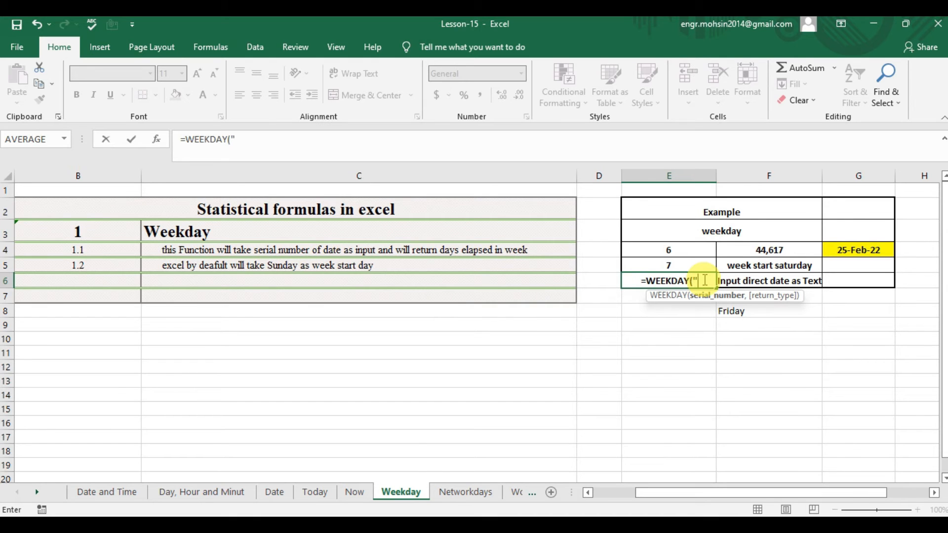
type("25")
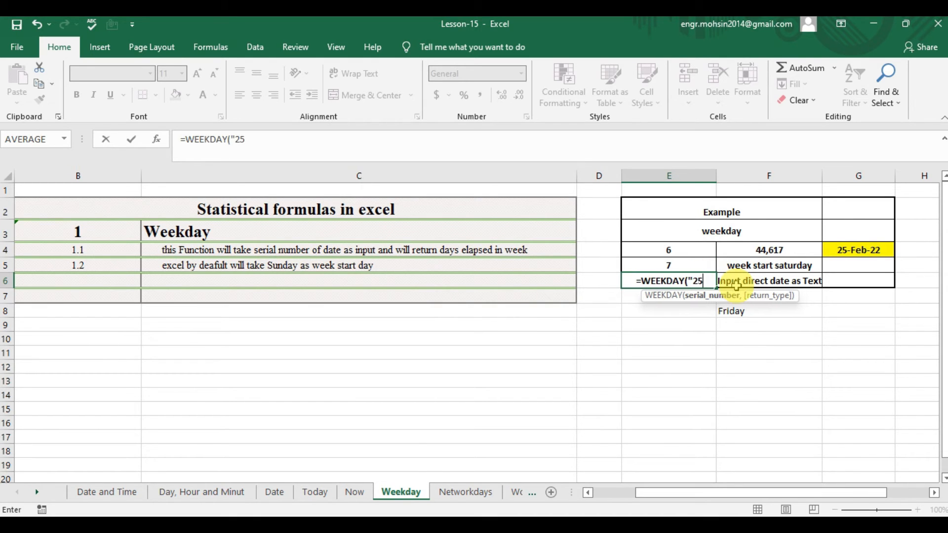
type("-2-20")
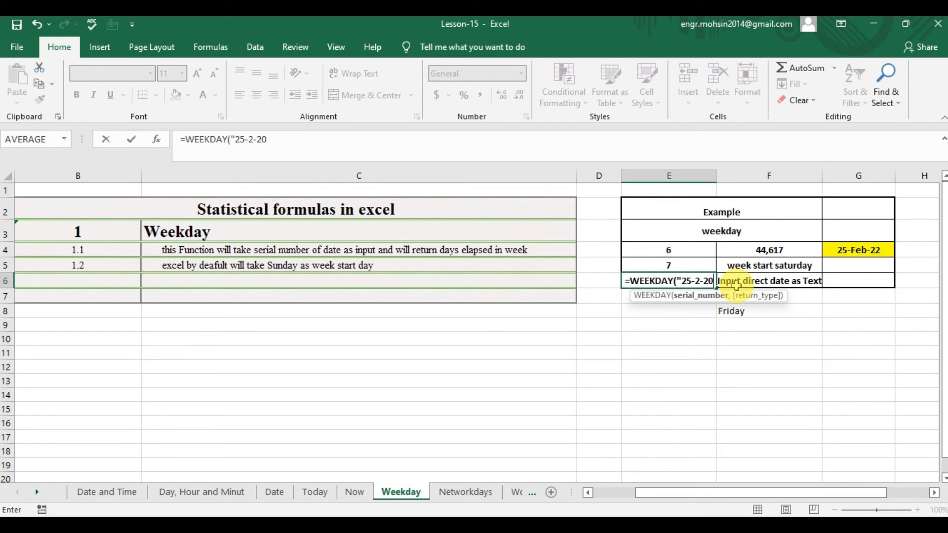
type("22\"")
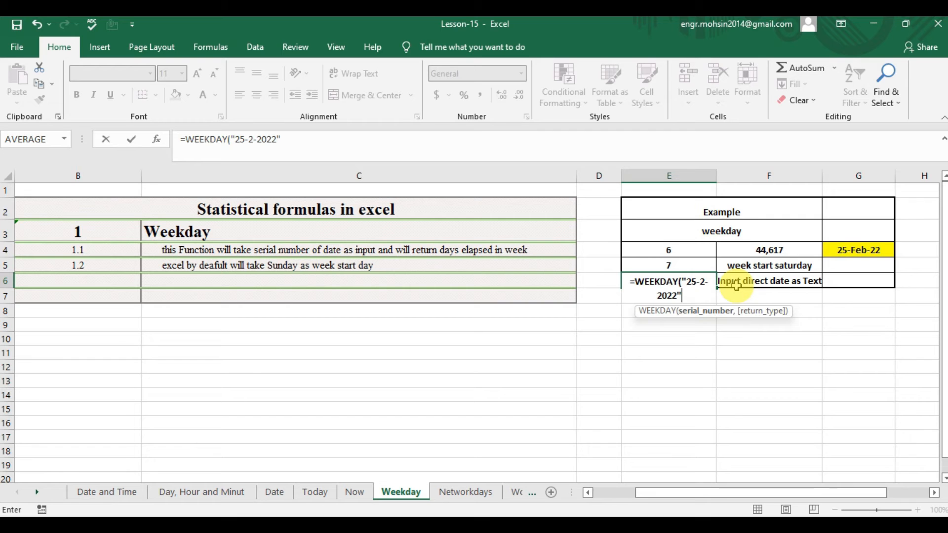
type(",")
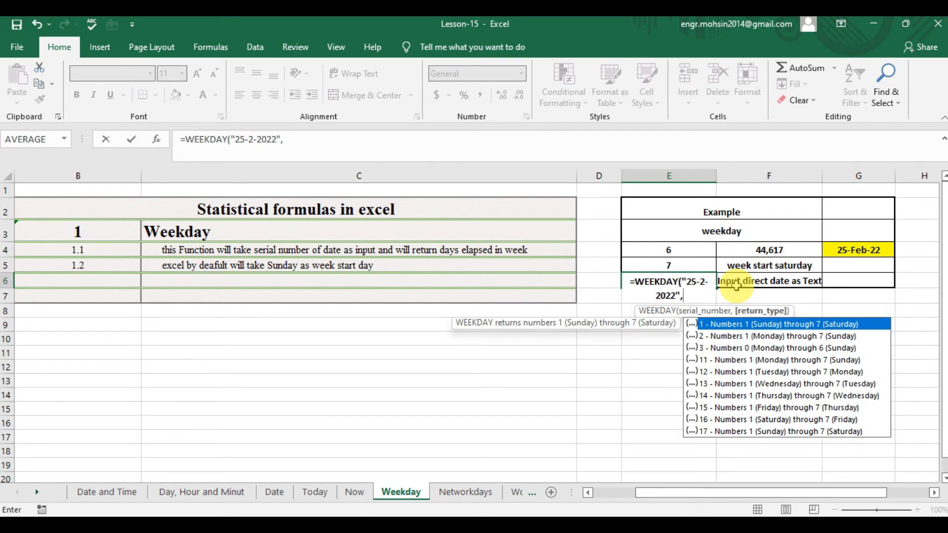
type("16")
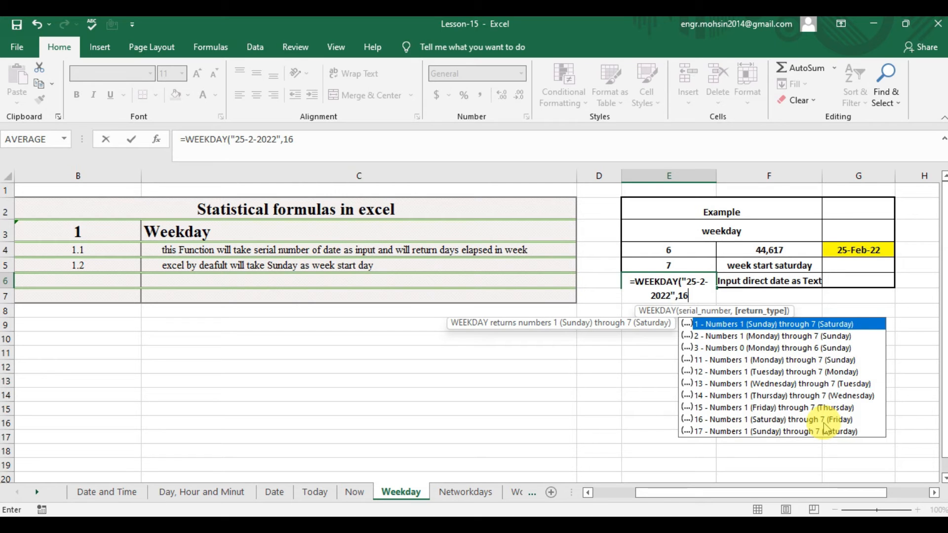
type(")")
key("Return")
key("Up")
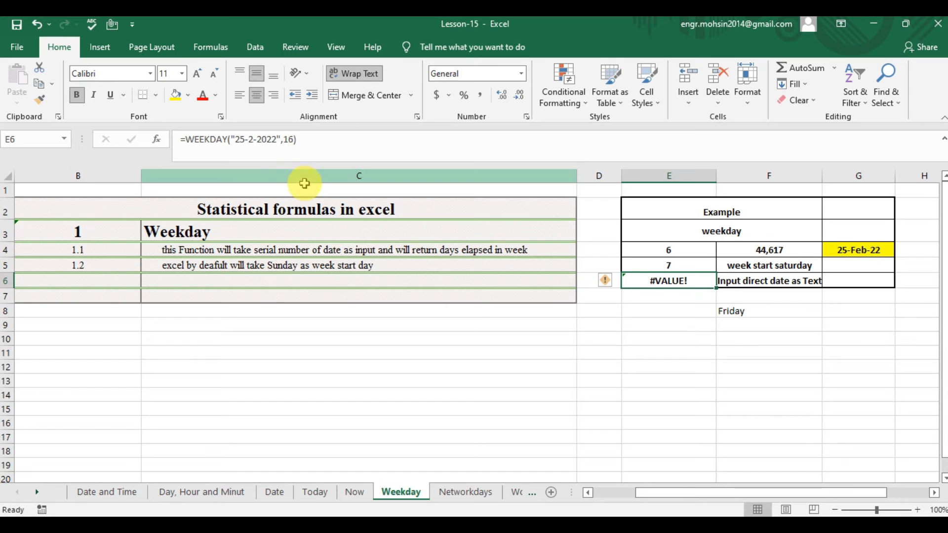
Correct the text date in the E6 formula to month-first order, making it =WEEKDAY("2-25-2022",16).
left_click(252, 139)
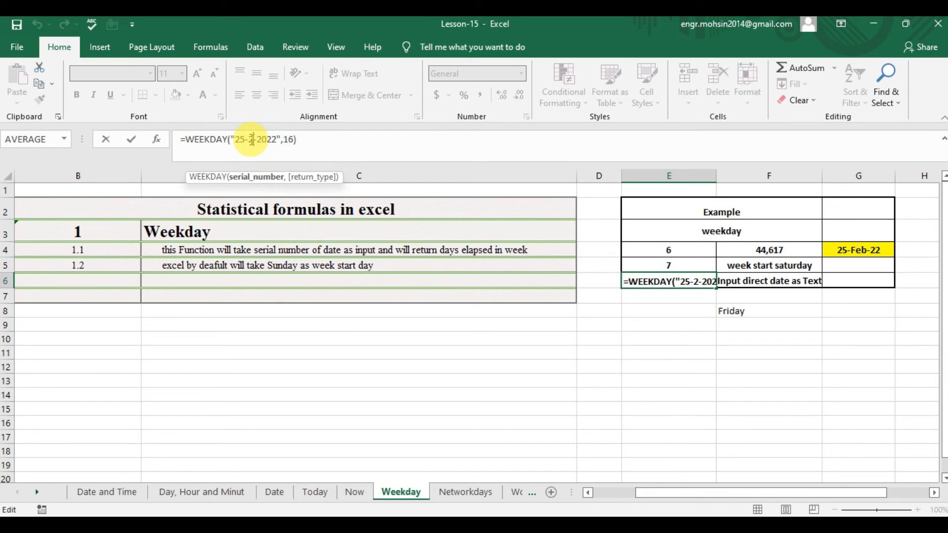
type("5")
key("Return")
key("Down")
key("Up")
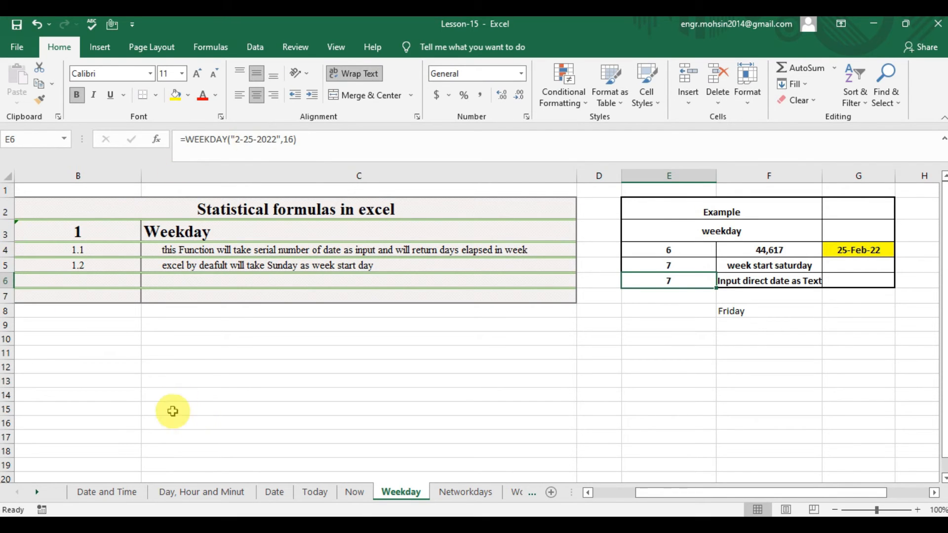
Open the Networkdays sheet and read the Networkdays heading and its description in C4.
left_click(459, 492)
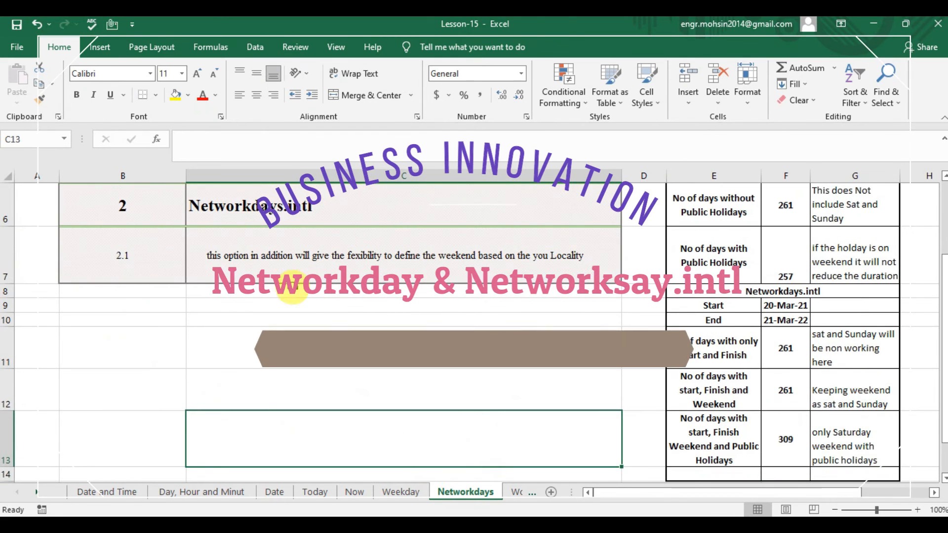
left_click(327, 212)
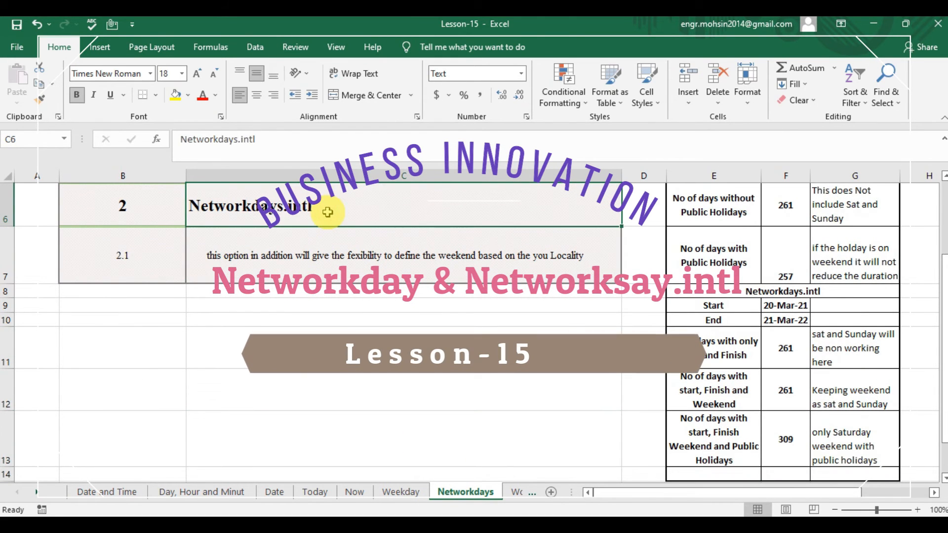
key("Up")
key("Up")
key("Up")
key("Up")
key("Up")
key("Down")
key("Down")
key("Down")
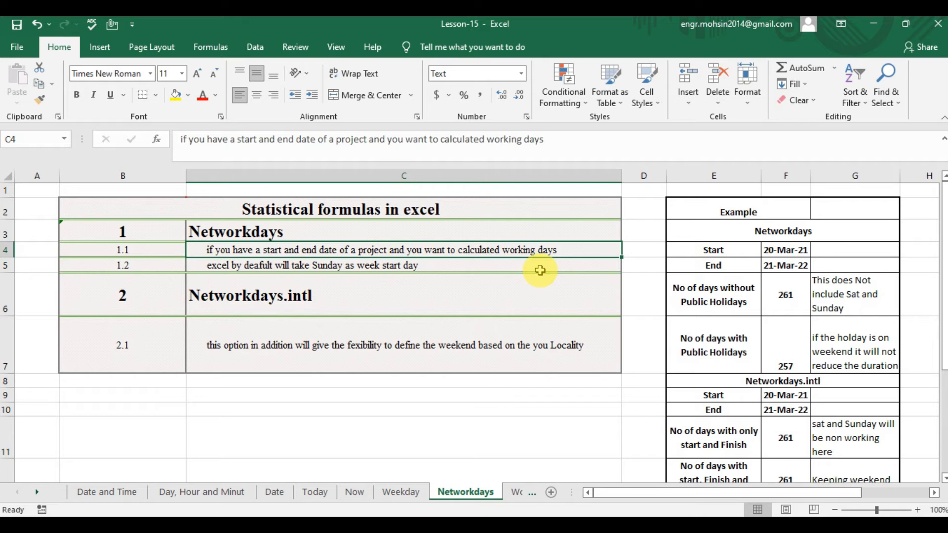
Review the Days example on the Day, Hour and Minut sheet, checking its start and finish dates in E7 and E8.
left_click(271, 492)
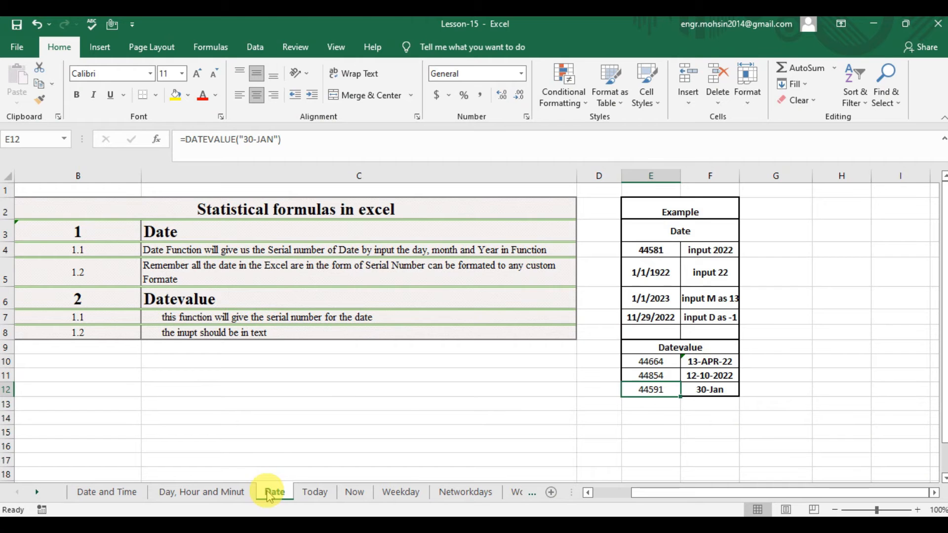
left_click(214, 494)
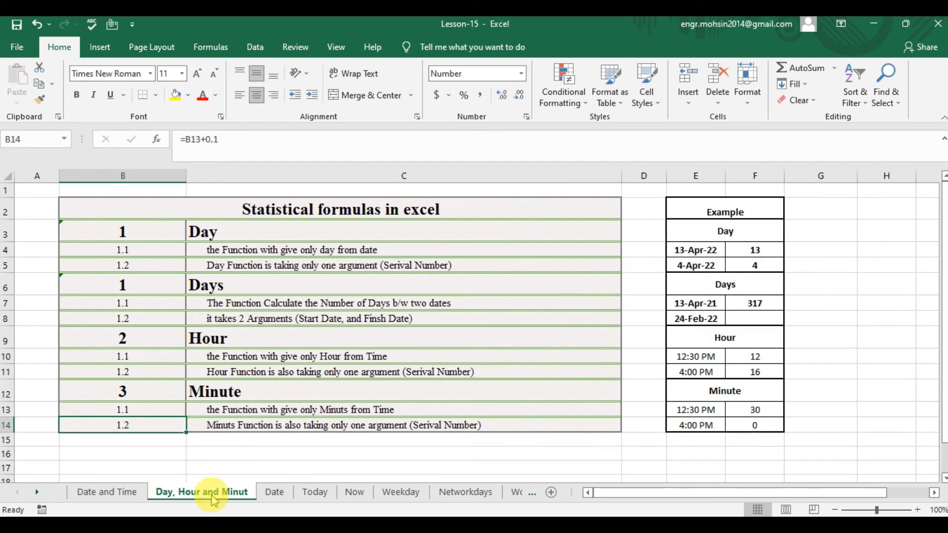
left_click(755, 283)
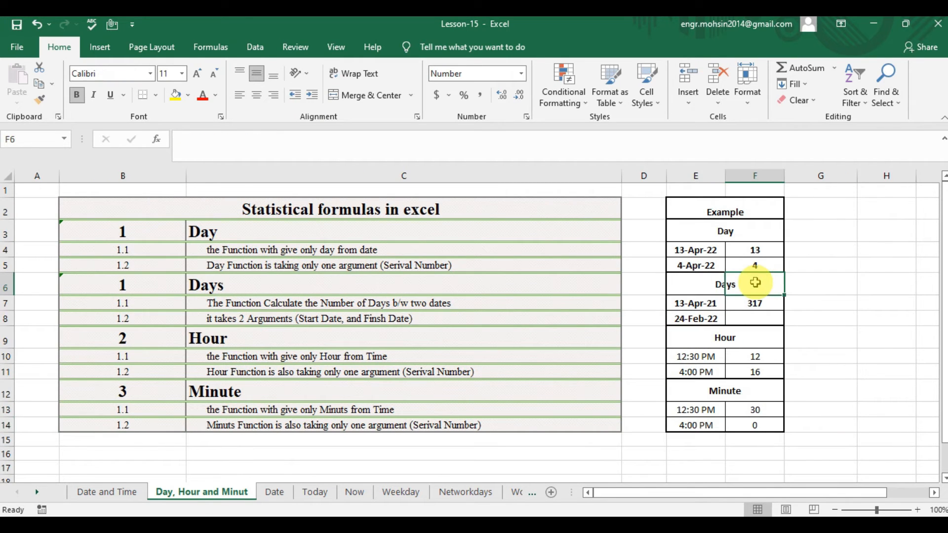
left_click(702, 304)
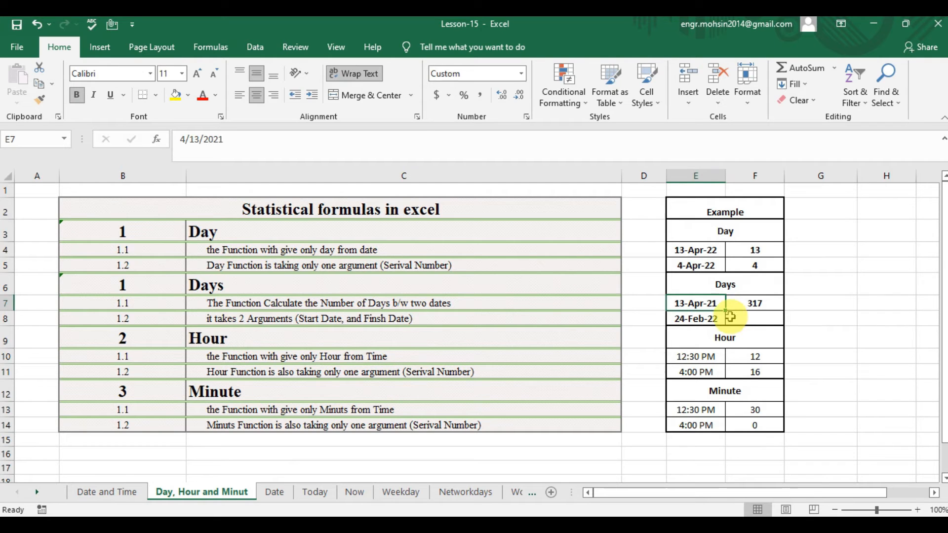
left_click(711, 318)
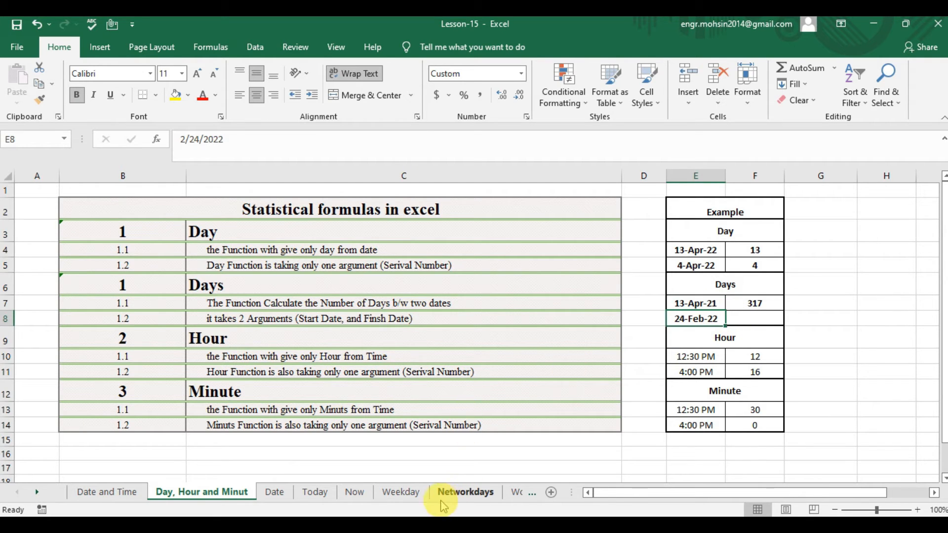
Return to the Networkdays sheet and reread the Networkdays notes in C4 and C5.
left_click(452, 493)
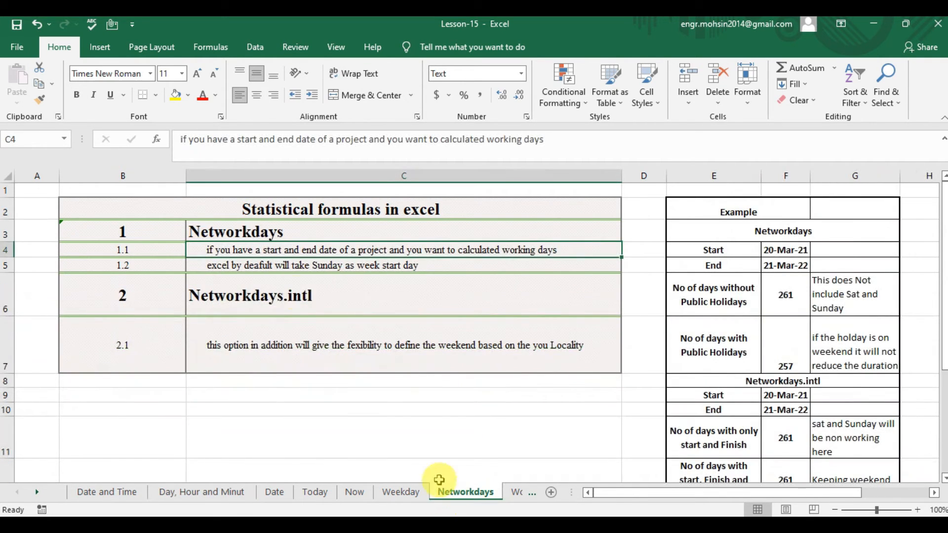
left_click(309, 268)
key("Up")
key("Up")
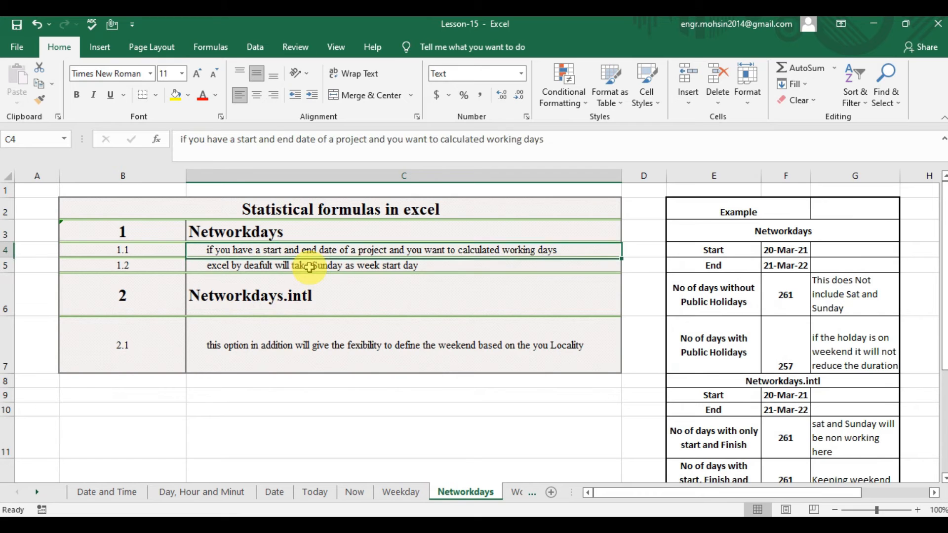
key("Down")
key("Down")
key("Up")
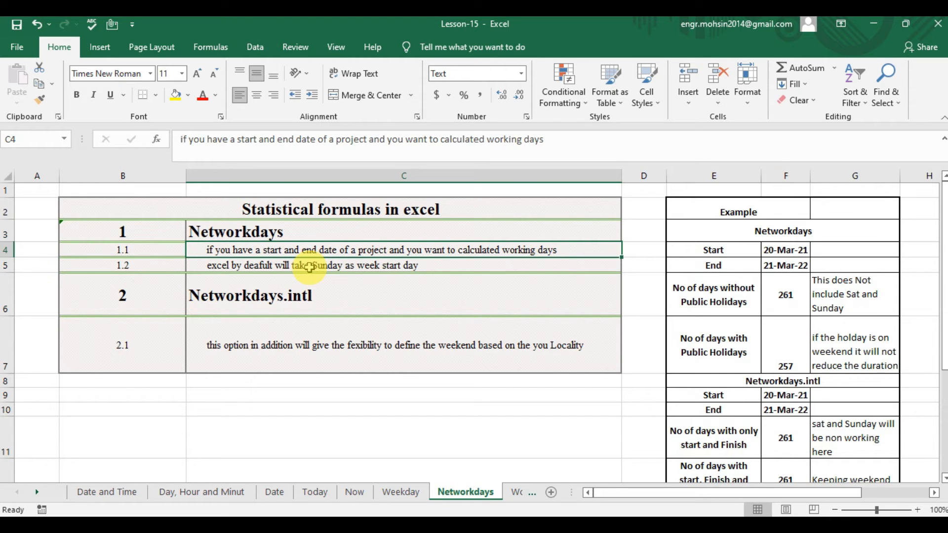
Examine the Networkdays example: the start and end dates in F4 and F5, the formula in F6 and its weekend note in G6.
key("Right")
key("Right")
key("Right")
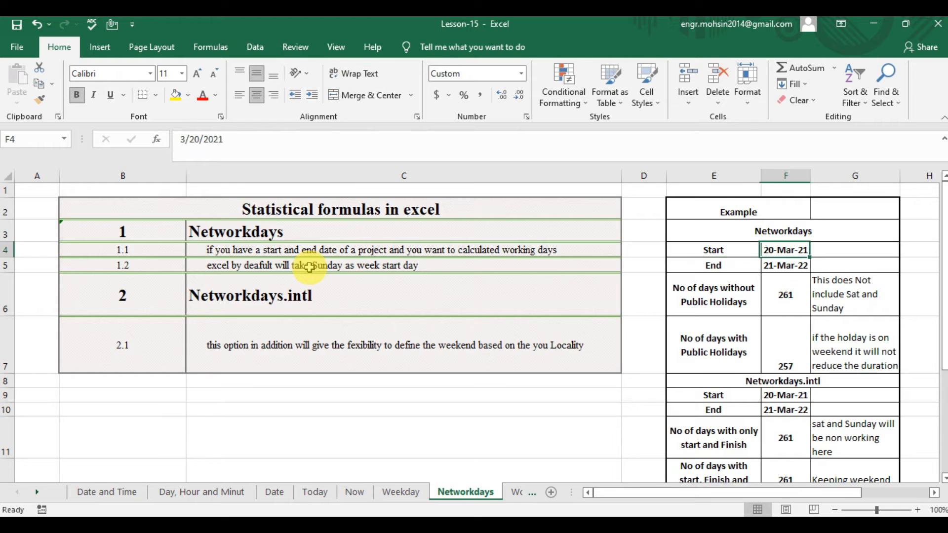
key("Left")
key("Down")
key("Right")
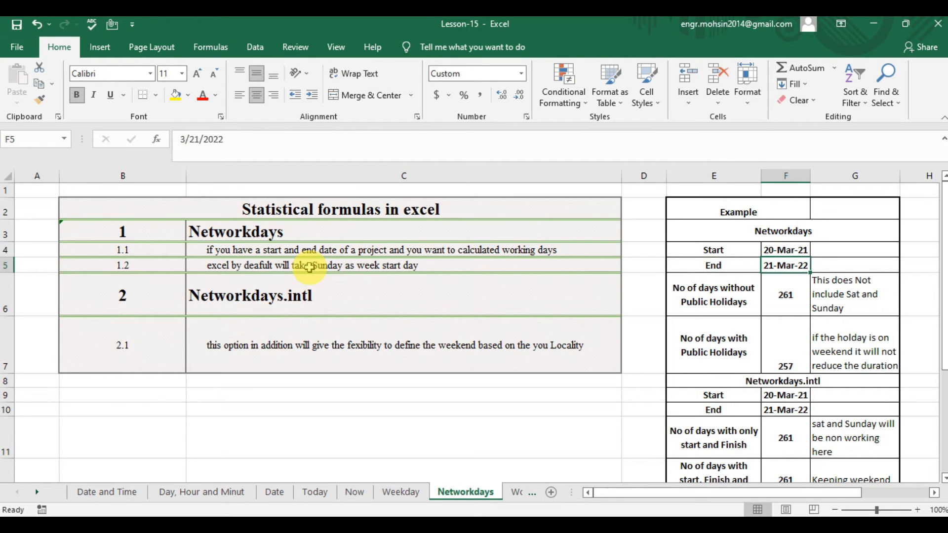
key("Down")
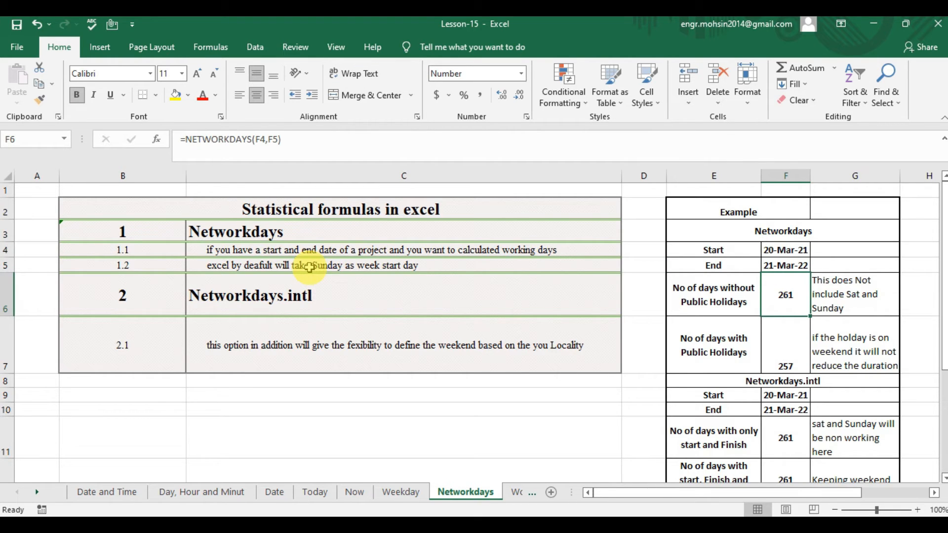
key("Left")
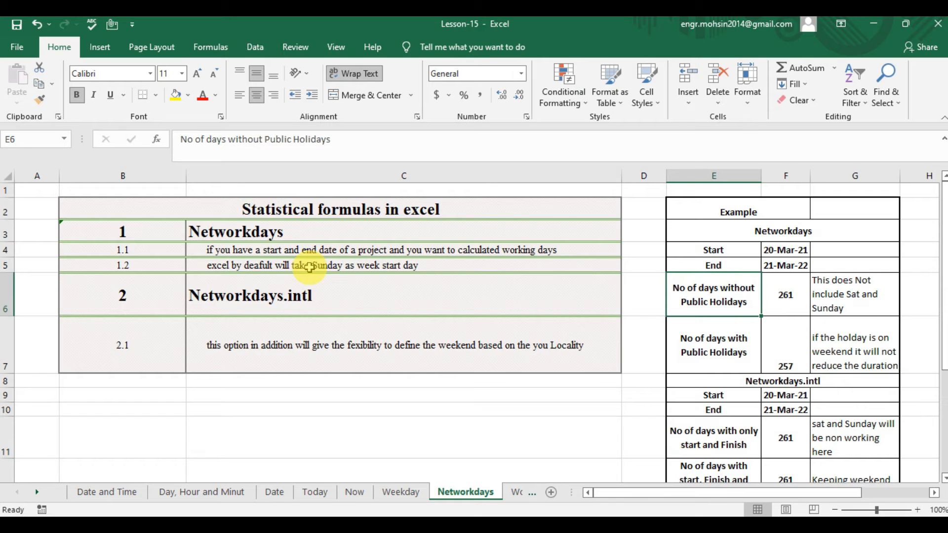
key("Right")
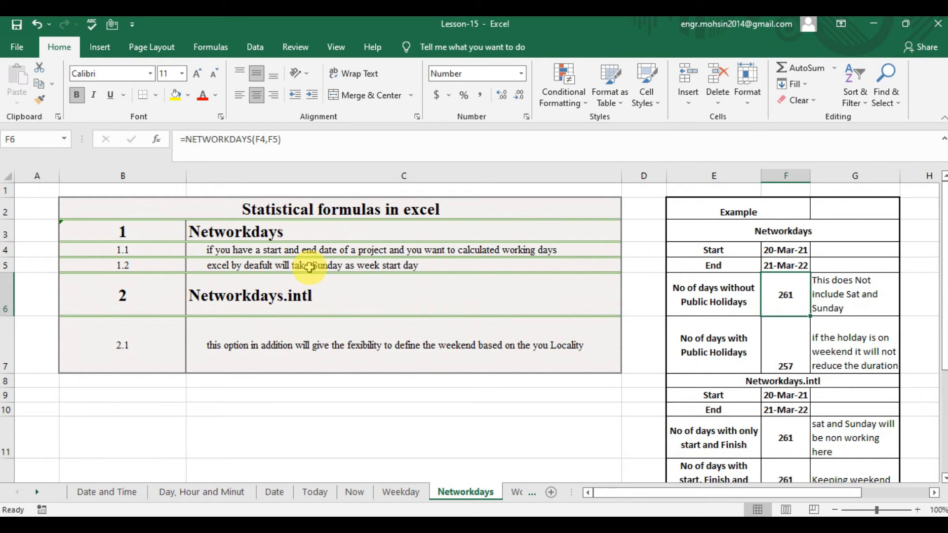
key("Right")
key("Left")
key("Right")
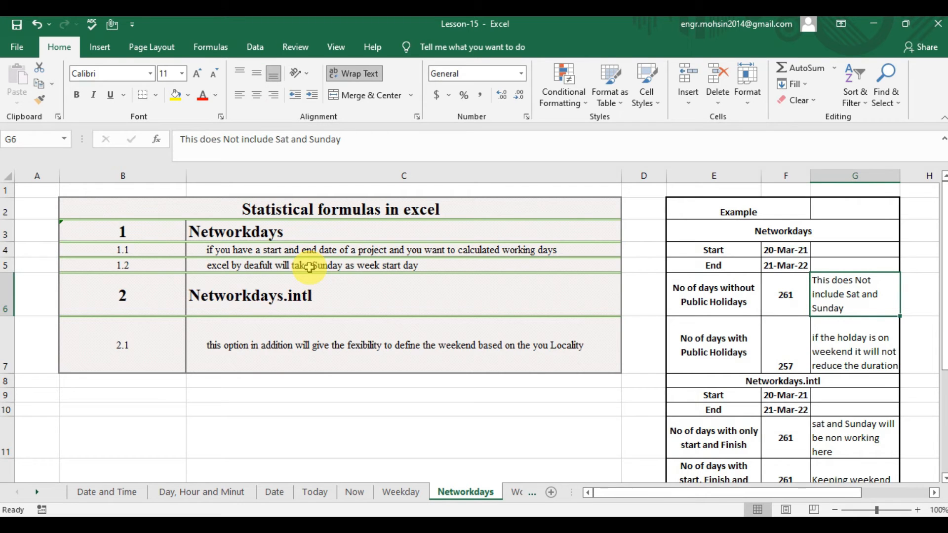
key("Down")
key("Up")
key("Left")
key("Right")
key("Down")
key("Up")
Re-enter the number of days without public holidays in F6 as =NETWORKDAYS(F4,F5).
key("Left")
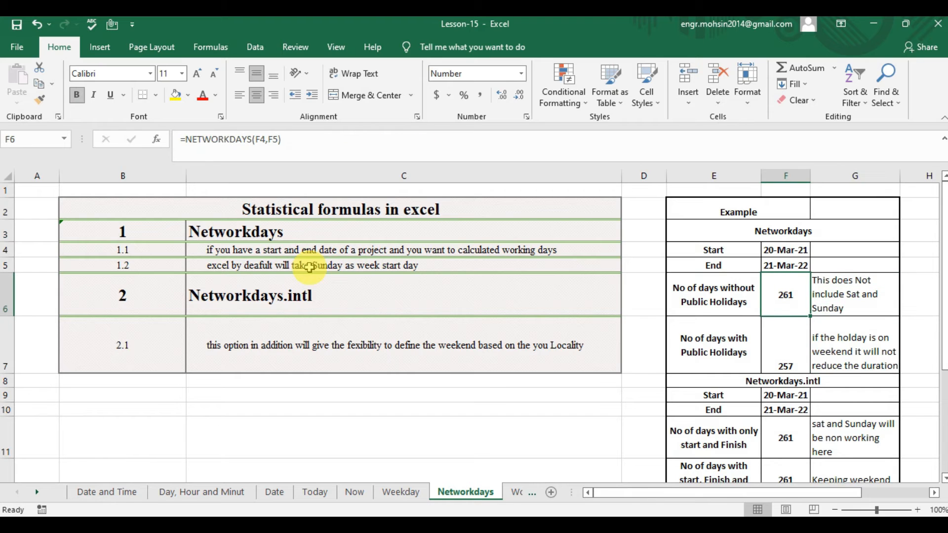
type("=")
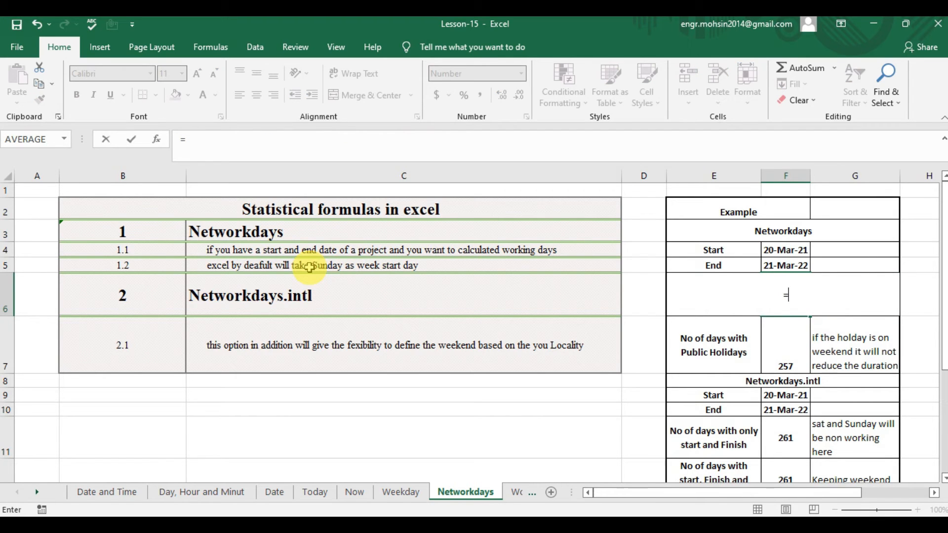
type("NE")
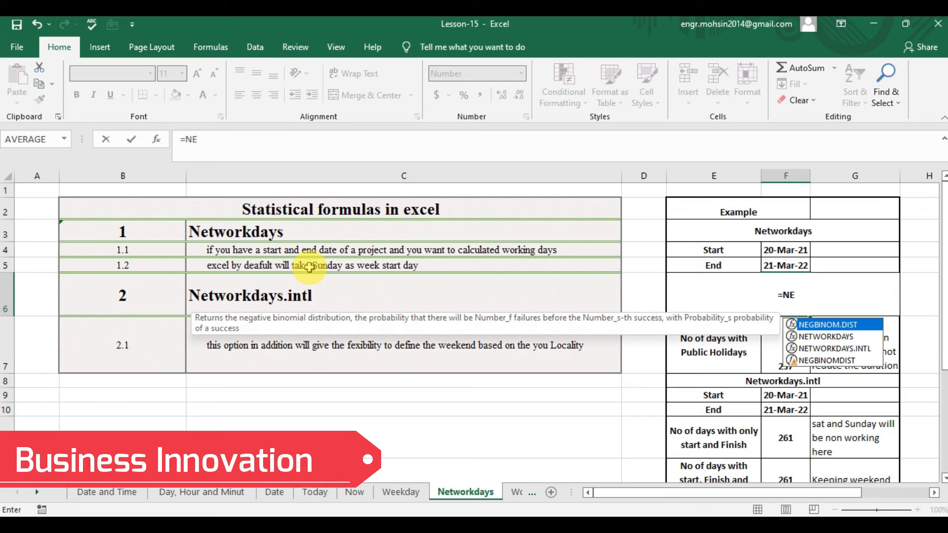
key("Down")
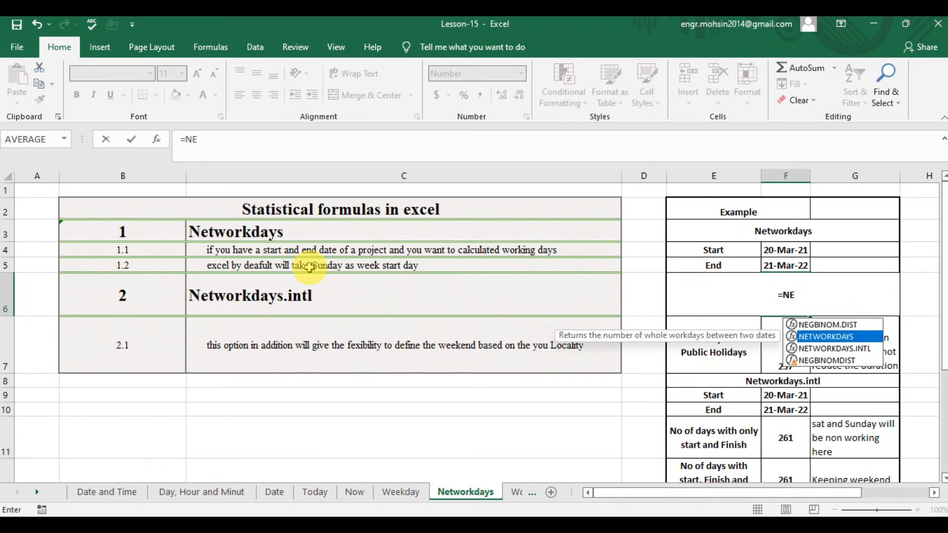
key("Tab")
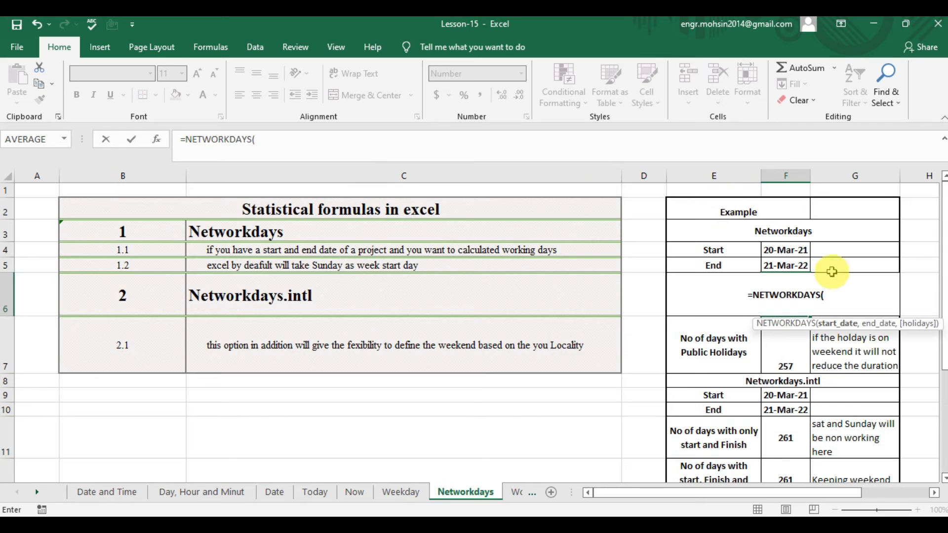
left_click(800, 252)
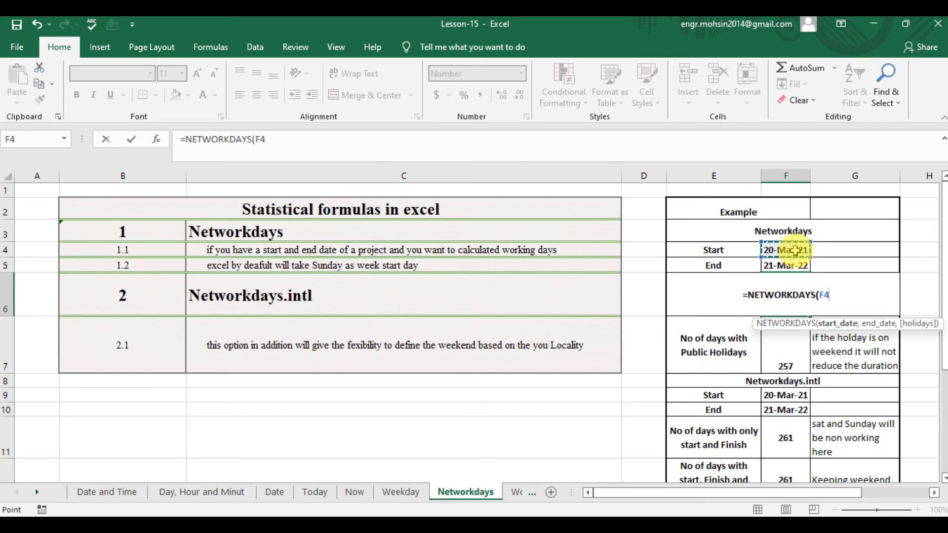
type(",")
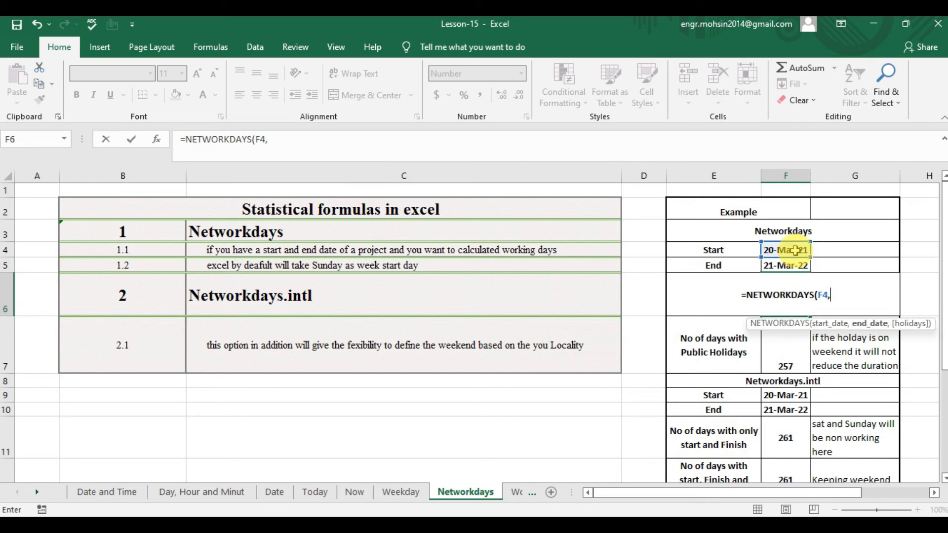
left_click(789, 264)
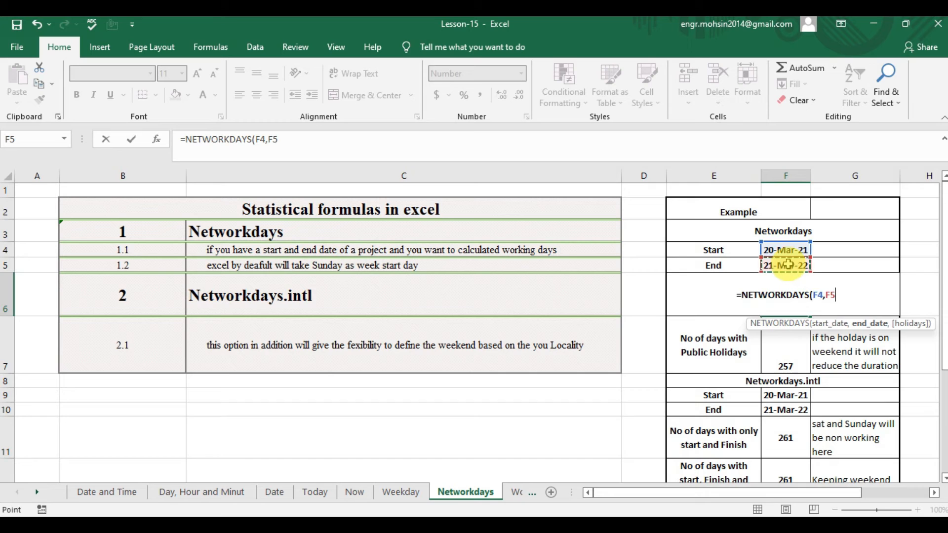
type(",")
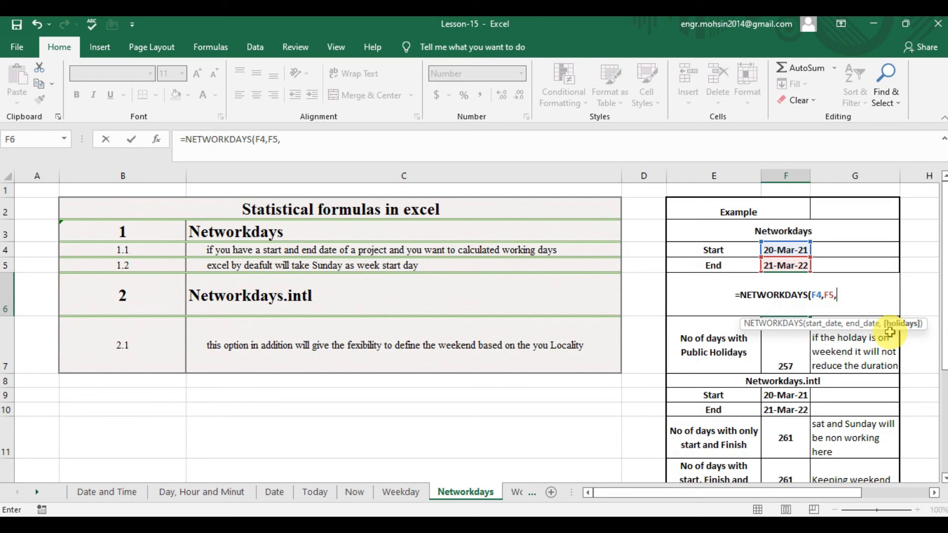
key("BackSpace")
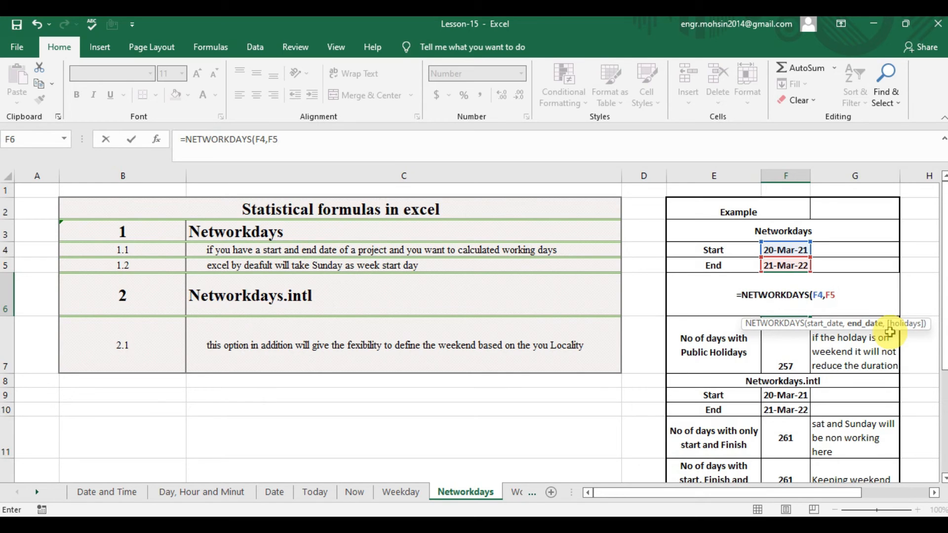
type(")")
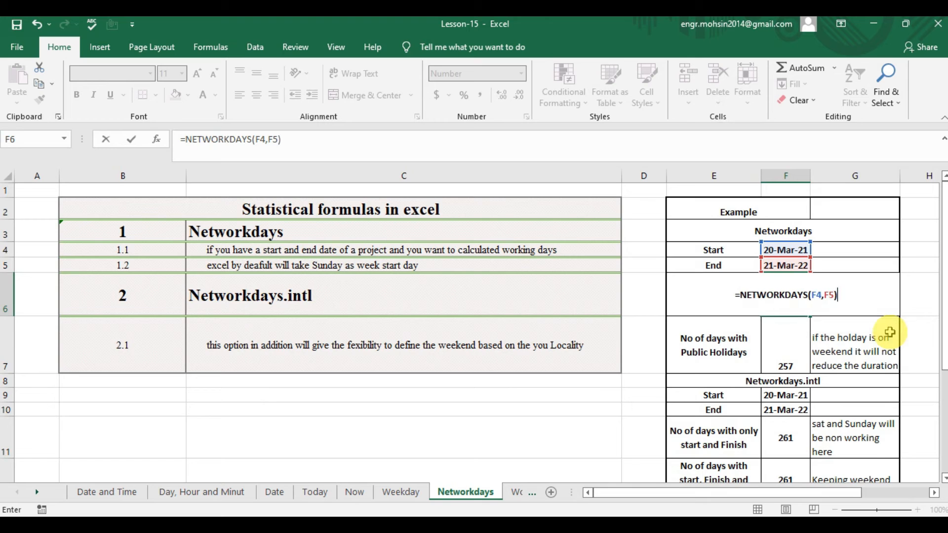
key("Return")
key("Up")
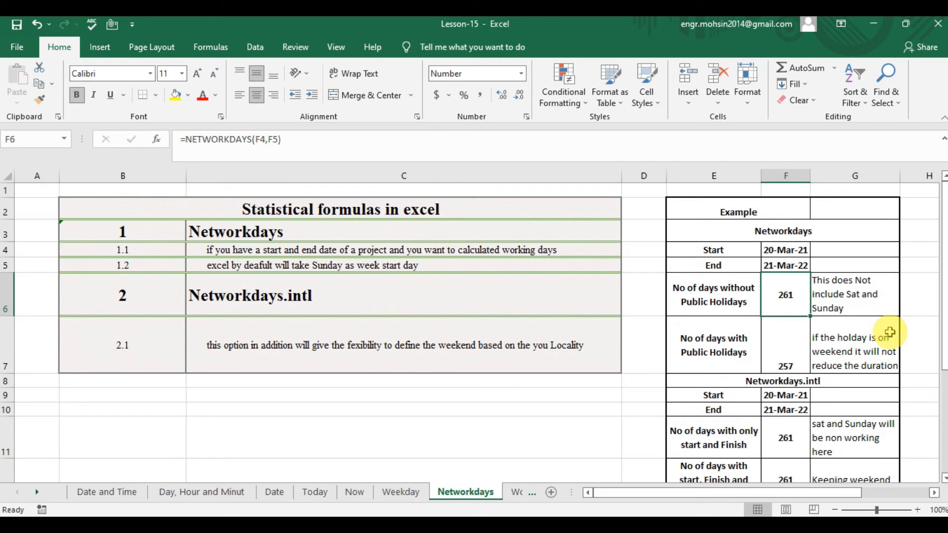
Review the Holidays list beside the example and the label for days with public holidays in E7.
key("Right")
key("Right")
key("Right")
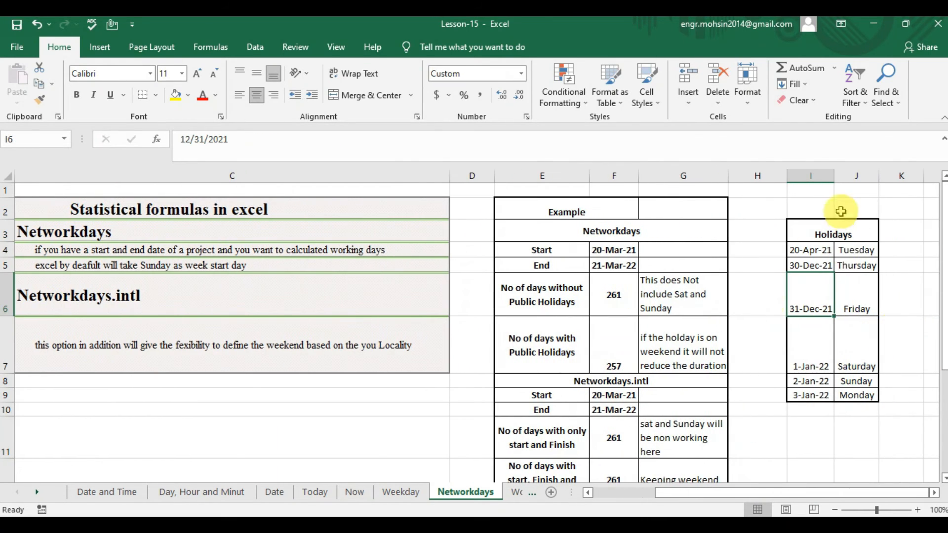
left_click(544, 352)
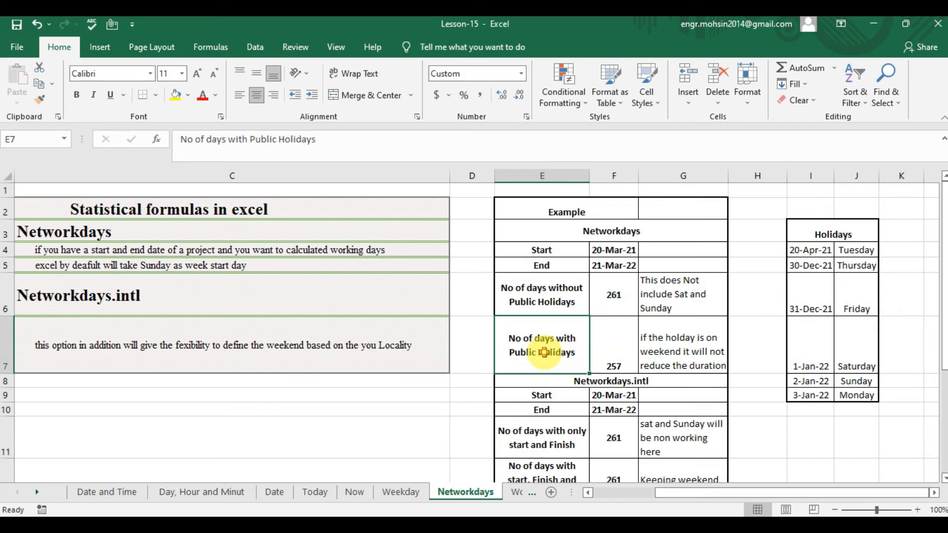
Start a new NETWORKDAYS formula in F7 with F4 as the start date and F5 as the end date.
left_click(619, 349)
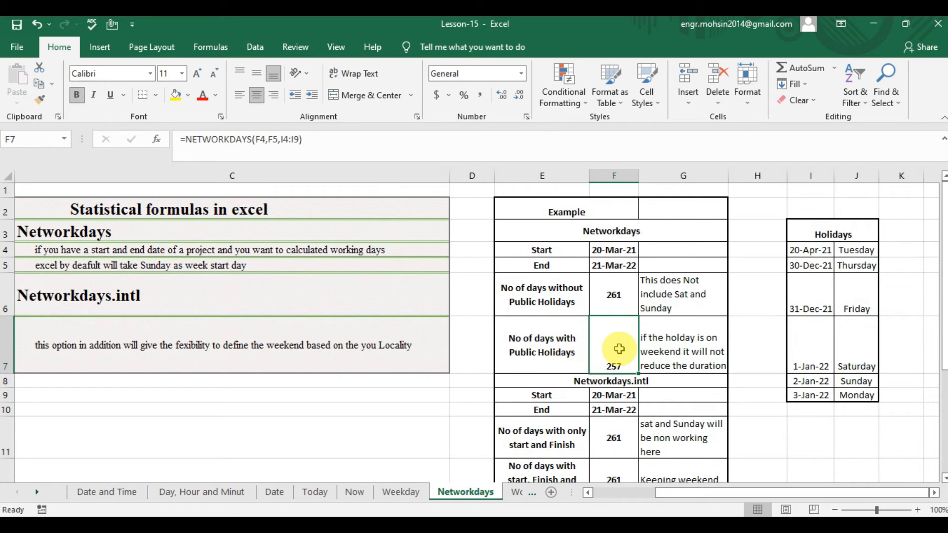
type("=")
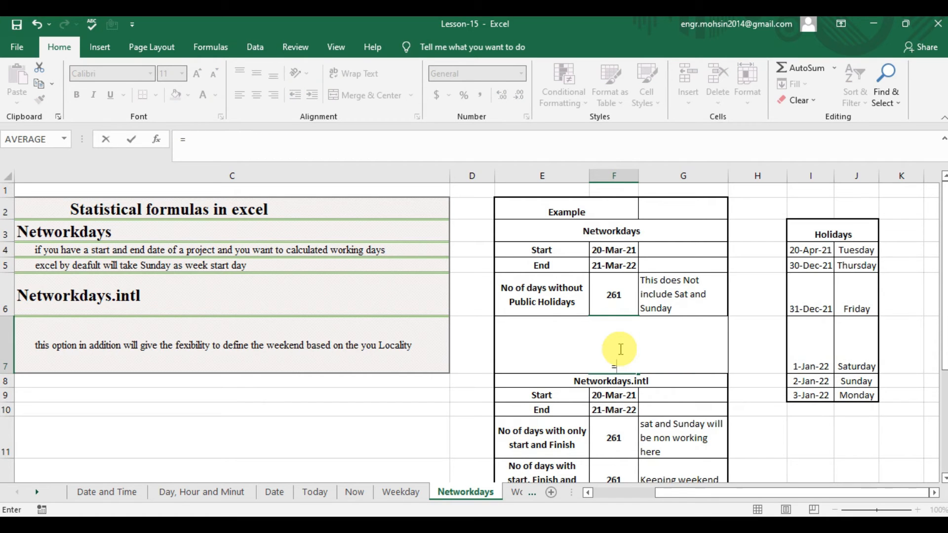
type("NE")
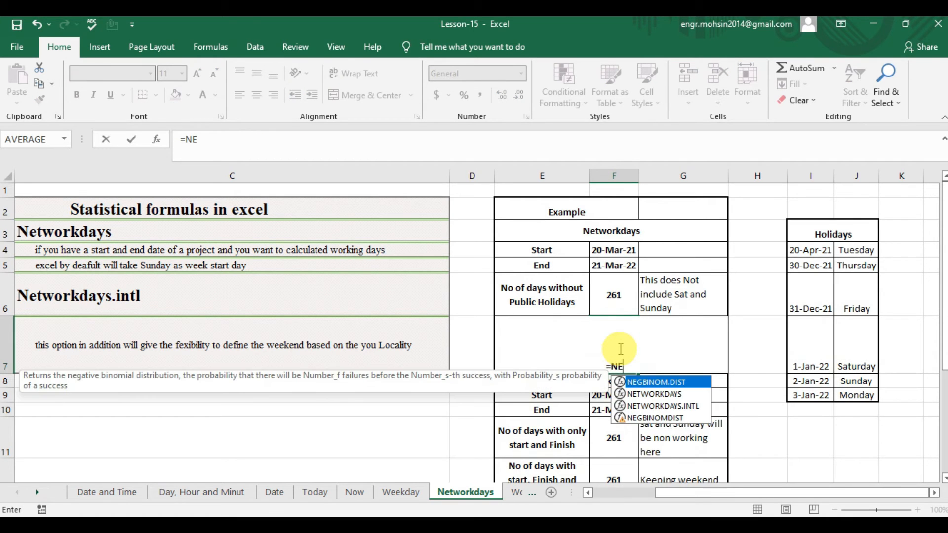
type("TW")
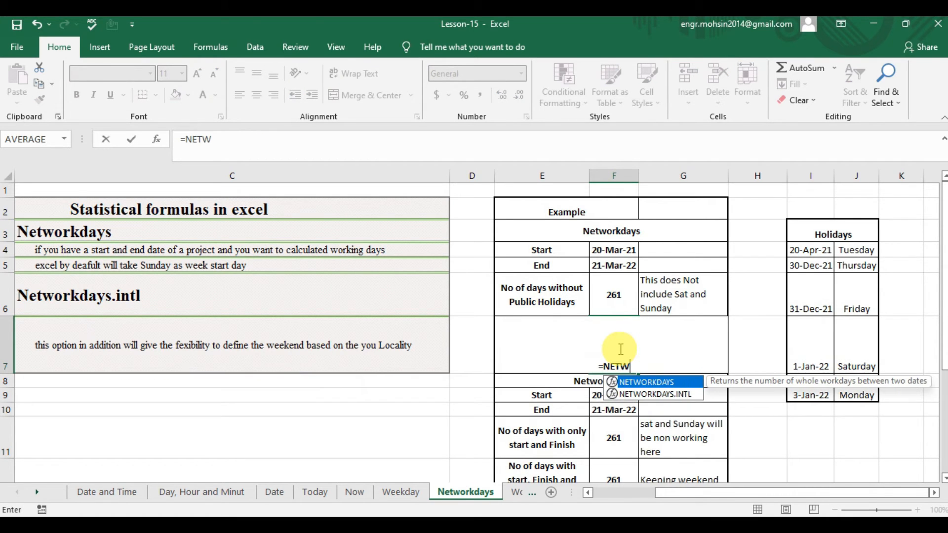
key("Tab")
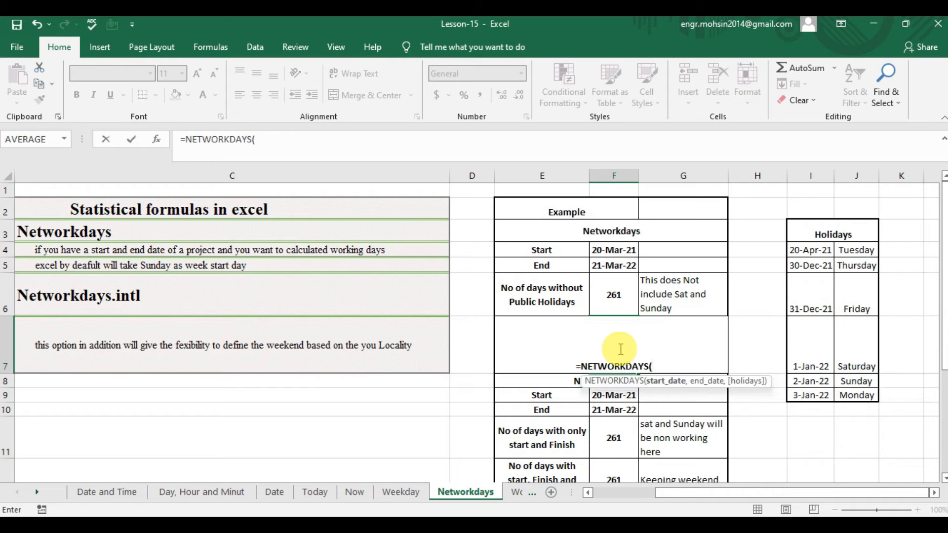
key("Up")
key("Up")
key("Up")
type(",")
key("Up")
key("Up")
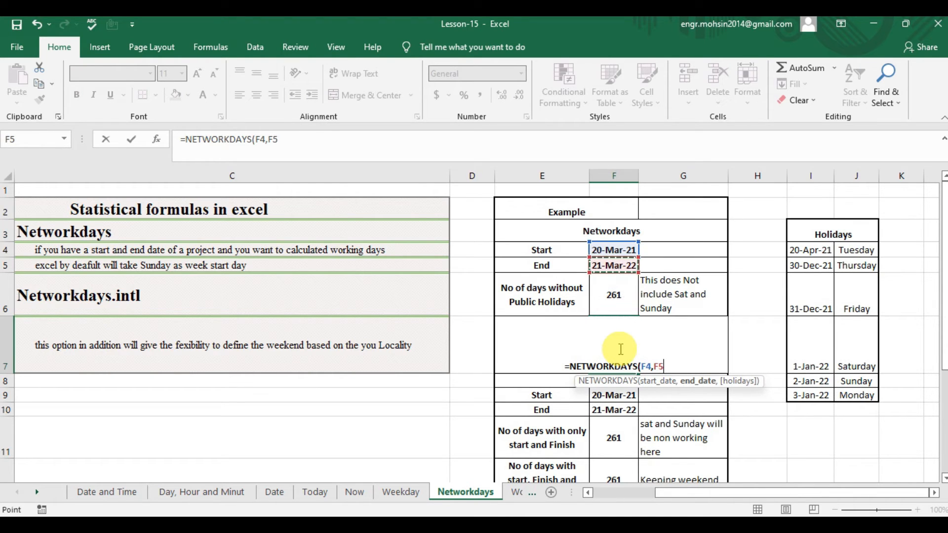
Complete the F7 formula with the holiday dates I4:I9, giving =NETWORKDAYS(F4,F5,I4:I9).
type(",")
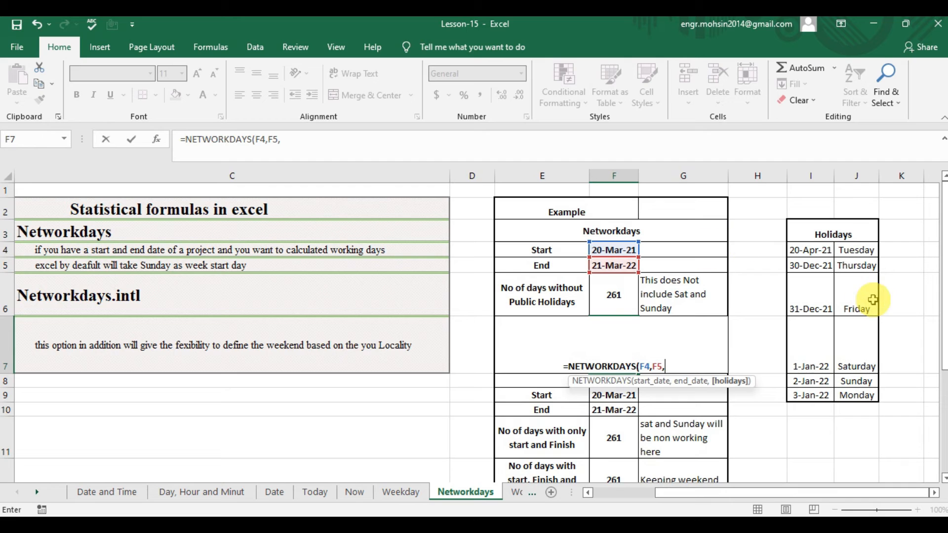
left_click(817, 251)
left_click_drag(817, 250, 810, 392)
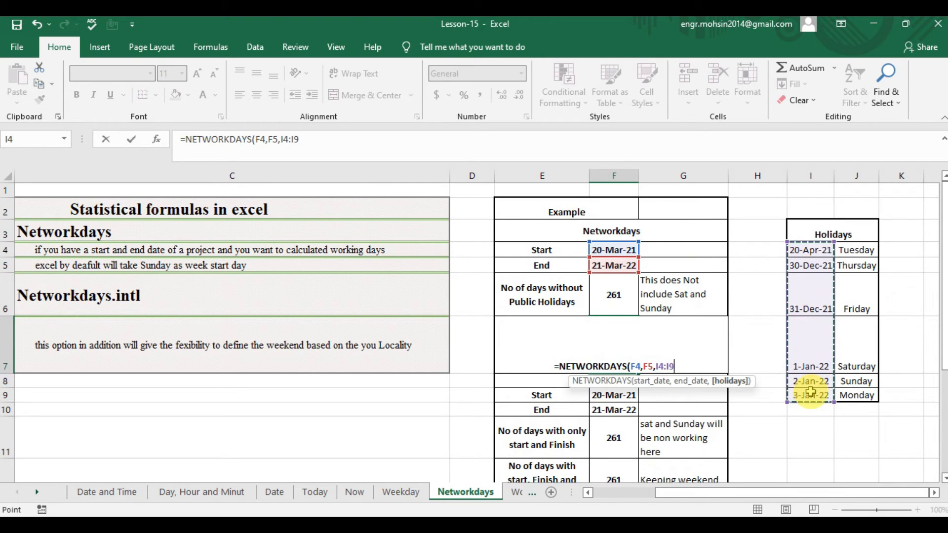
type(")")
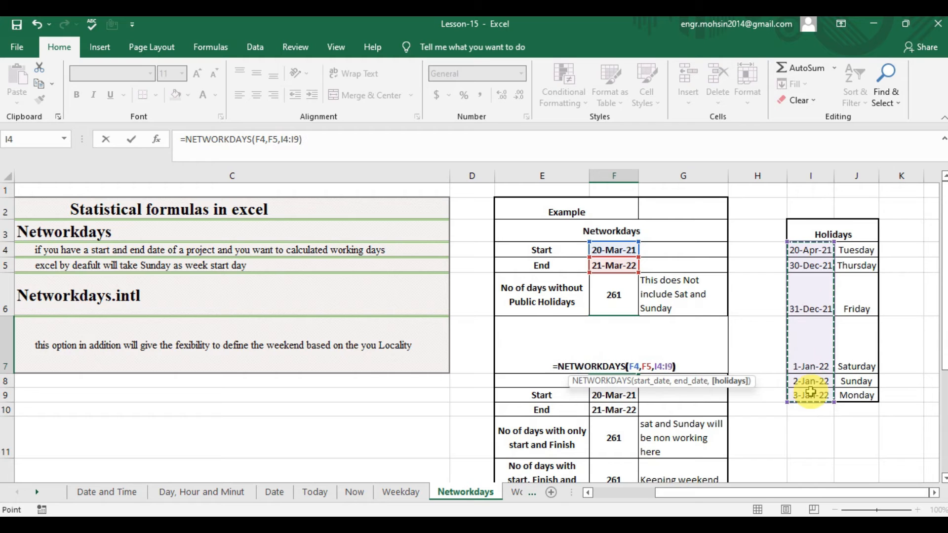
key("Return")
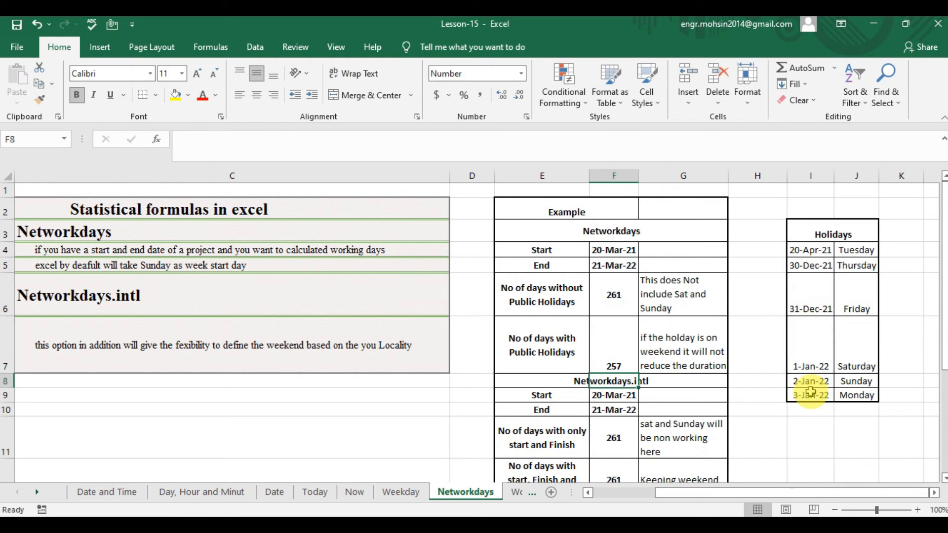
left_click(615, 341)
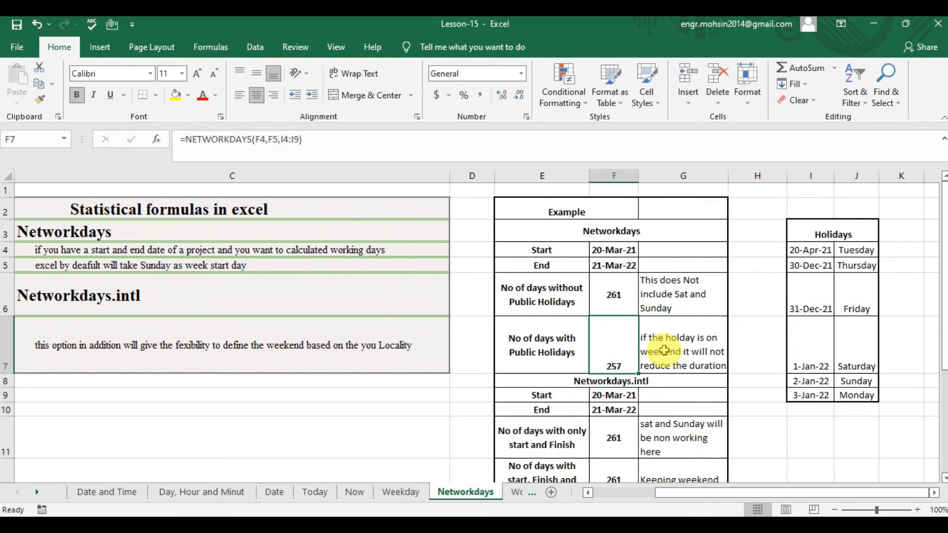
Compare the two day counts with a temporary =F6-F7 formula in H6 and clear the cell again.
left_click_drag(799, 253, 808, 398)
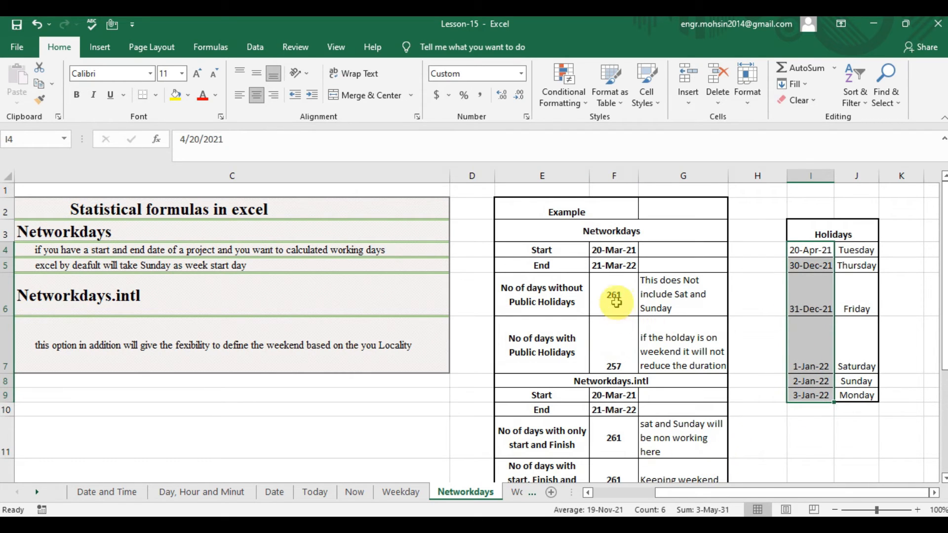
left_click(753, 291)
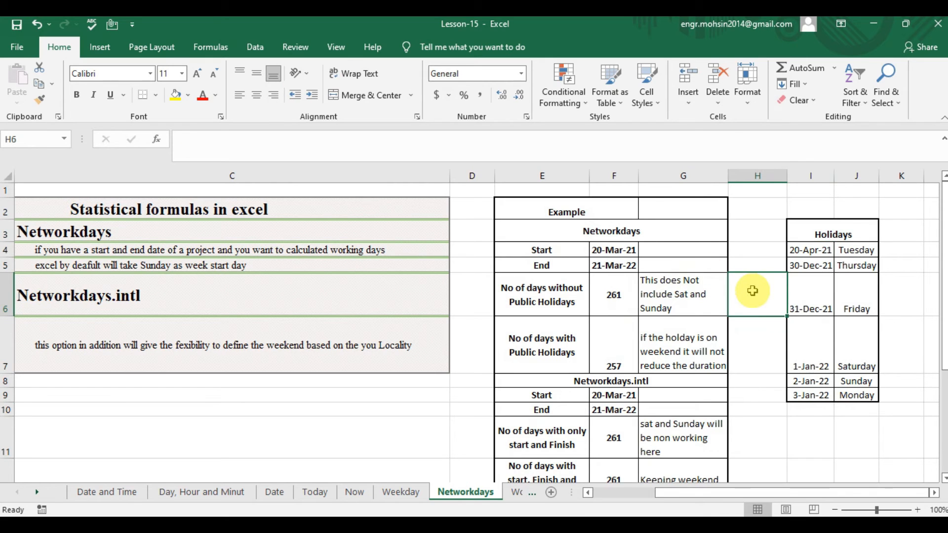
type("=")
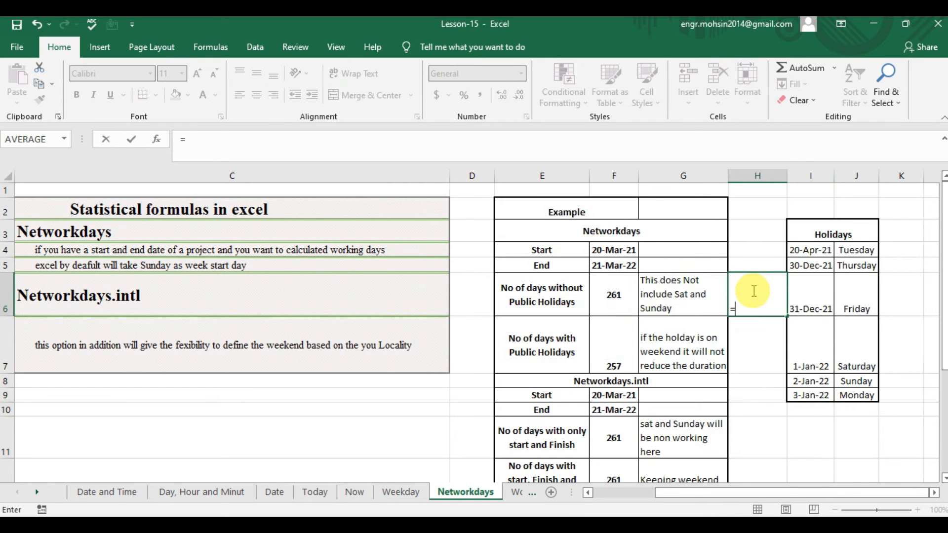
left_click(618, 306)
type("-")
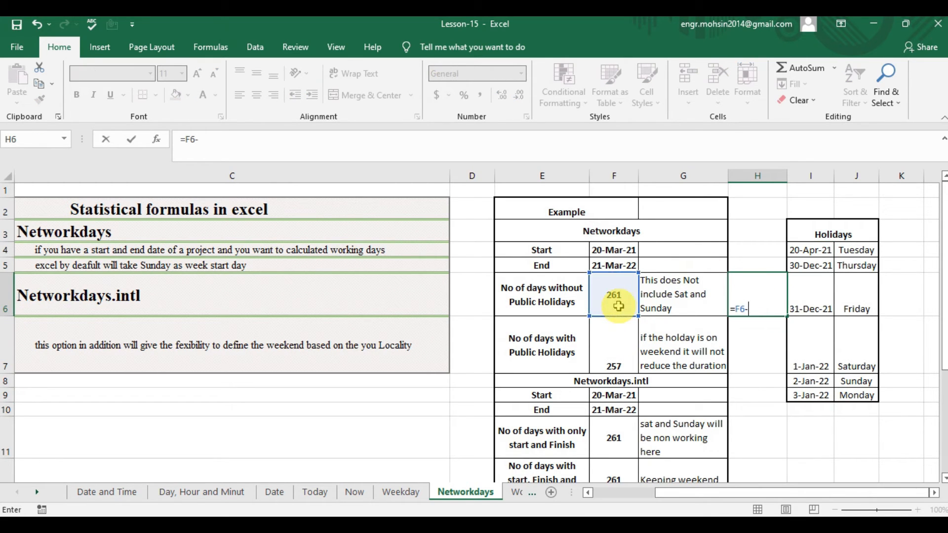
left_click(636, 343)
key("Return")
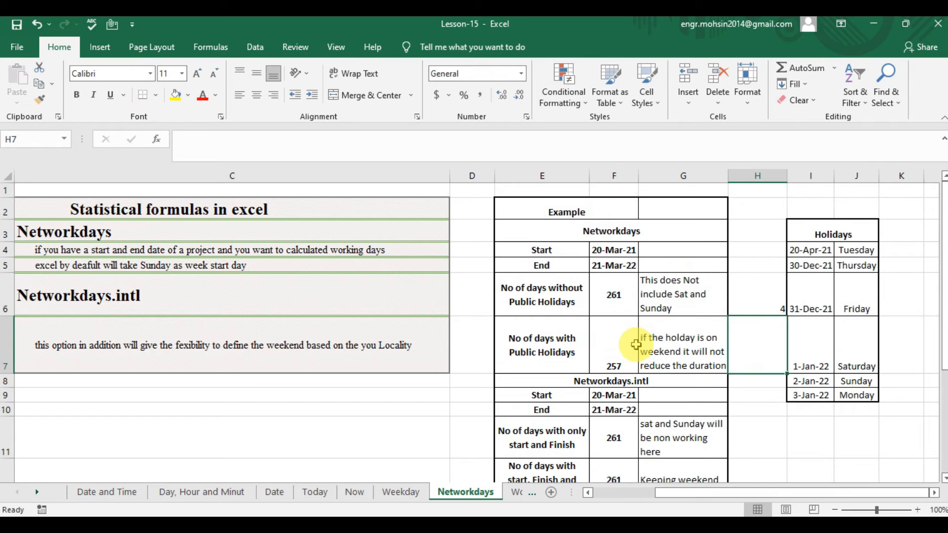
left_click(749, 300)
key("Delete")
Examine the holiday dates I4:I9, the F7 formula, the weekend note in G7 and the holiday weekdays in J7 and J8.
left_click_drag(823, 252, 810, 396)
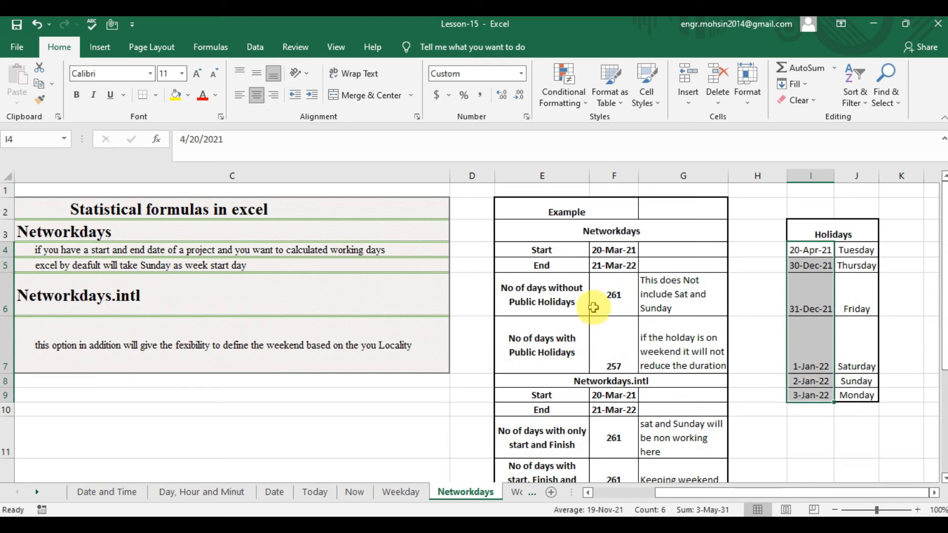
left_click(632, 365)
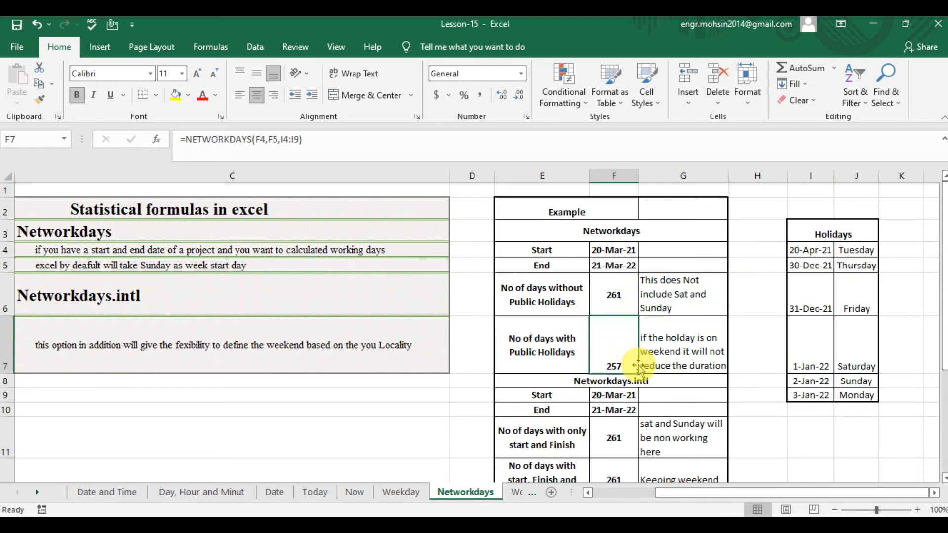
left_click(665, 354)
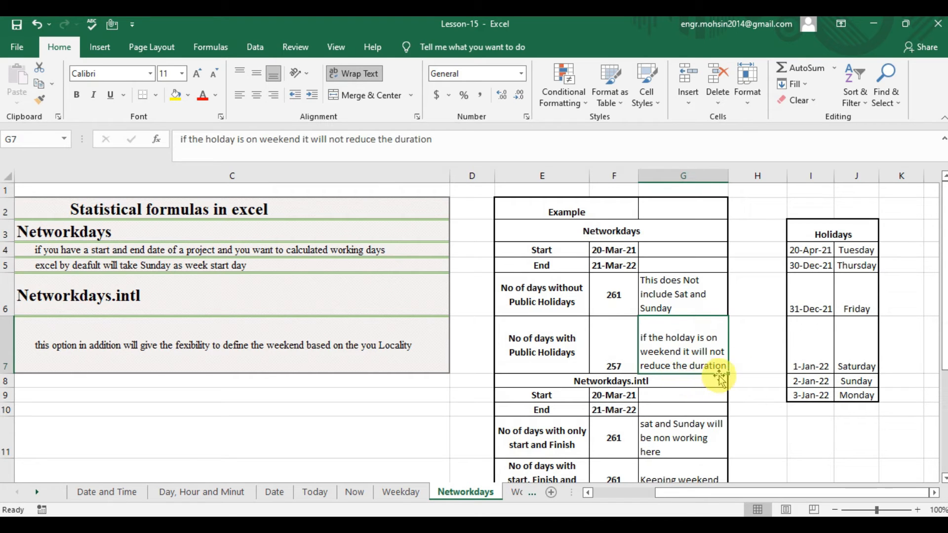
left_click(868, 360)
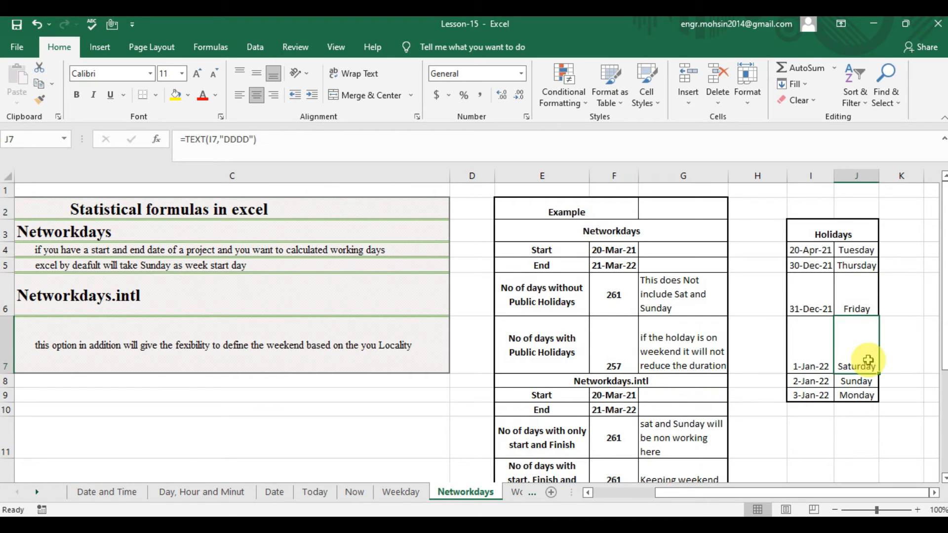
key("Down")
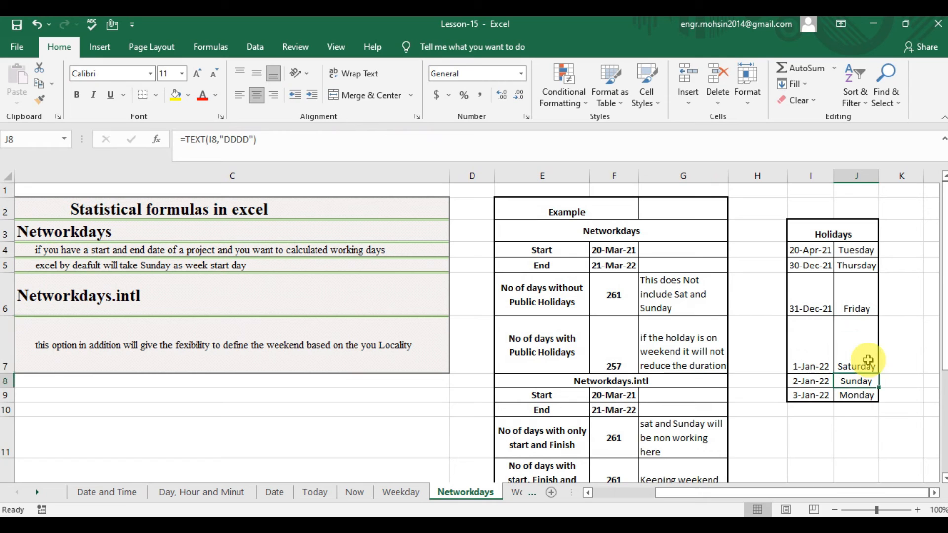
Examine the weekend holiday dates in I7 and I8 against their weekdays in J7 and J8.
key("Up")
key("Down")
key("Up")
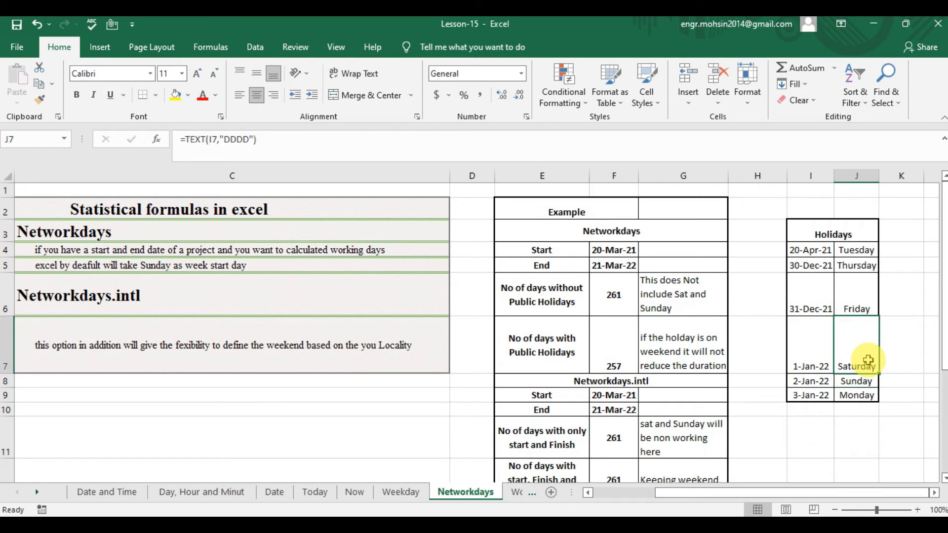
key("Left")
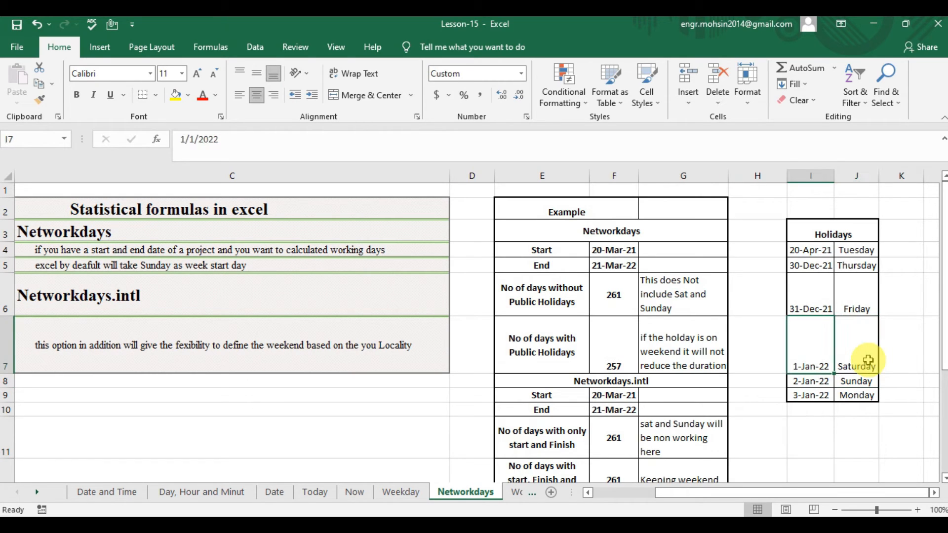
key("Right")
key("Left")
key("Right")
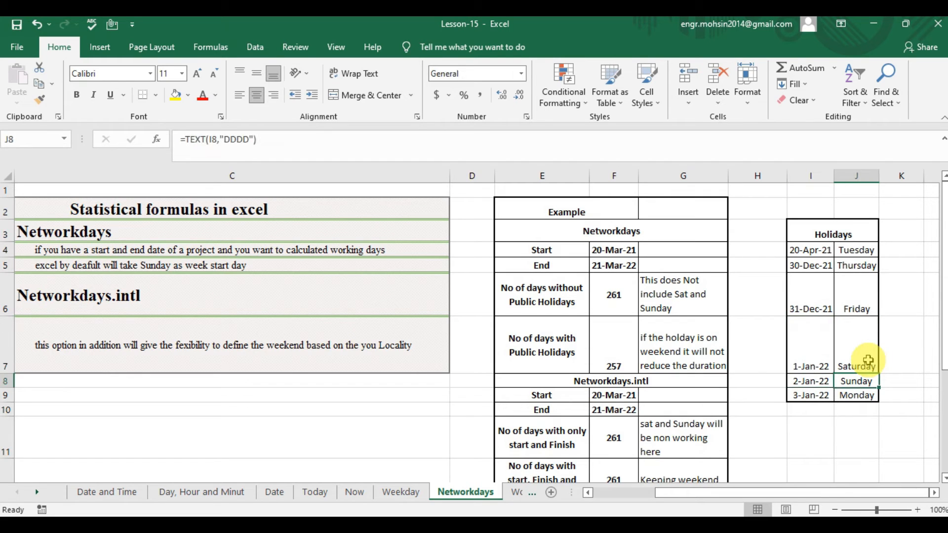
key("Left")
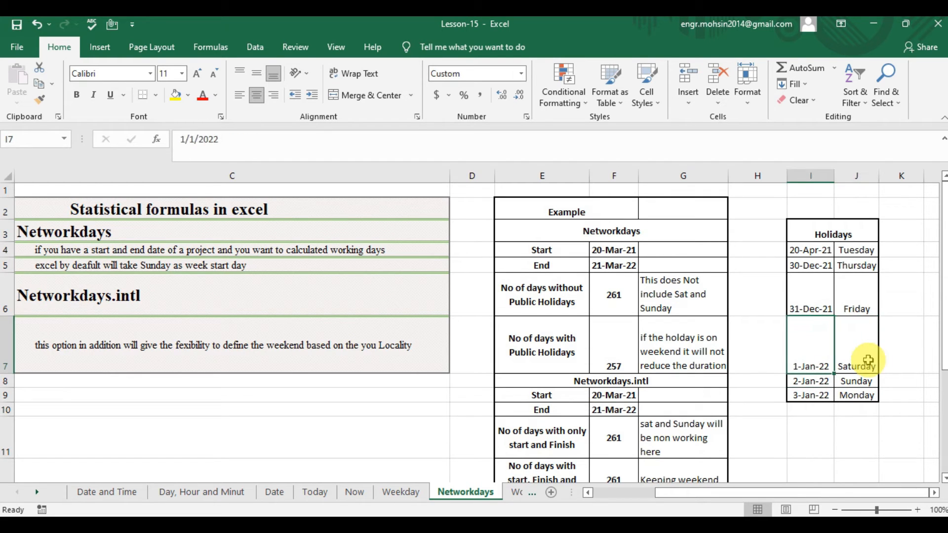
key("Down")
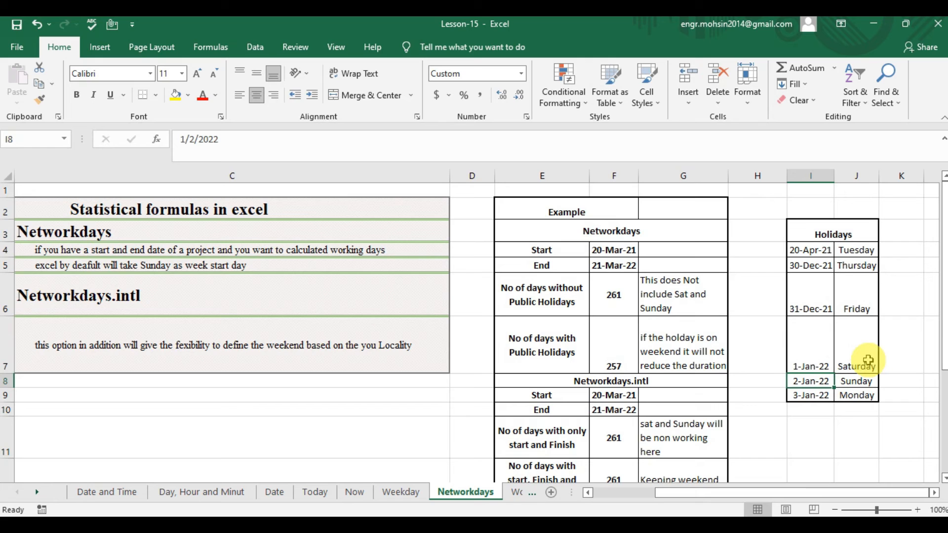
key("Up")
key("Down")
key("Up")
key("Down")
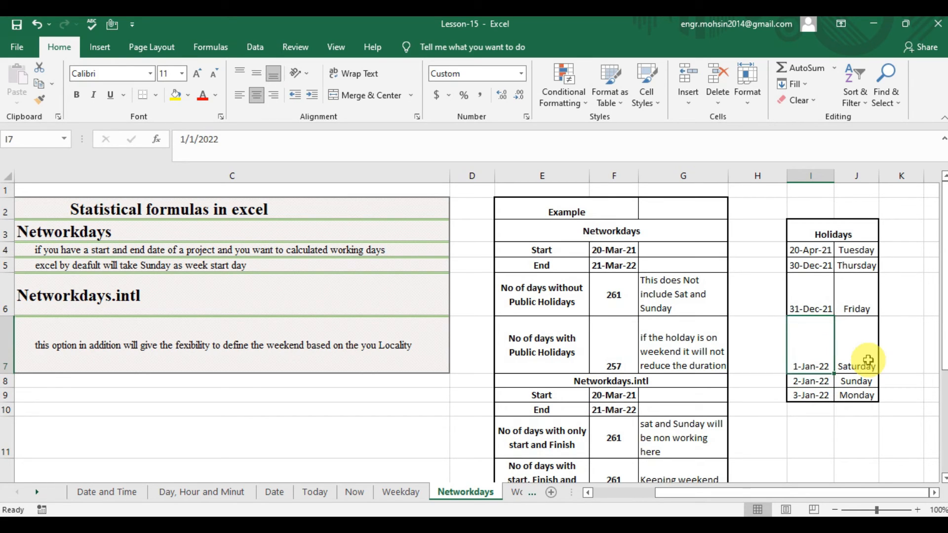
key("Down")
key("Up")
key("Down")
key("Up")
key("Down")
key("Up")
key("Up")
key("Up")
key("Up")
key("Down")
key("Down")
key("Down")
key("Down")
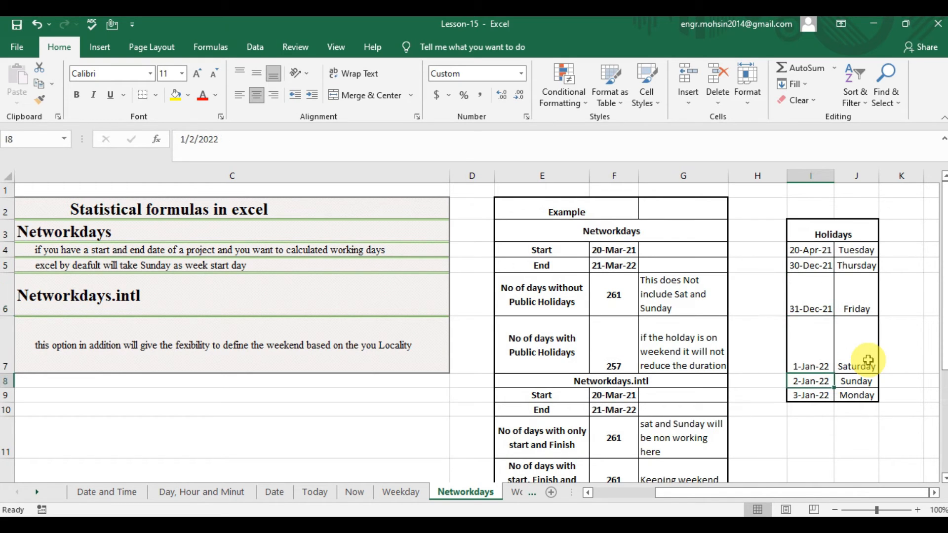
Look over the Networkdays.intl example rows, covering the dates in F9:F10, the F13 formula and the E11 label.
left_click(622, 341)
key("Down")
key("Down")
key("Down")
key("Down")
key("Down")
key("Down")
key("Down")
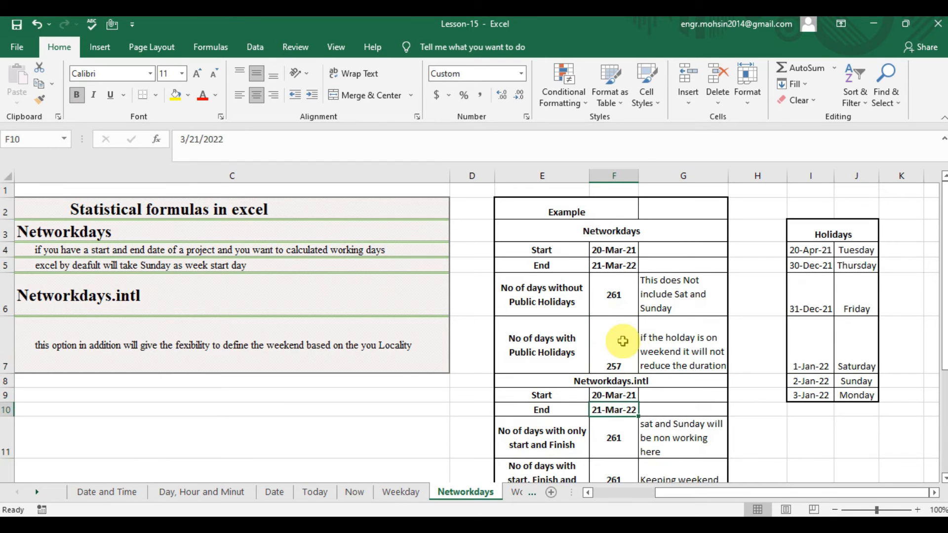
key("Up")
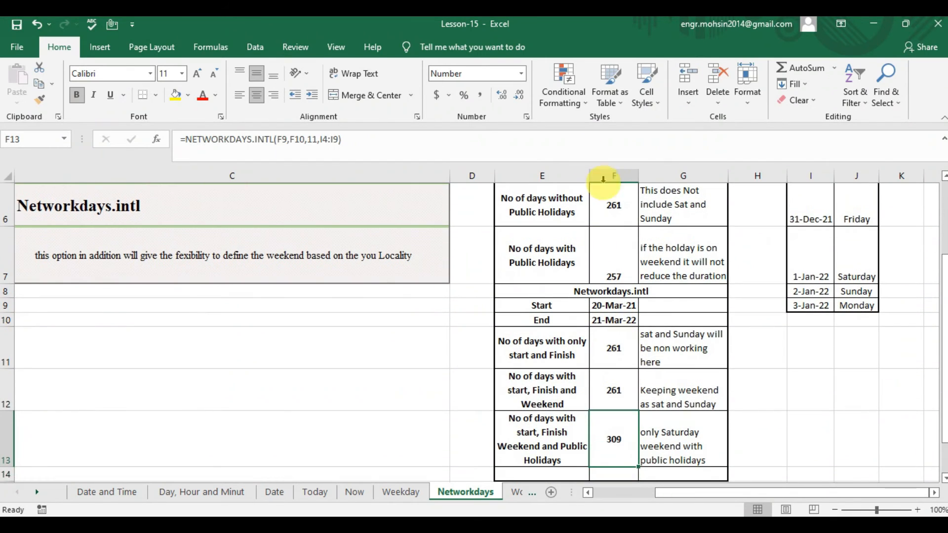
key("Up")
left_click(623, 316)
left_click(553, 348)
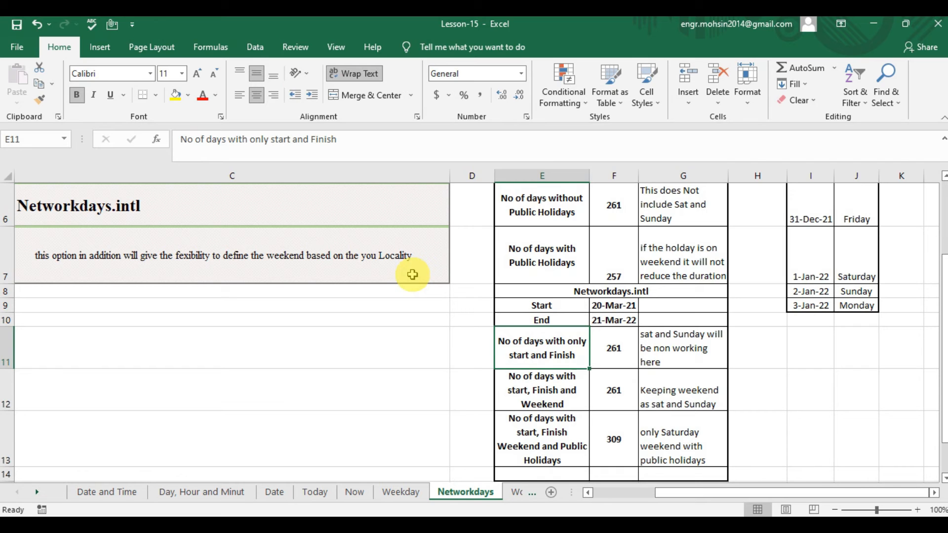
Read the Networkdays.intl heading and its description of locality-based weekends in C6:C7, along with the week-start note in C5.
key("Up")
key("Up")
key("Up")
key("Up")
key("Up")
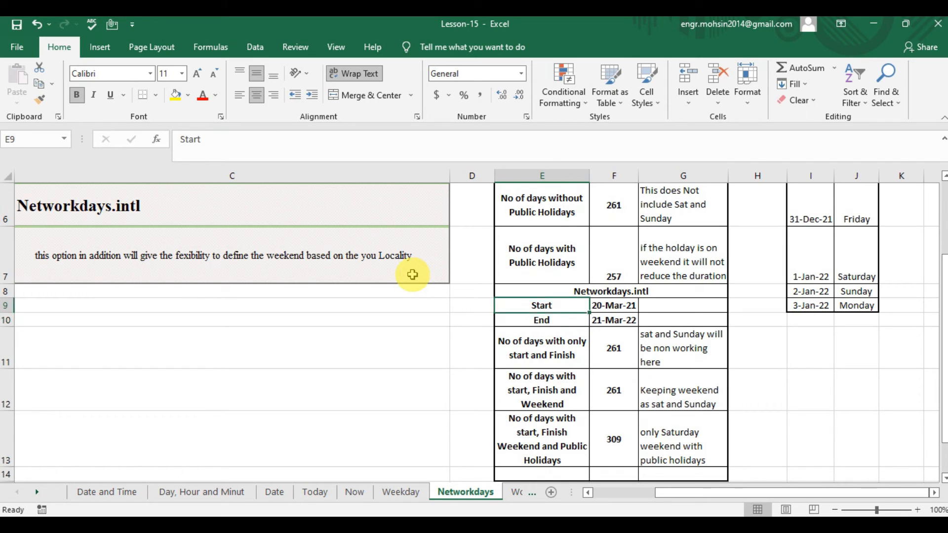
key("Left")
key("Left")
key("Up")
key("Up")
key("Up")
key("Up")
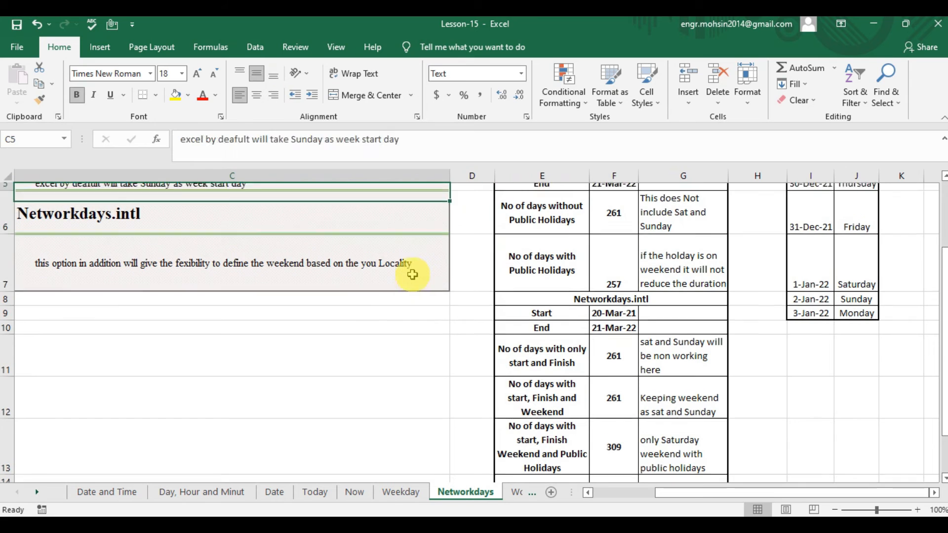
key("Down")
key("Down")
key("Down")
key("Up")
key("Up")
key("Down")
key("Down")
key("Up")
key("Down")
key("Down")
key("Down")
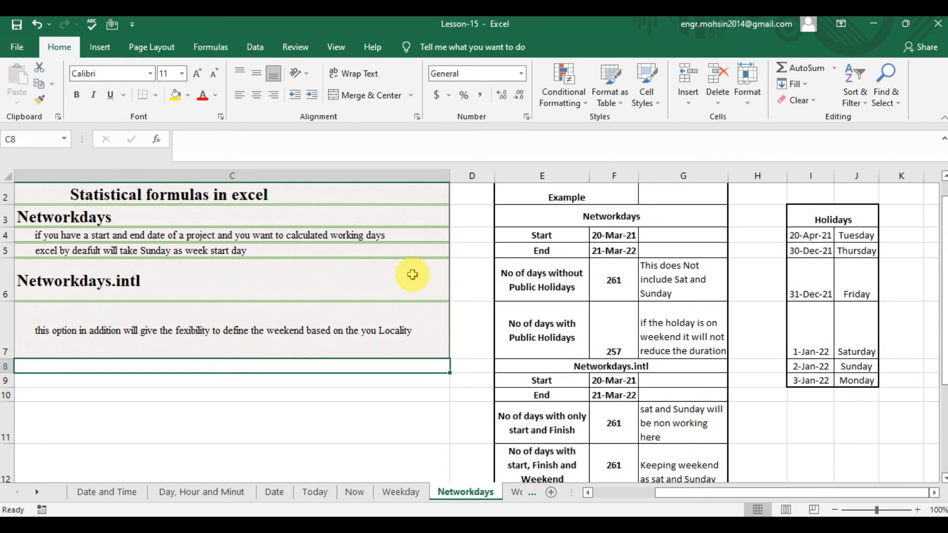
key("Down")
key("Down")
key("Down")
key("Up")
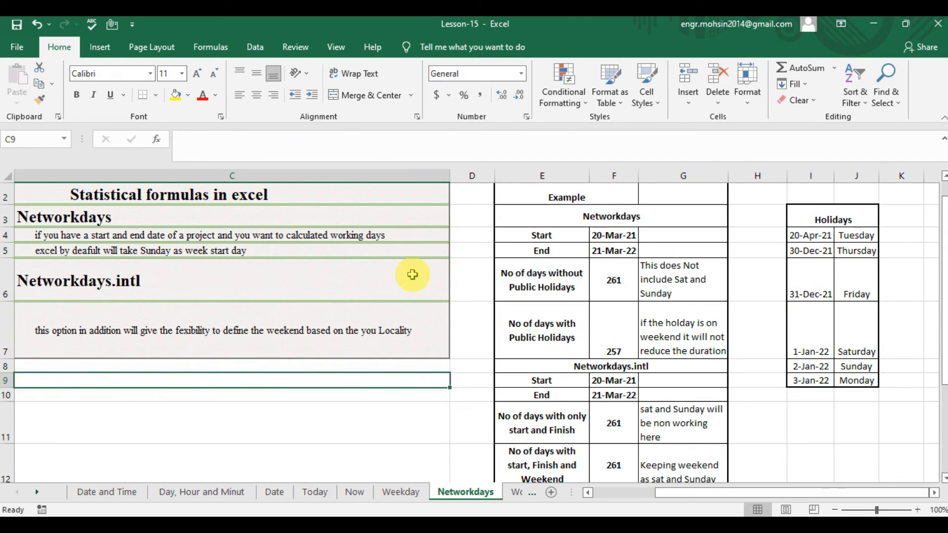
key("Up")
key("Up")
key("Up")
key("Down")
key("Up")
key("Down")
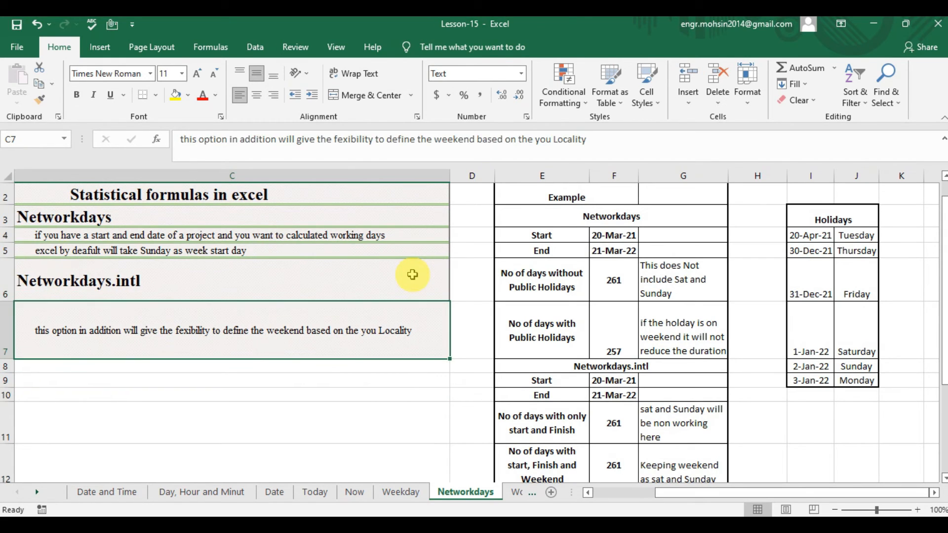
key("Down")
key("Down")
key("Down")
key("Down")
key("Down")
key("Down")
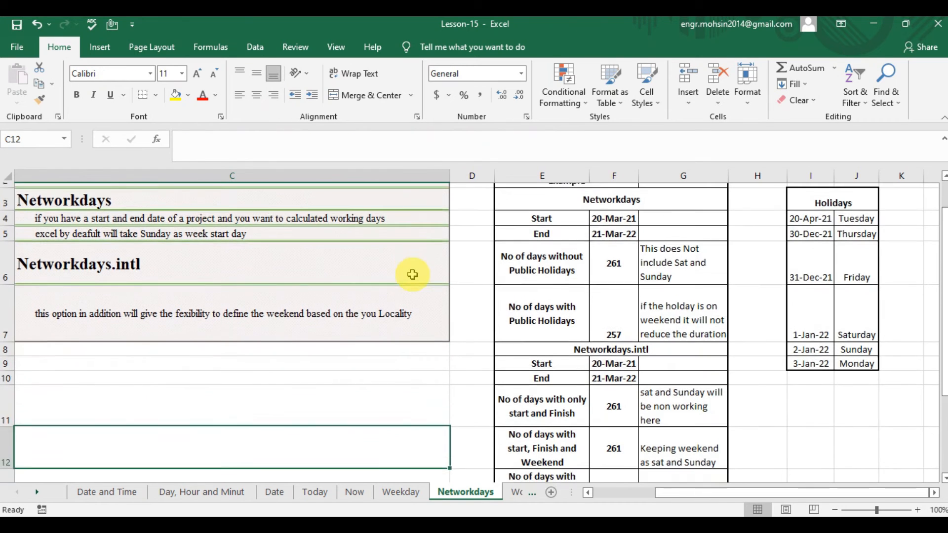
key("Down")
key("Up")
key("Up")
key("Up")
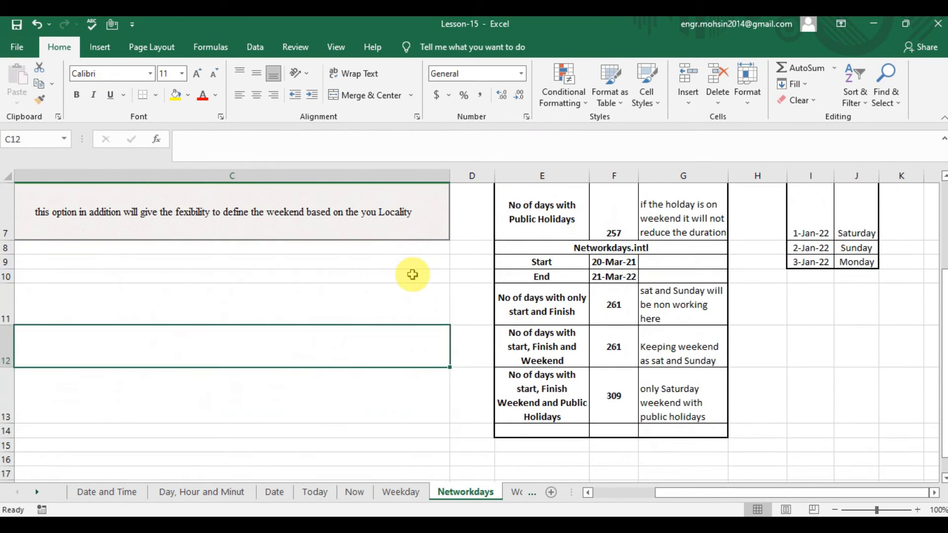
Start a new NETWORKDAYS.INTL formula in F11 with F9 as the start date and F10 as the end date.
key("Right")
key("Right")
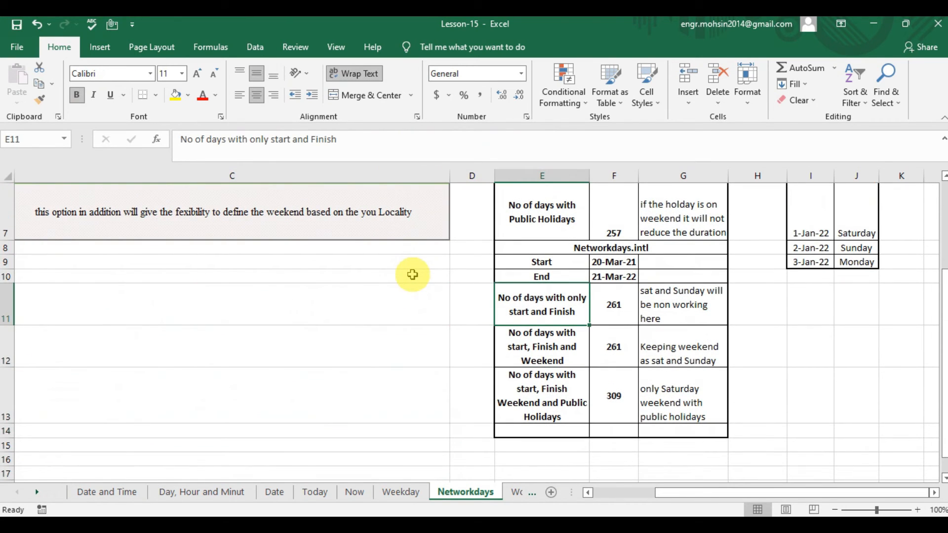
key("Right")
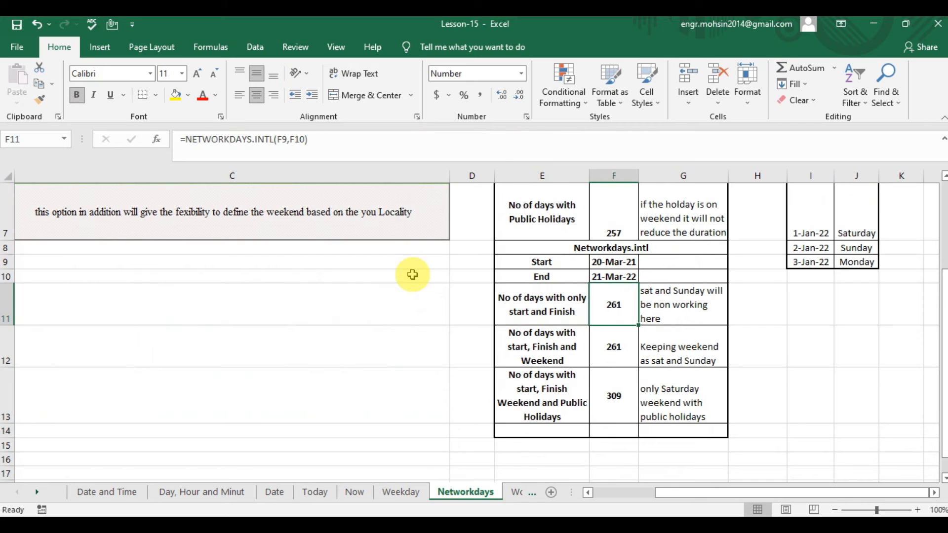
type("=")
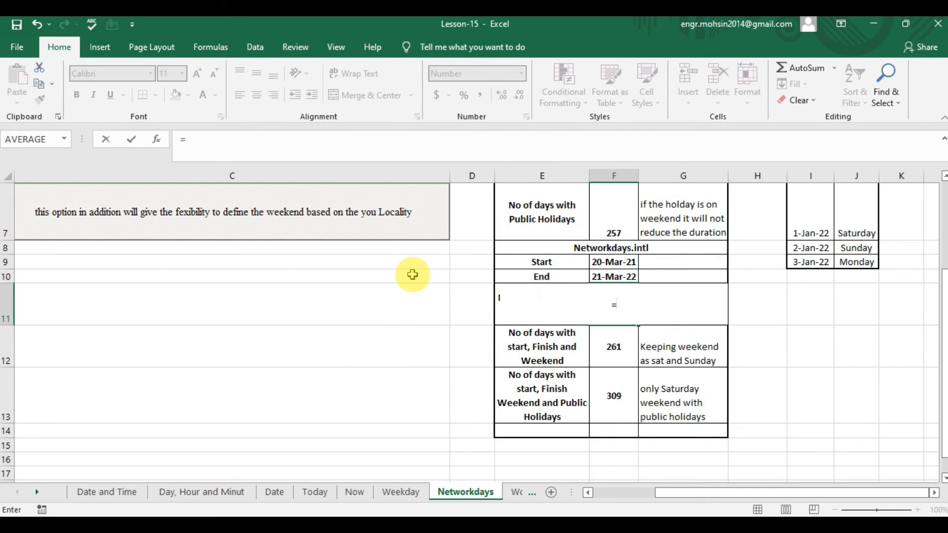
type("NETW")
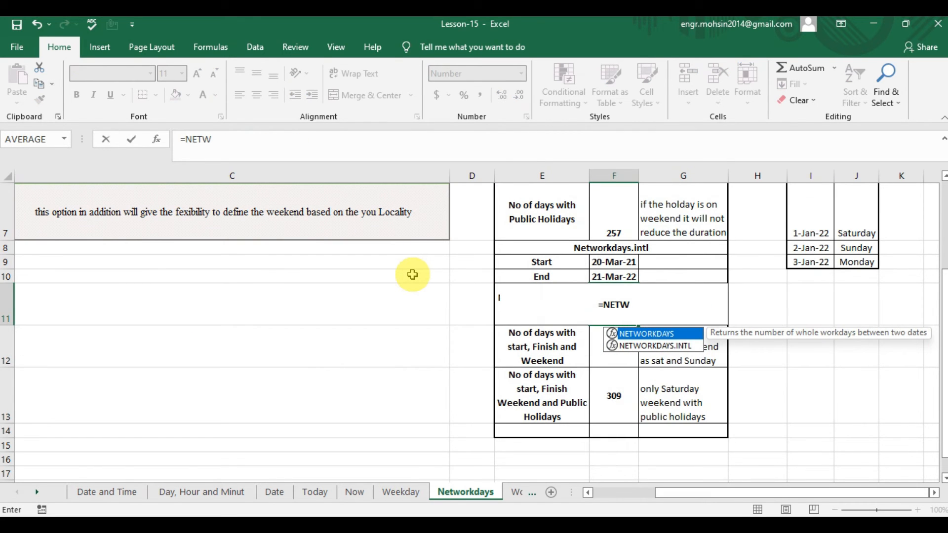
key("BackSpace")
key("BackSpace")
key("Down")
key("Down")
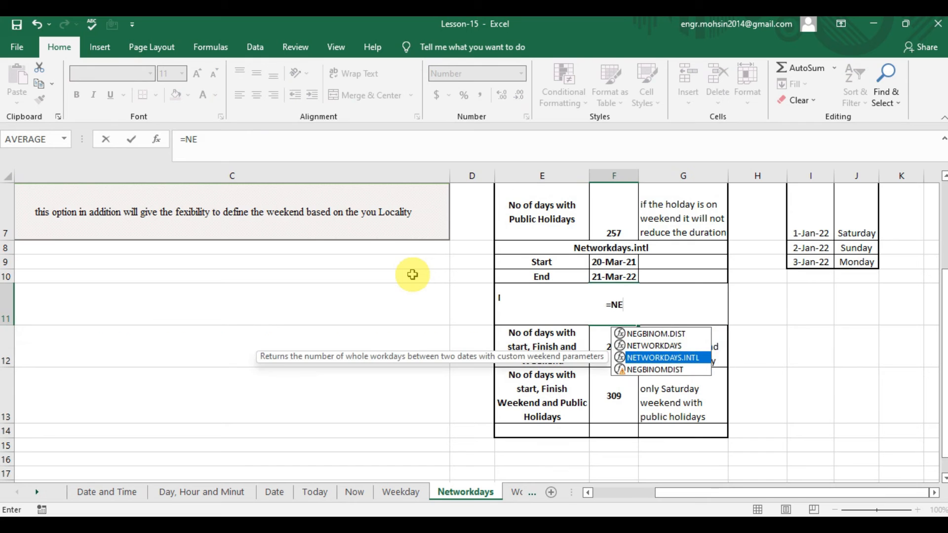
key("Tab")
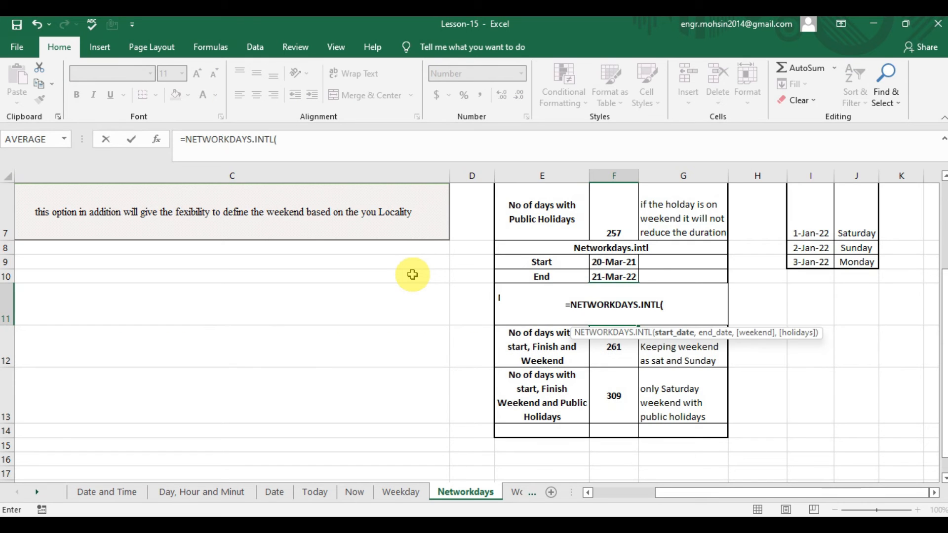
key("Up")
key("Up")
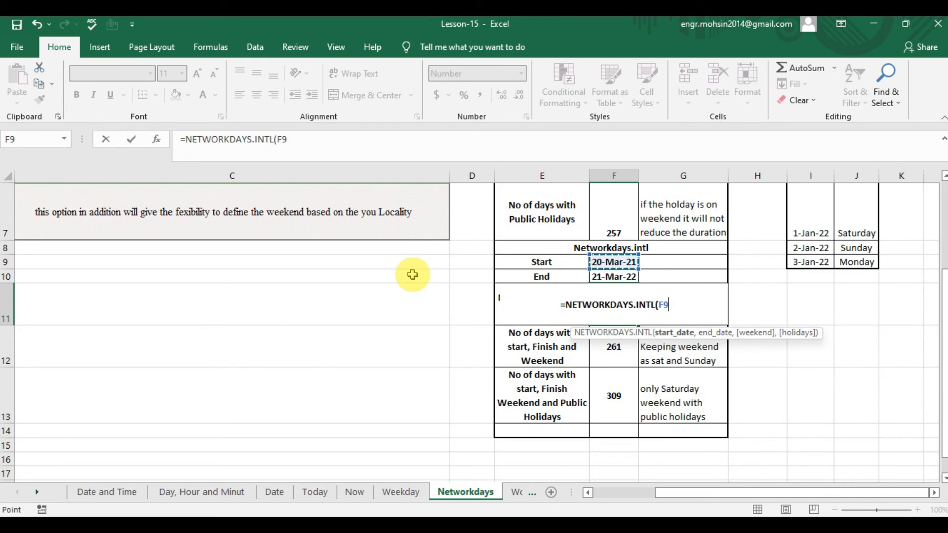
type(",")
key("Up")
key("Up")
key("Down")
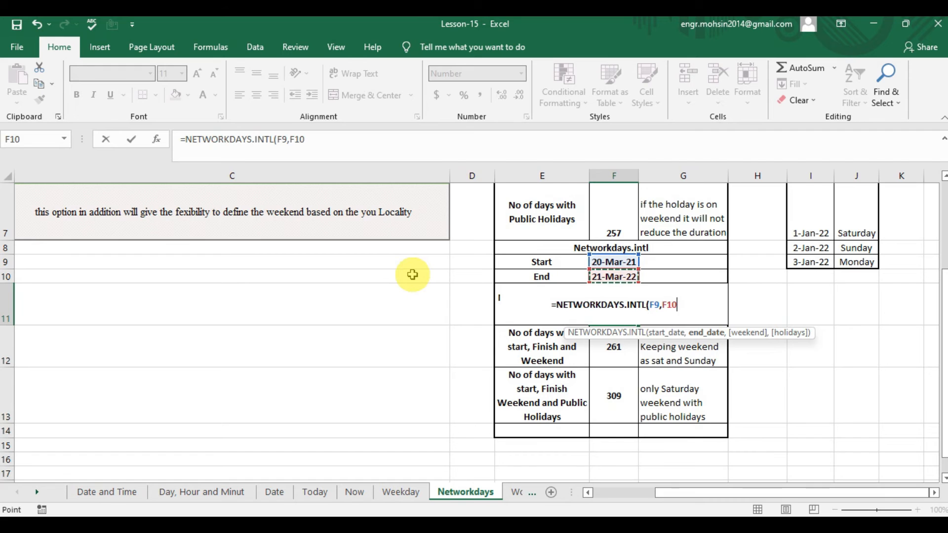
Try weekend option 16 (Friday only) as the third argument of the F11 formula and remove it again.
type(",")
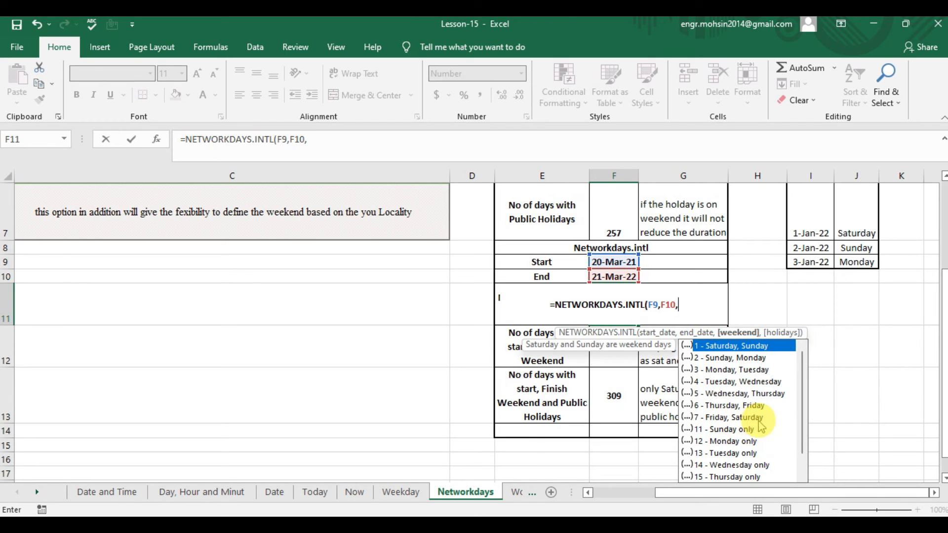
left_click_drag(801, 389, 802, 413)
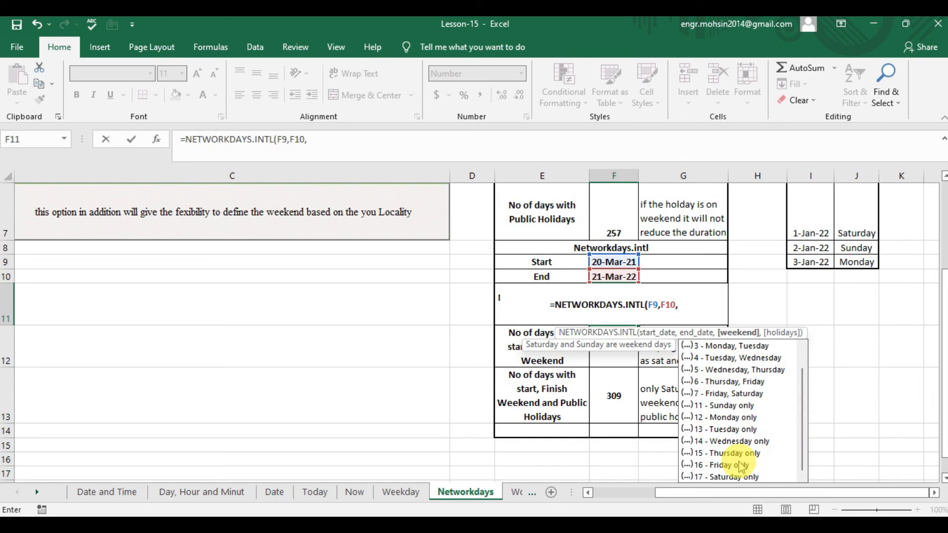
type("16")
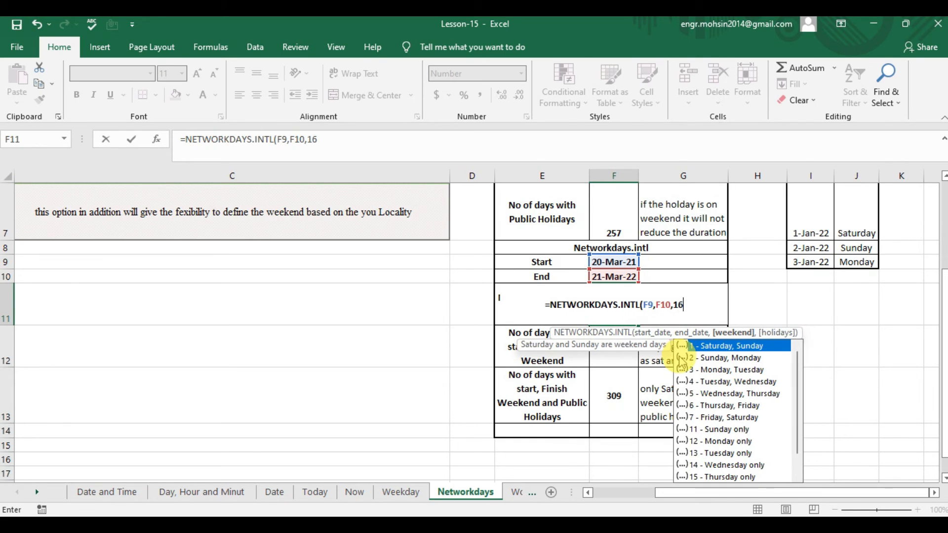
type(",")
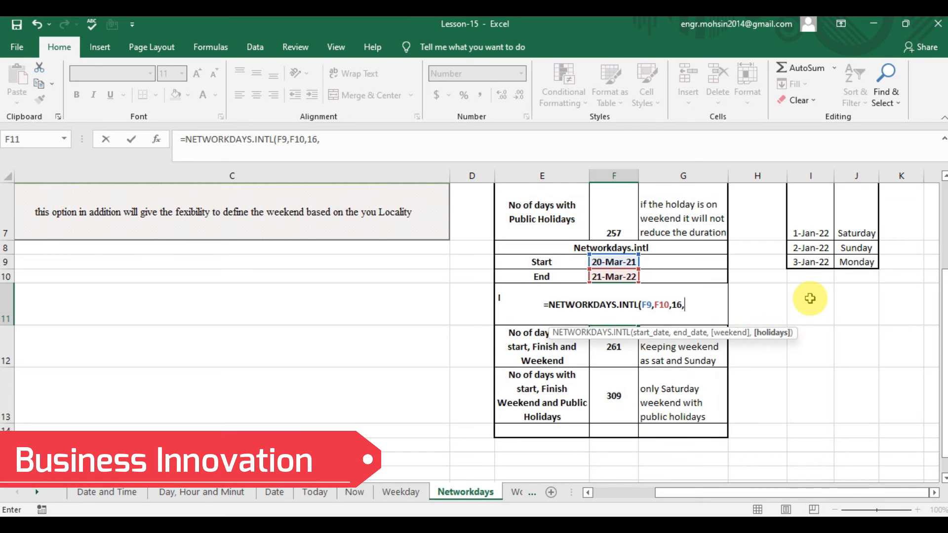
key("BackSpace")
key("BackSpace")
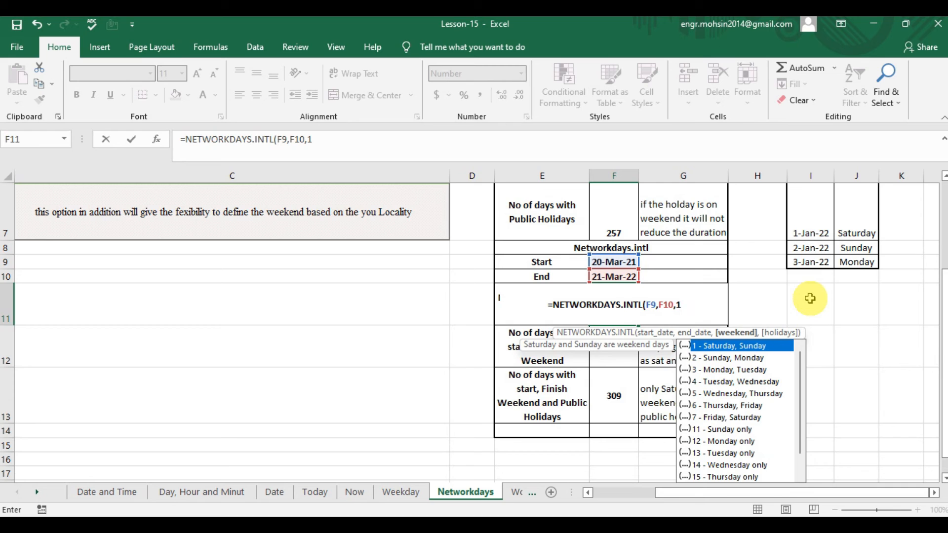
key("BackSpace")
key("BackSpace")
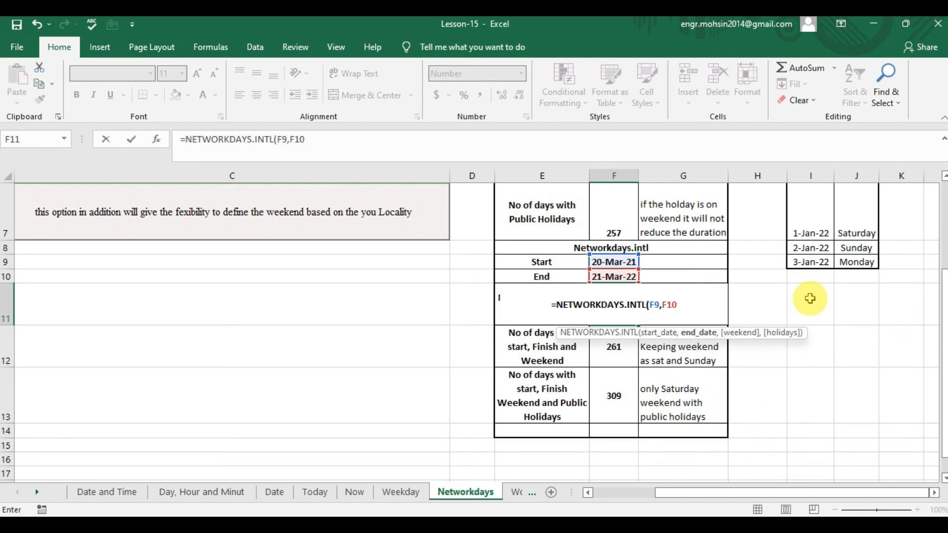
Complete the F11 formula as =NETWORKDAYS.INTL(F9,F10) and review it with the weekend note in G11.
type(")")
key("Return")
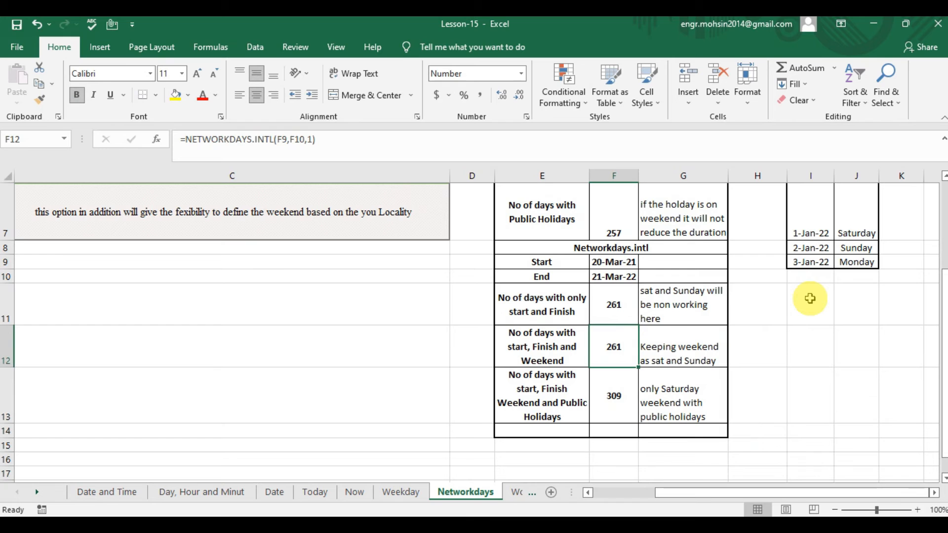
key("Up")
key("Right")
key("Down")
key("Up")
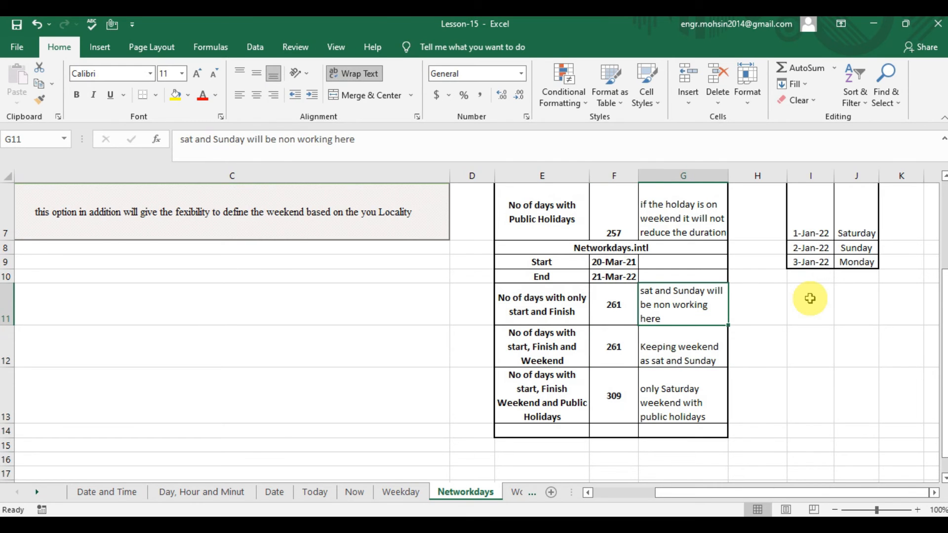
key("Left")
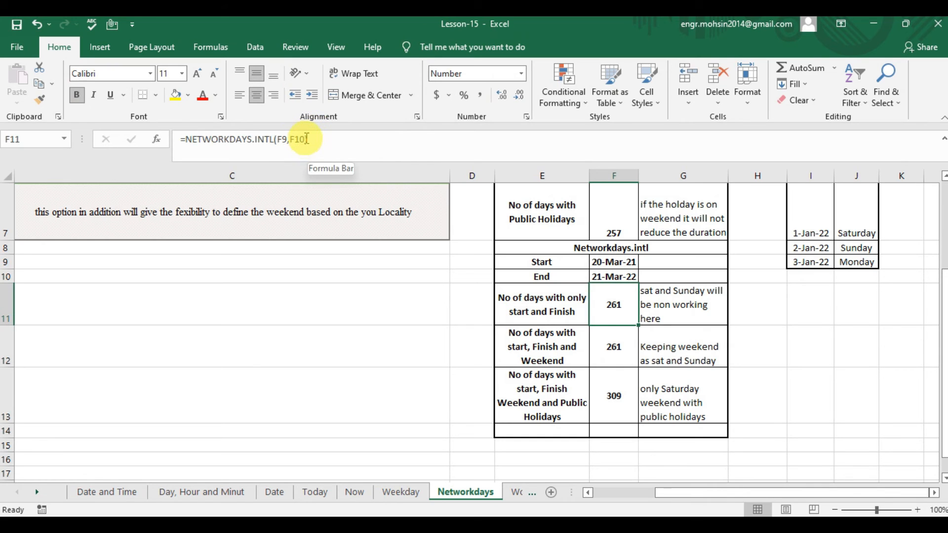
left_click(697, 304)
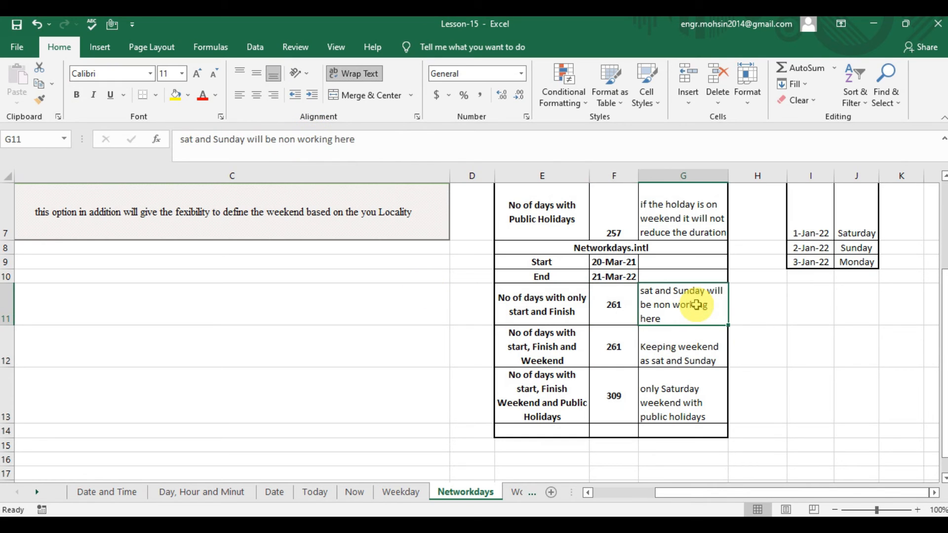
Review the weekend notes in G11 and G12 along with the row 12 label and the existing formula in F12.
key("Down")
key("Up")
key("Down")
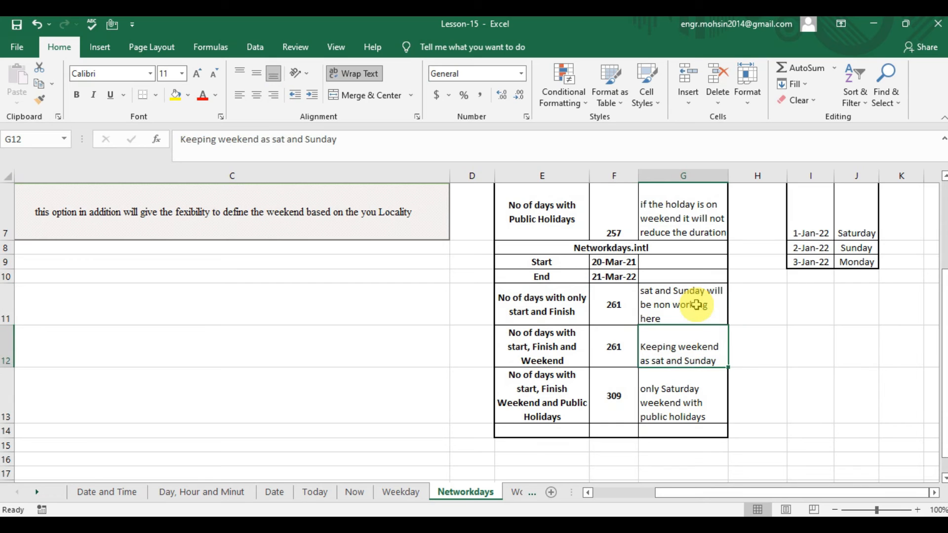
key("Left")
key("Left")
key("Right")
key("Left")
key("Right")
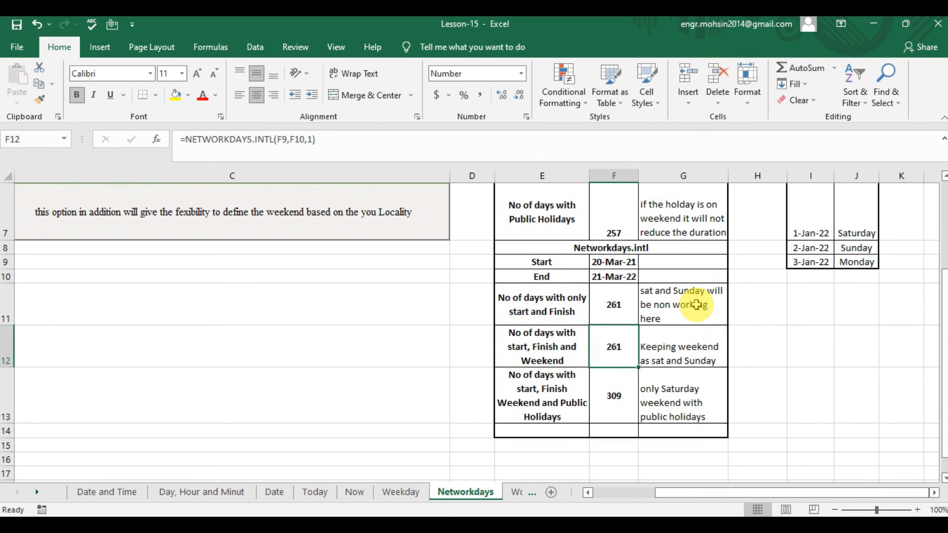
Start a new NETWORKDAYS.INTL formula in F12 with F9 as the start date and F10 as the end date.
type("=")
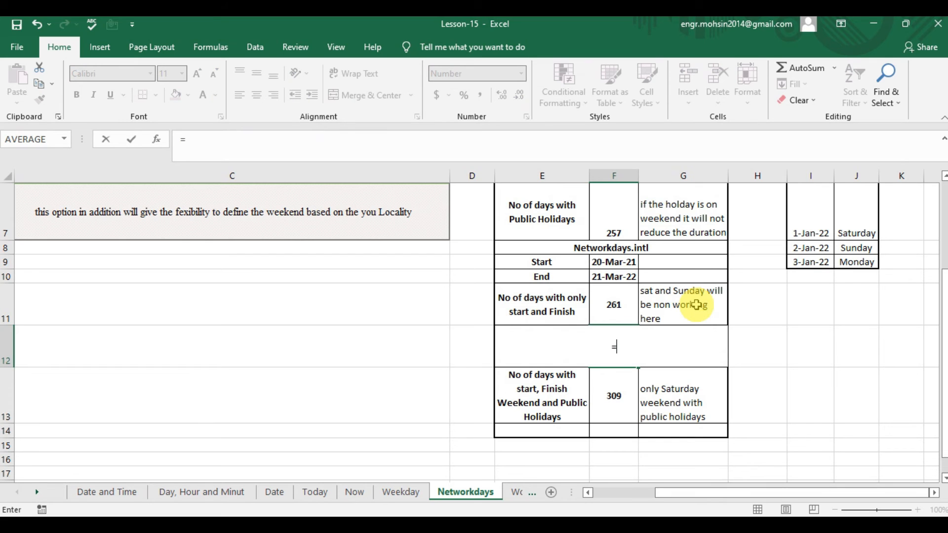
type("NE")
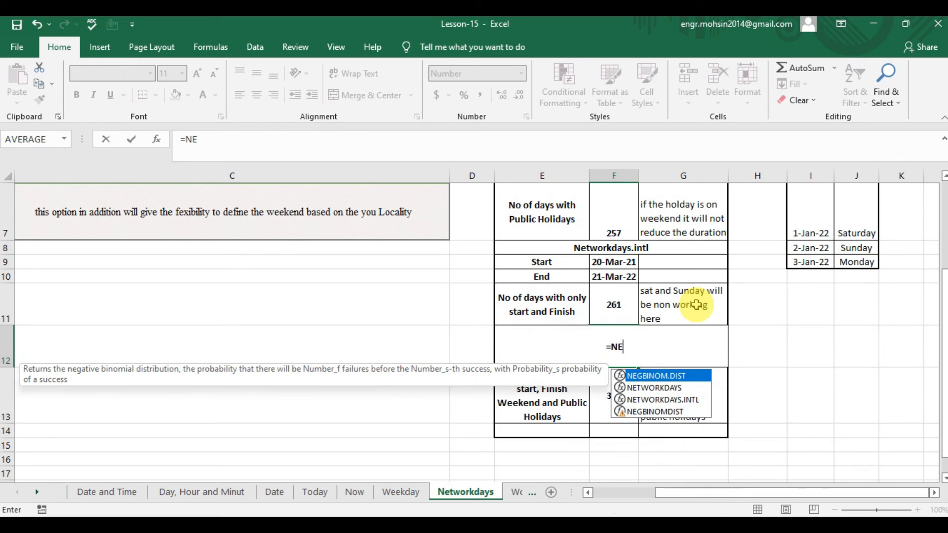
key("Down")
key("Down")
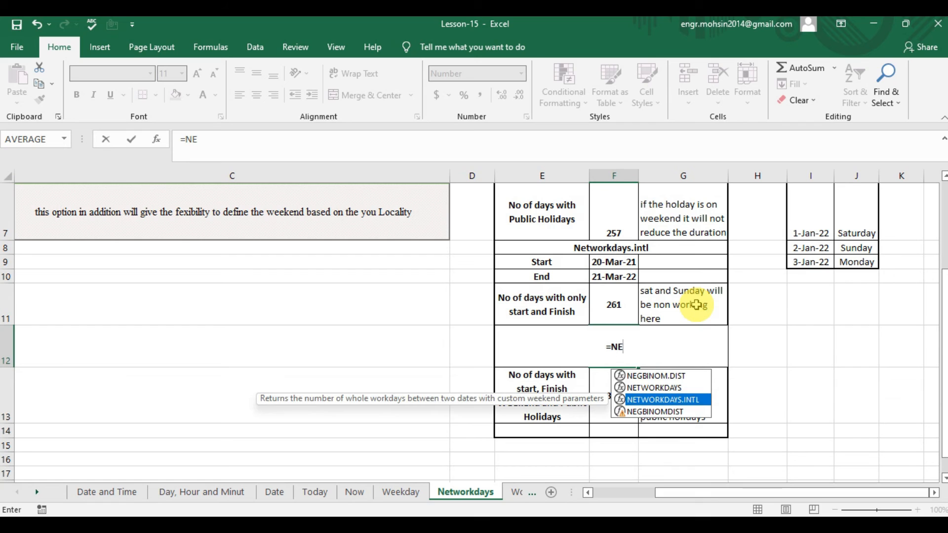
key("Tab")
key("Up")
key("Up")
key("Up")
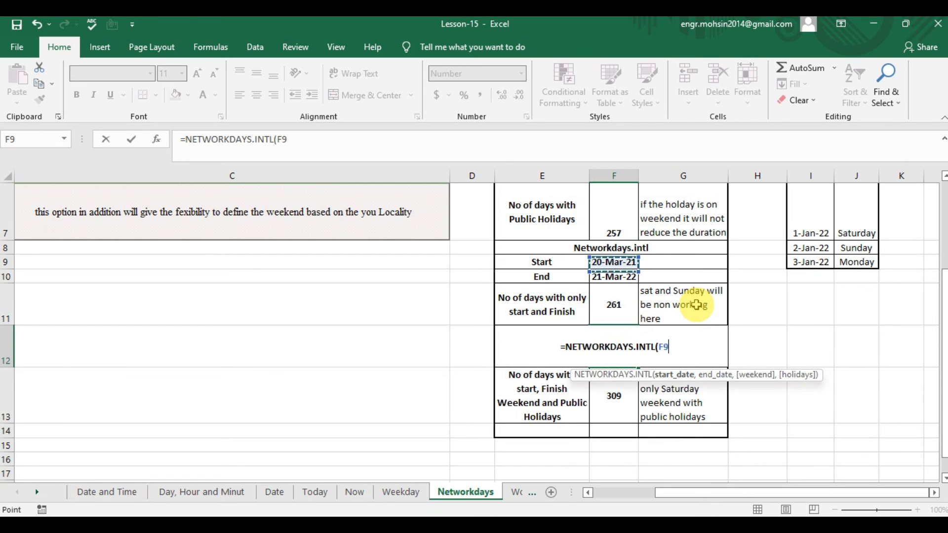
type(",")
key("Up")
key("Up")
Complete the F12 formula as =NETWORKDAYS.INTL(F9,F10,16), using weekend option 16 and no holidays.
type(",")
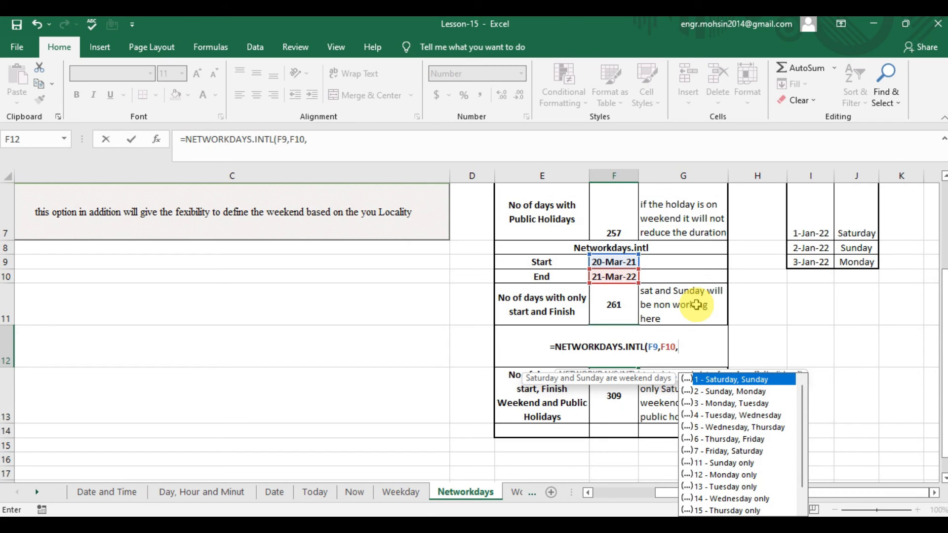
type("16,")
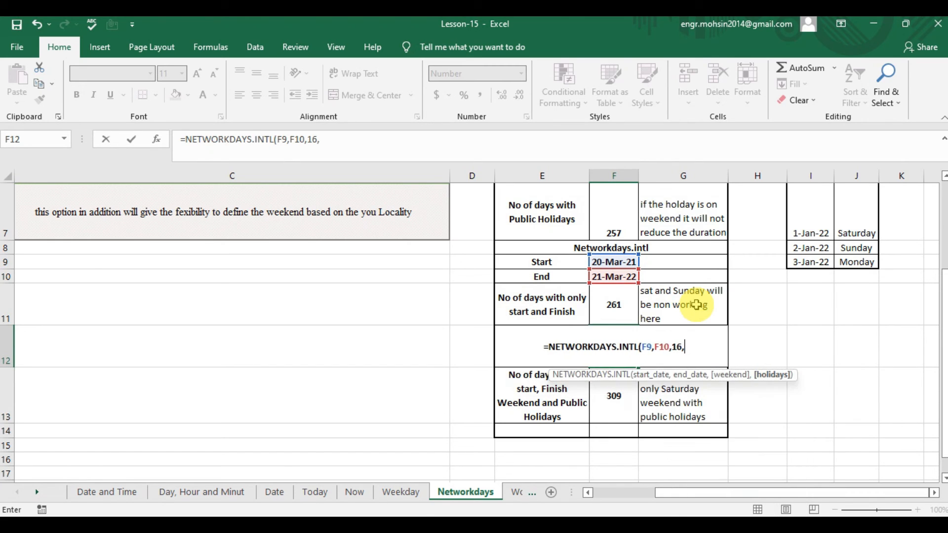
key("BackSpace")
type(")")
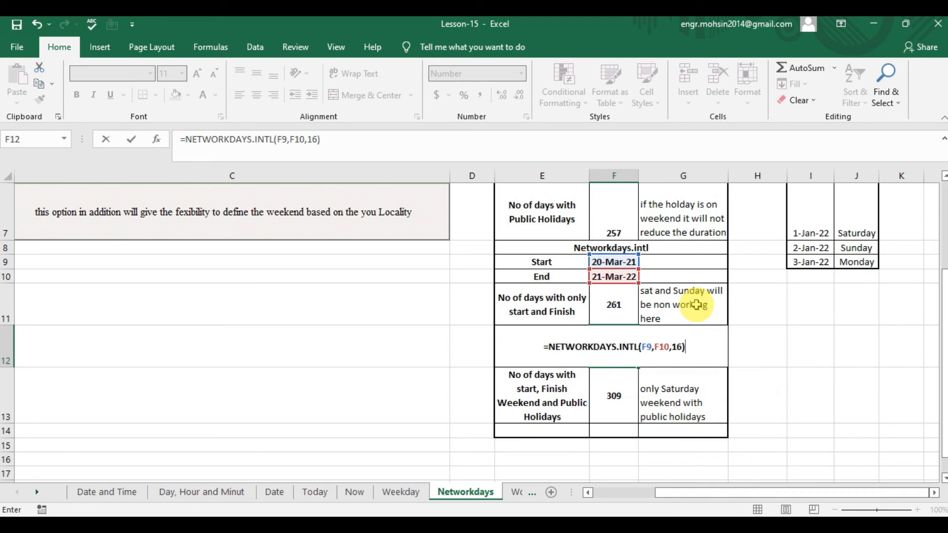
key("Return")
key("Up")
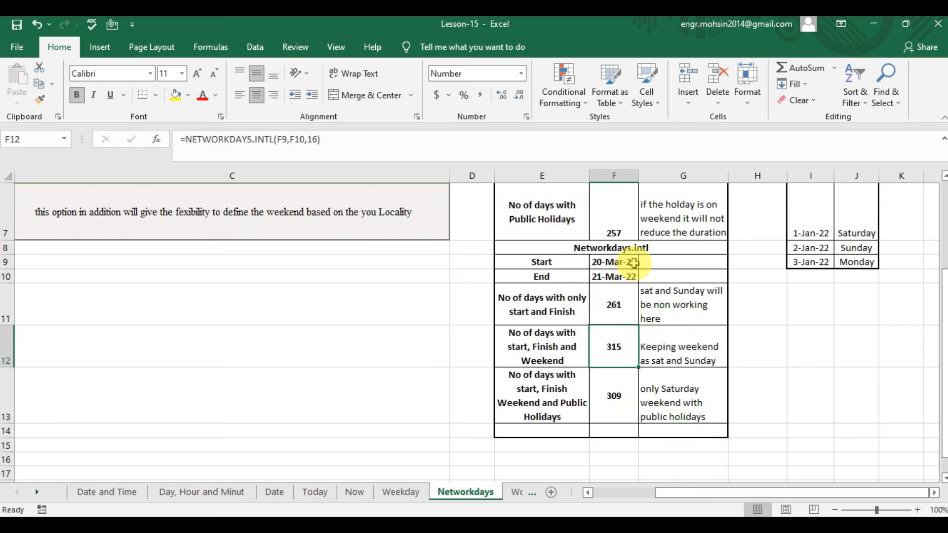
Compare the formulas and results in F11 and F12, without and with the weekend argument.
left_click(620, 312)
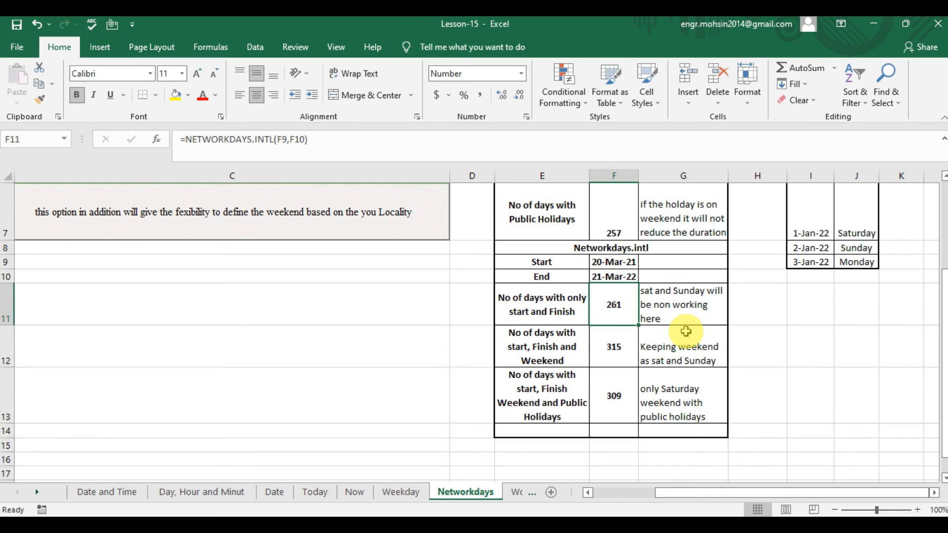
key("Down")
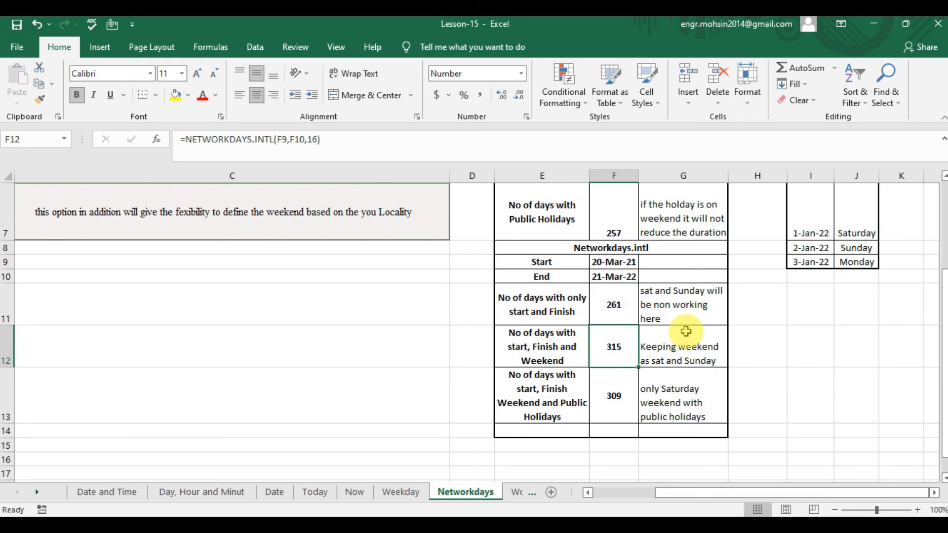
left_click(624, 307)
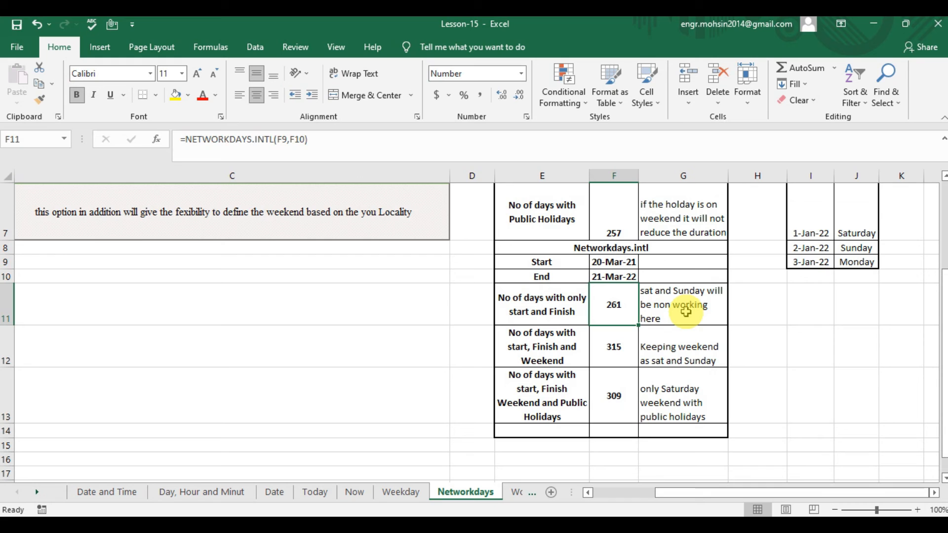
left_click(614, 344)
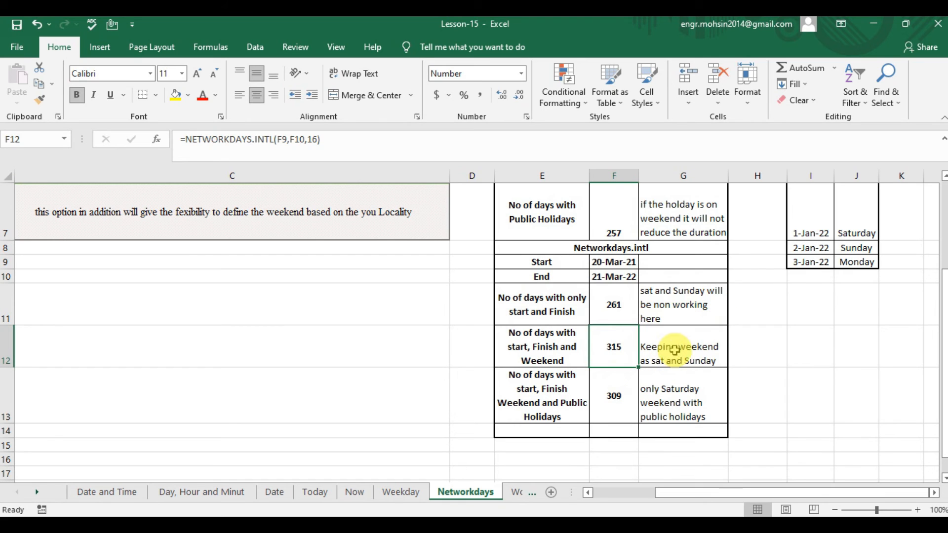
Check the row 13 label for weekend and public holidays in E13 and start a new formula in F13.
left_click(622, 392)
left_click(551, 398)
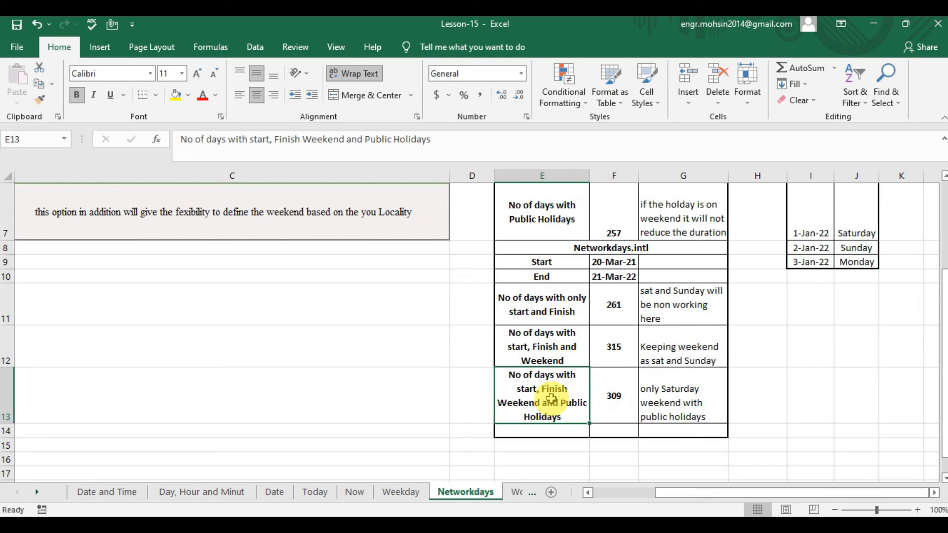
key("Right")
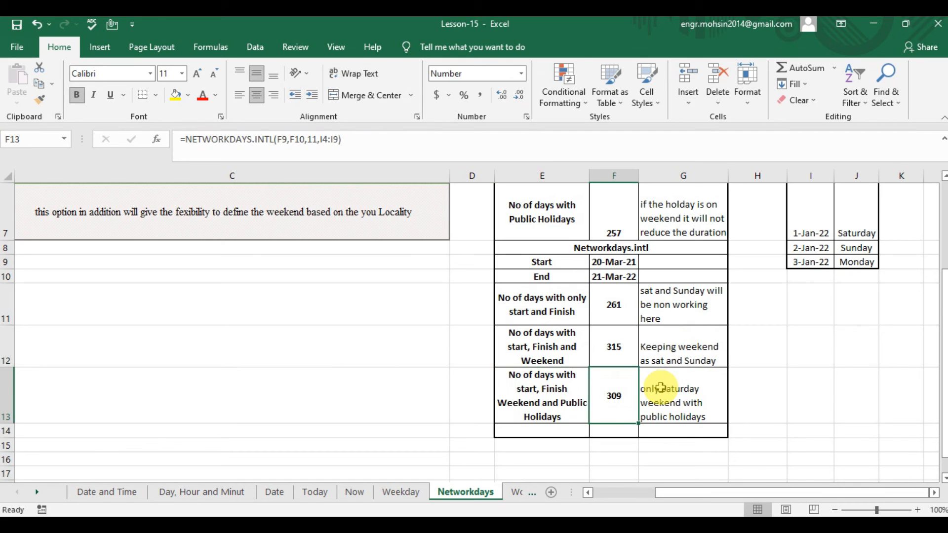
type("=")
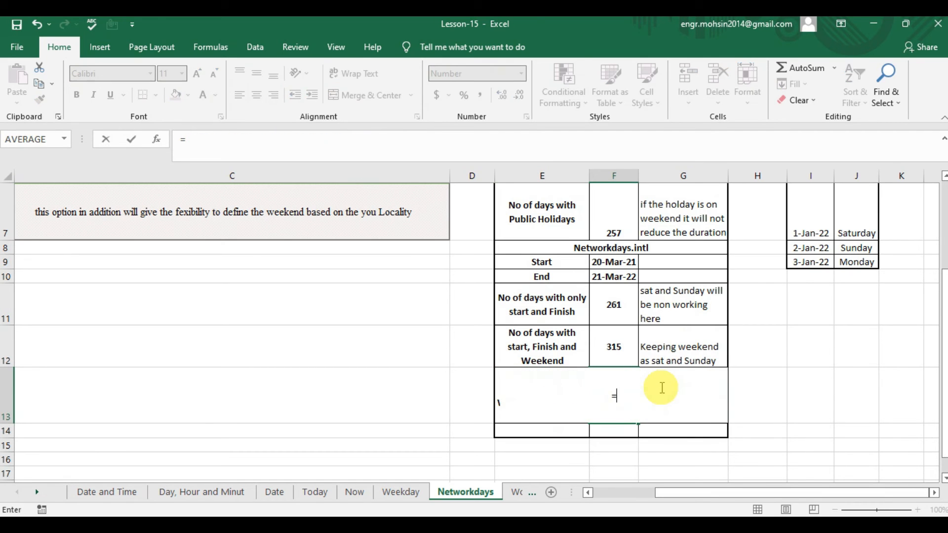
type("WORK")
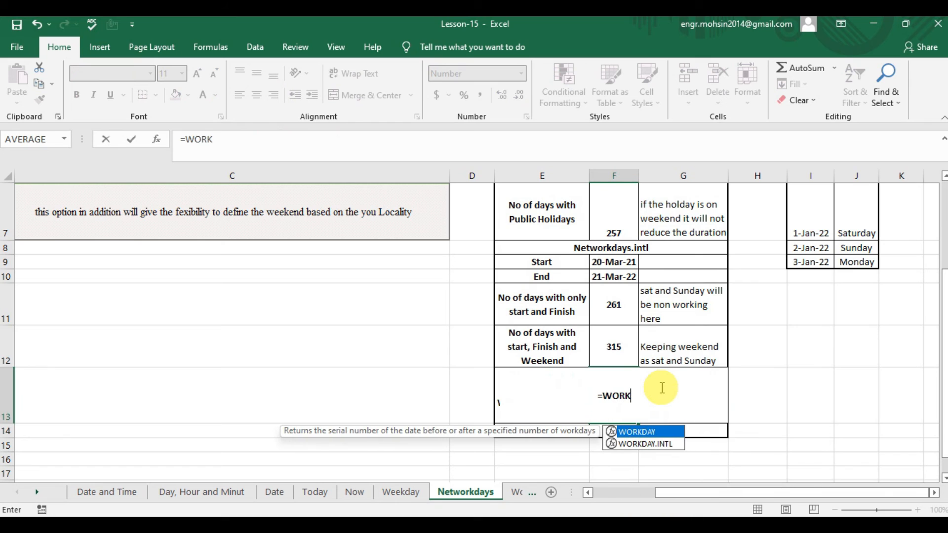
key("BackSpace")
key("BackSpace")
key("BackSpace")
key("BackSpace")
Use NETWORKDAYS.INTL in the F13 formula with F9 as the start date, F10 as the end date and weekend option 16.
type("NE")
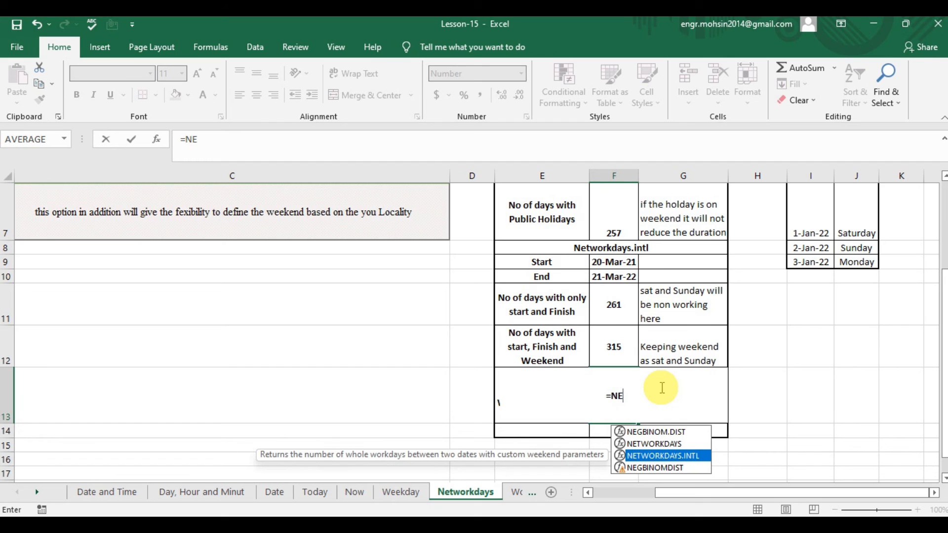
key("Tab")
key("Up")
key("Up")
key("Up")
key("Up")
type(",")
key("Up")
key("Up")
key("Up")
key("Up")
key("Down")
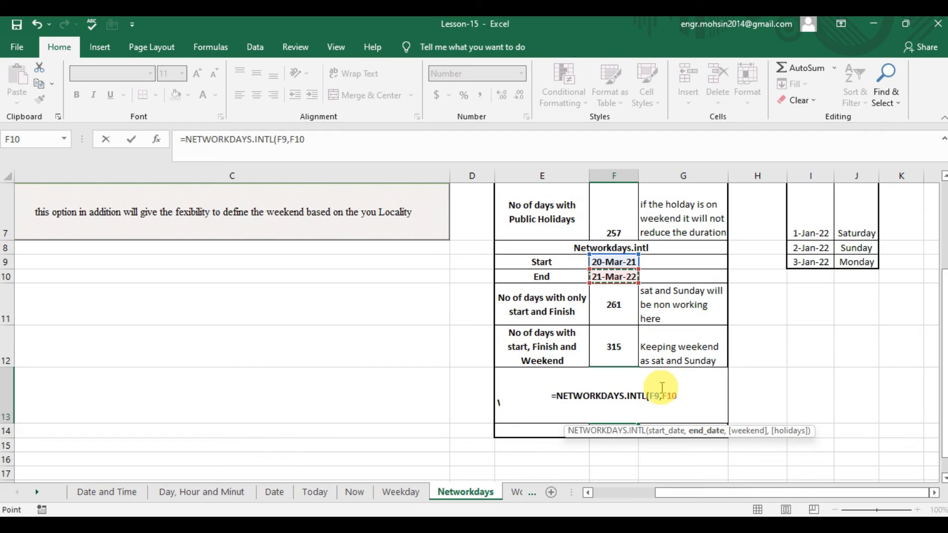
type(",16")
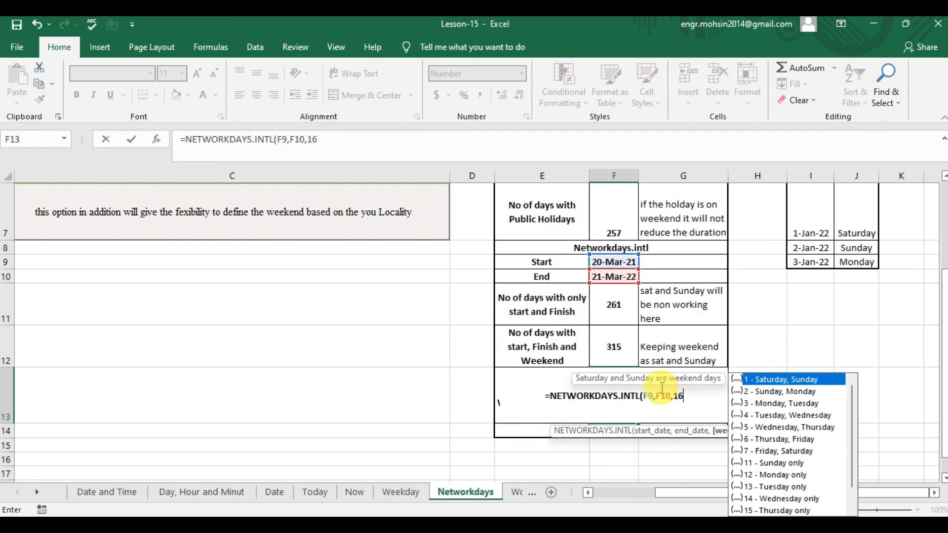
type(",")
Add the holiday dates I4:I9 as the last argument and complete F13 as =NETWORKDAYS.INTL(F9,F10,16,I4:I9).
key("Right")
key("Right")
key("Right")
key("Right")
key("Left")
key("Up")
key("Up")
key("Up")
key("Up")
key("Up")
key("Up")
key("Up")
key("Up")
key("Up")
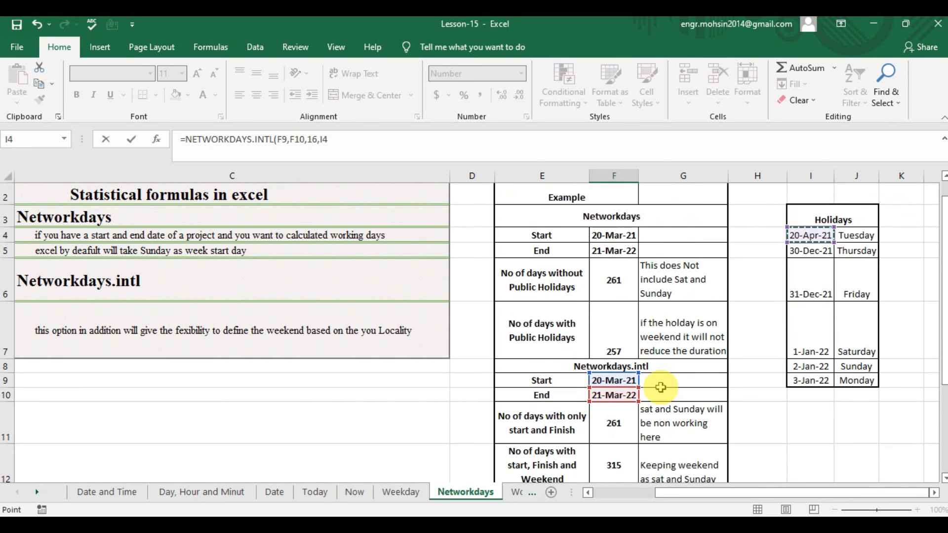
key("shift+Down")
key("shift+Down")
key("shift+Down")
key("shift+Down")
key("shift+Down")
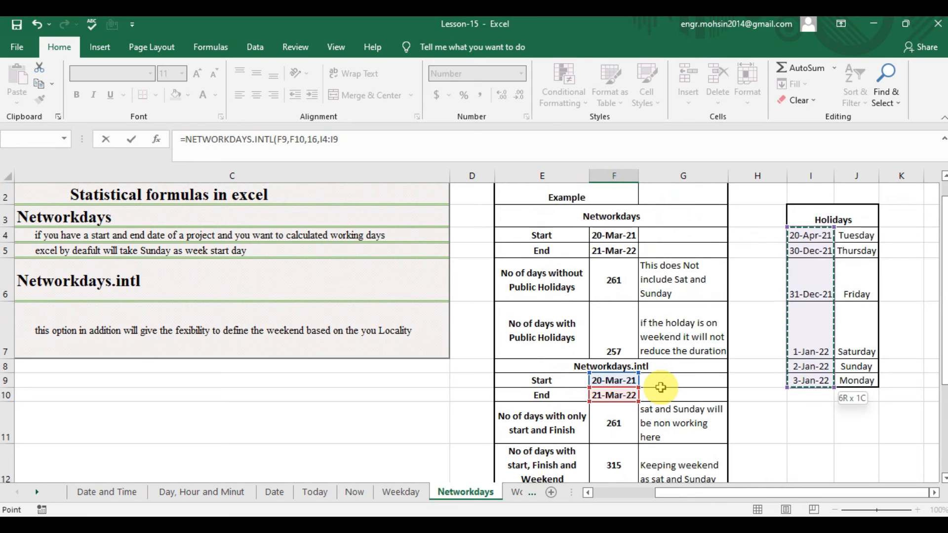
type(")")
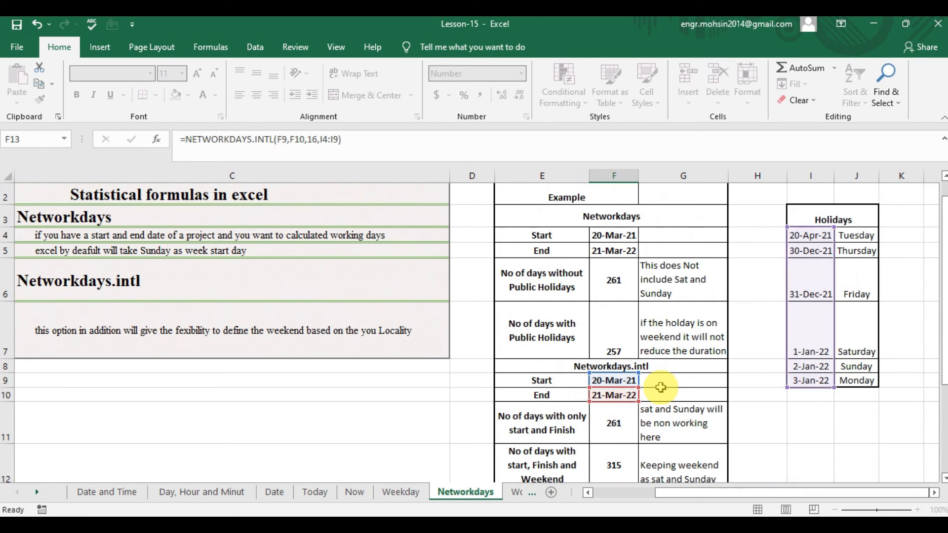
key("Return")
key("Up")
key("Down")
key("Down")
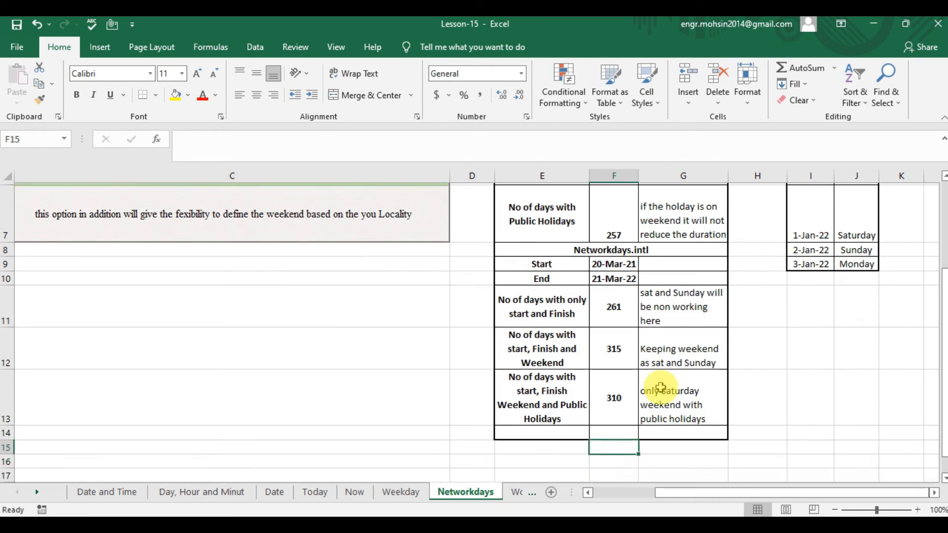
key("Up")
Examine the public holiday dates in I4:I9 that the F13 formula refers to.
key("Up")
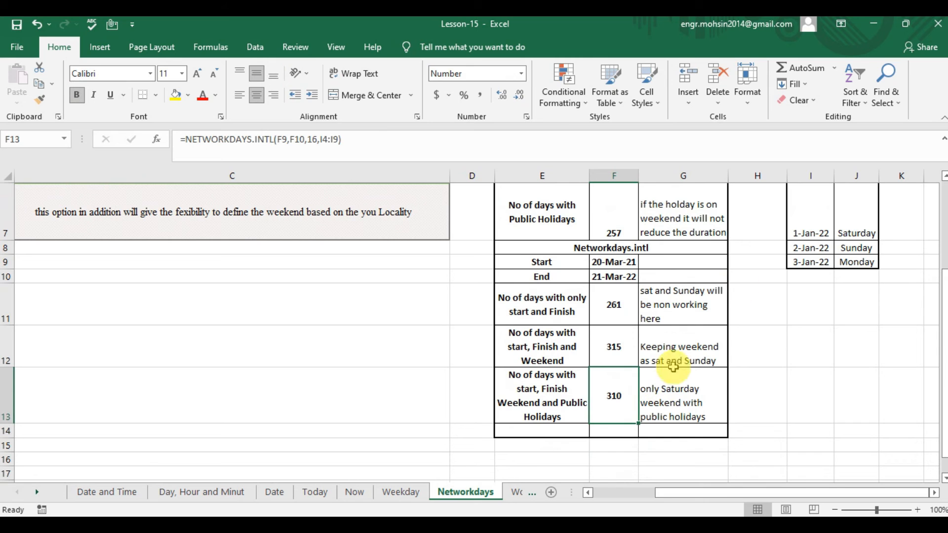
left_click(819, 234)
key("Up")
key("Up")
key("Up")
key("Up")
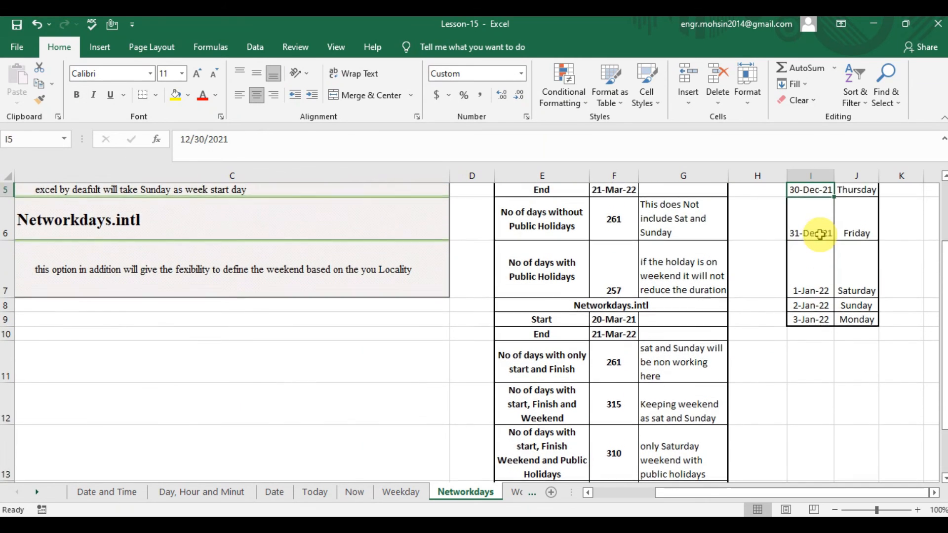
key("Down")
key("shift+Down")
key("shift+Down")
key("shift+Down")
key("shift+Down")
key("shift+Down")
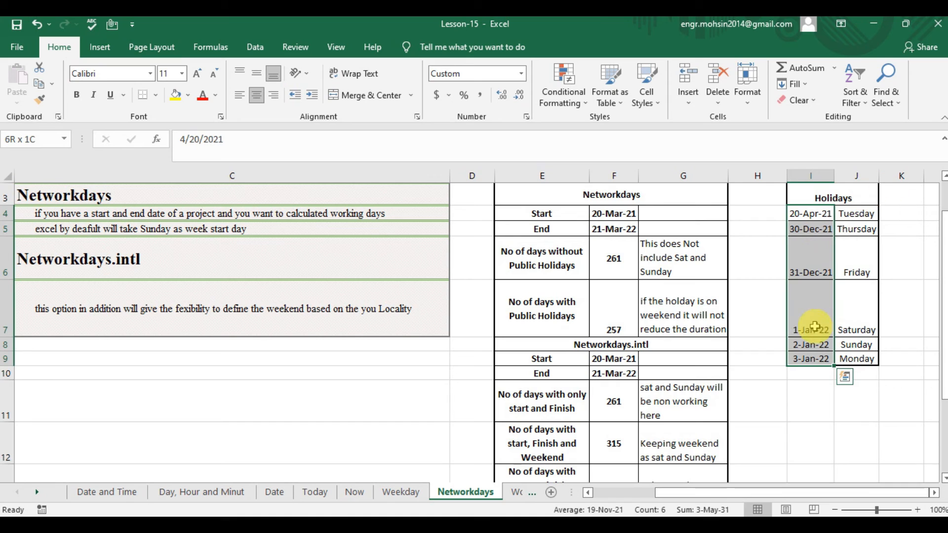
Check the weekday of the holiday in row 6 against its date and look through the remaining holiday dates.
left_click(848, 263)
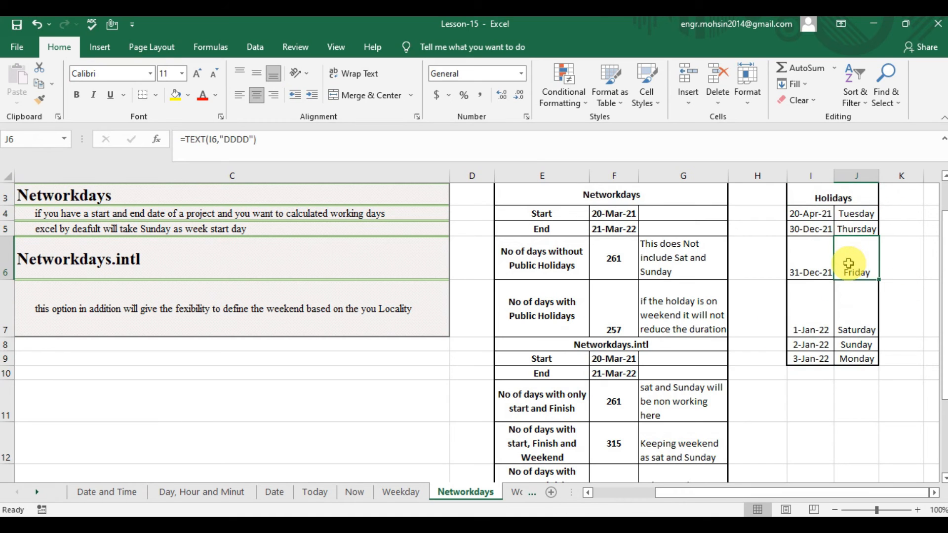
key("Left")
key("Right")
key("Left")
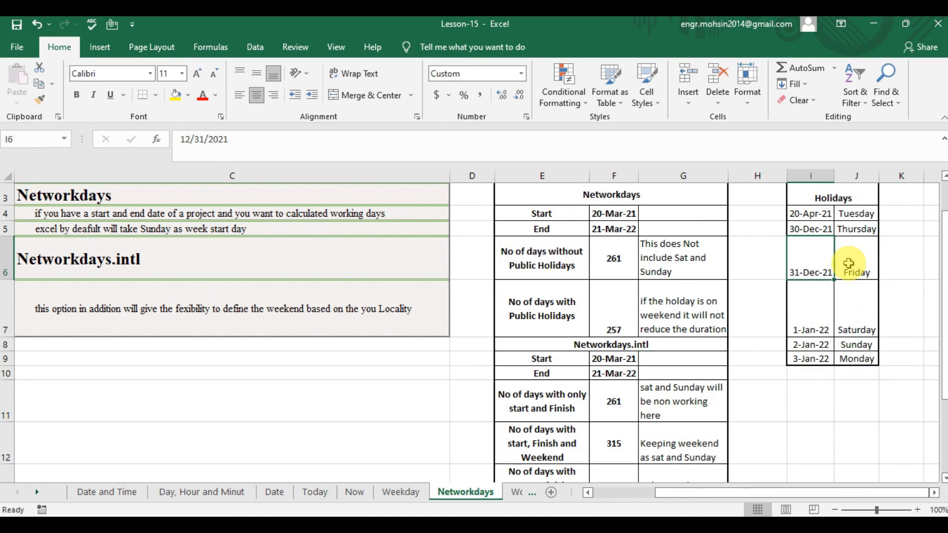
key("Right")
key("Left")
key("Down")
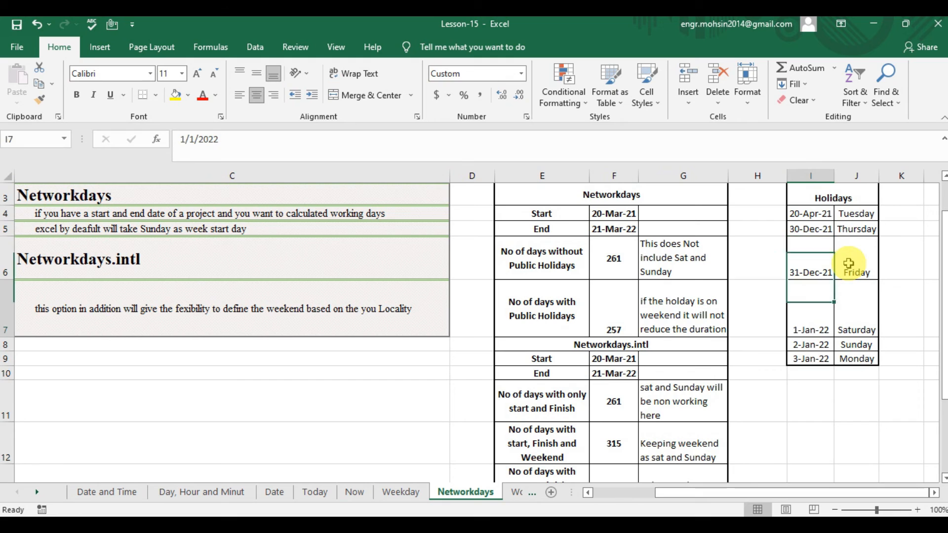
key("Down")
key("Down")
key("Down")
key("Down")
key("Down")
key("Down")
key("Down")
key("Down")
key("Down")
key("Down")
key("Down")
key("Down")
key("Up")
key("Up")
key("Up")
key("Up")
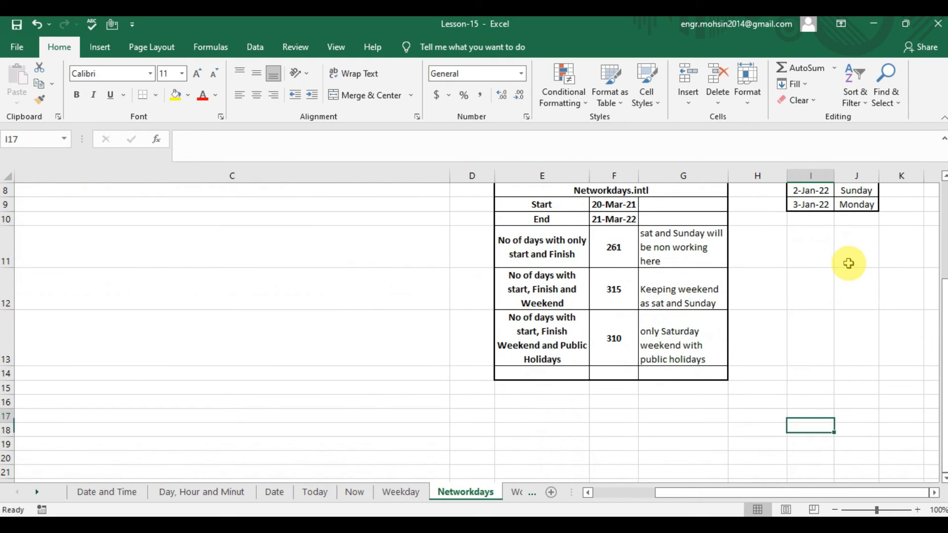
Return to F13 and review its formula with the weekend and public holiday note in G13.
key("Up")
key("Up")
key("Left")
key("Left")
key("Left")
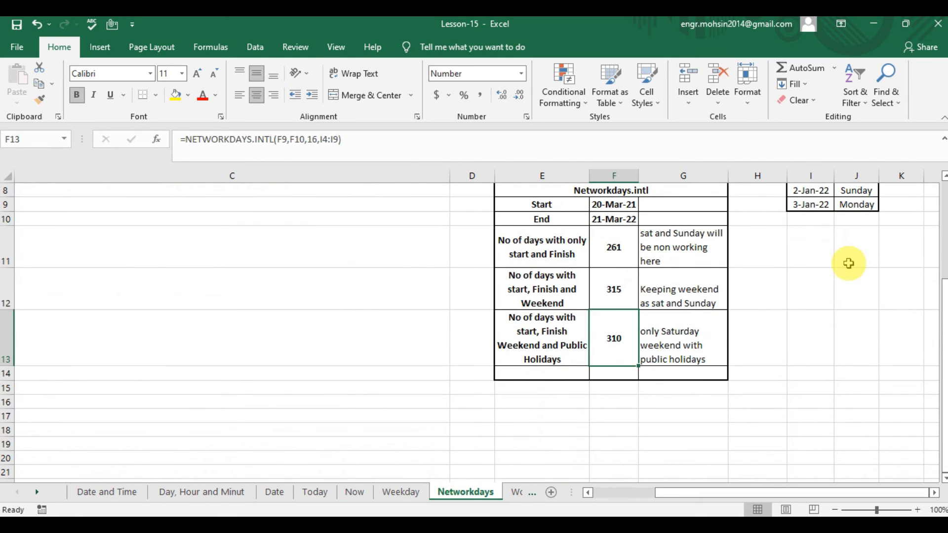
key("Right")
key("Left")
key("Down")
key("Down")
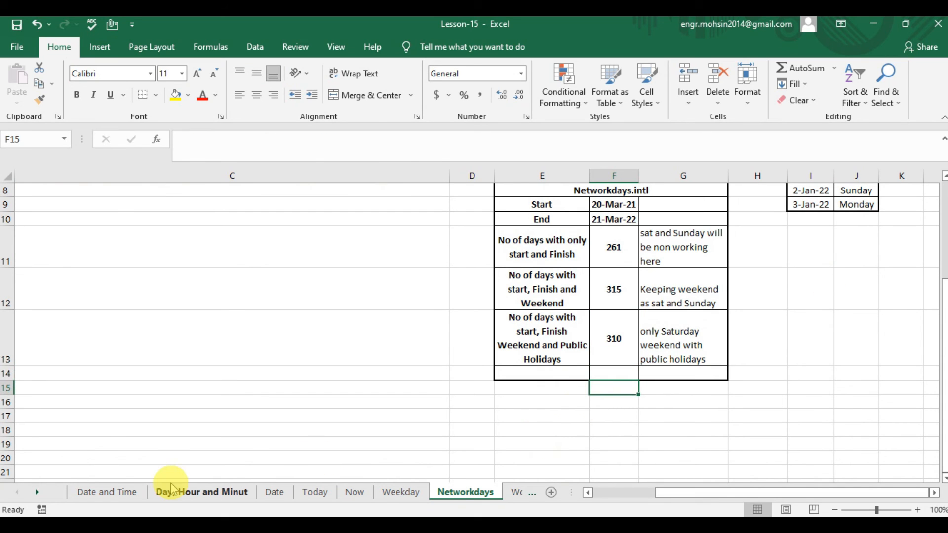
Open the Workday sheet and go to the WORKDAY description in C4.
left_click(38, 492)
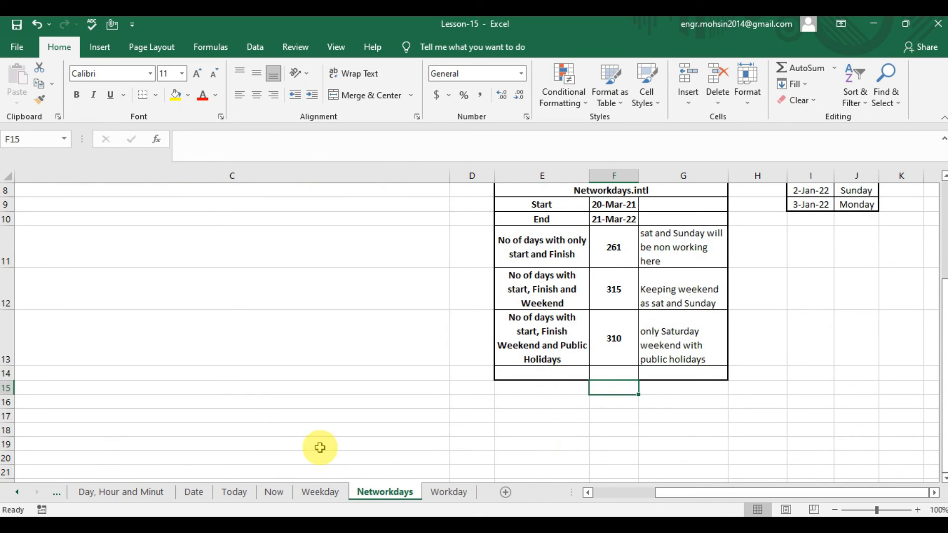
left_click(451, 492)
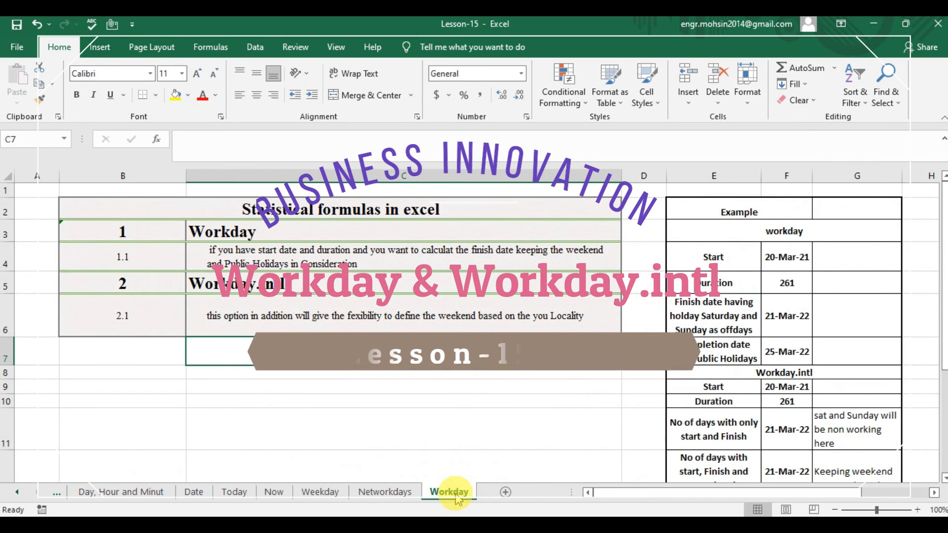
key("Up")
key("Up")
key("Up")
key("Up")
key("Down")
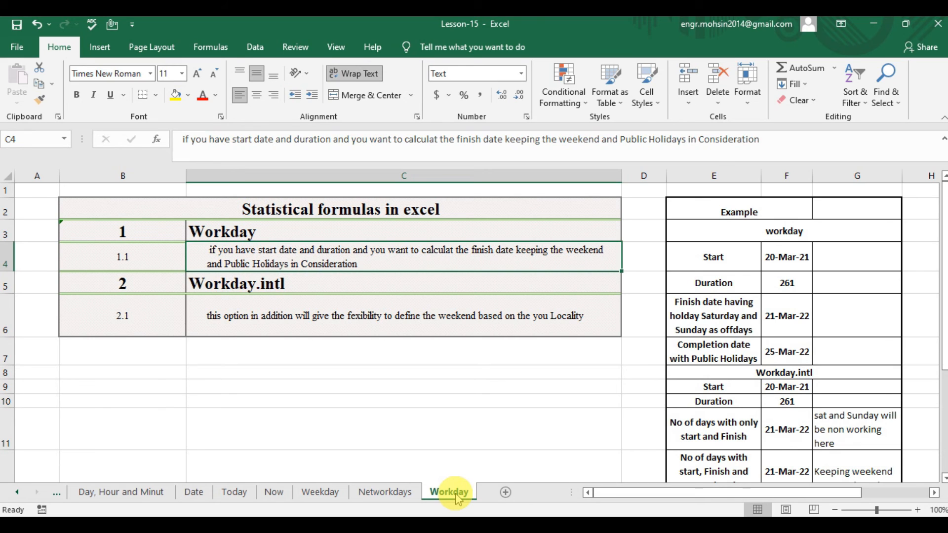
Review the workday example's Duration label and its finish date label with Saturday and Sunday as off days.
key("Right")
key("Right")
key("Right")
key("Down")
key("Left")
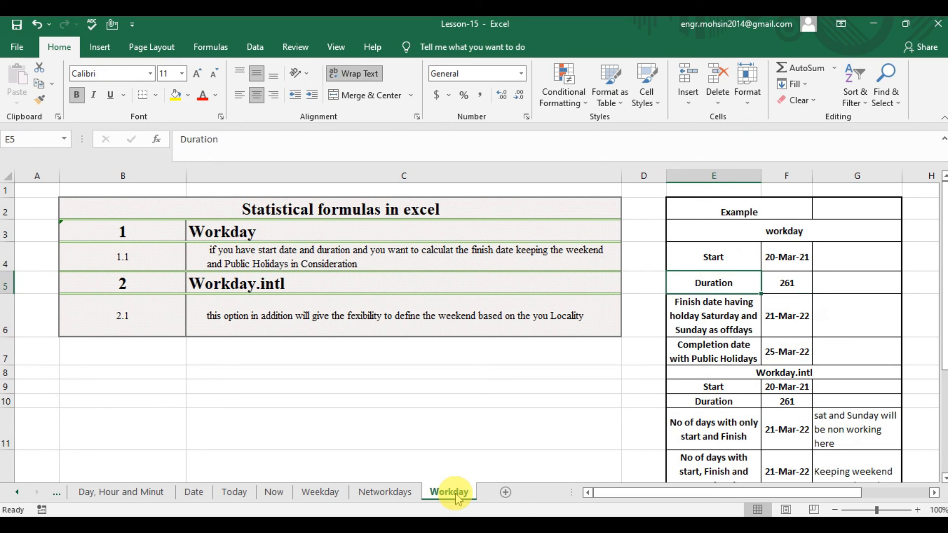
key("Down")
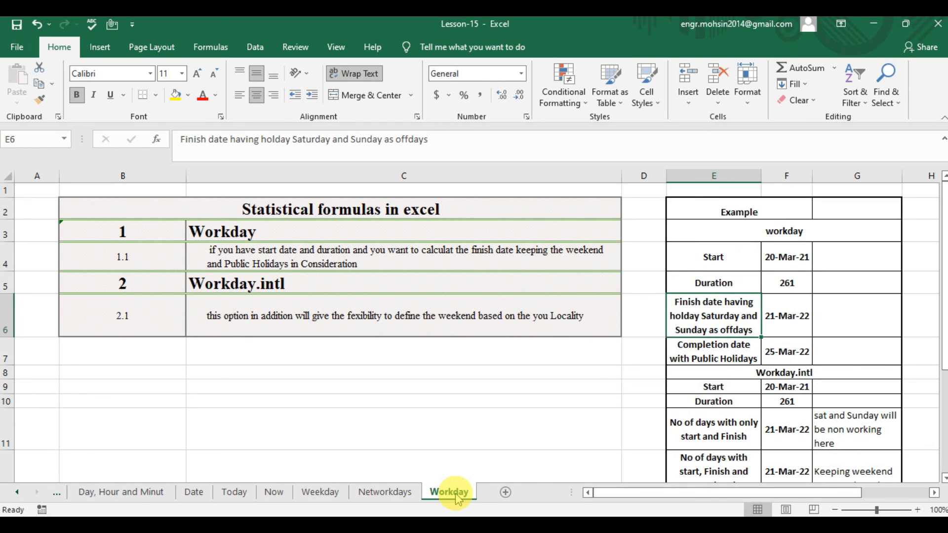
Enter =WORKDAY(F4,F5) in F6, using the start date and duration without a holidays argument.
key("Right")
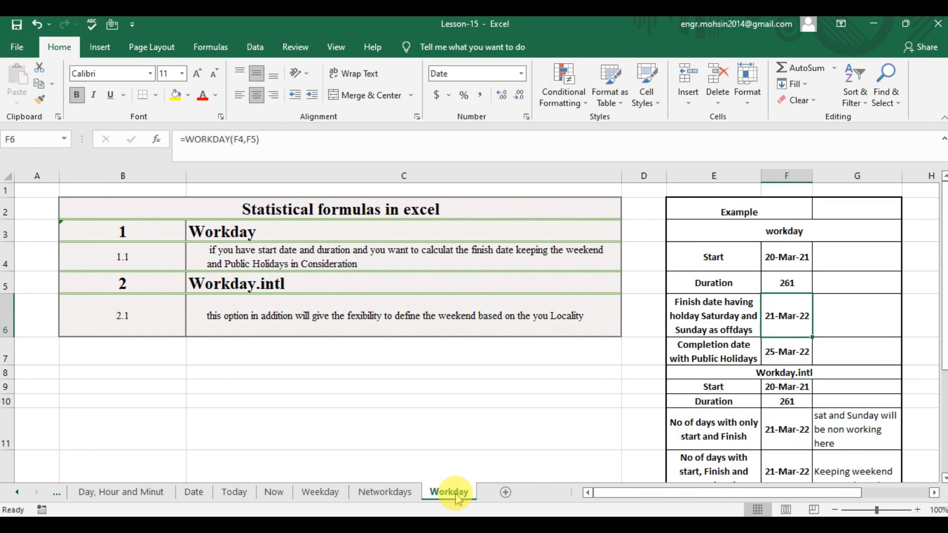
type("=WORKDA")
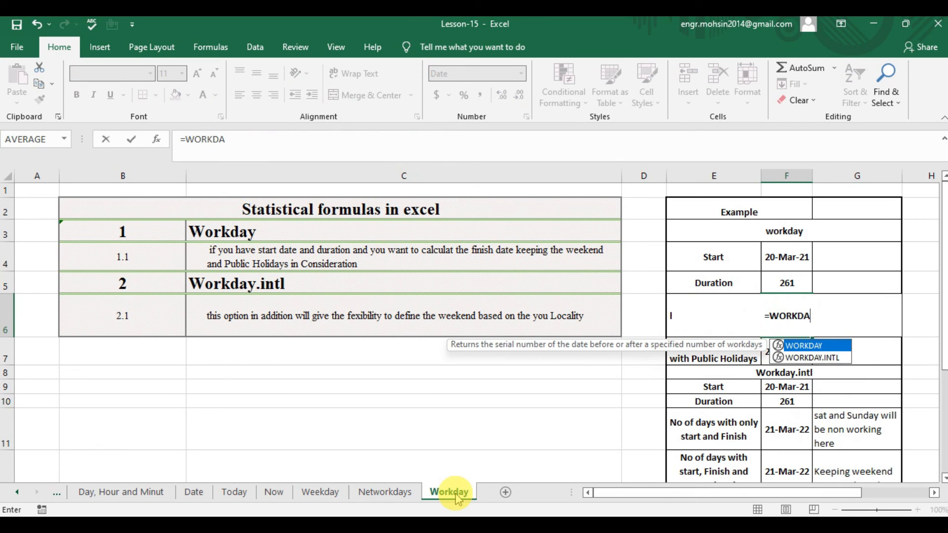
key("Tab")
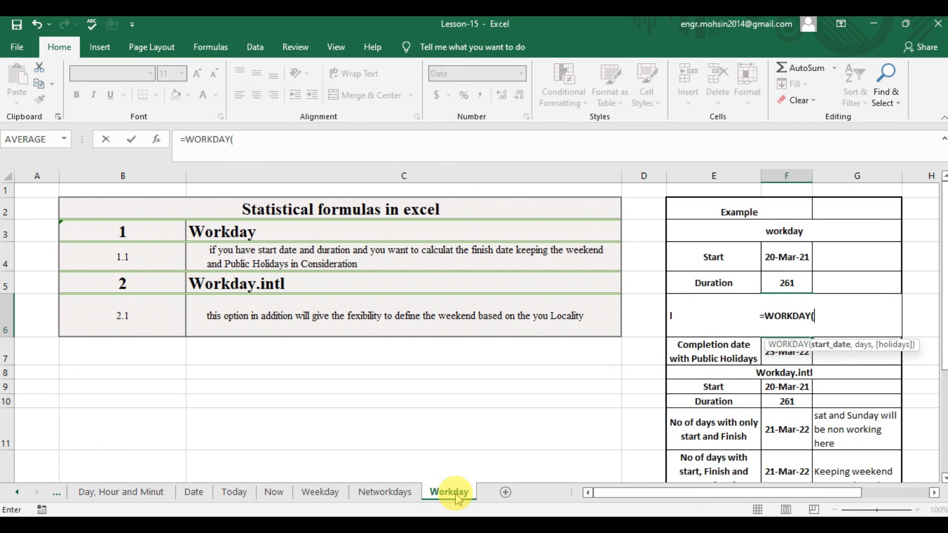
key("Up")
key("Up")
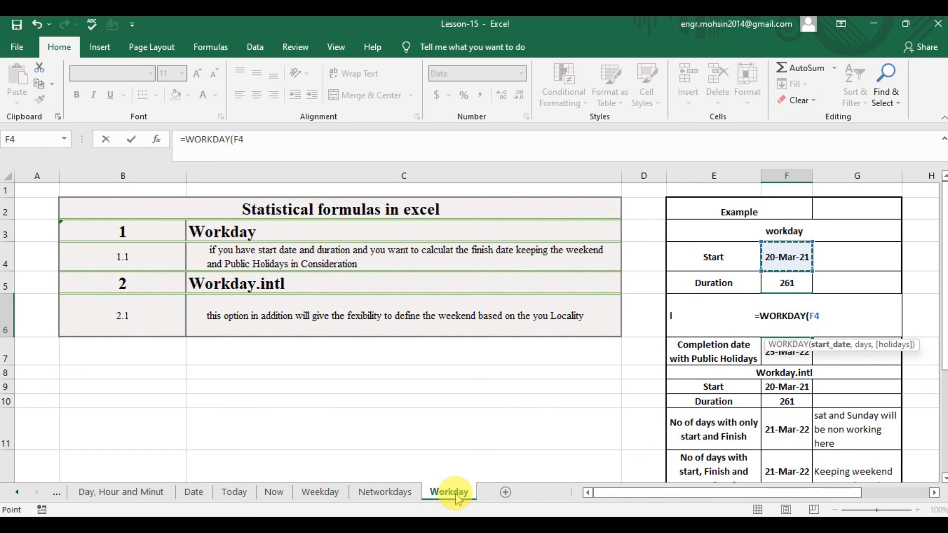
type(",")
key("Up")
key("Up")
key("Down")
type(",")
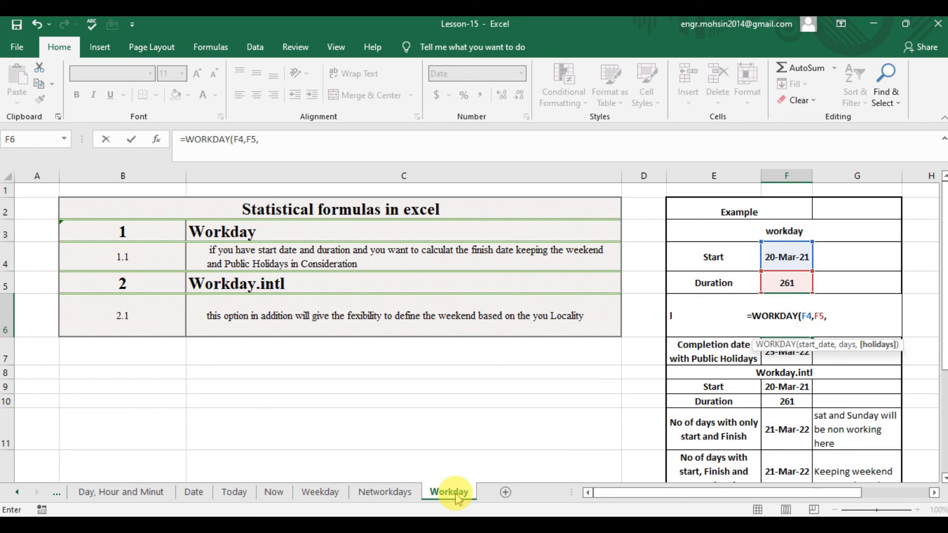
key("BackSpace")
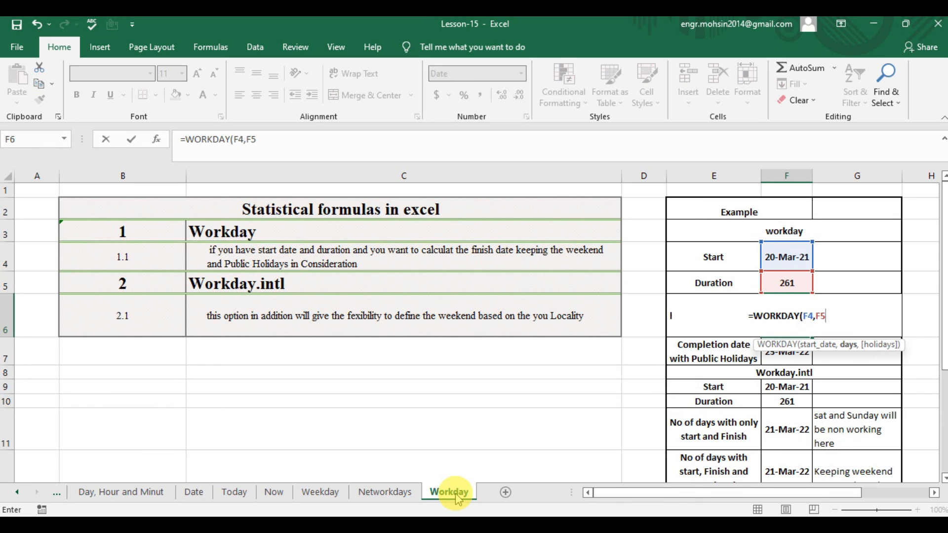
type(")")
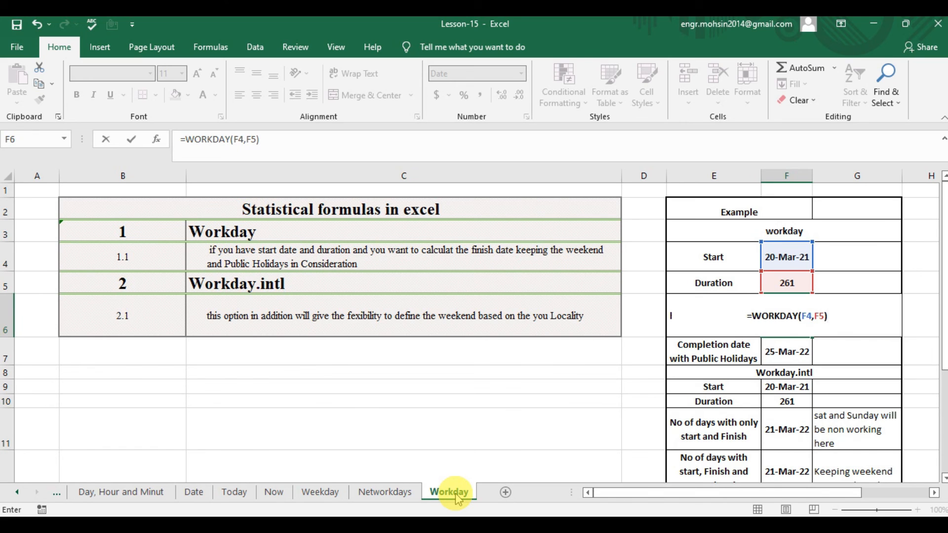
key("Return")
Bring the Holidays table next to the example into view and return to the F6 formula.
key("Up")
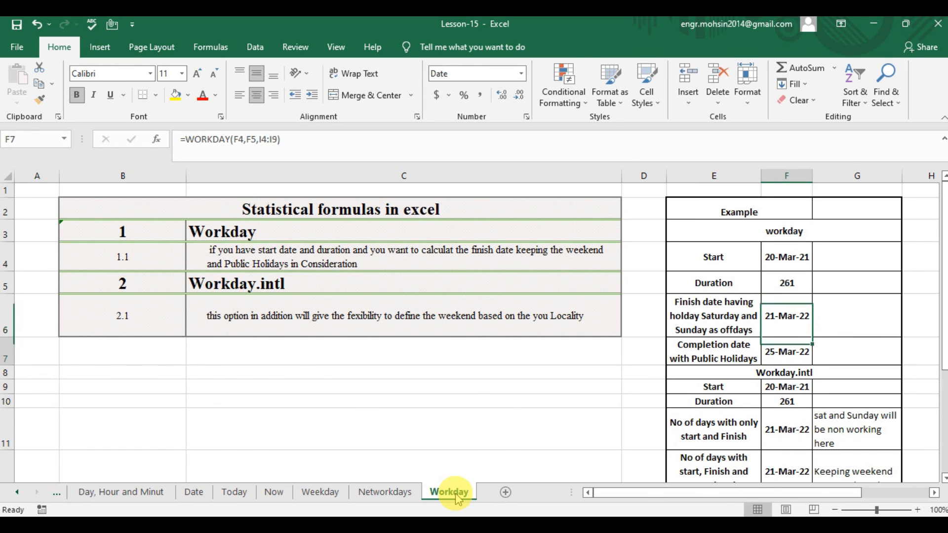
key("Right")
key("Right")
key("Right")
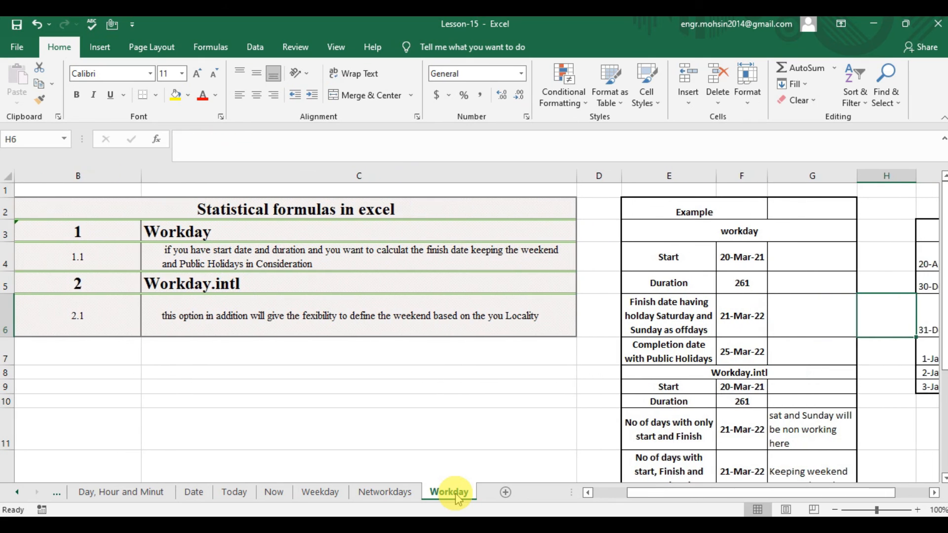
key("Left")
key("Left")
key("Left")
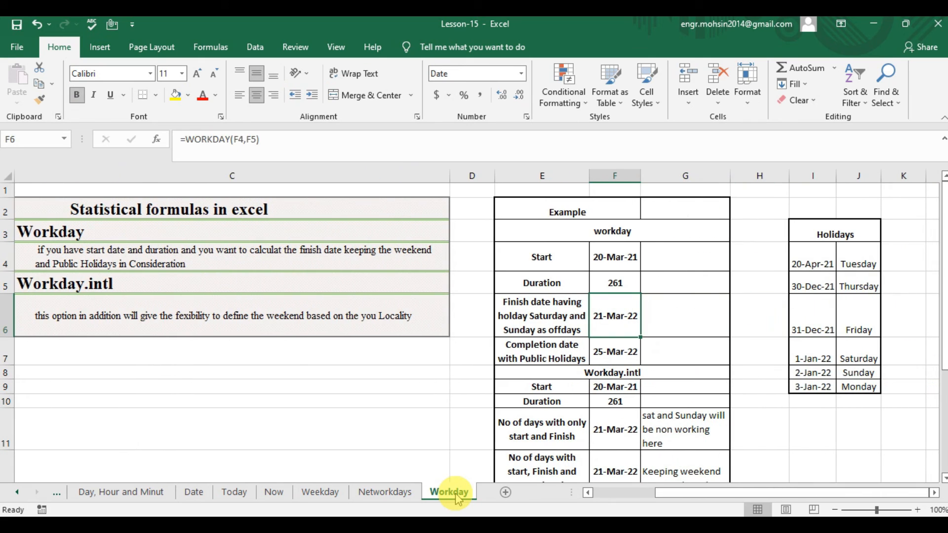
Compare the finish date label in E6 with the function descriptions in column C.
key("Left")
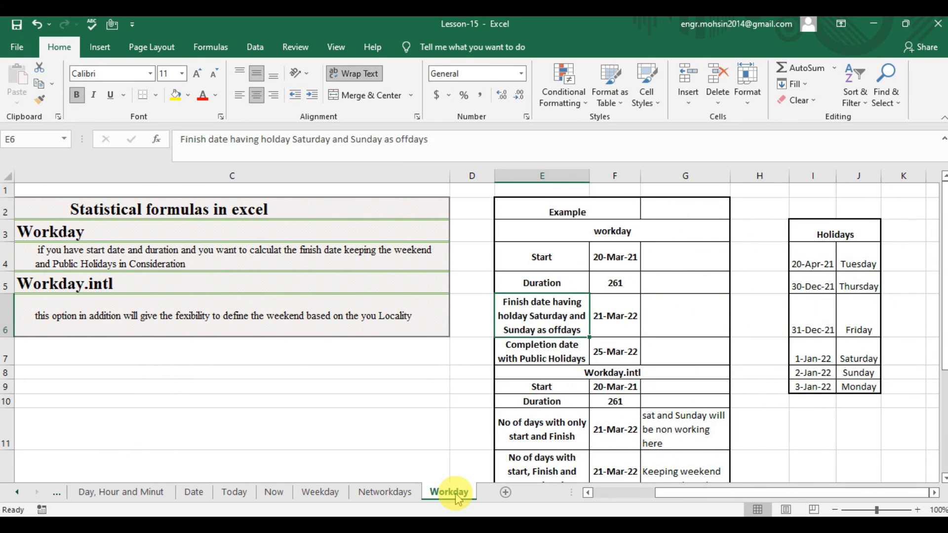
key("Right")
key("Left")
key("Left")
key("Left")
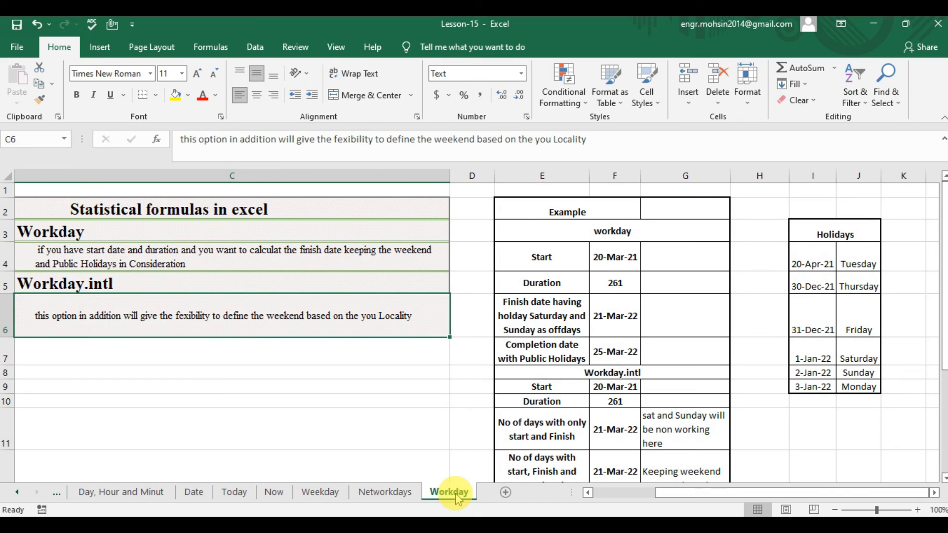
key("Up")
key("Up")
Review the start date, duration and finish date in F4:F6, plus the public holidays label in E7.
key("Right")
key("Right")
key("Right")
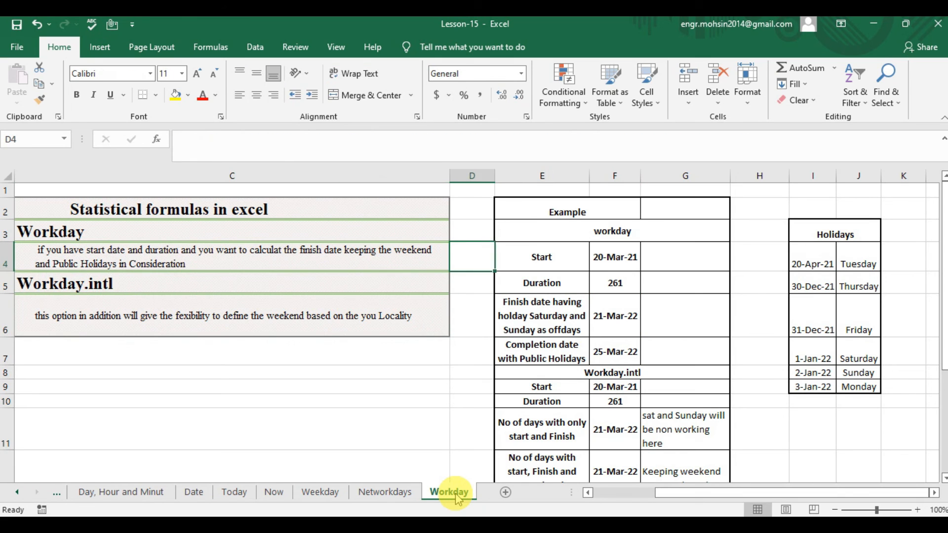
key("Down")
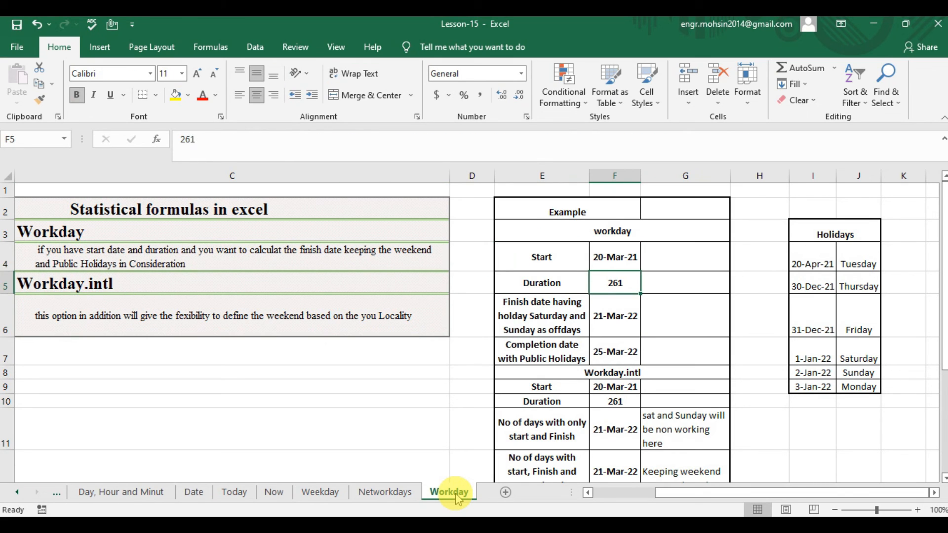
key("Down")
key("Up")
key("Up")
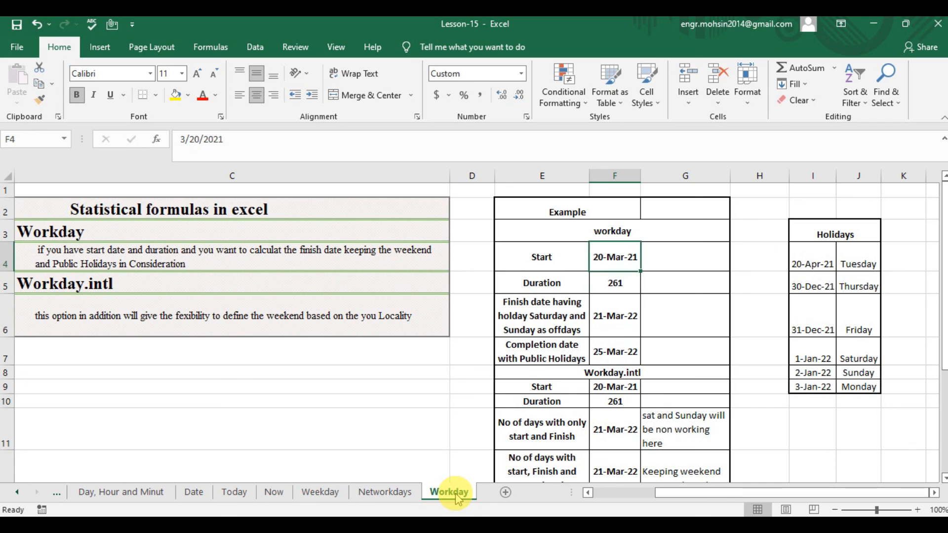
key("Down")
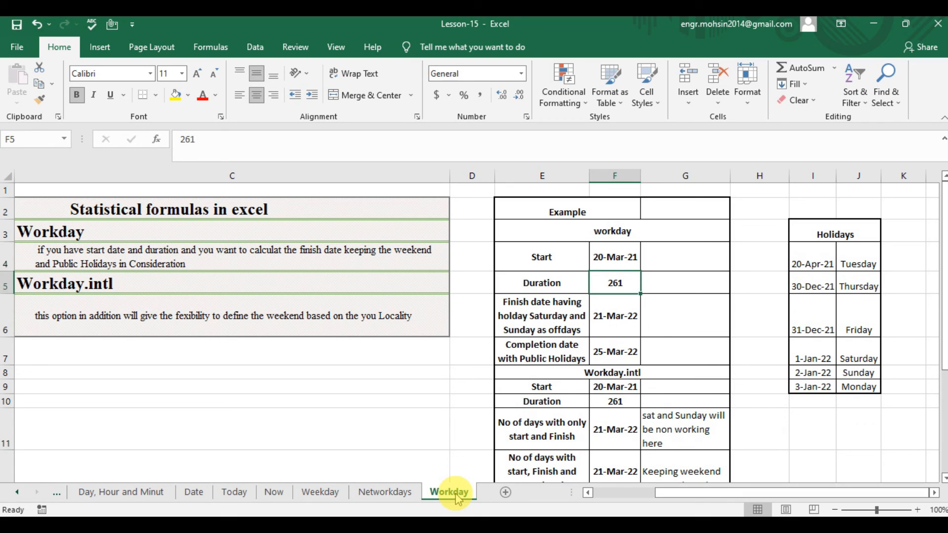
key("Down")
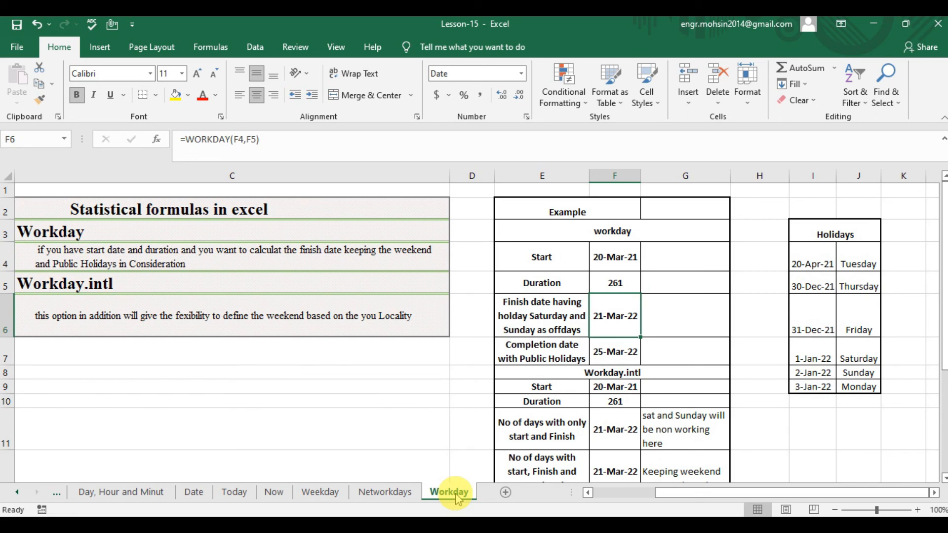
key("Left")
key("Right")
key("Down")
key("Left")
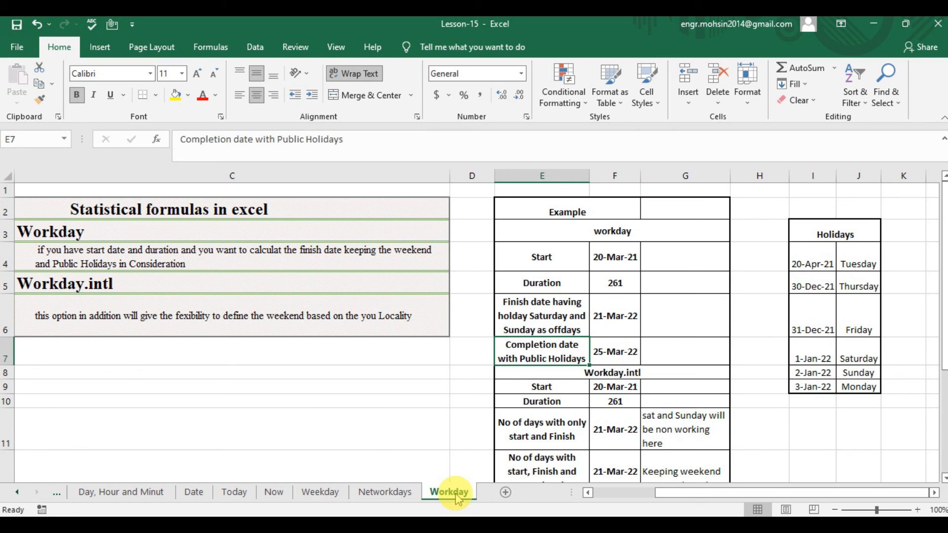
Start a WORKDAY formula in F7 with F4 as the start date.
key("Right")
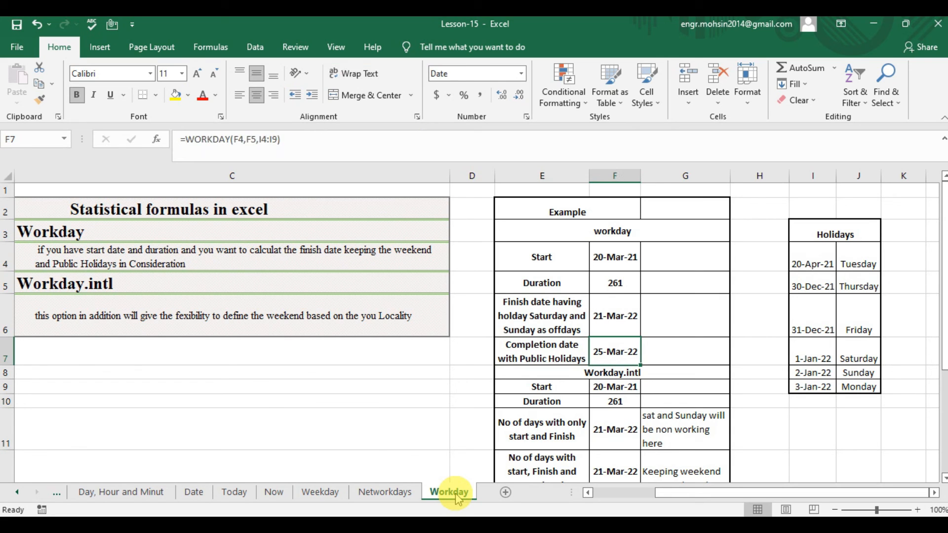
type("=")
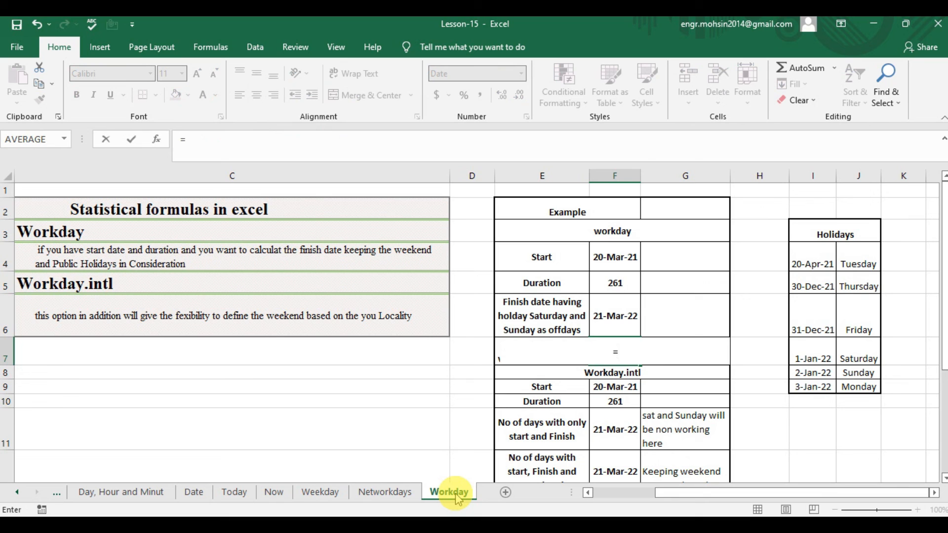
type("WORK")
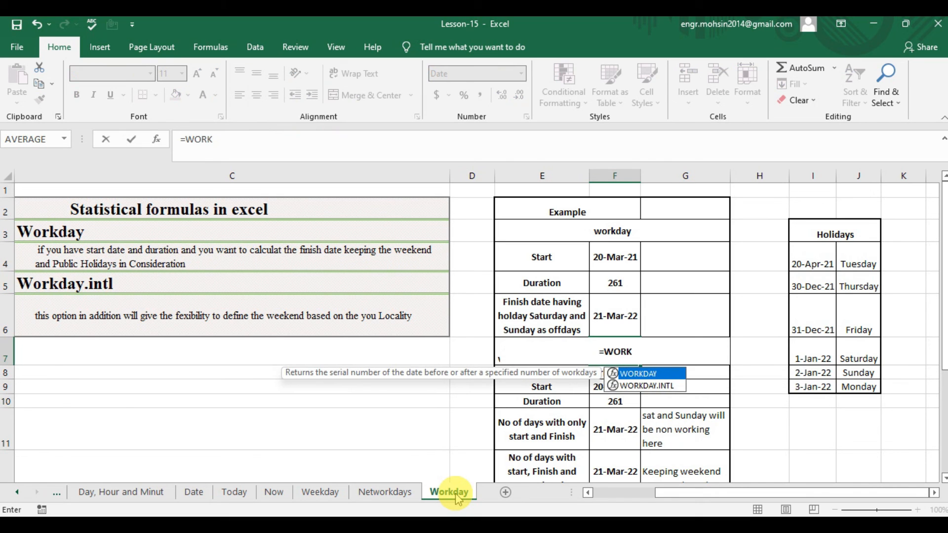
key("Tab")
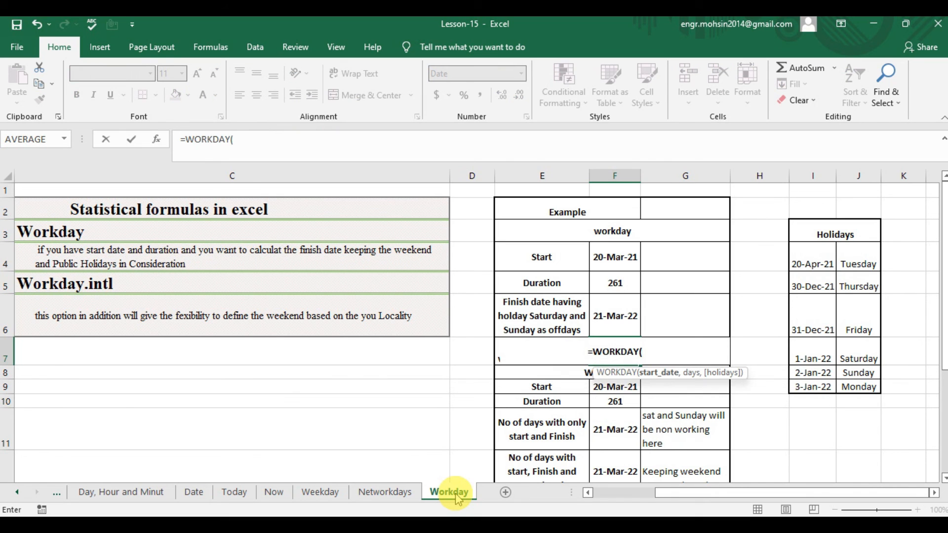
key("Up")
key("Up")
key("Up")
key("Up")
key("Down")
type(",")
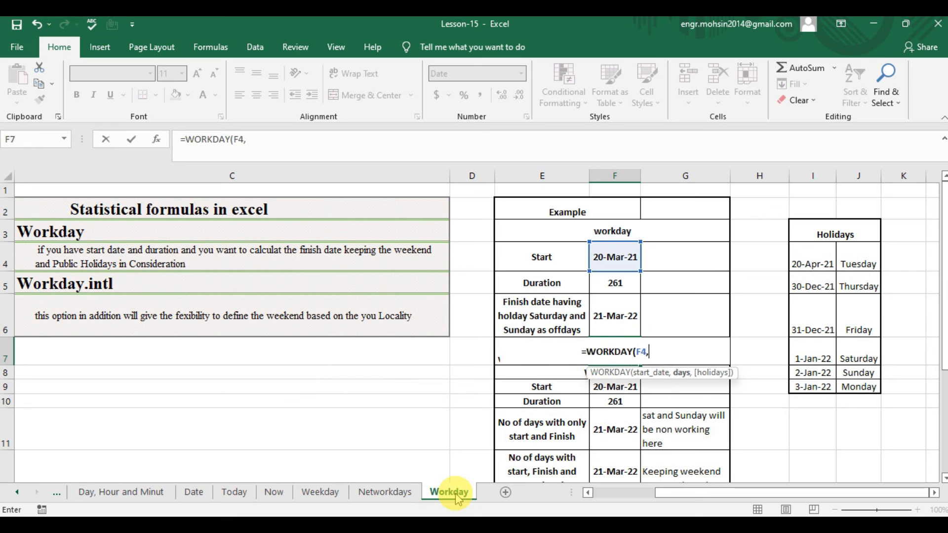
Add duration F5 and holiday dates I4:I9 as the remaining arguments, completing F7 as =WORKDAY(F4,F5,I4:I9).
key("Up")
key("Up")
type(",")
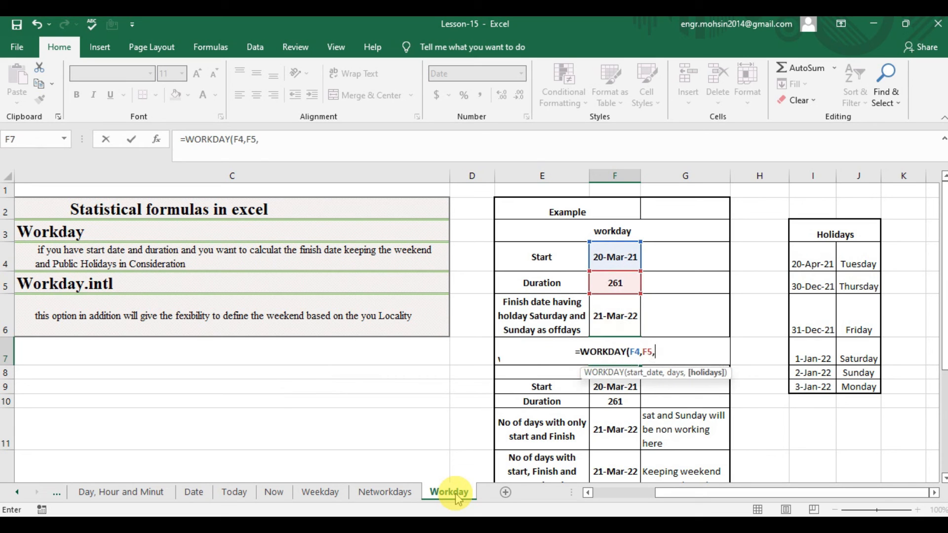
left_click_drag(828, 254, 827, 385)
type(")")
key("Return")
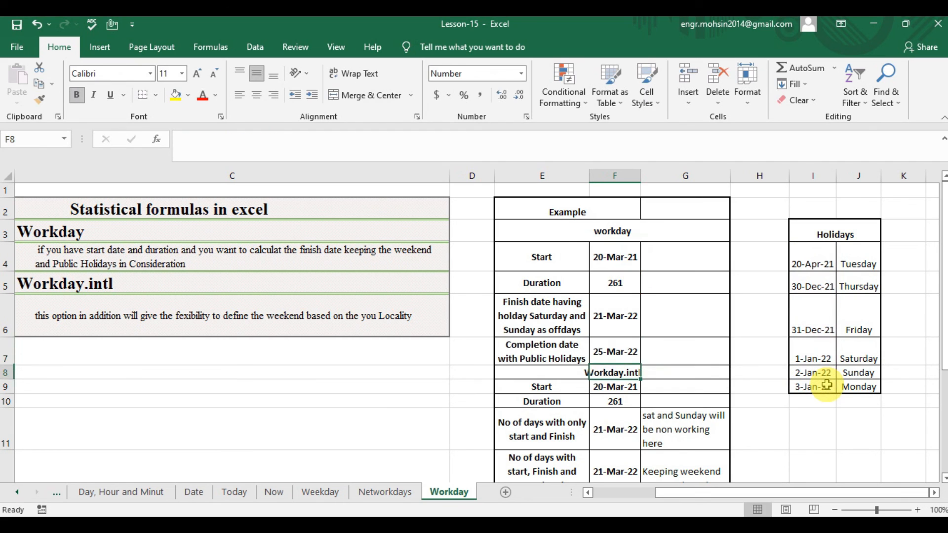
Compare the F7 and F6 results against the holidays in I4:I9, checking the weekend holidays in rows 7 and 8.
key("Up")
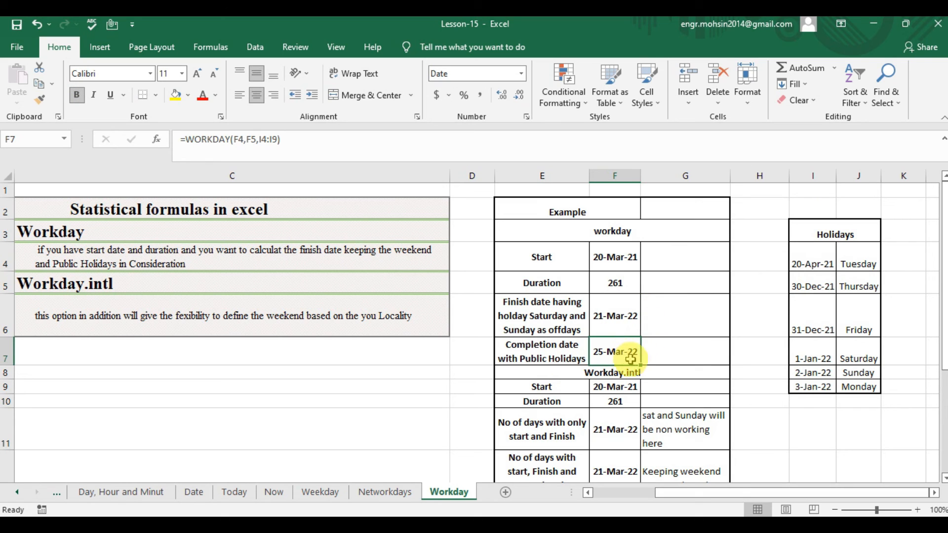
left_click(628, 319)
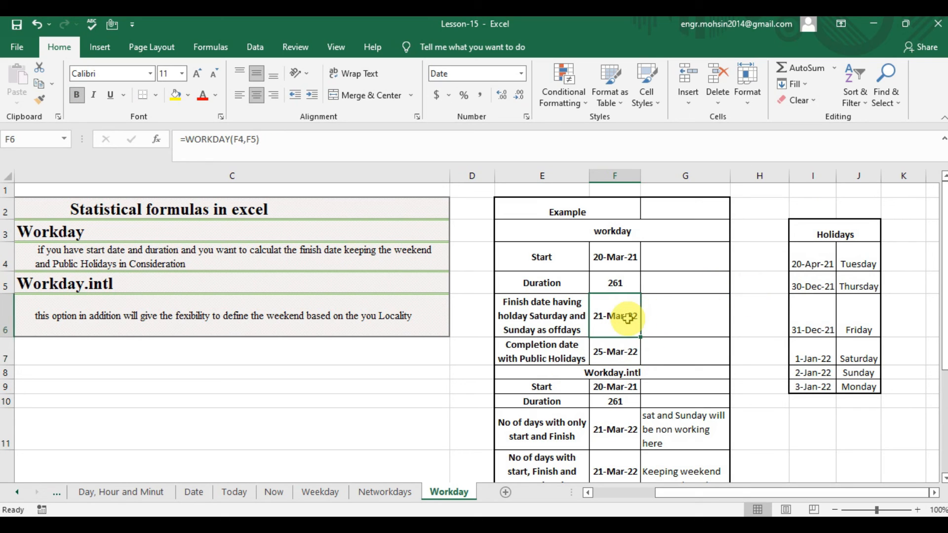
left_click_drag(821, 255, 821, 386)
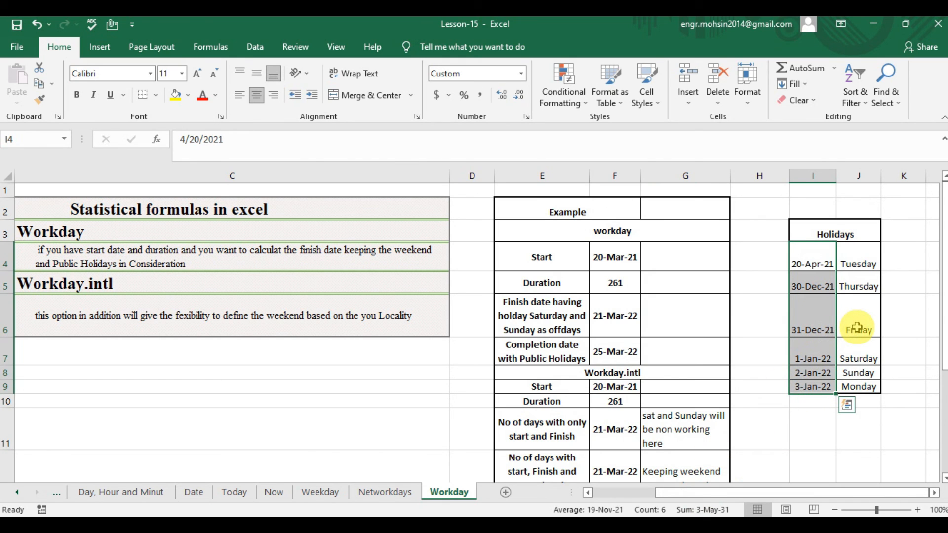
left_click(853, 351)
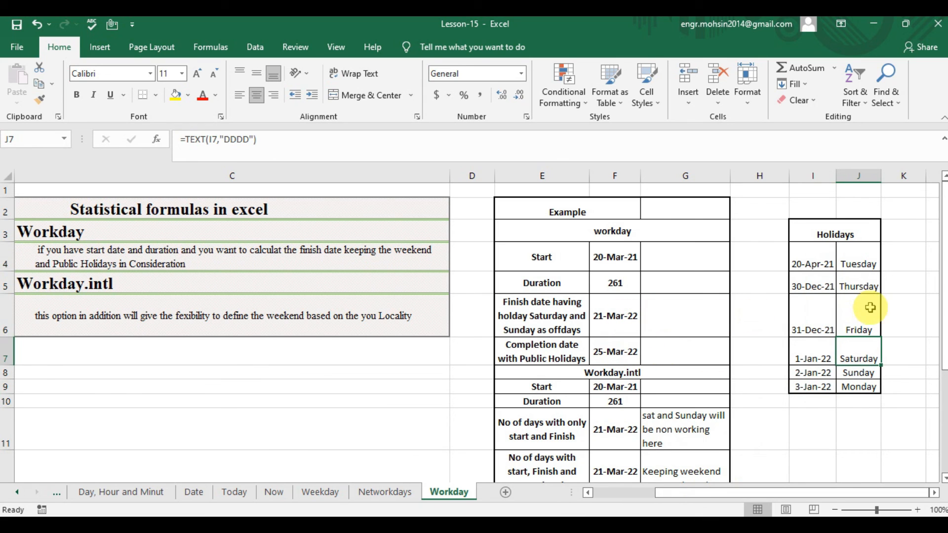
left_click_drag(859, 352, 820, 376)
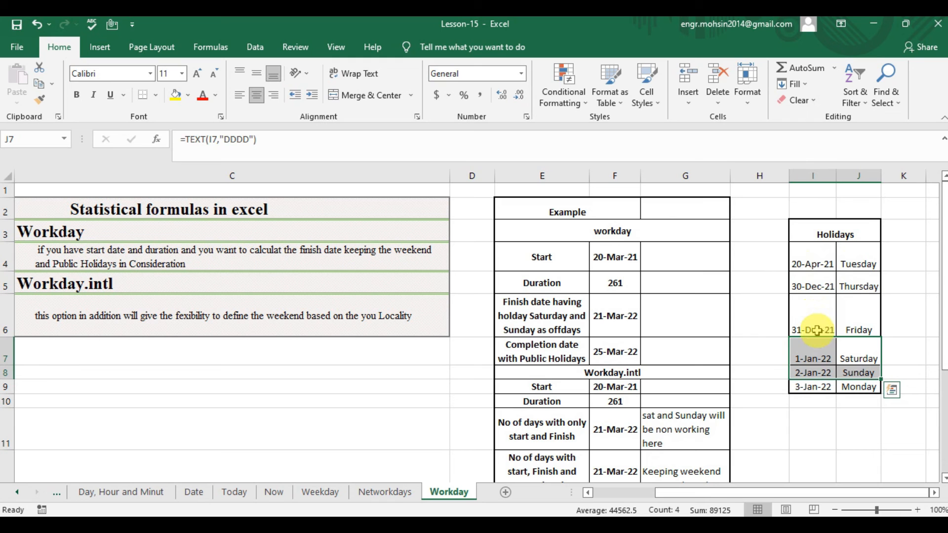
Examine the Workday.intl section in rows 8 to 13, including its start date, duration and the existing formulas in F11:F13.
left_click(616, 351)
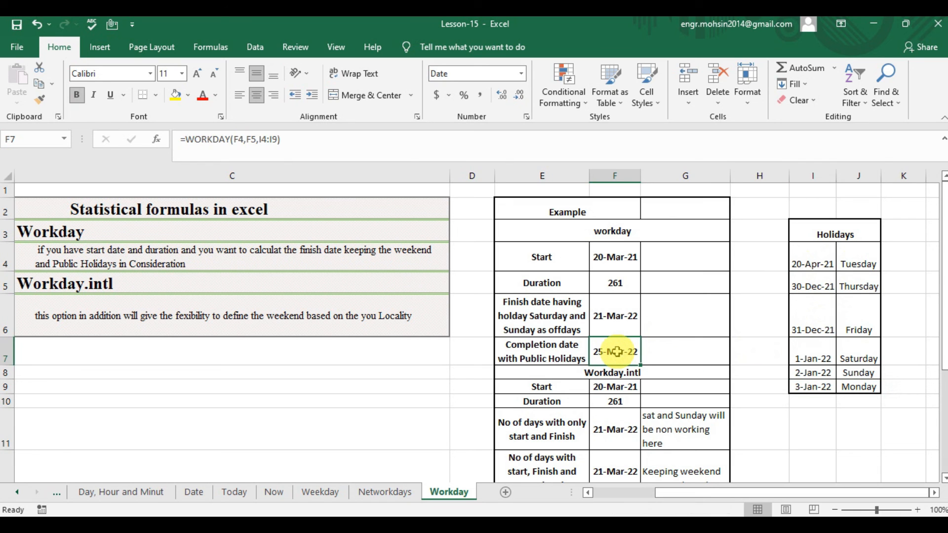
key("Down")
key("Down")
key("Down")
key("Down")
key("Down")
key("Down")
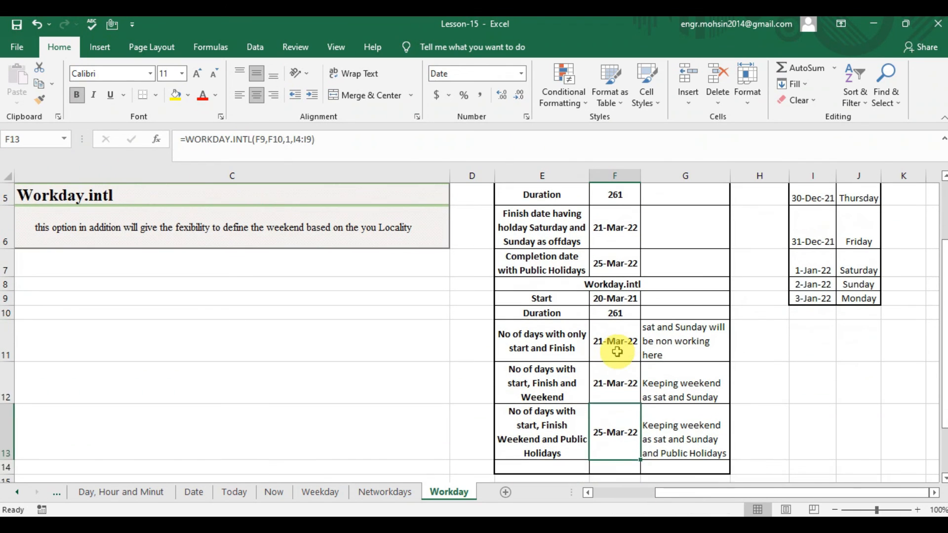
key("Up")
key("Up")
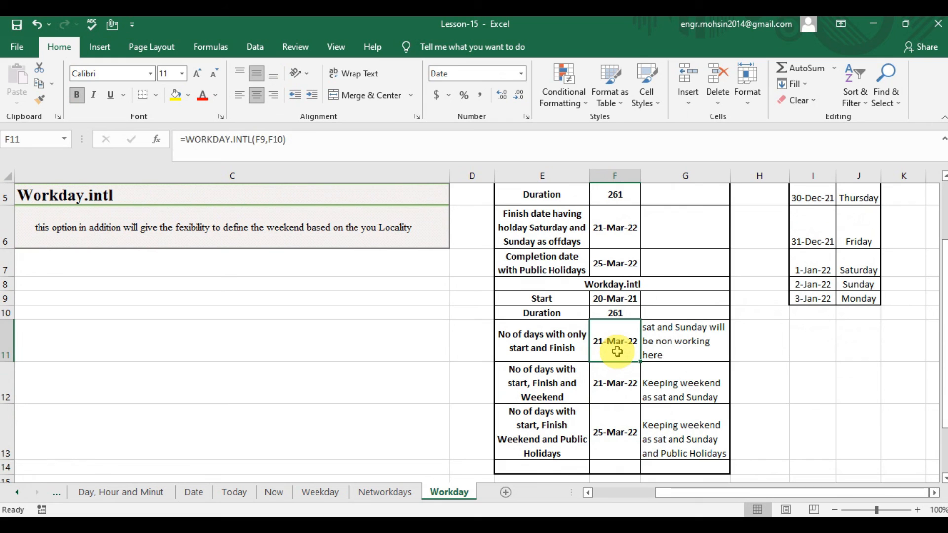
key("Left")
key("Up")
key("Up")
key("Right")
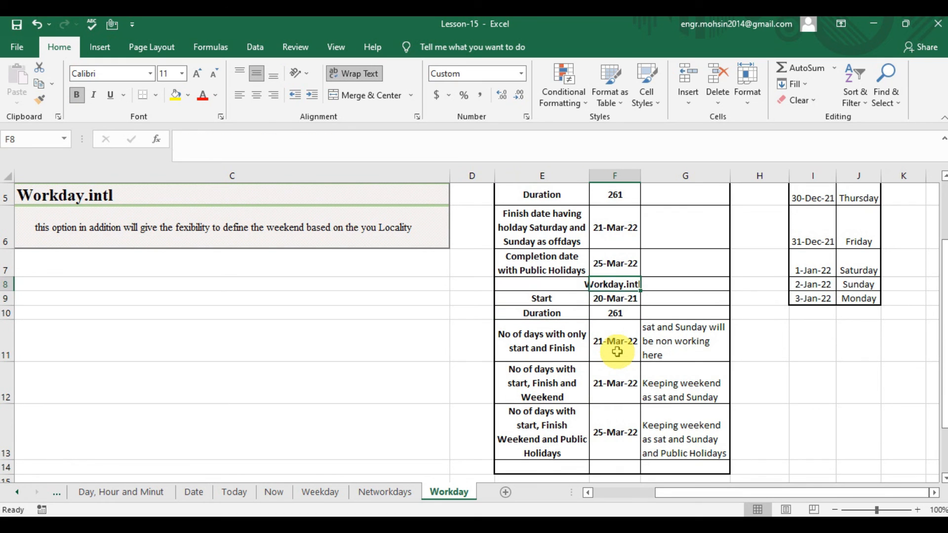
key("Down")
key("Down")
key("Up")
key("Up")
key("Up")
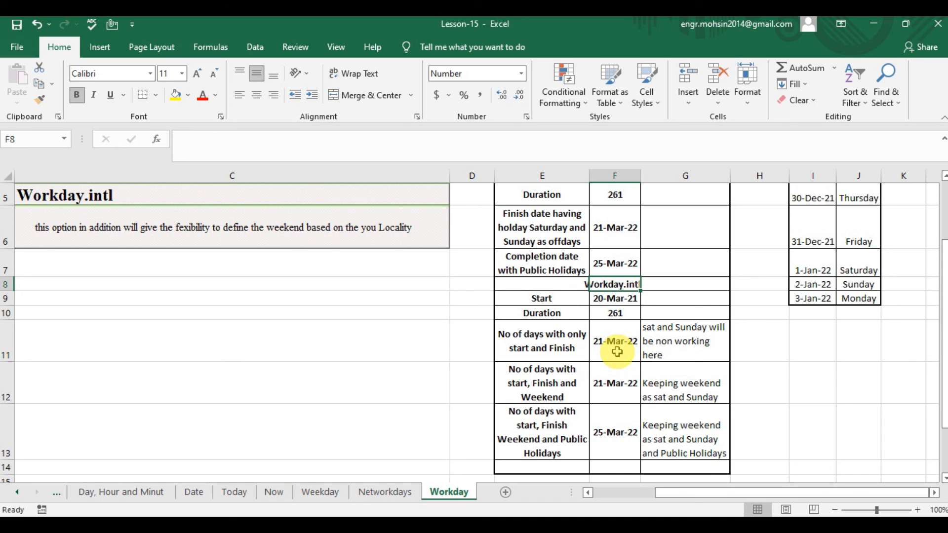
key("Down")
key("Down")
key("Down")
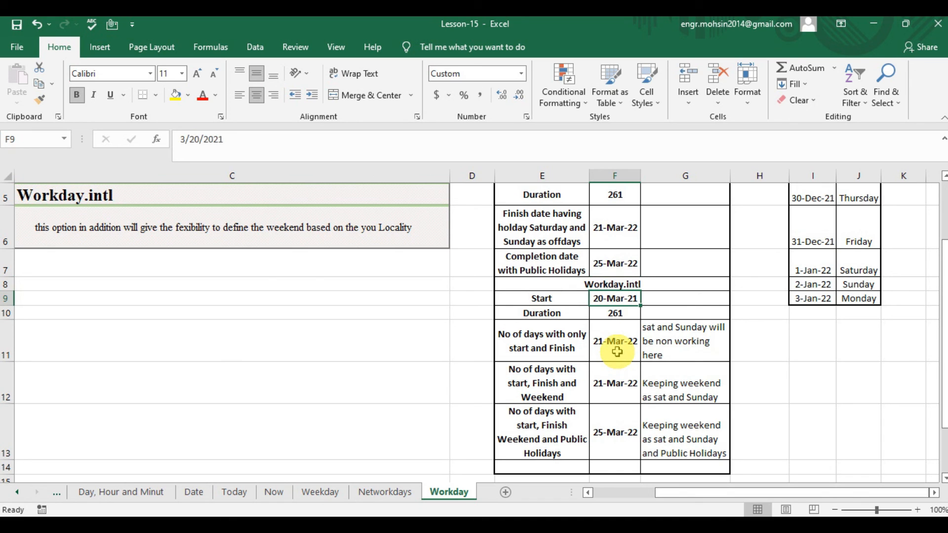
key("Up")
key("Up")
key("Up")
key("Up")
key("Up")
key("Up")
key("Up")
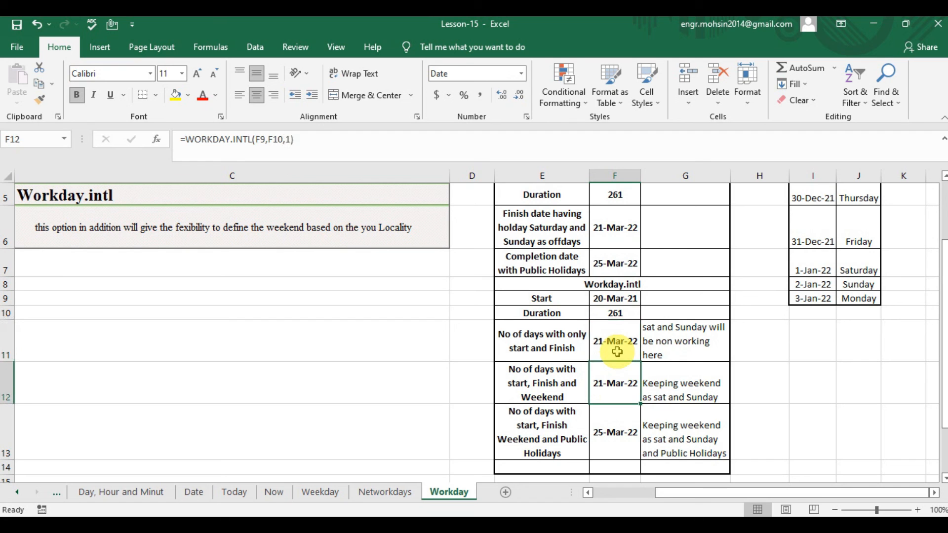
Read the Workday.intl heading and its description in C5:C6 of the formula list.
key("Up")
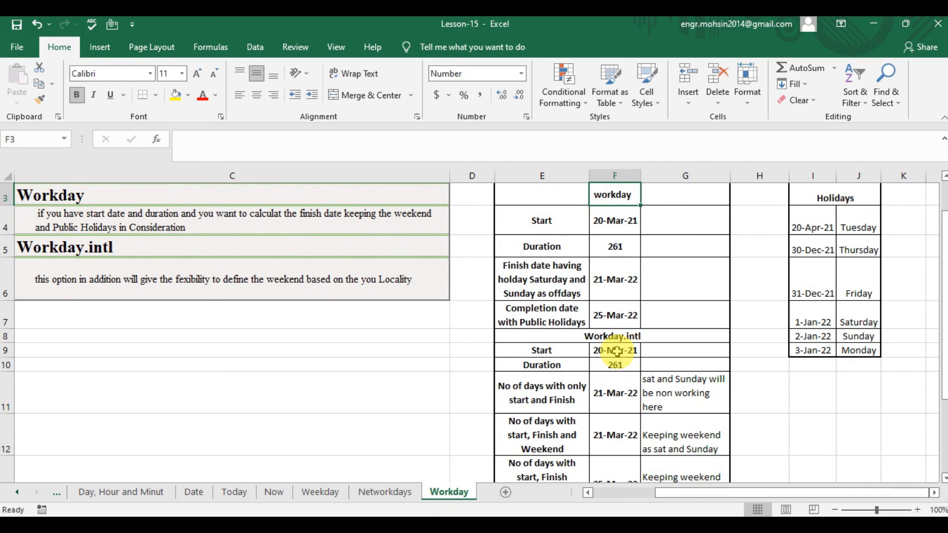
key("Up")
key("Up")
key("Down")
key("Down")
key("Left")
key("Left")
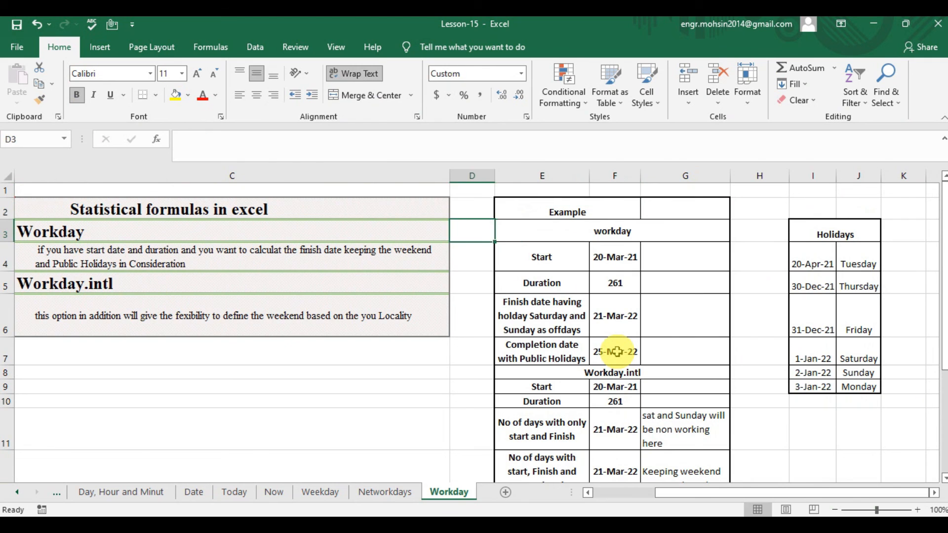
key("Left")
key("Left")
key("Down")
key("Right")
key("Down")
key("Down")
key("Up")
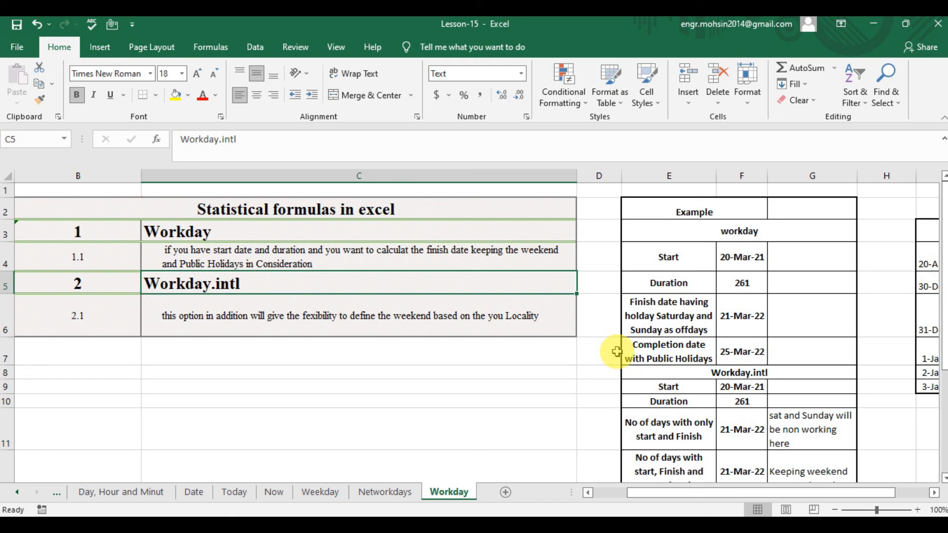
key("Down")
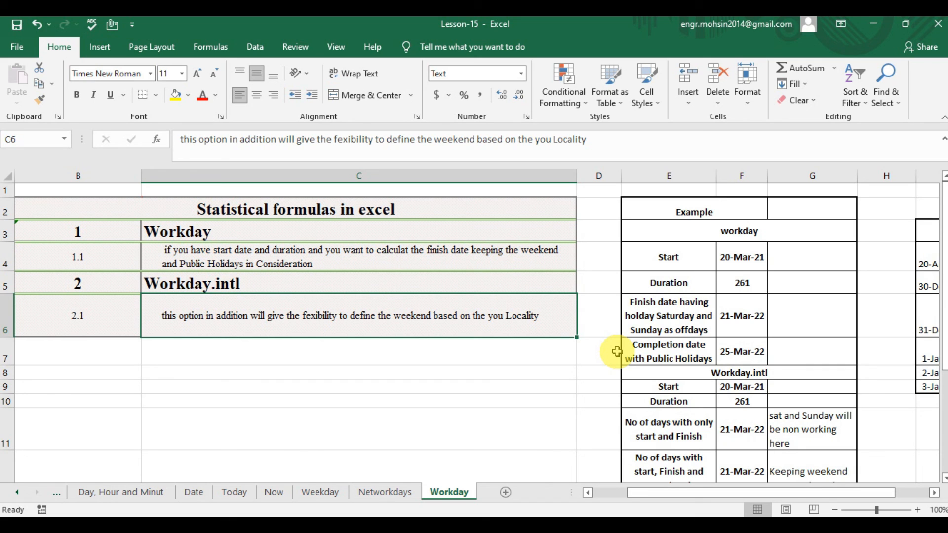
Change the label in E11 to "No of days with only start and DURATION".
key("Right")
key("Left")
key("Right")
key("Right")
key("Right")
key("Down")
key("Down")
key("Down")
key("Down")
key("Down")
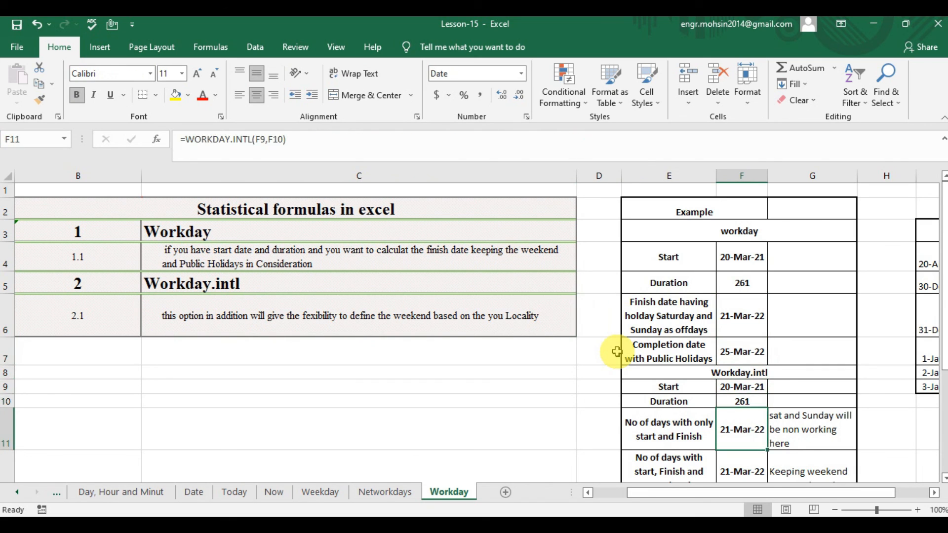
key("Left")
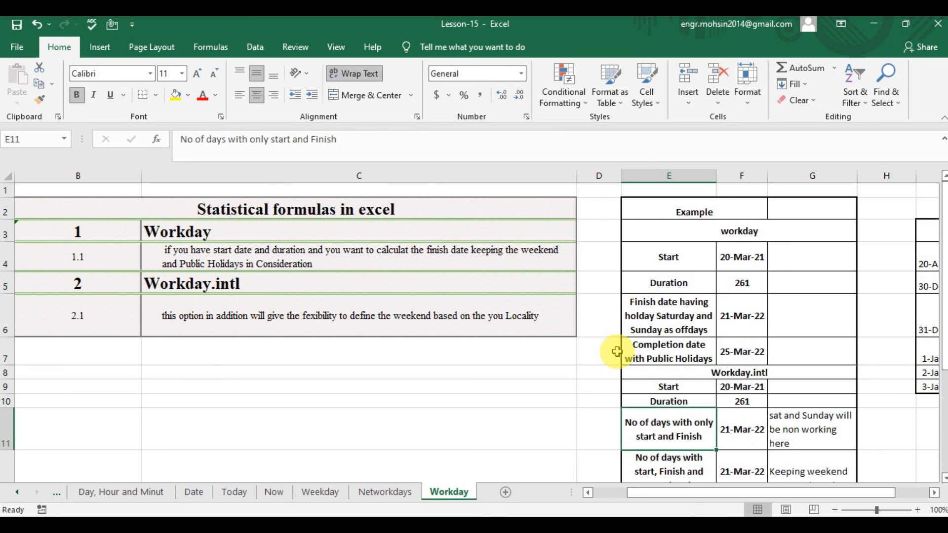
key("XF86AudioMute")
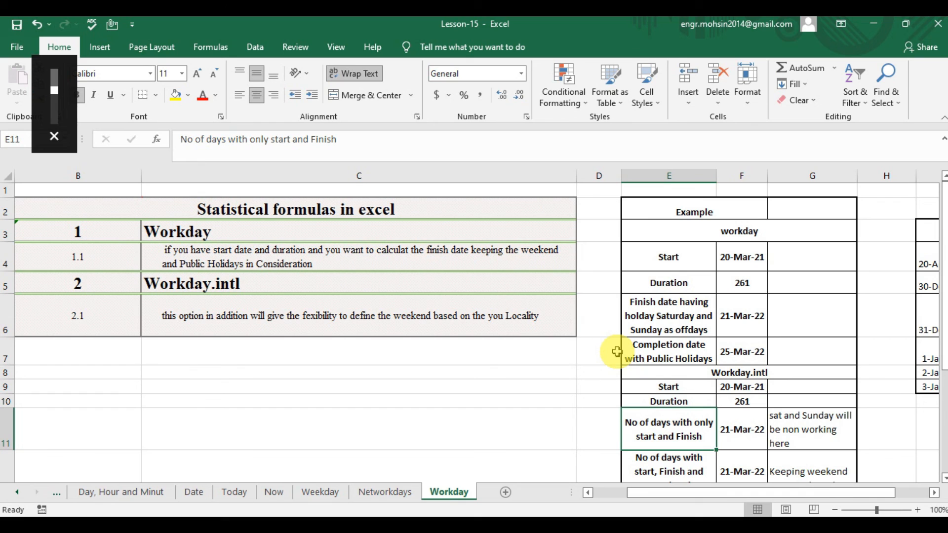
double_click(710, 437)
key("BackSpace")
key("BackSpace")
key("BackSpace")
key("BackSpace")
key("BackSpace")
key("BackSpace")
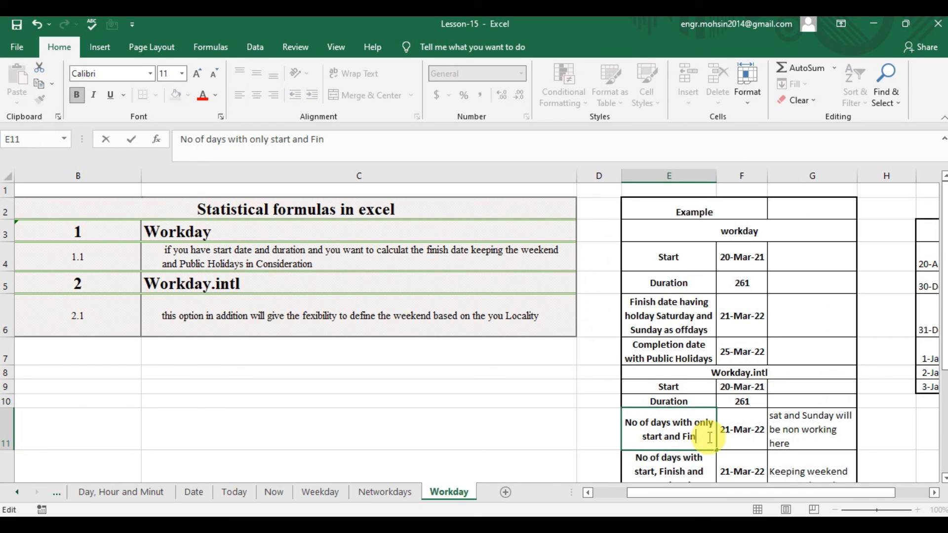
type("DURATION")
key("Return")
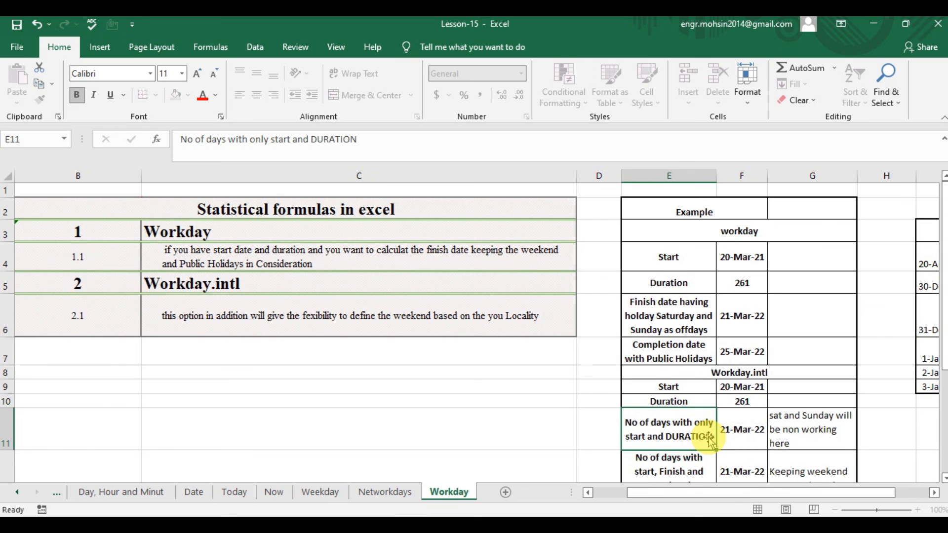
Start a WORKDAY.INTL formula in F11 with F9 as the start date.
key("Up")
key("Right")
type("=")
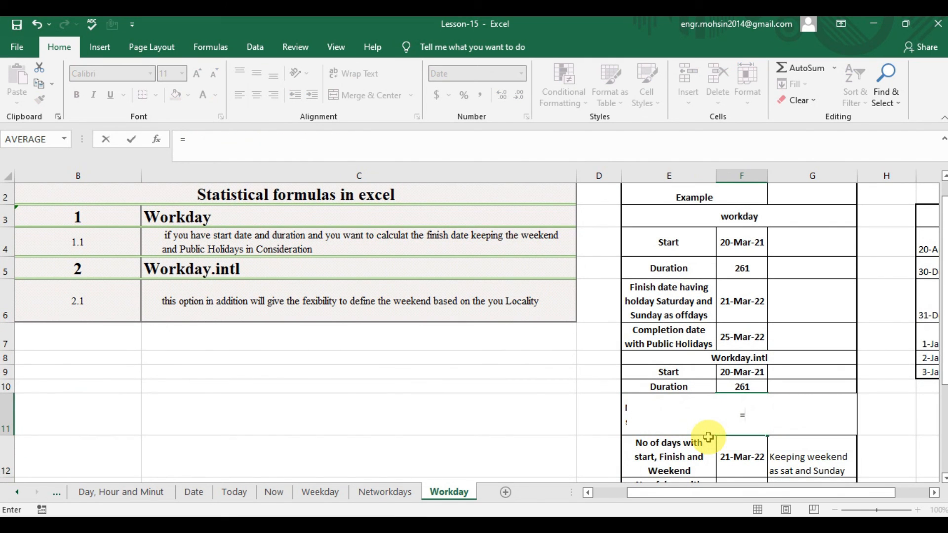
type("WORKD")
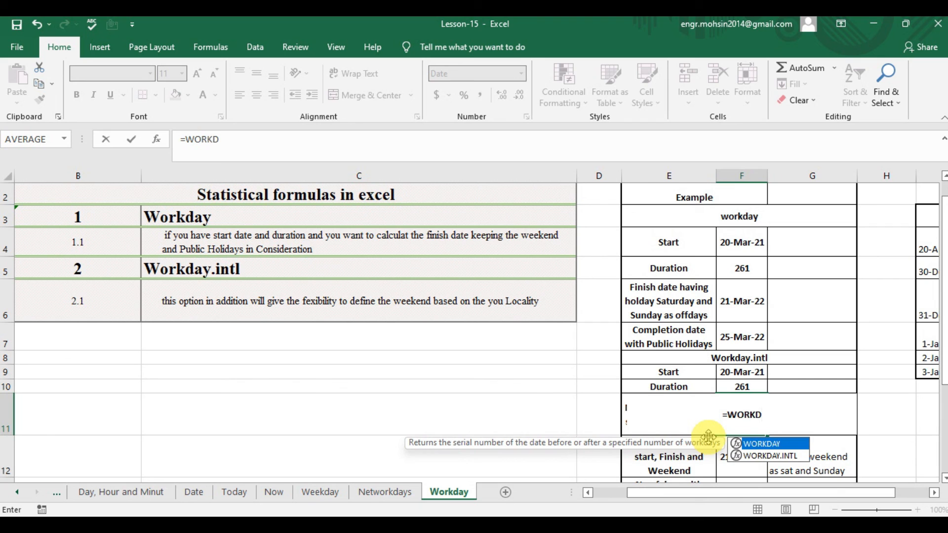
key("Down")
key("Tab")
key("Up")
key("Up")
key("Up")
key("Up")
key("Up")
key("Up")
key("Up")
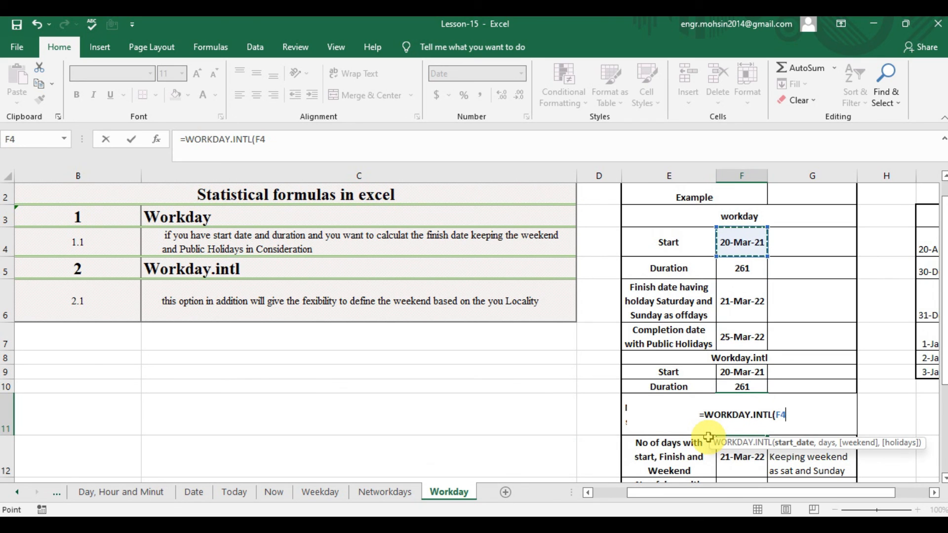
key("Down")
key("Down")
key("Down")
key("Down")
key("Down")
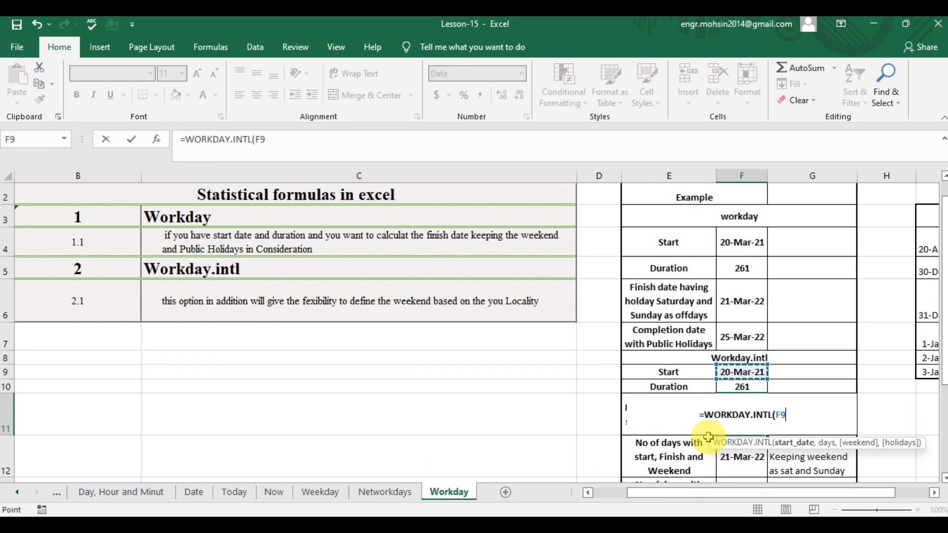
Add duration F10 as the days argument, completing F11 as =WORKDAY.INTL(F9,F10).
type(",")
key("Up")
key("Up")
key("Down")
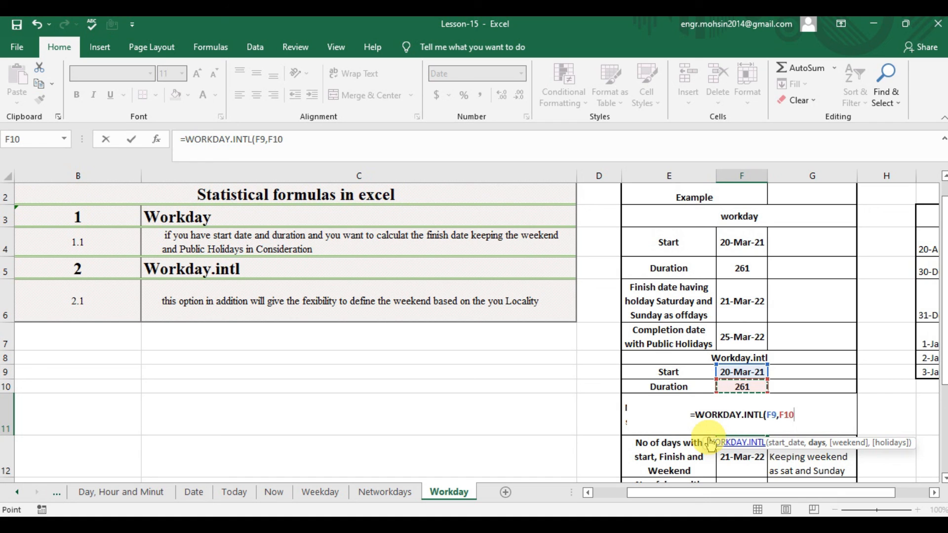
type(")")
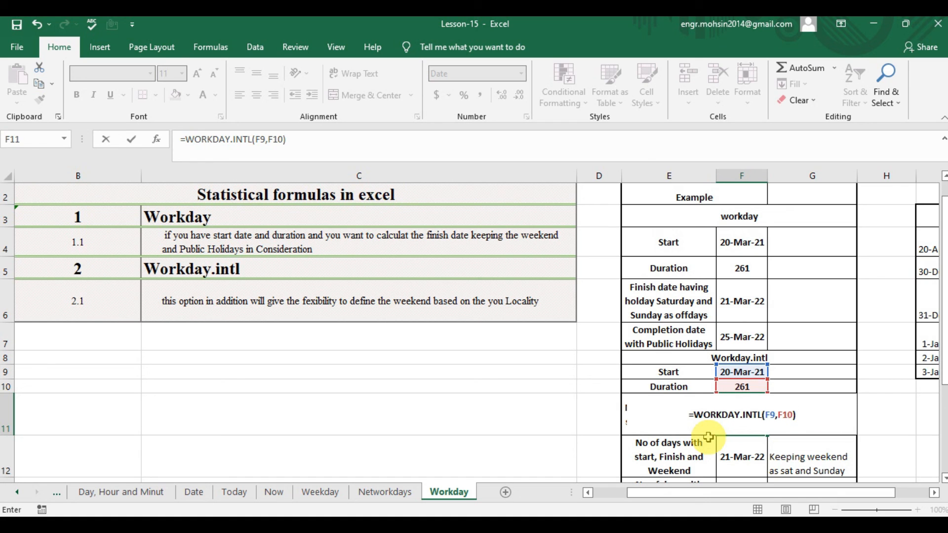
key("Return")
Compare the F11 result and its inputs F9:F10 with the WORKDAY example in F4:F6, and check the weekend note in G11.
key("Up")
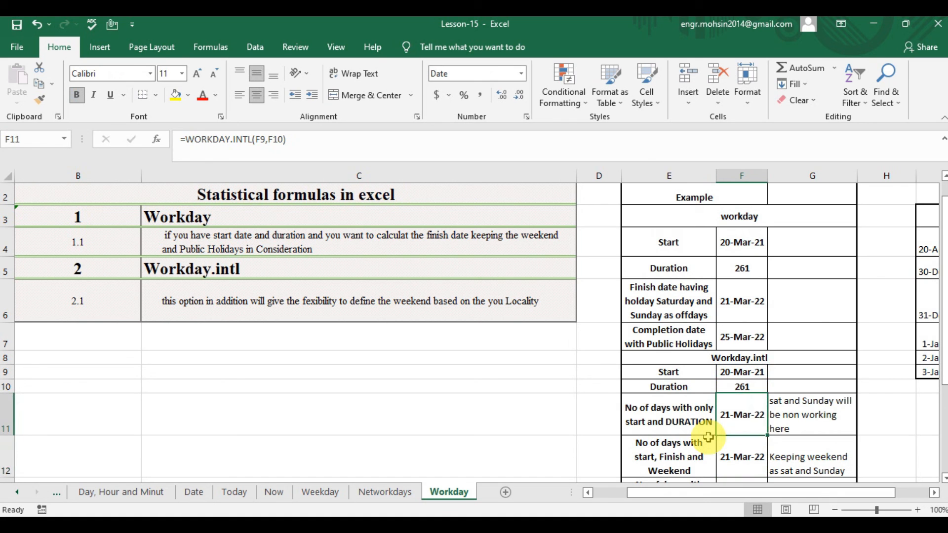
left_click(739, 242)
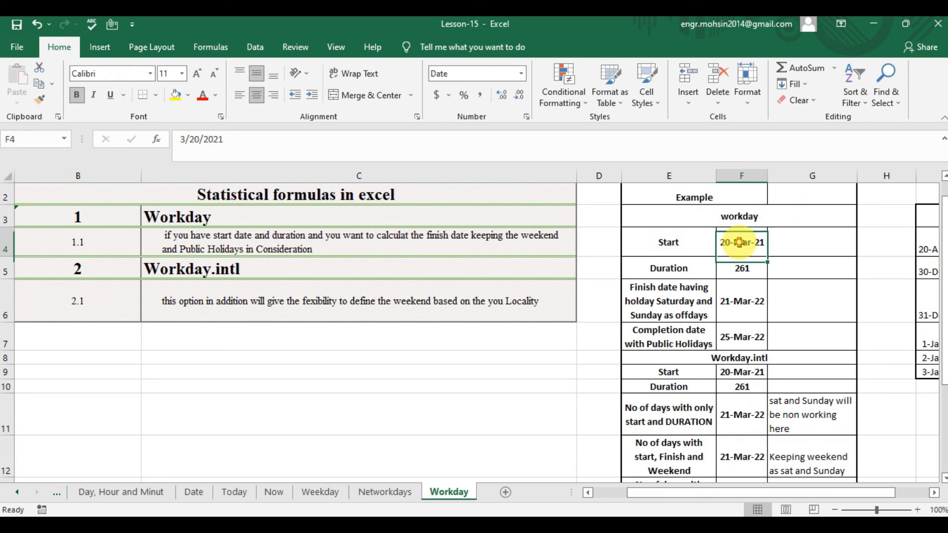
left_click(742, 268)
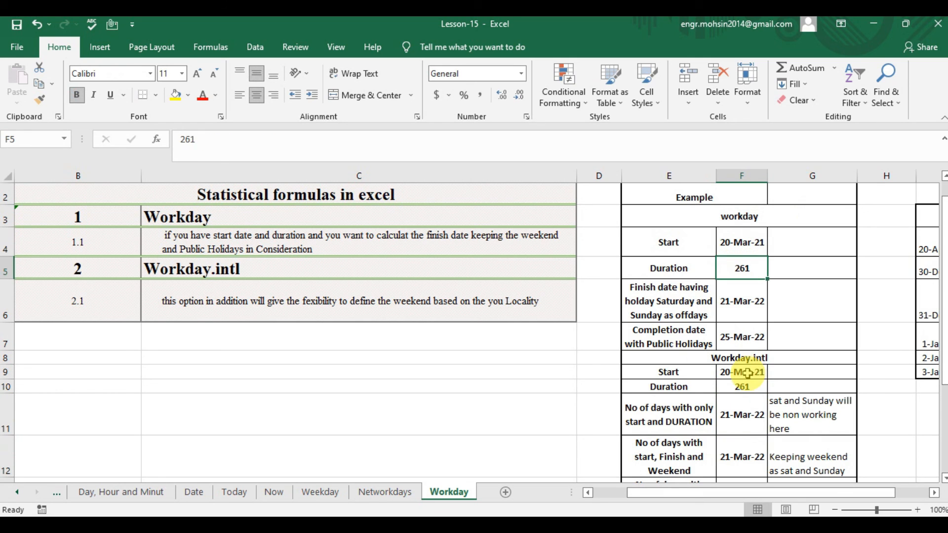
left_click(748, 373)
left_click(745, 388)
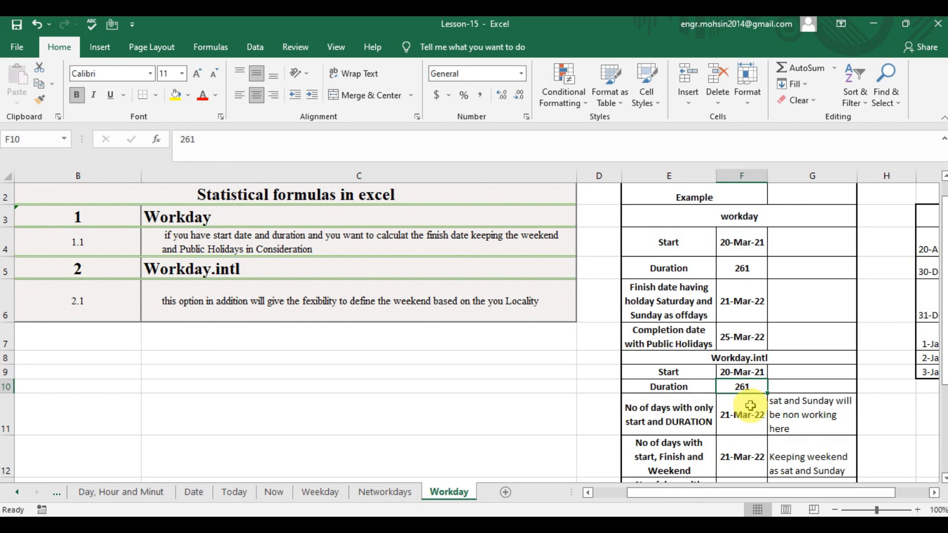
left_click(750, 406)
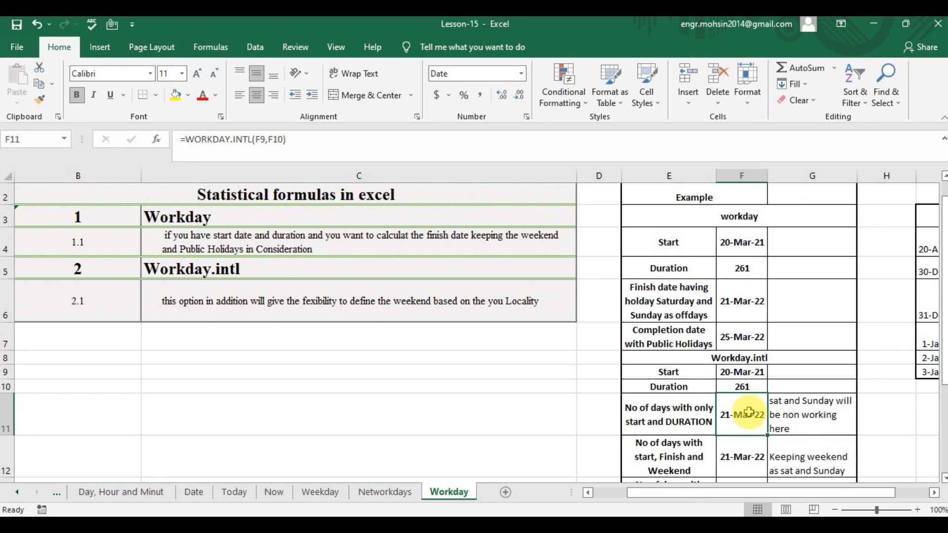
left_click(749, 308)
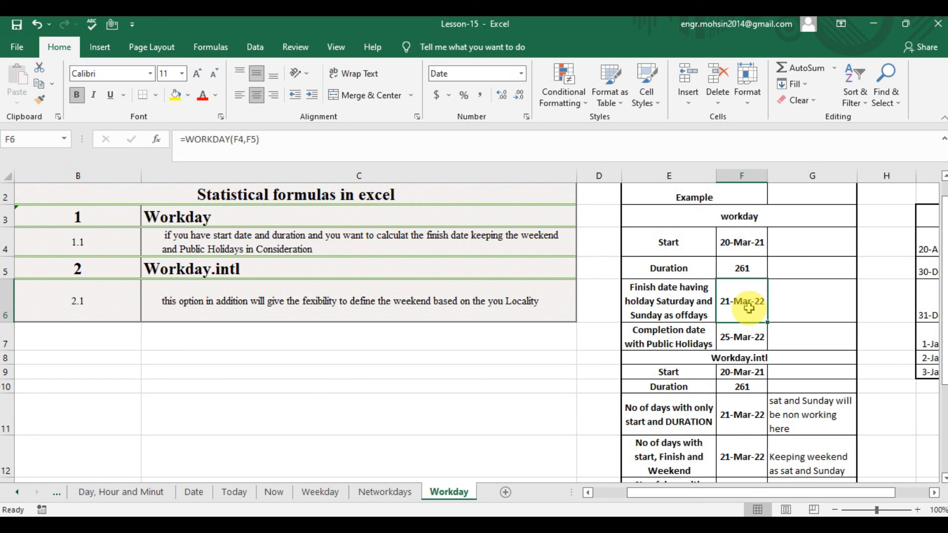
left_click(798, 412)
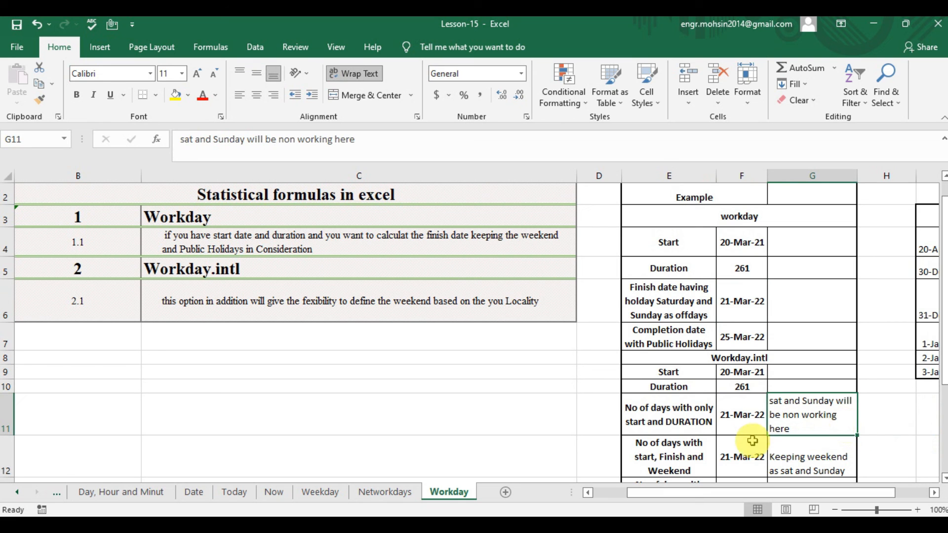
Start a new WORKDAY.INTL formula in F12, replacing the existing one for the start, finish and weekend row.
left_click(734, 452)
key("Down")
key("Up")
key("Left")
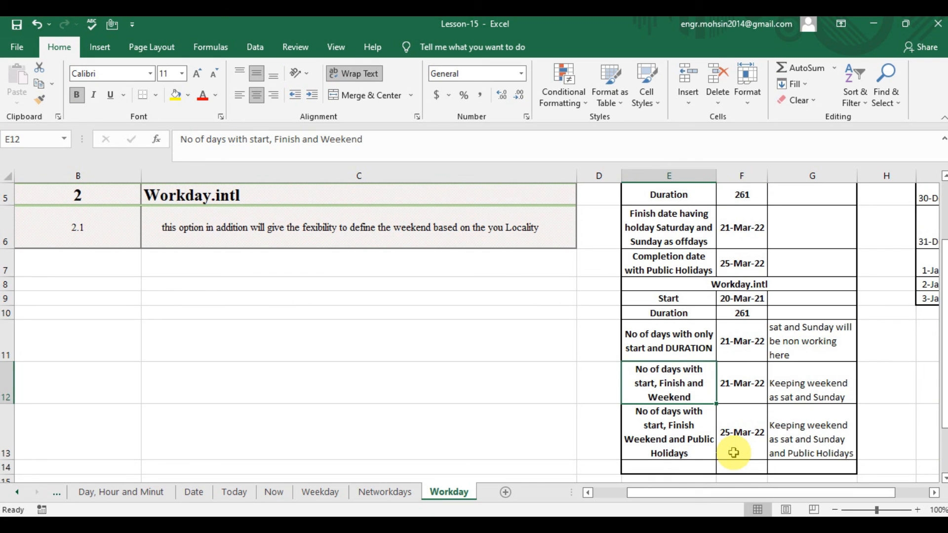
key("Right")
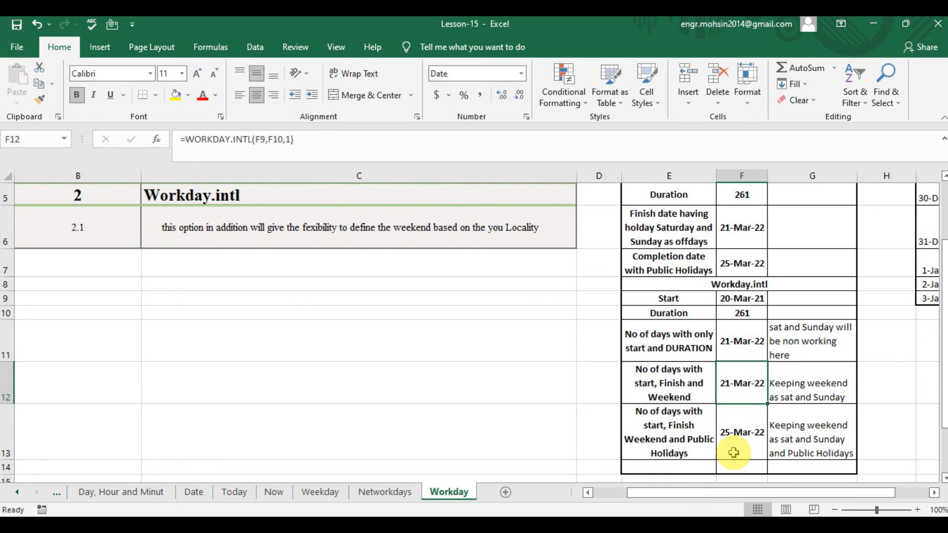
type("=")
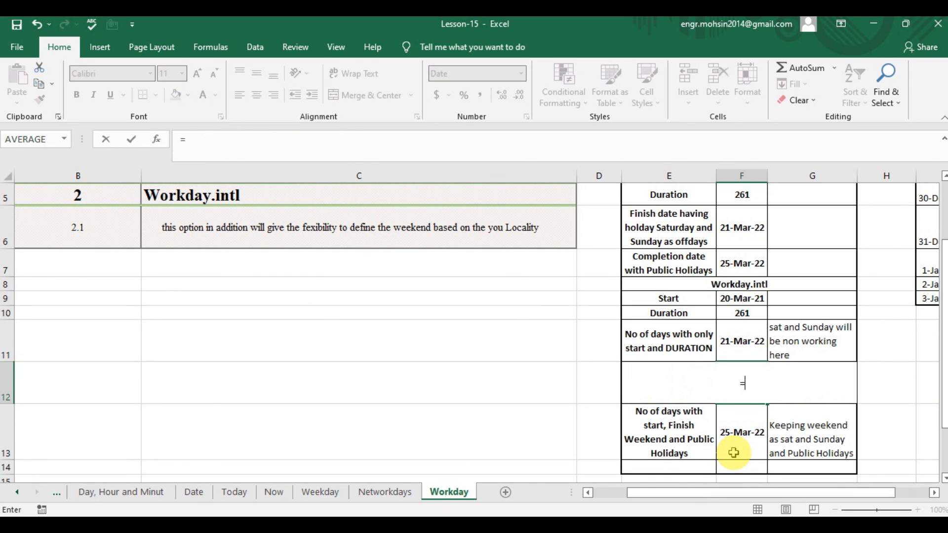
type("WORK")
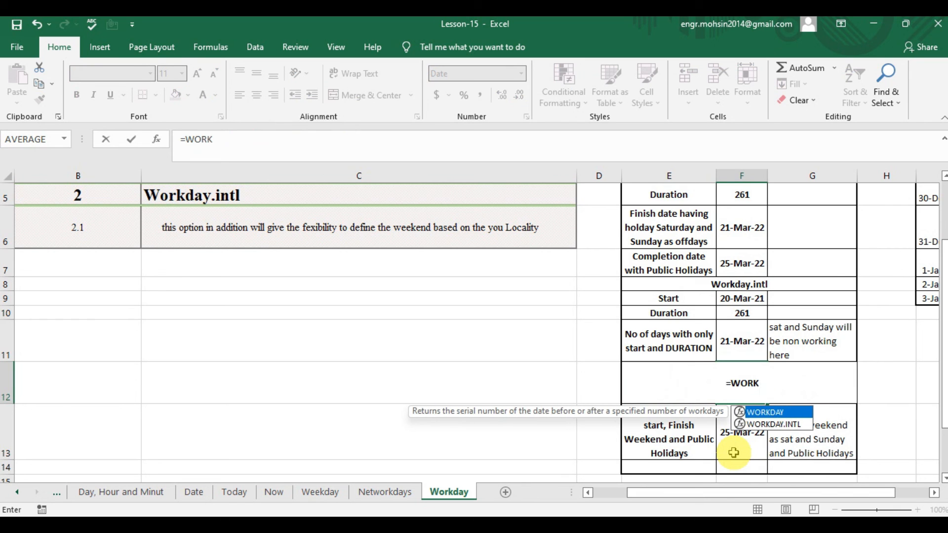
key("Down")
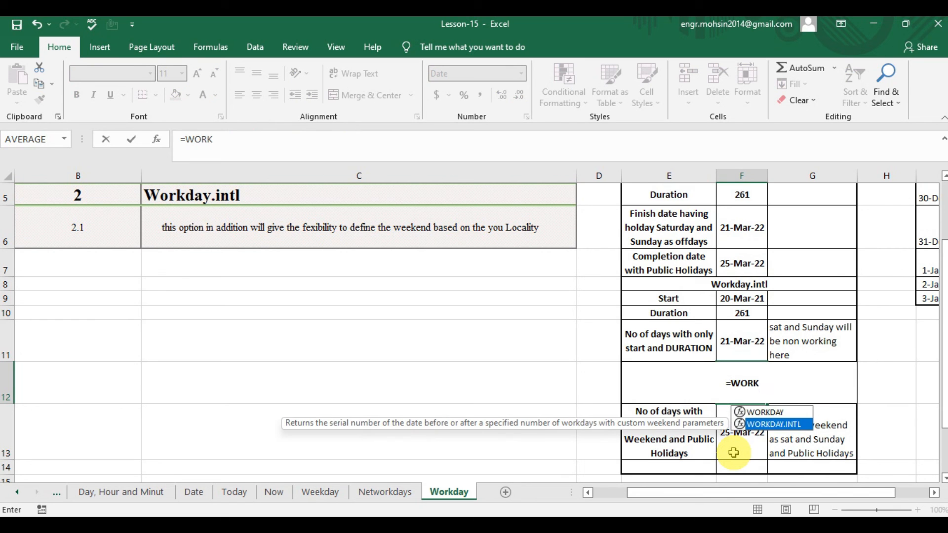
key("Tab")
Complete the F12 formula as =WORKDAY.INTL(F9,F10,16), using Friday only as the weekend.
key("Up")
key("Up")
key("Up")
type(",")
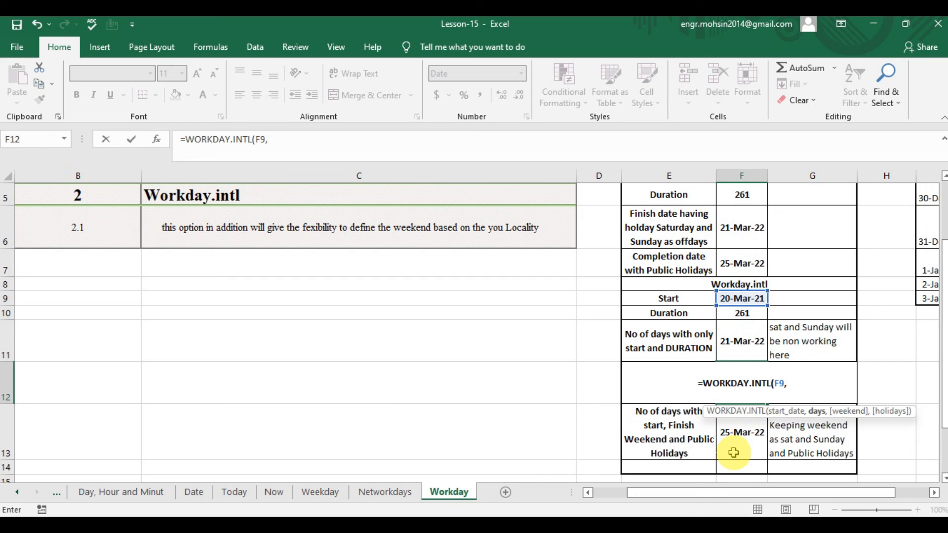
key("Up")
key("Up")
type(",")
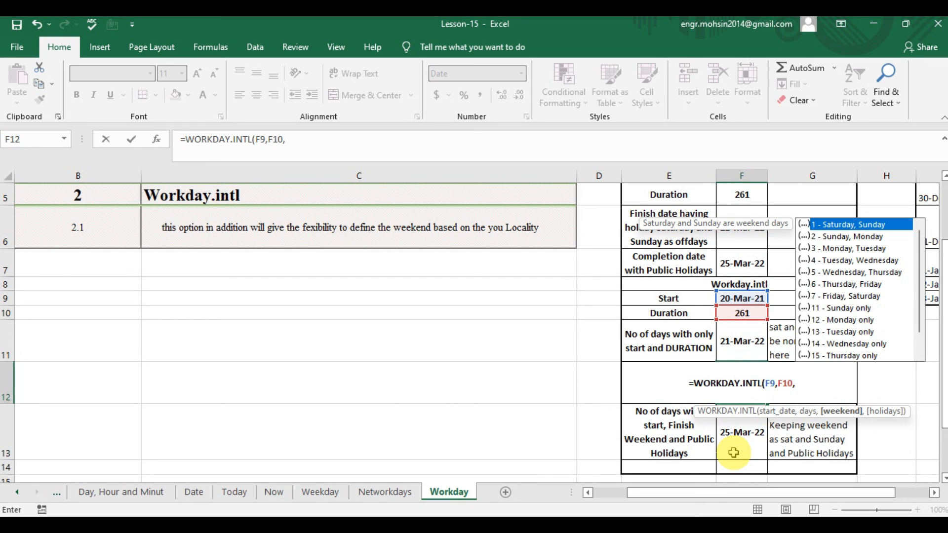
type("16")
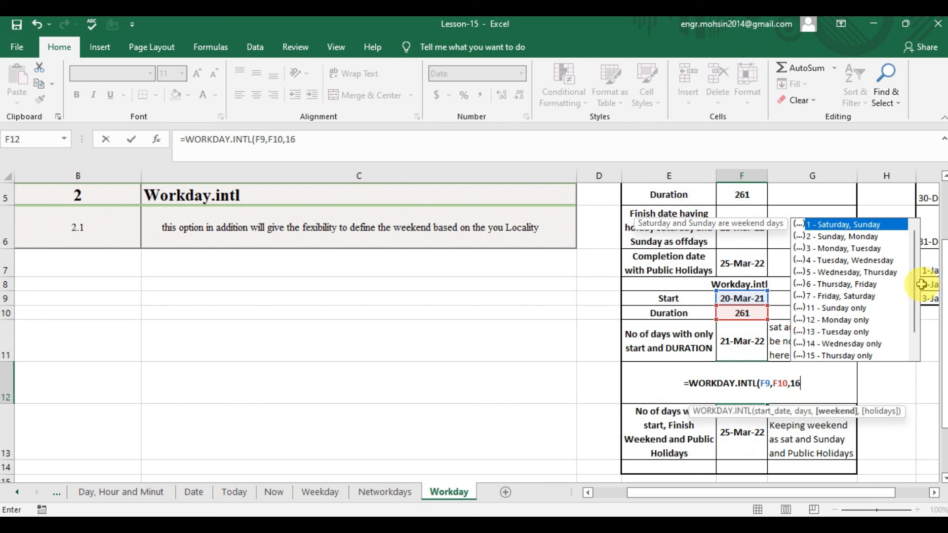
scroll(918, 292, "down", 1)
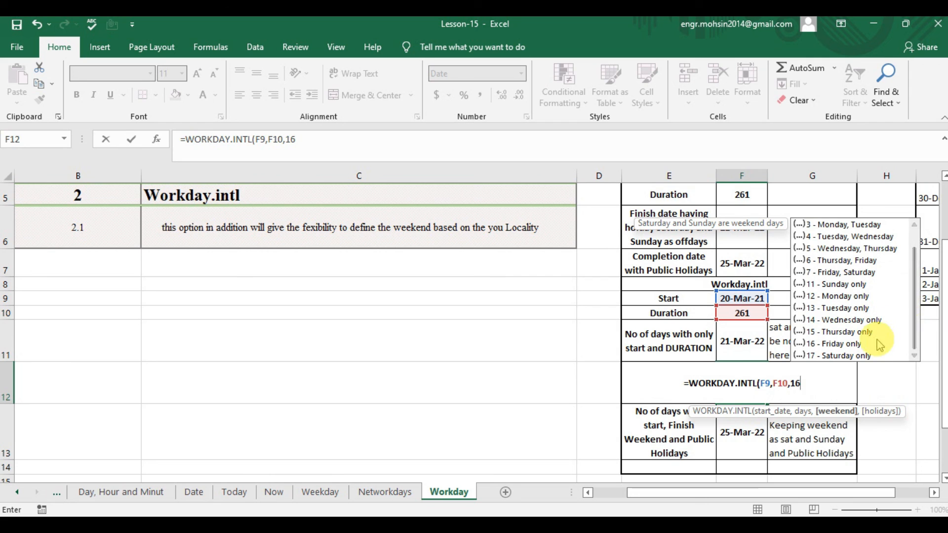
type(")")
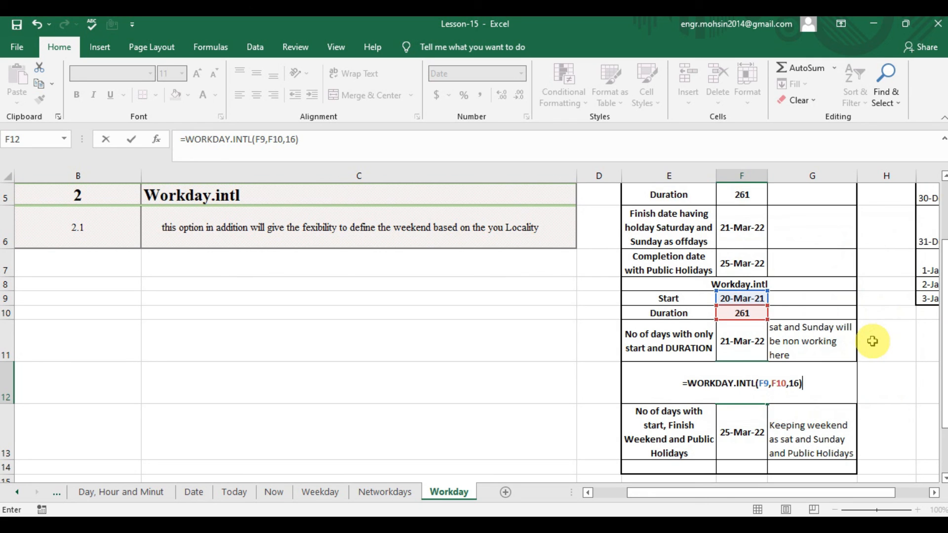
key("Return")
key("Up")
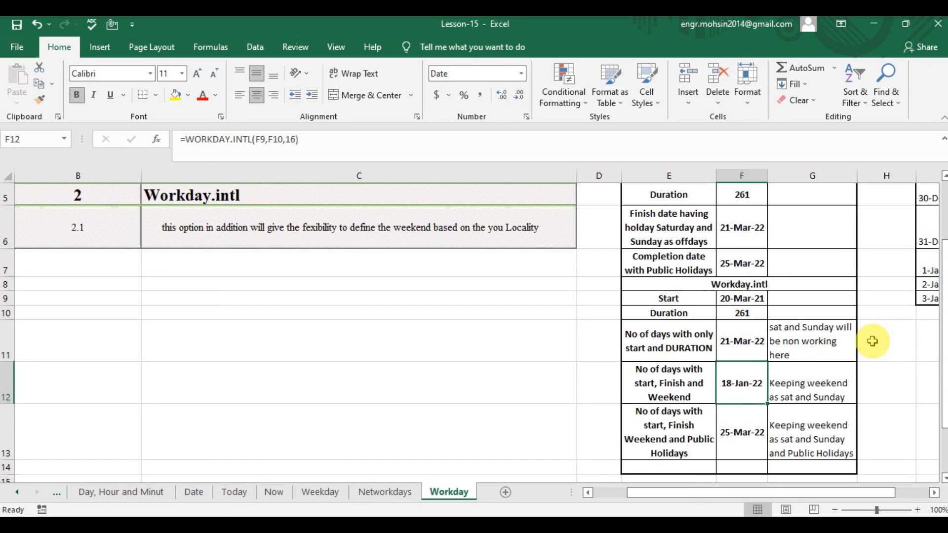
Change the weekend argument in F12 to 1 (Saturday, Sunday) to match the note in G12, and compare the result with F11.
left_click(823, 363)
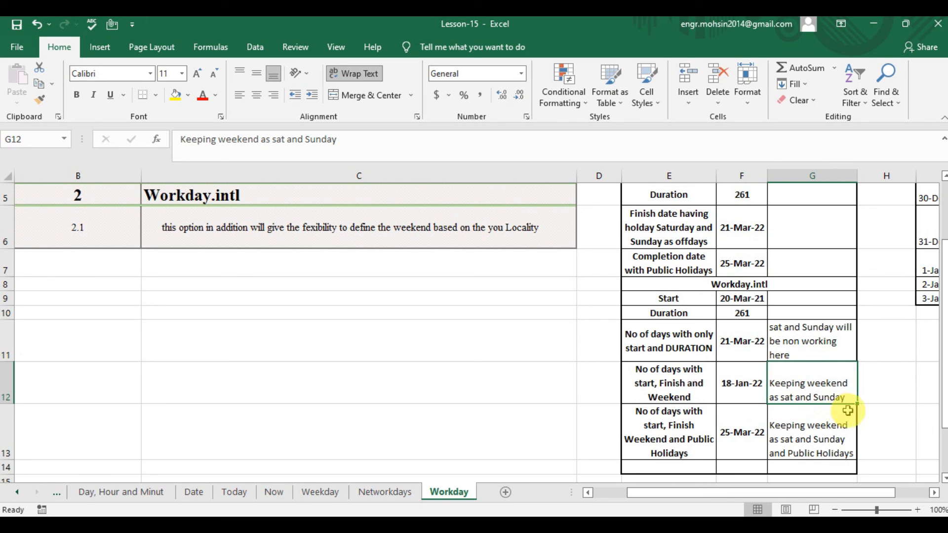
left_click(729, 387)
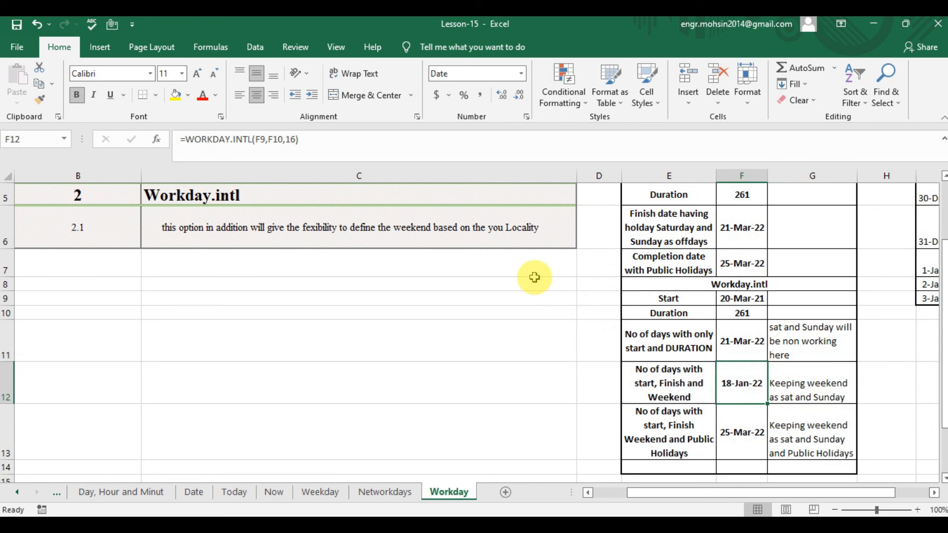
left_click(296, 140)
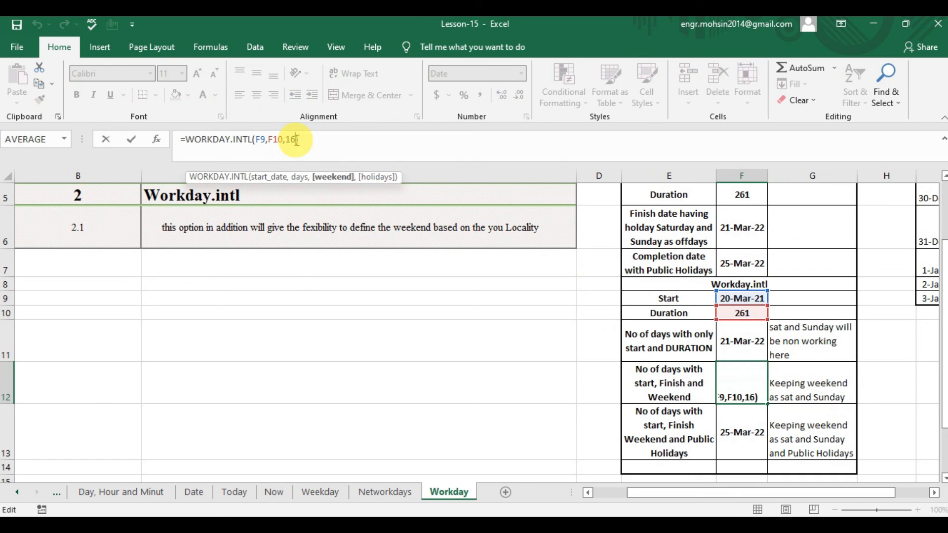
key("BackSpace")
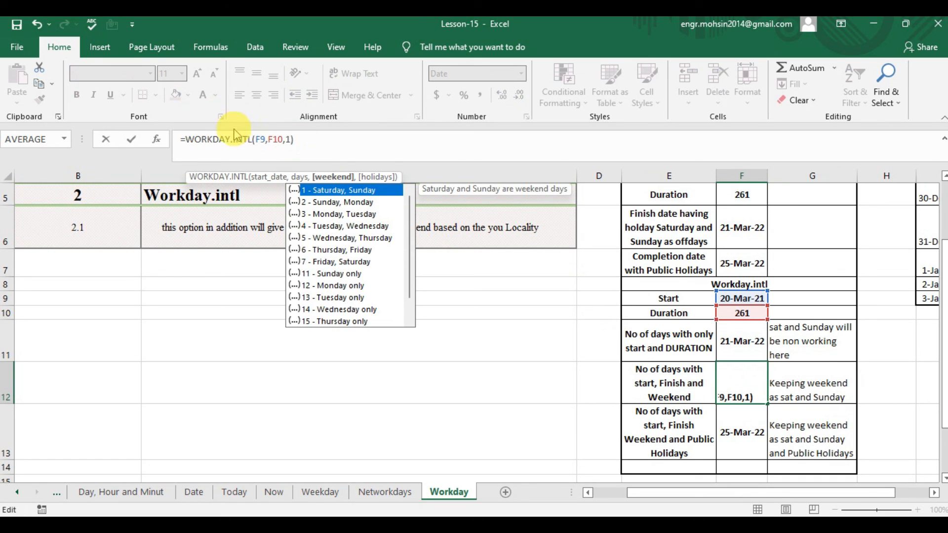
double_click(321, 190)
key("Return")
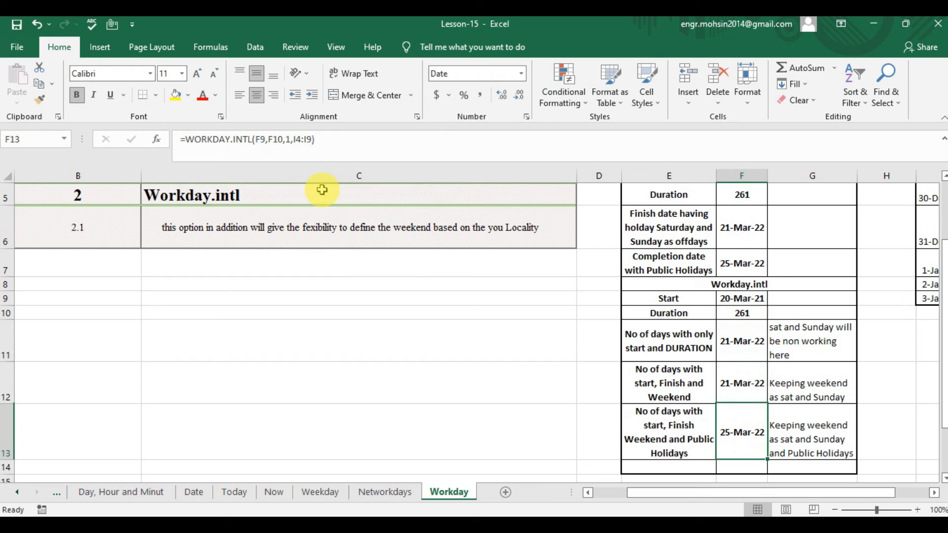
left_click(743, 369)
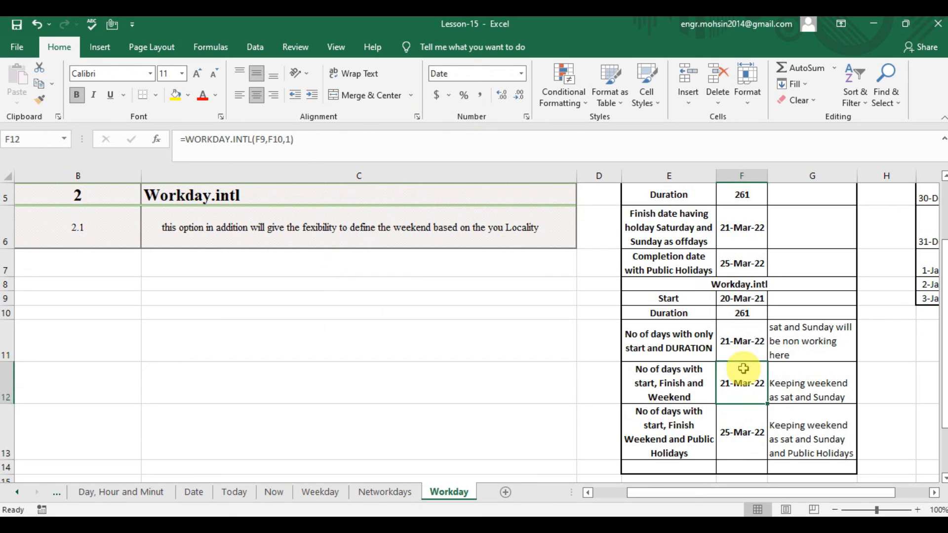
left_click(743, 349)
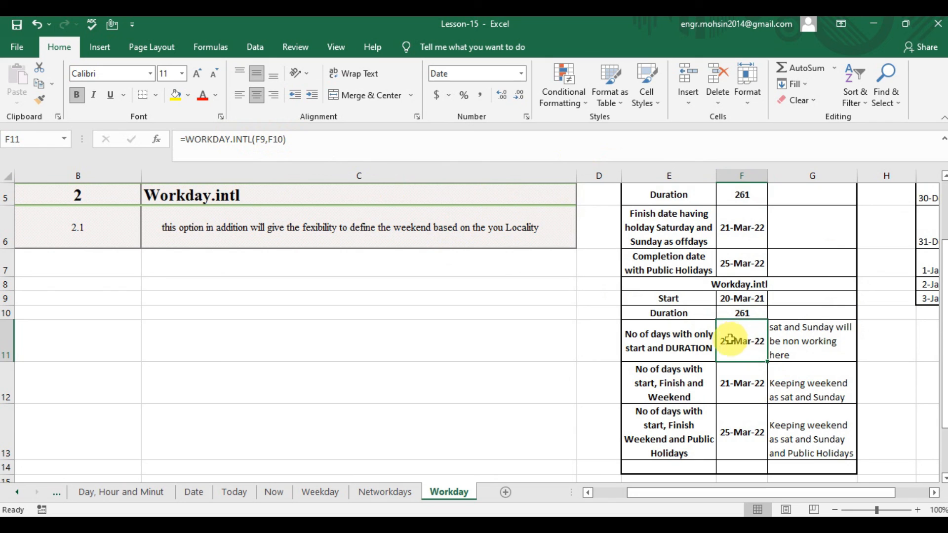
left_click(750, 380)
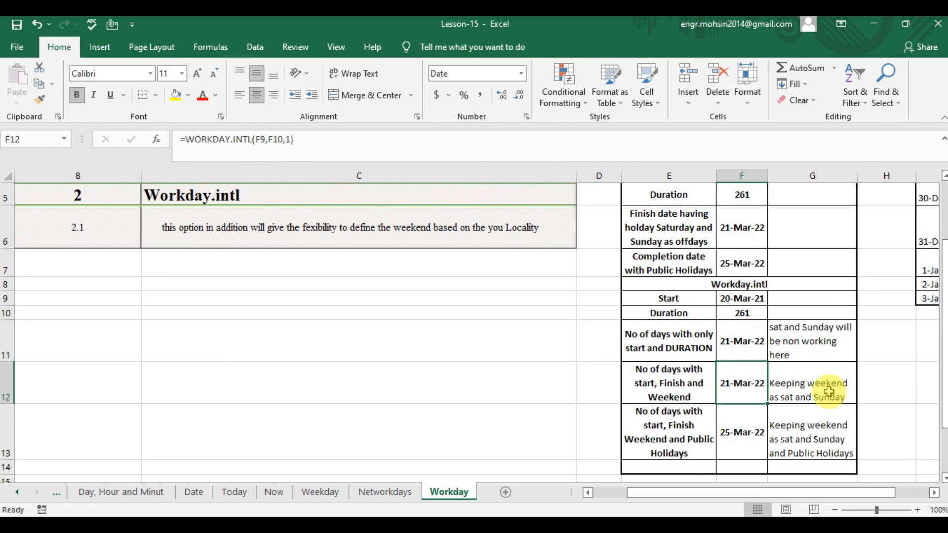
Check the row 13 label and note on weekend and public holidays, and start a new WORKDAY.INTL formula in F13.
left_click(769, 420)
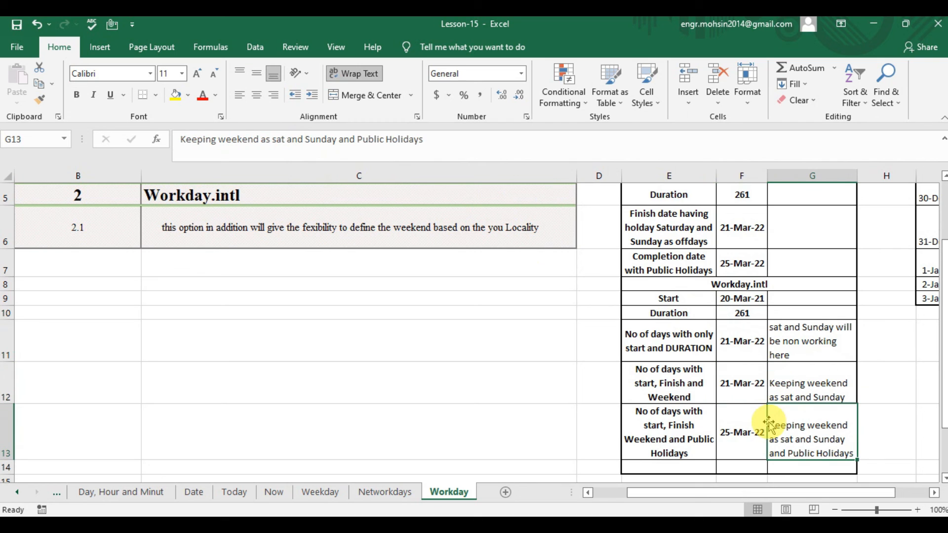
left_click(650, 421)
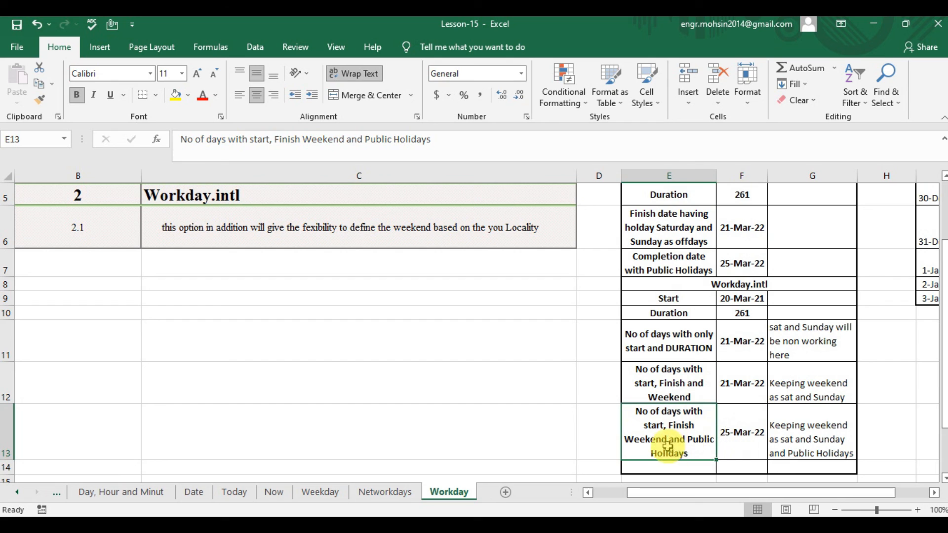
left_click(743, 434)
type("=")
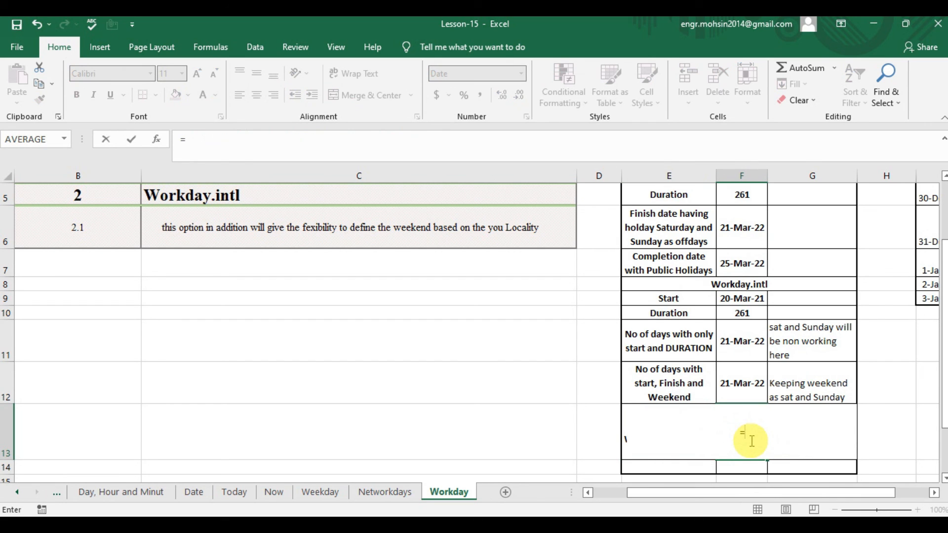
type("WO")
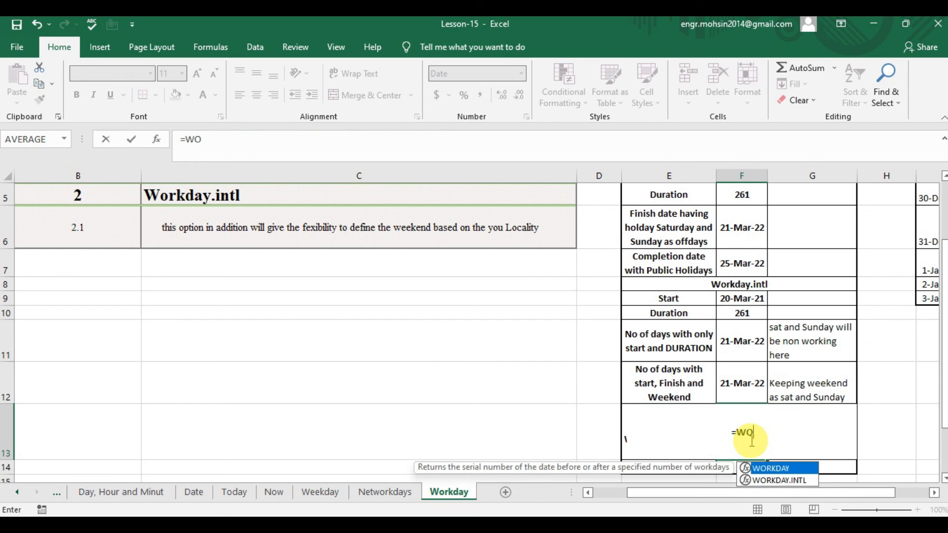
type("RKDAY")
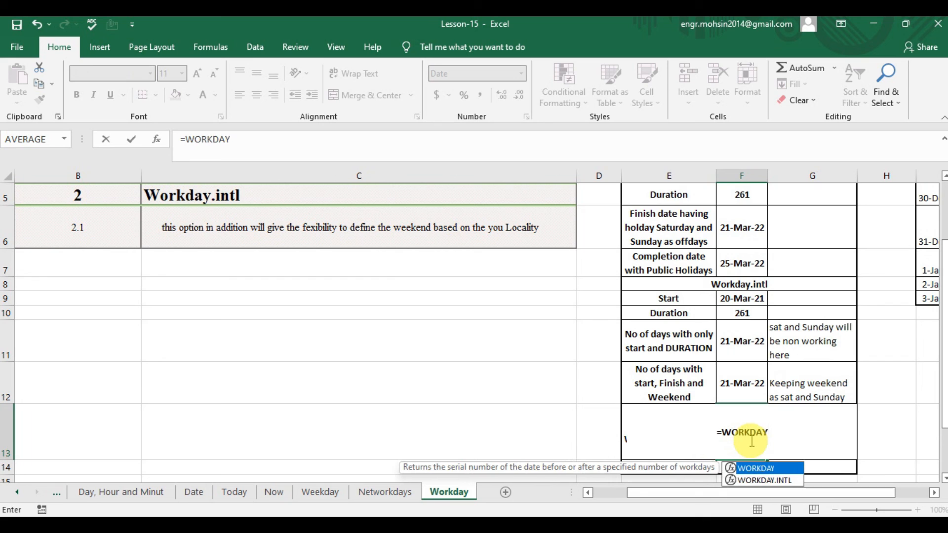
key("Down")
key("Tab")
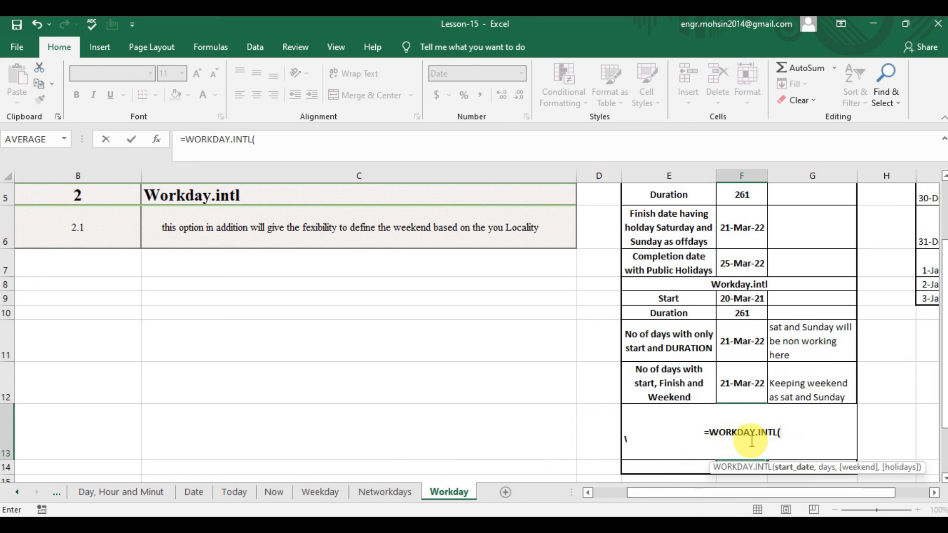
Enter F9 as the start date, F10 as the days and 1 (Saturday, Sunday) as the weekend in the F13 formula.
key("Up")
key("Up")
key("Up")
key("Up")
type(",")
key("Up")
key("Up")
key("Up")
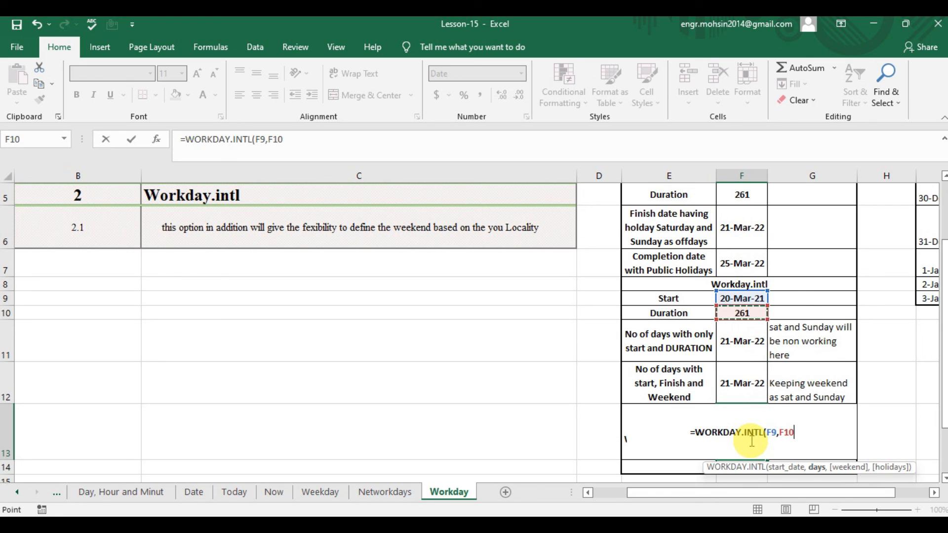
type(",")
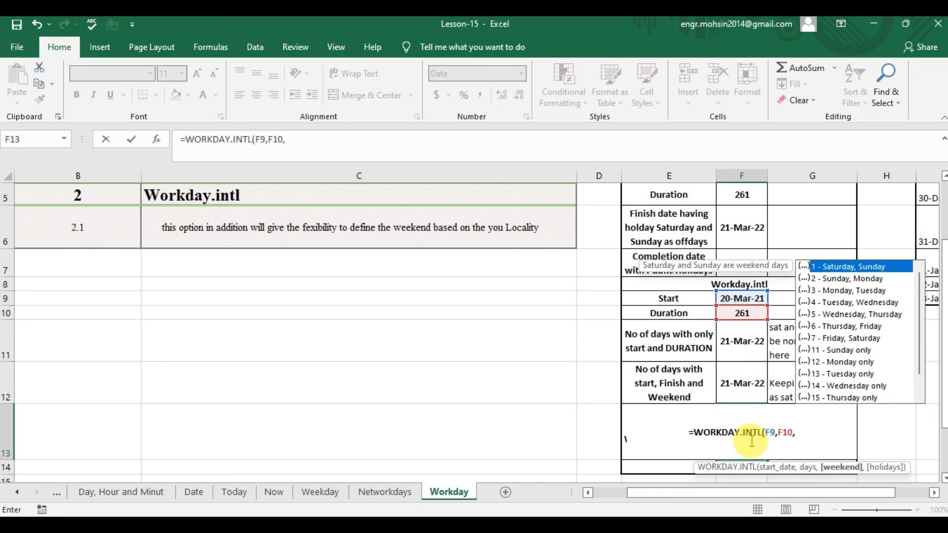
type("1,")
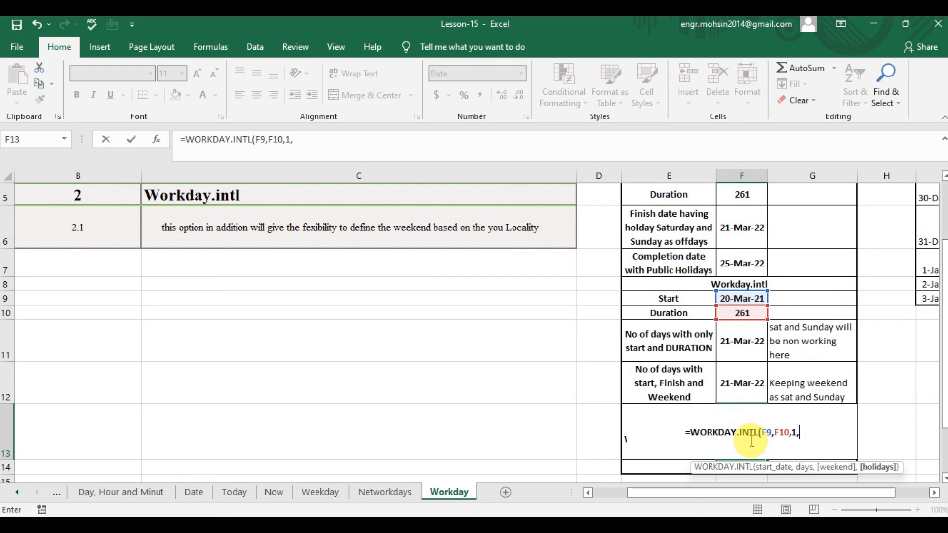
Add the holiday dates I4:I9 as the holidays argument, completing F13 as =WORKDAY.INTL(F9,F10,1,I4:I9).
key("Right")
key("Right")
key("Right")
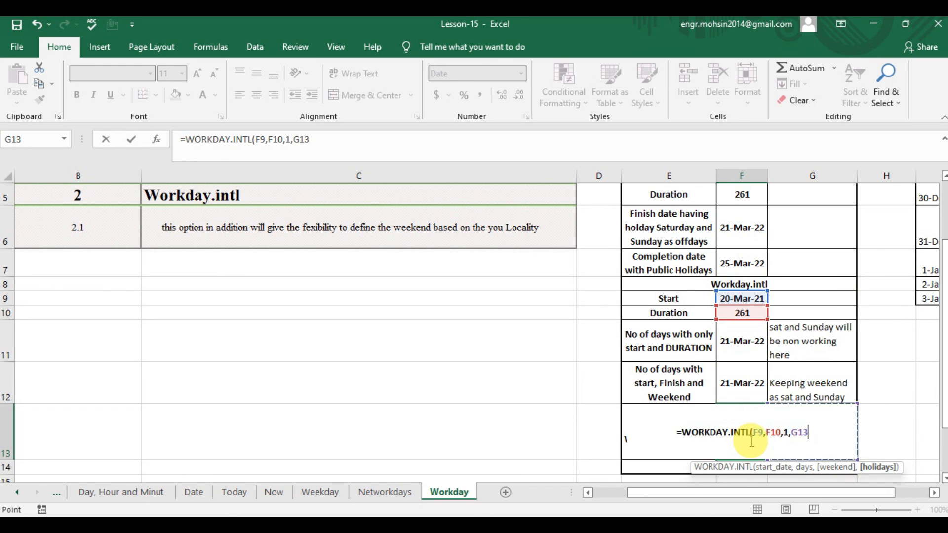
key("Up")
key("Up")
key("Up")
key("Up")
key("Up")
key("Up")
key("Up")
key("Up")
key("Up")
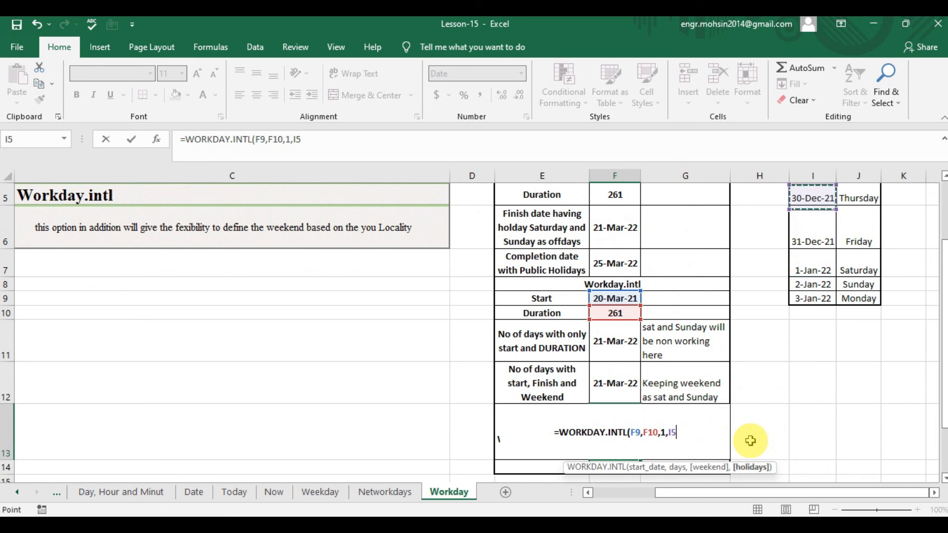
key("shift+Down")
key("shift+Down")
key("shift+Down")
key("shift+Down")
key("shift+Down")
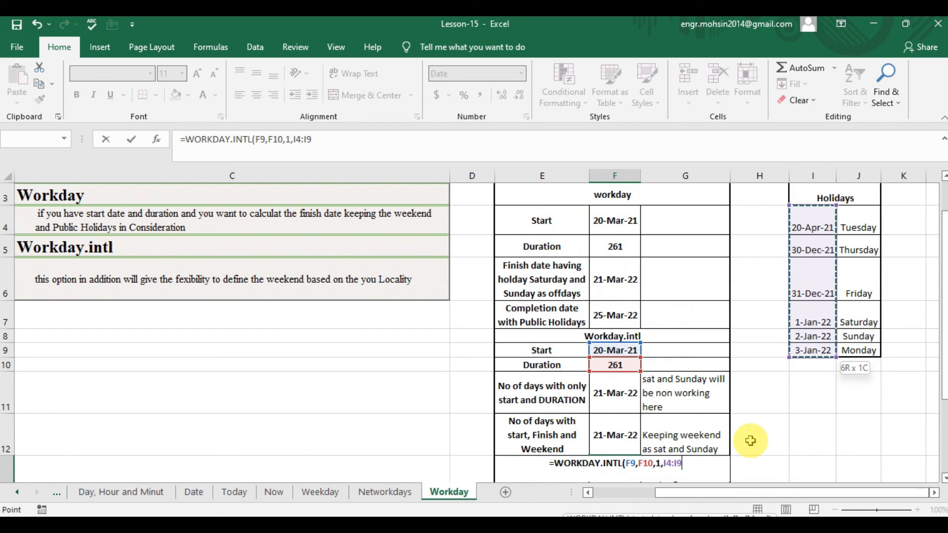
type(")")
key("Return")
Compare the F13 finish date and formula with the WORKDAY.INTL results and inputs in the cells above it.
key("Up")
key("Up")
key("Down")
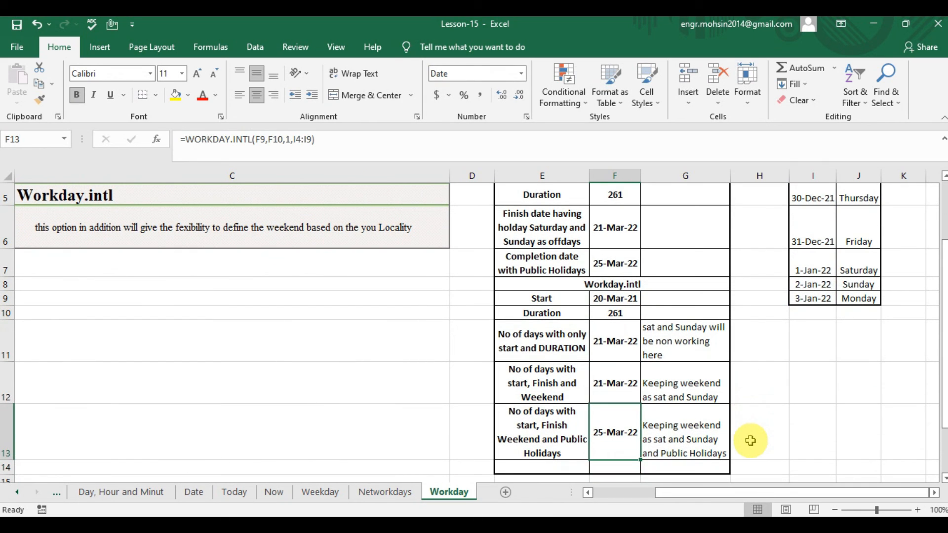
key("Up")
key("Up")
key("Up")
key("Down")
key("Down")
key("Down")
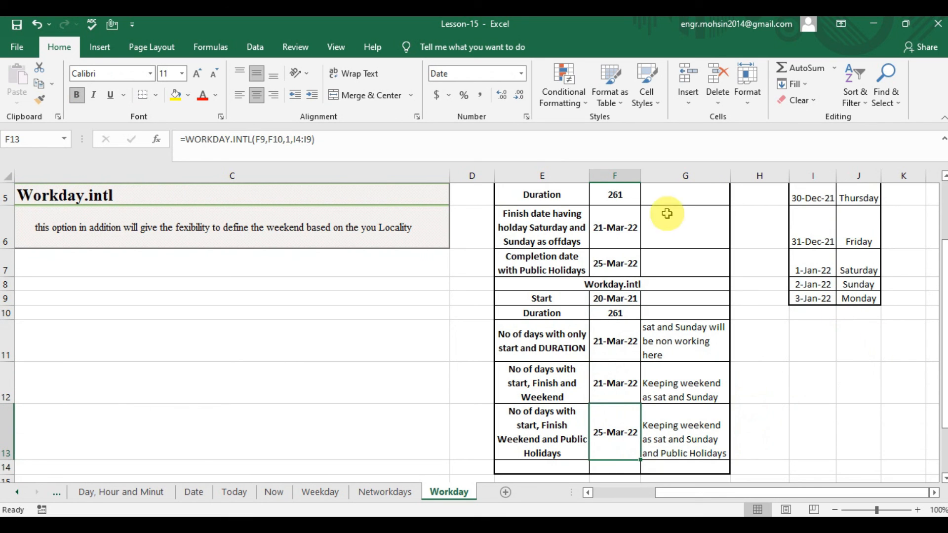
Examine the holiday dates and weekdays in the Holidays list to see which ones fall on working days.
left_click(824, 263)
key("Down")
key("Down")
key("Up")
key("Up")
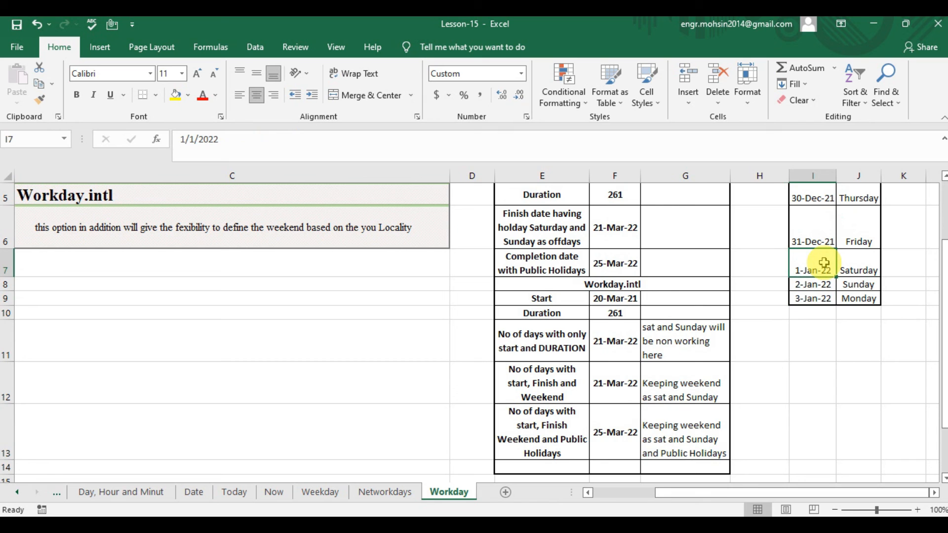
key("Up")
key("Up")
key("Up")
key("Up")
key("Down")
key("Down")
key("Down")
key("Down")
key("Up")
key("Up")
key("Down")
key("Down")
key("Down")
key("Up")
key("Up")
key("Up")
key("Down")
key("Down")
key("Down")
key("Down")
key("Down")
key("Down")
key("Down")
key("Down")
key("Down")
key("Down")
key("Down")
key("Down")
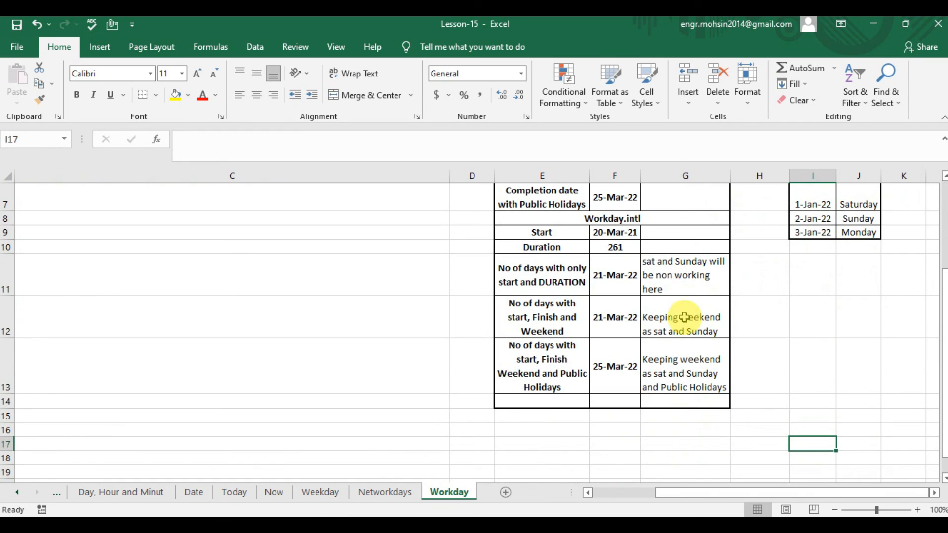
Recheck the public-holiday finish date in F13 against the results in F11 and F12.
left_click(615, 376)
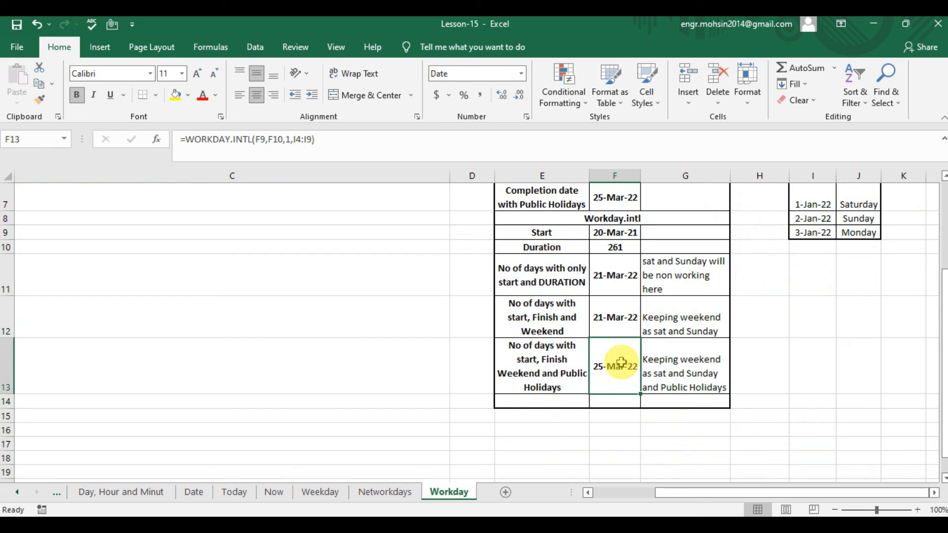
key("Up")
key("Up")
key("Down")
key("Down")
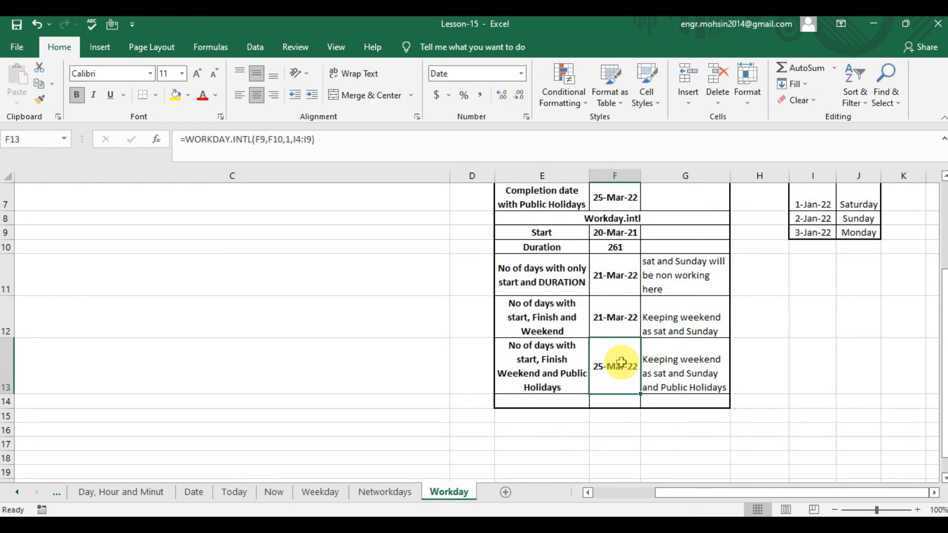